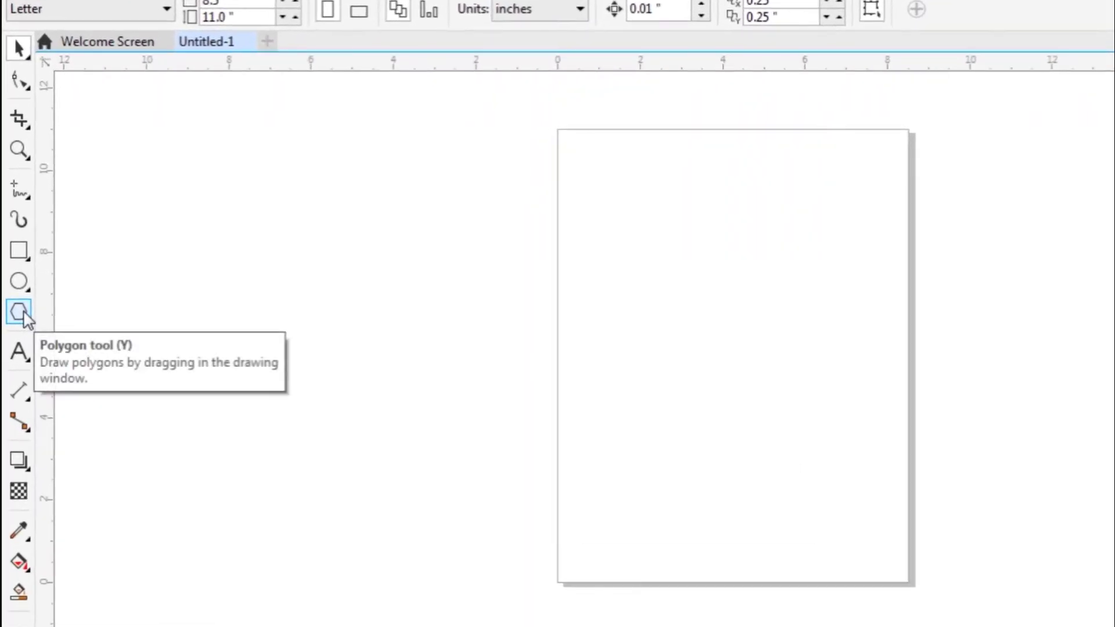
- Draw a three-sided polygon over the page's left edge and stretch it to about 15 inches wide by 8.13 inches high
{"action": "left_click", "coordinate": [23, 311]}
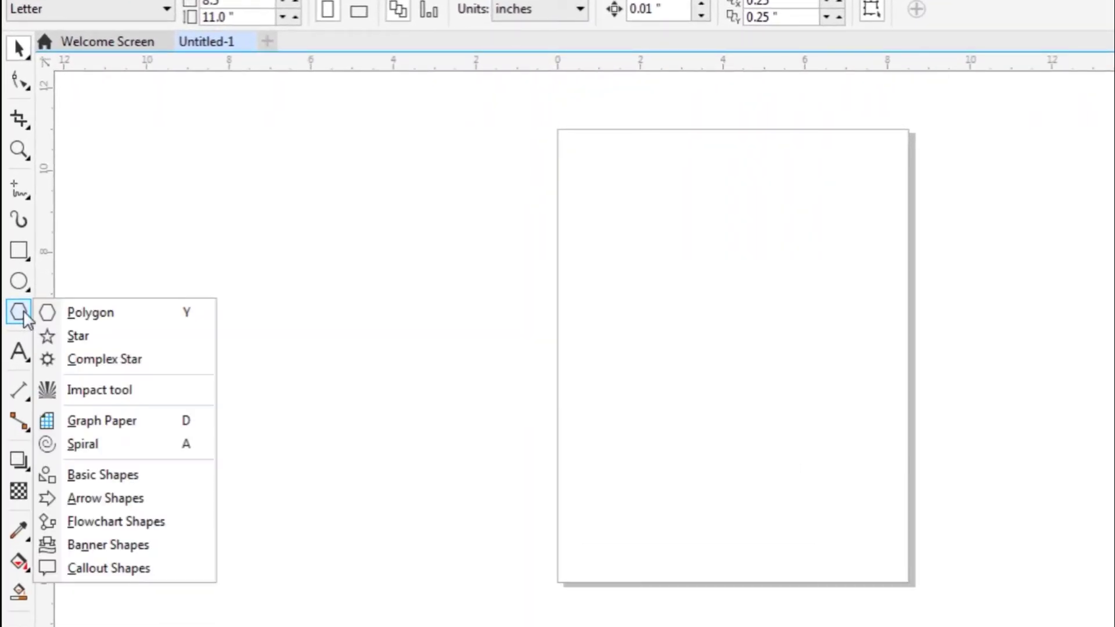
{"action": "left_click", "coordinate": [124, 320]}
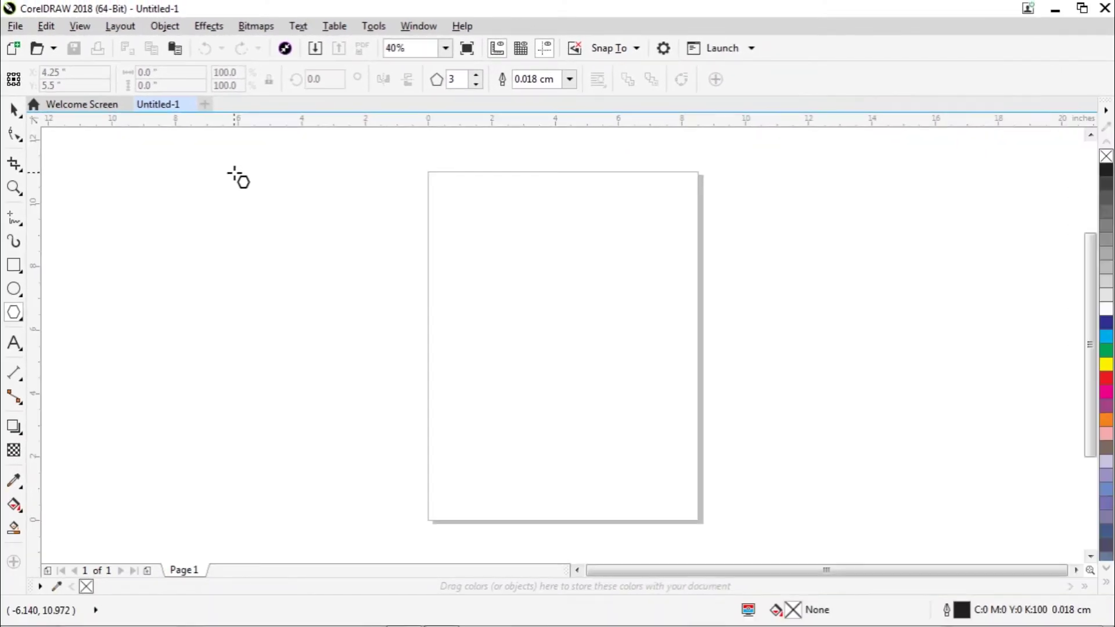
{"action": "left_click_drag", "start_coordinate": [235, 174], "coordinate": [578, 363]}
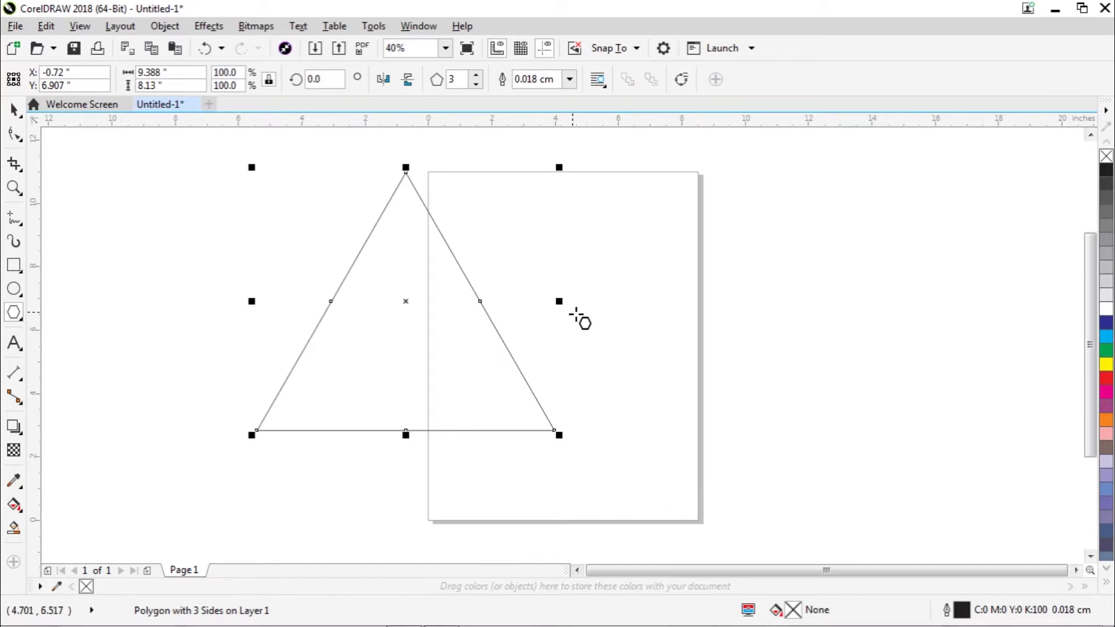
{"action": "left_click_drag", "start_coordinate": [561, 302], "coordinate": [736, 308]}
{"action": "left_click_drag", "start_coordinate": [493, 302], "coordinate": [369, 308]}
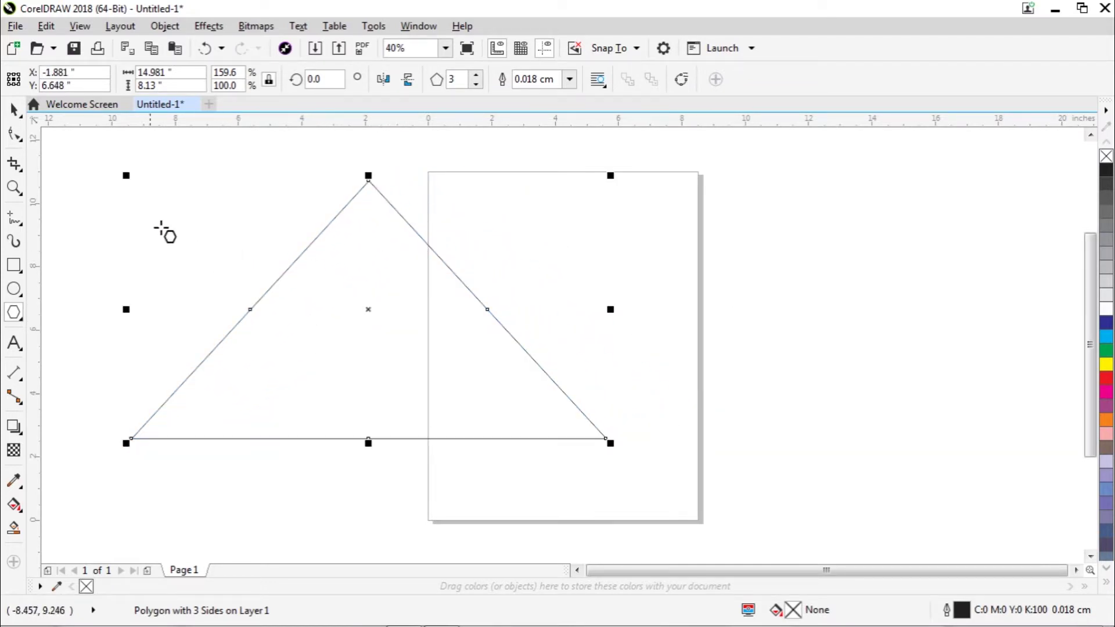
{"action": "left_click", "coordinate": [14, 109]}
{"action": "left_click", "coordinate": [104, 204]}
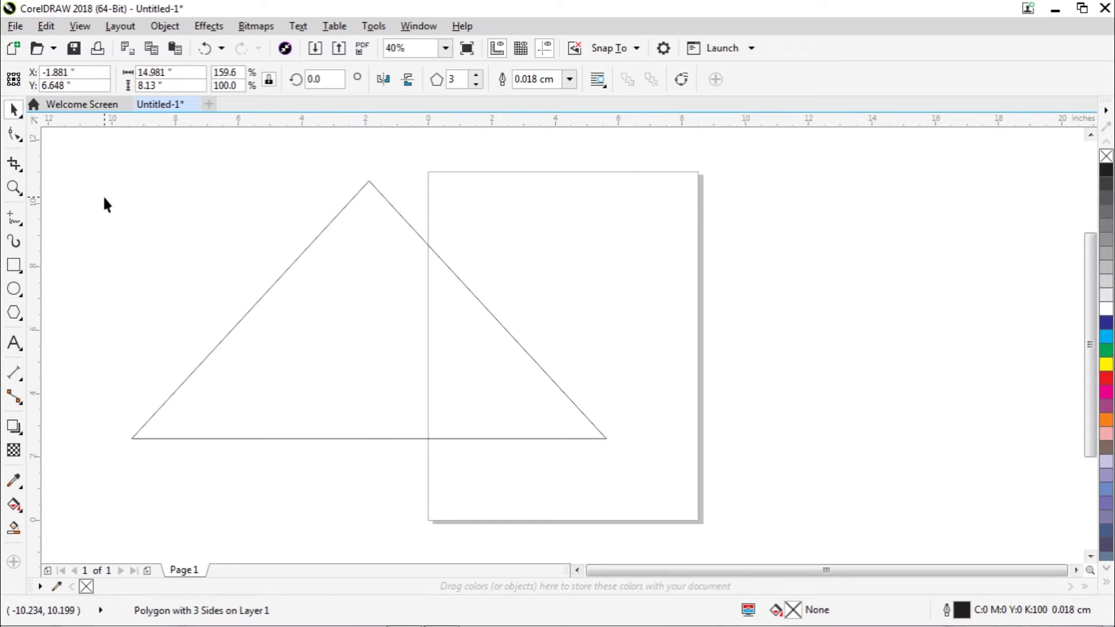
- Add a one-step outside contour to the triangle with an offset of about 1.125 inches
{"action": "left_click", "coordinate": [339, 309]}
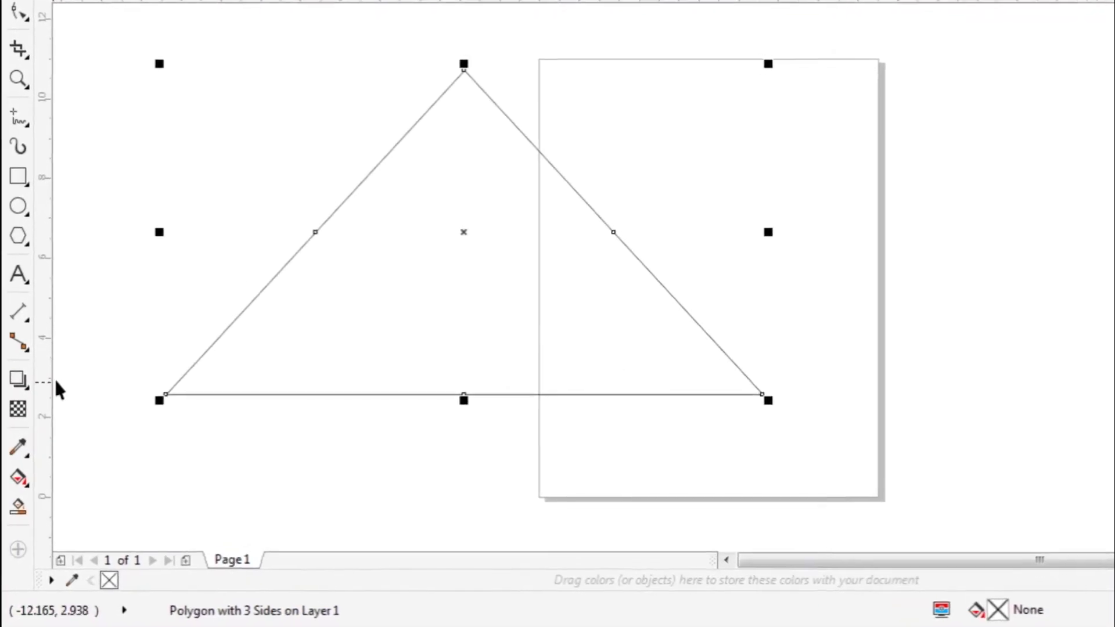
{"action": "left_click", "coordinate": [29, 384]}
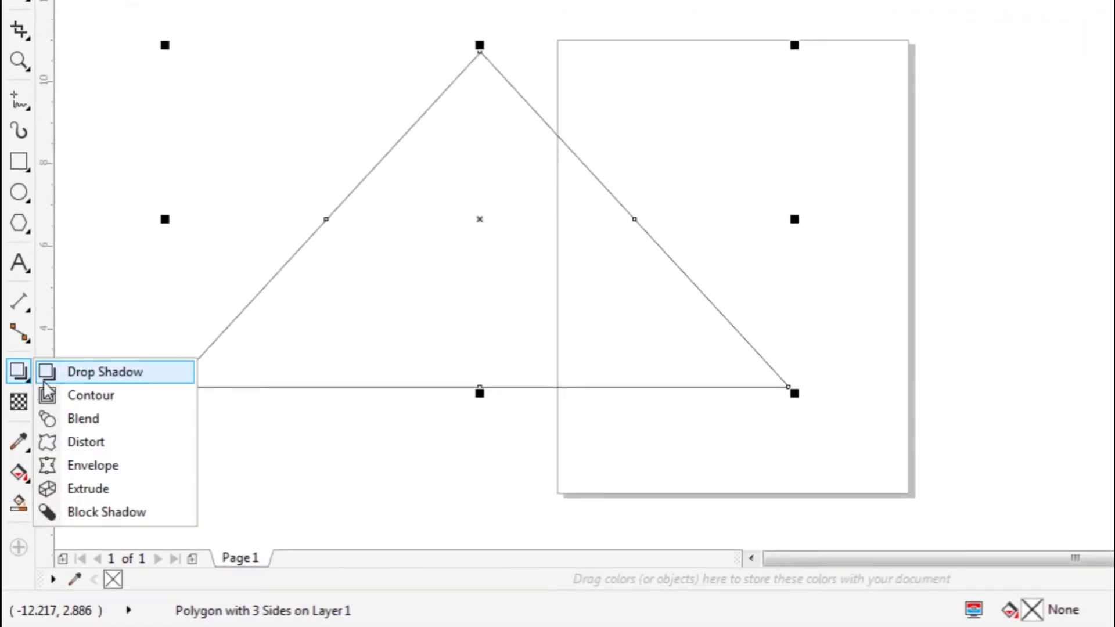
{"action": "left_click", "coordinate": [119, 401]}
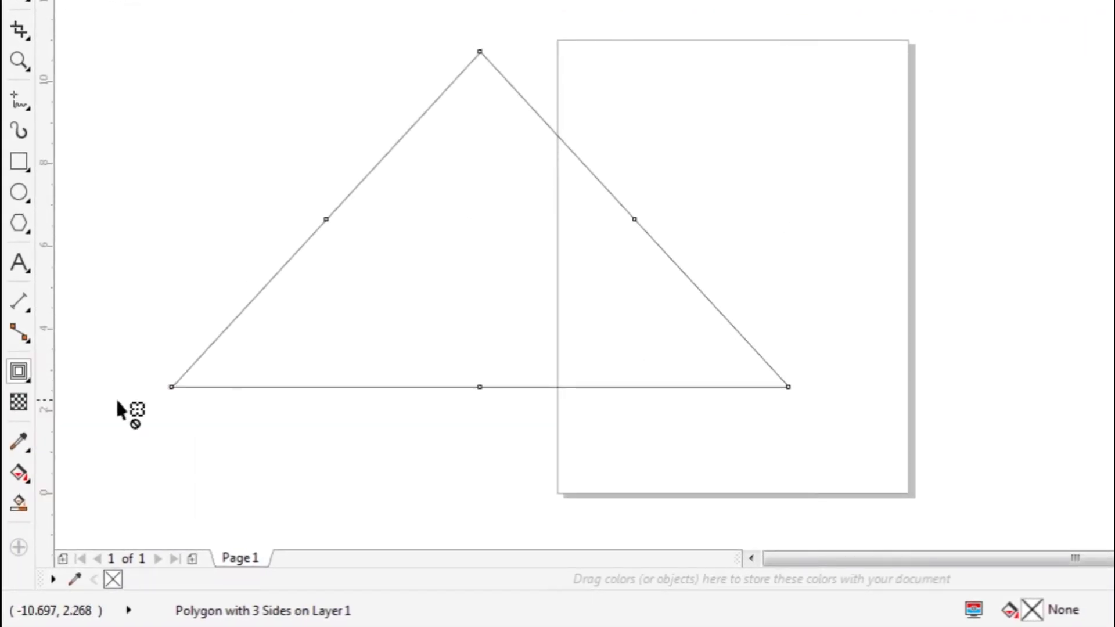
{"action": "left_click_drag", "start_coordinate": [506, 337], "coordinate": [642, 322]}
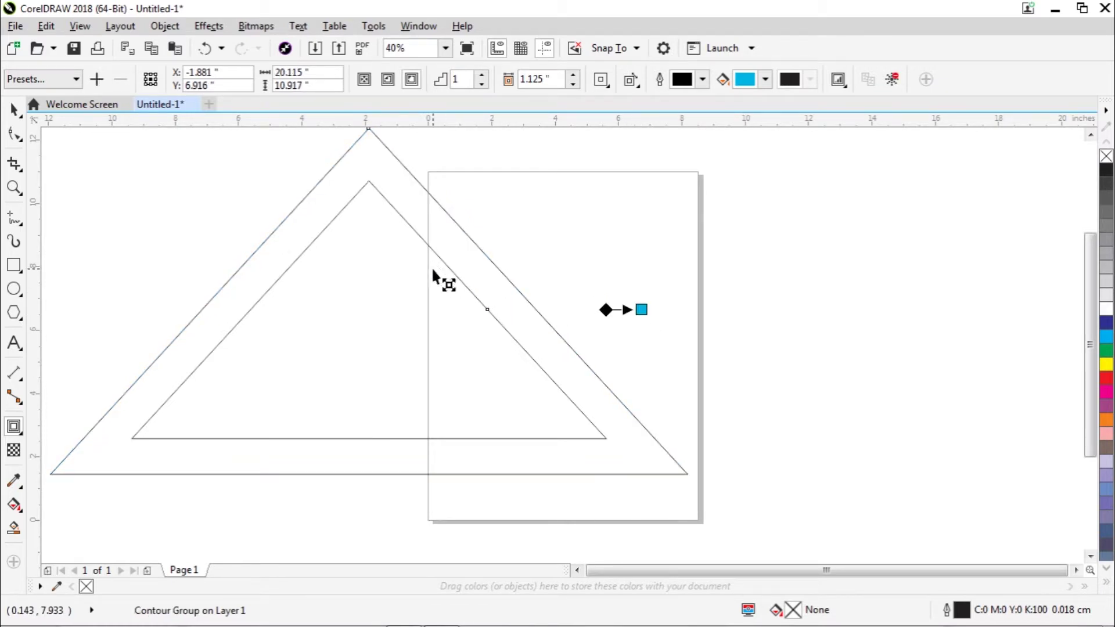
- Move the contoured triangles down and to the right until their apex lines up with the page's left edge
{"action": "left_click", "coordinate": [14, 109]}
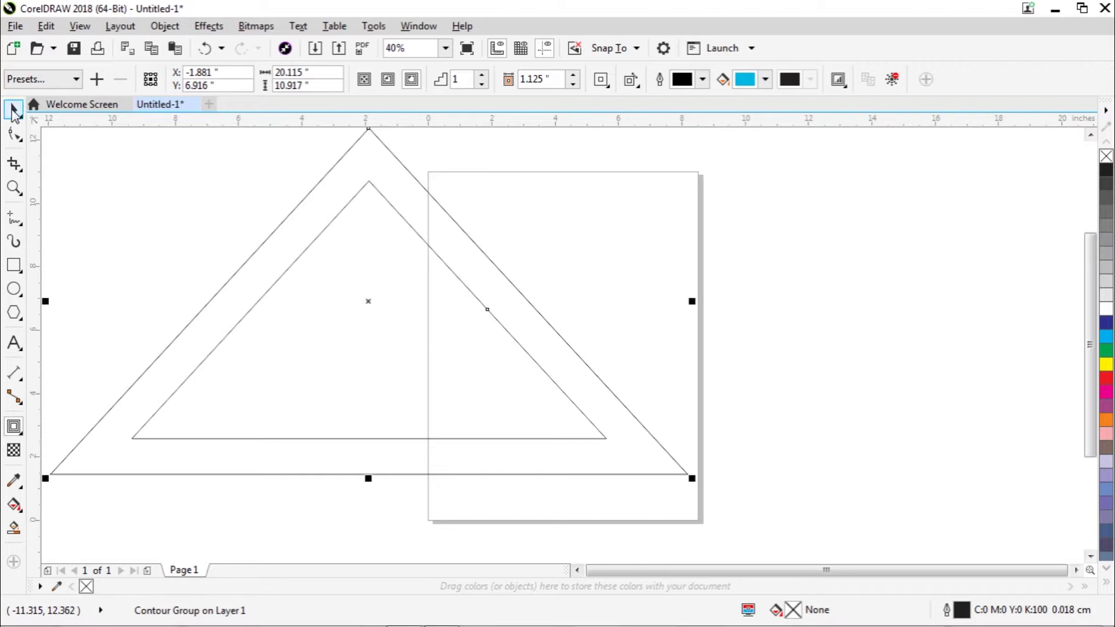
{"action": "left_click", "coordinate": [146, 163]}
{"action": "left_click_drag", "start_coordinate": [434, 233], "coordinate": [466, 256]}
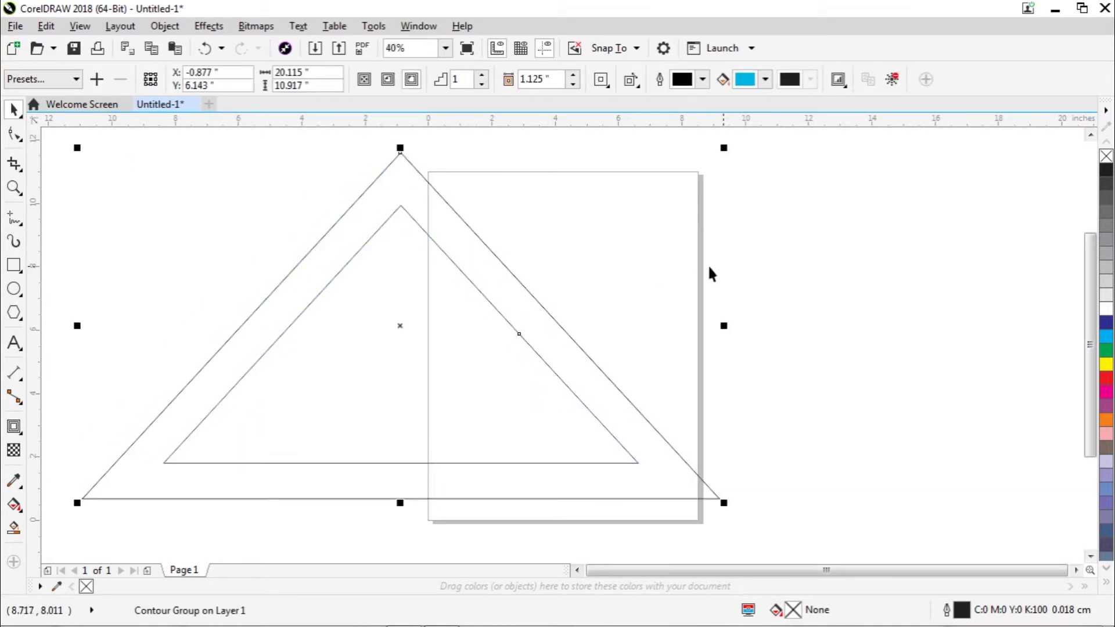
{"action": "left_click", "coordinate": [763, 268]}
{"action": "left_click_drag", "start_coordinate": [422, 342], "coordinate": [447, 338]}
{"action": "left_click", "coordinate": [162, 294]}
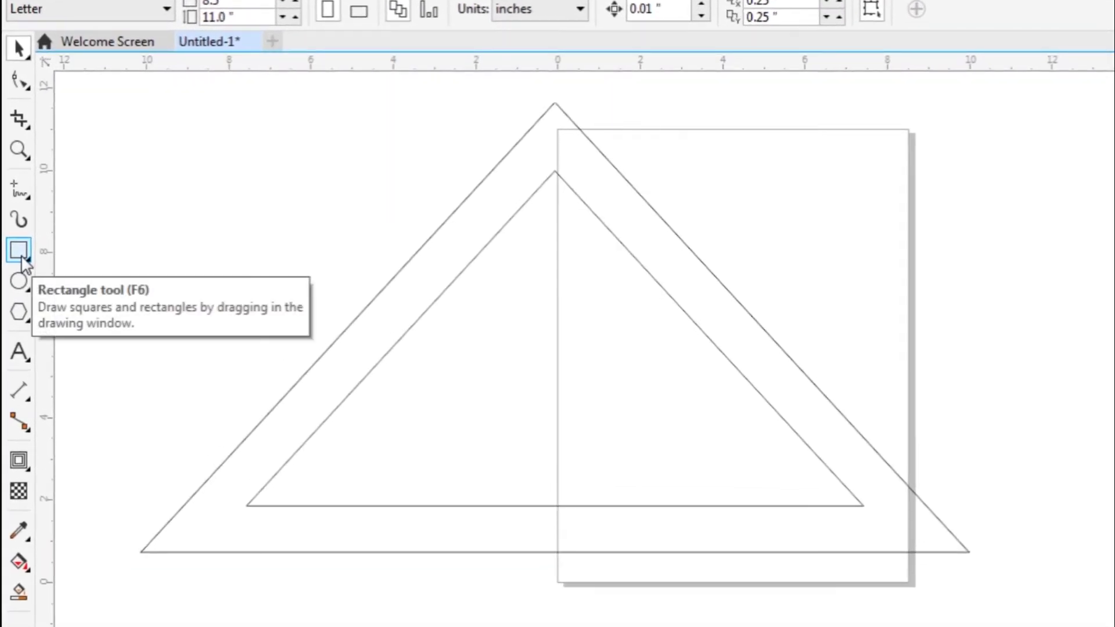
- Draw a rectangle about 22.5 by 1.93 inches across the base of the triangles, overlapping both bottom edges
{"action": "left_click", "coordinate": [22, 260]}
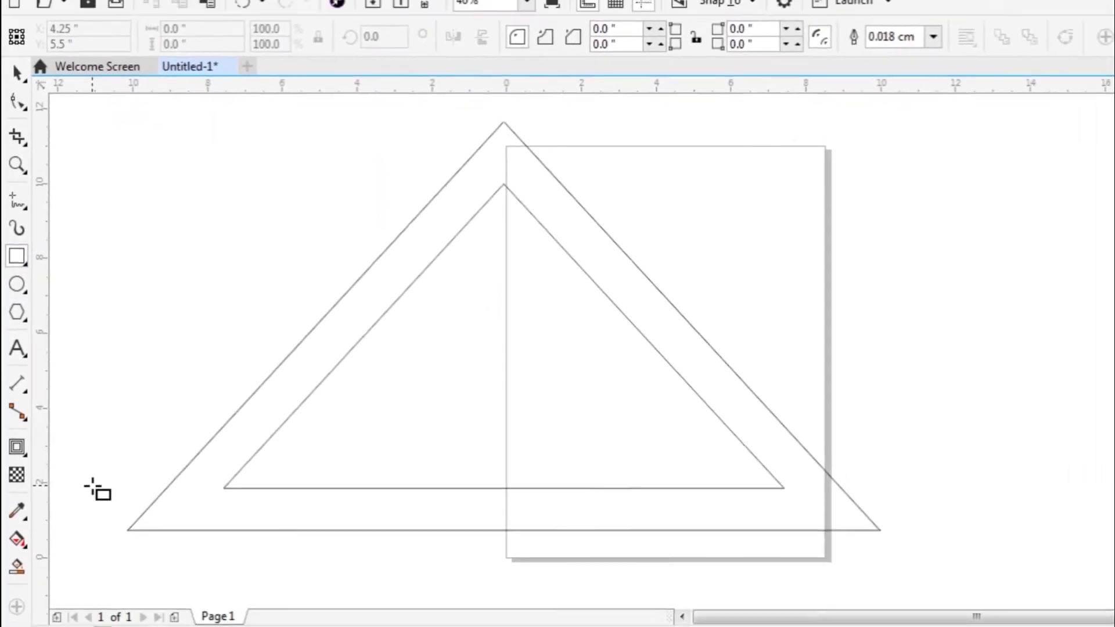
{"action": "left_click_drag", "start_coordinate": [71, 482], "coordinate": [836, 513]}
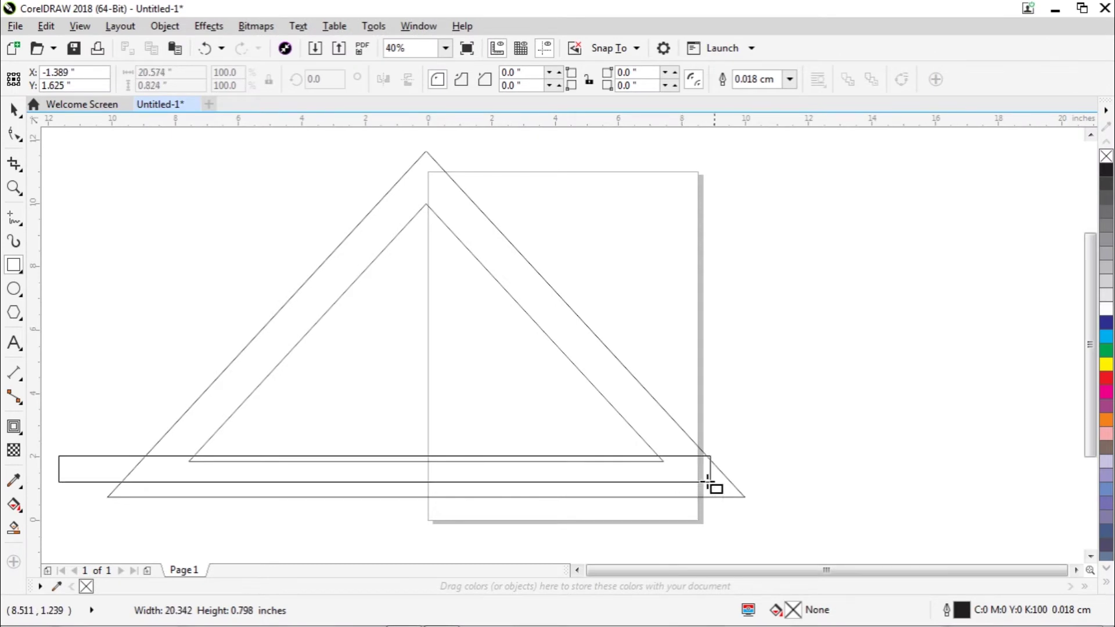
{"action": "left_click_drag", "start_coordinate": [709, 481], "coordinate": [772, 517]}
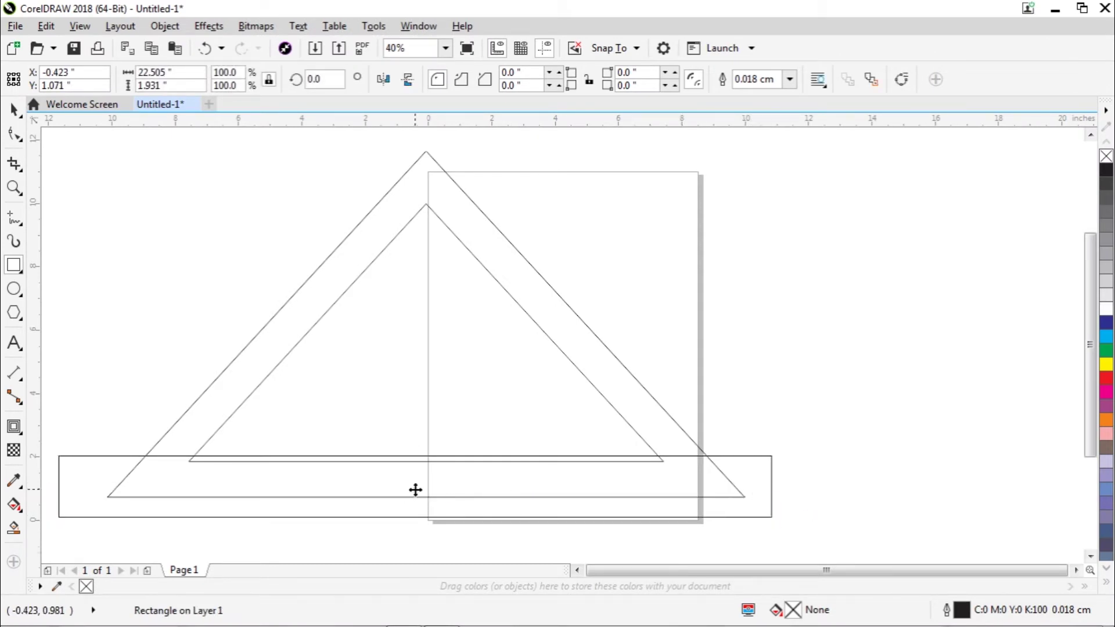
{"action": "left_click_drag", "start_coordinate": [415, 491], "coordinate": [415, 491]}
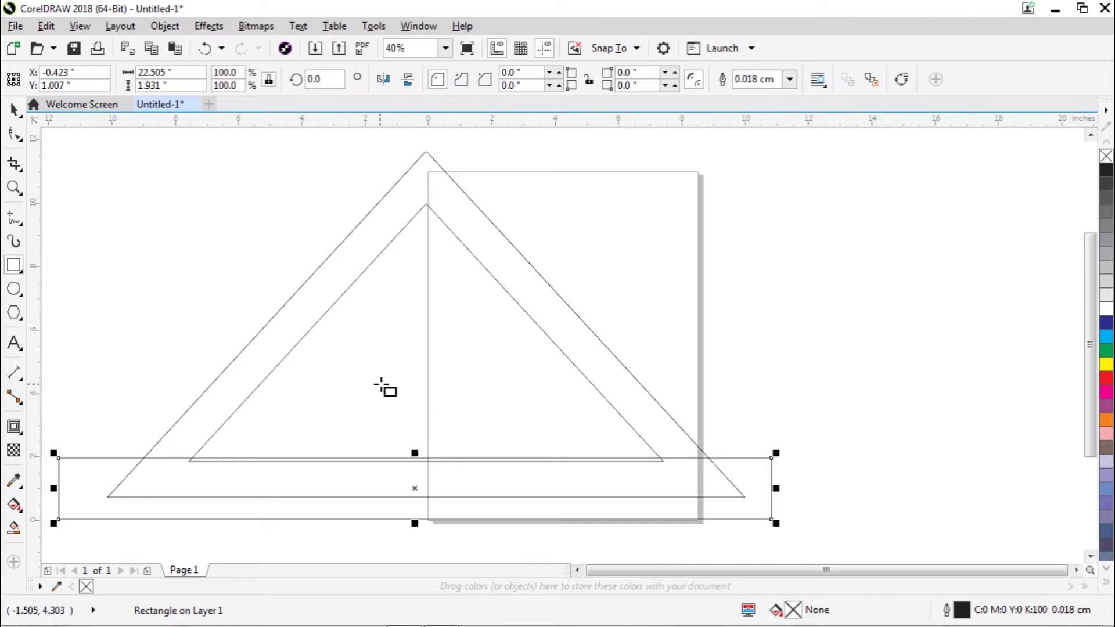
- Draw a square about 3.5 inches wide in the middle of the triangle's base, overlapping the long rectangle
{"action": "left_click_drag", "start_coordinate": [375, 384], "coordinate": [486, 457]}
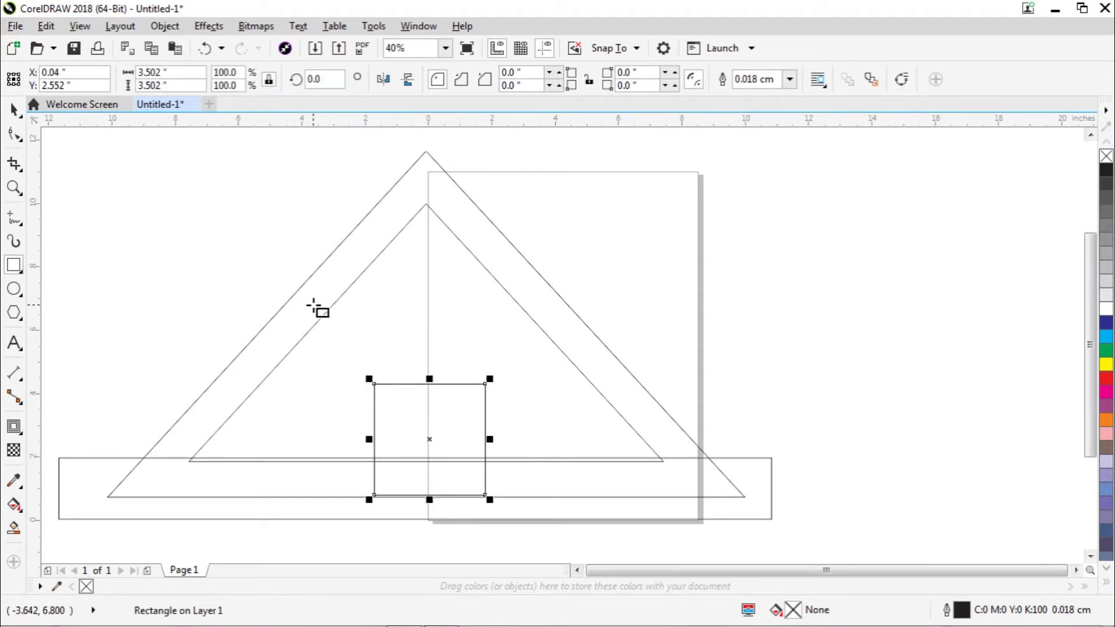
{"action": "left_click", "coordinate": [18, 114]}
{"action": "left_click", "coordinate": [304, 255]}
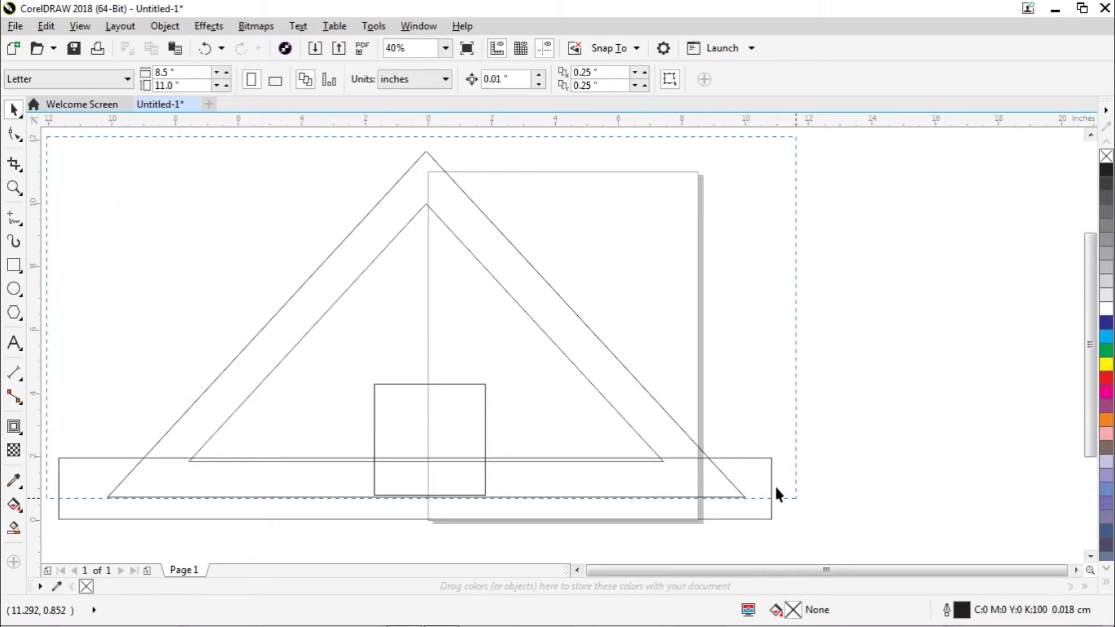
- Center both triangles, the long rectangle and the square horizontally on the page
{"action": "left_click_drag", "start_coordinate": [777, 487], "coordinate": [859, 552]}
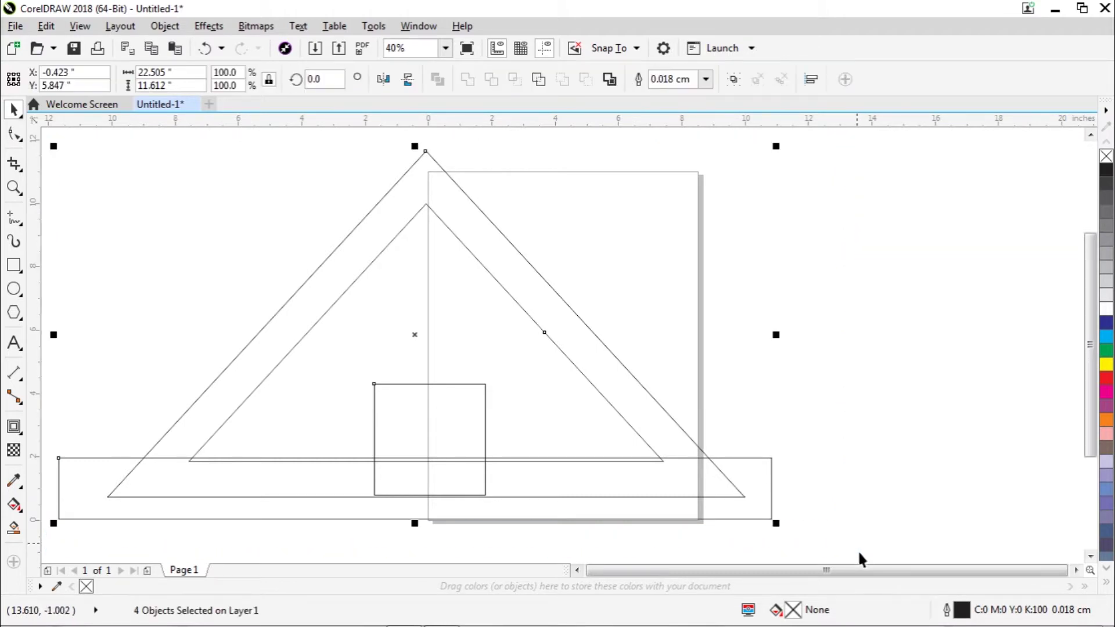
{"action": "left_click", "coordinate": [812, 85]}
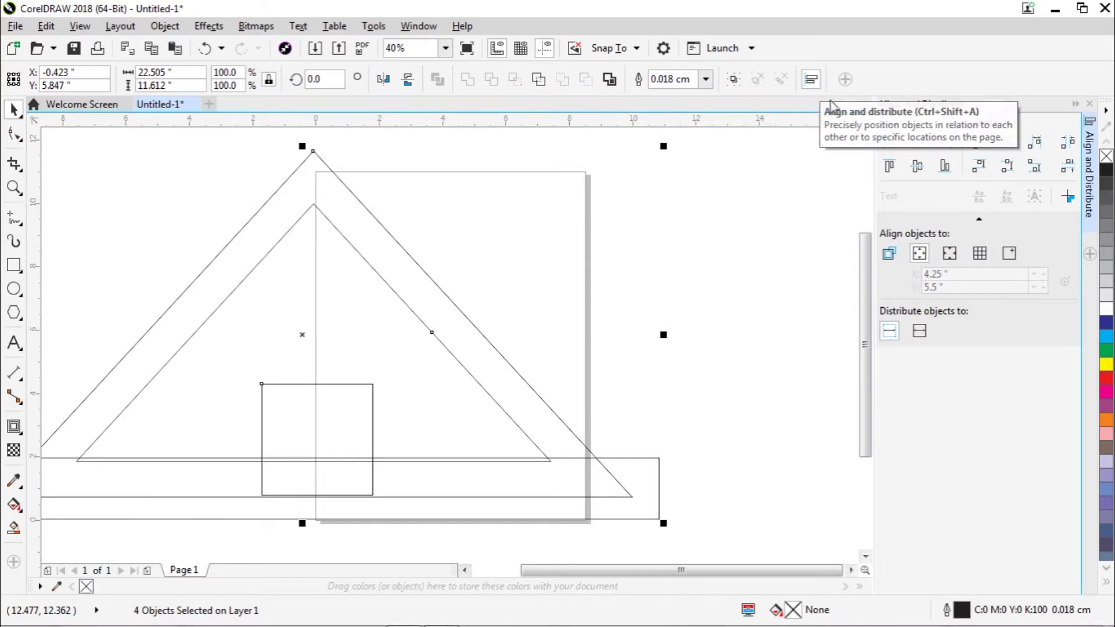
{"action": "left_click", "coordinate": [917, 144]}
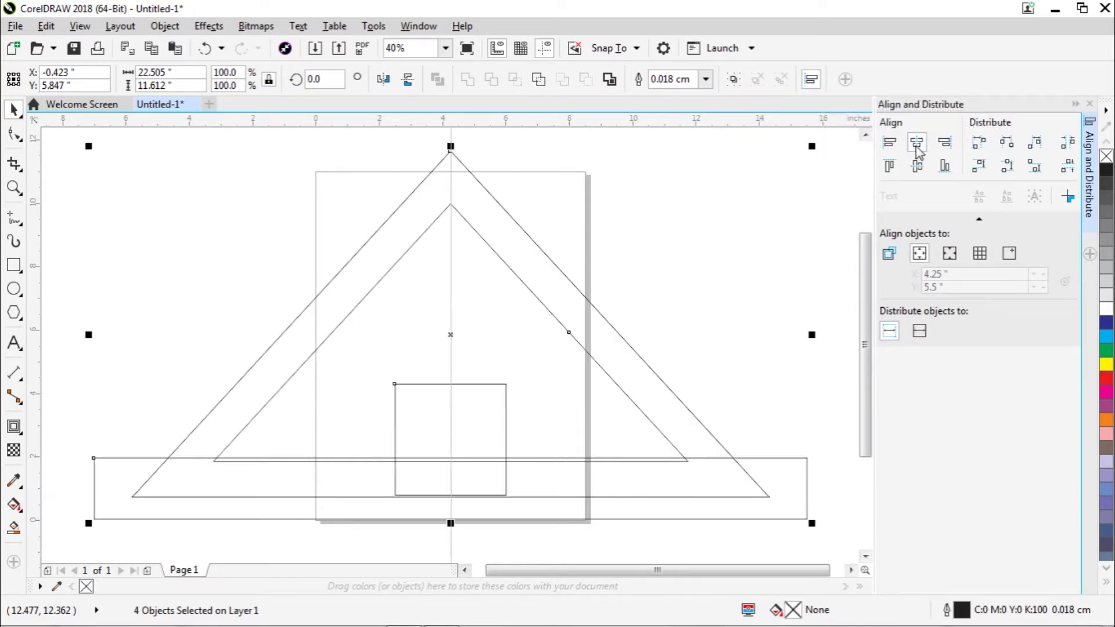
{"action": "left_click", "coordinate": [1090, 105]}
{"action": "left_click", "coordinate": [900, 310]}
- Stretch the central square upward to about 4.38 inches tall
{"action": "left_click", "coordinate": [557, 411]}
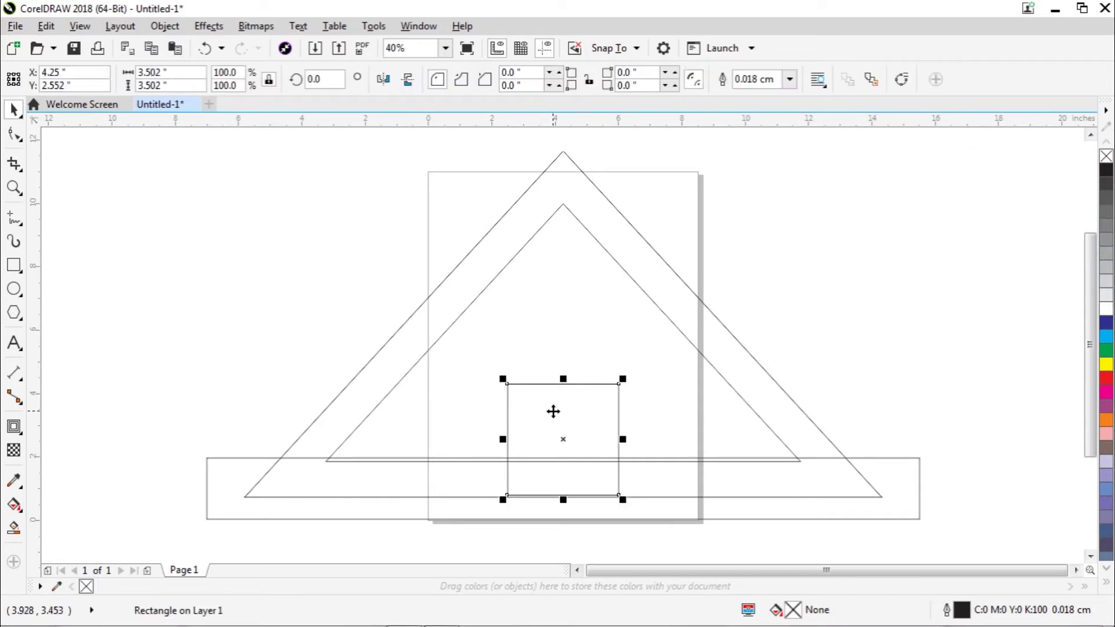
{"action": "left_click_drag", "start_coordinate": [565, 381], "coordinate": [563, 352]}
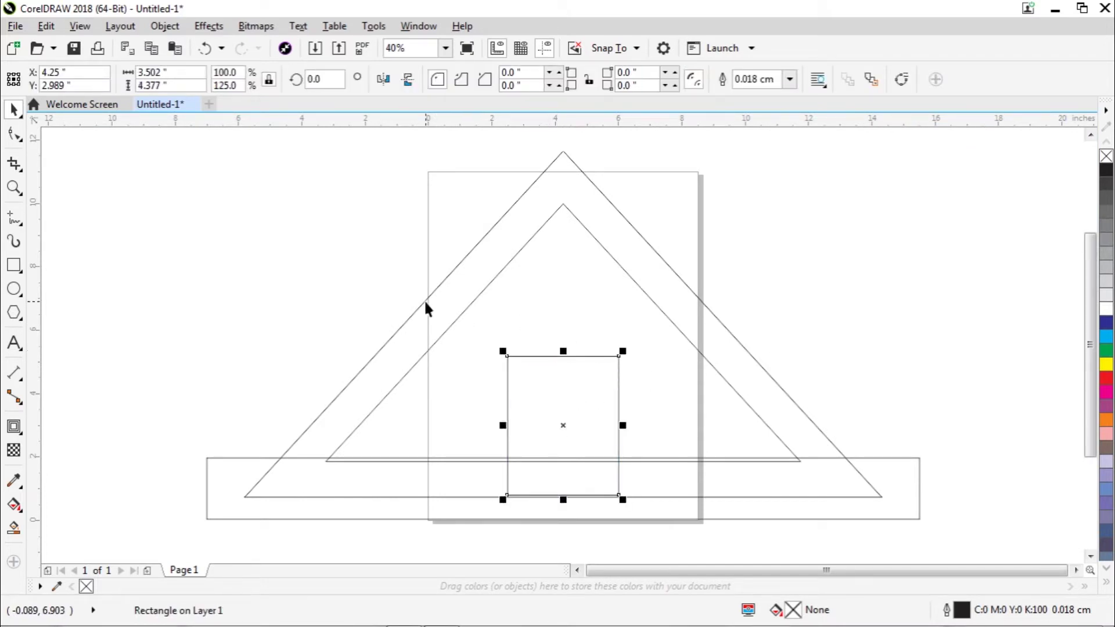
{"action": "left_click", "coordinate": [294, 243]}
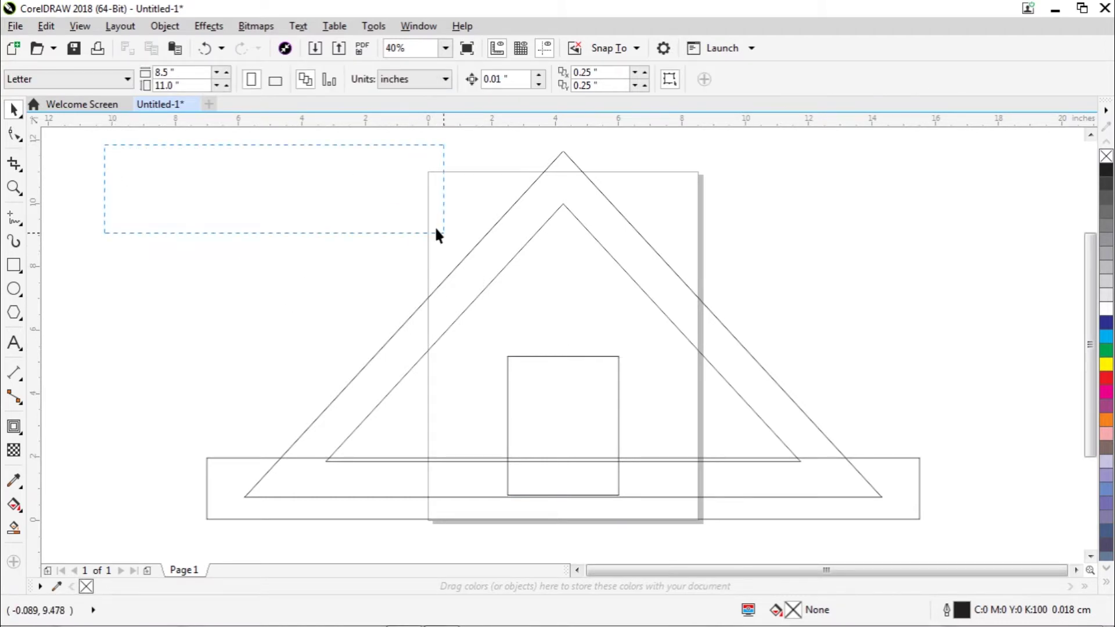
- Group the two triangles and the two rectangles into one object
{"action": "mouse_move", "coordinate": [436, 229]}
{"action": "left_mouse_down"}
{"action": "mouse_move", "coordinate": [668, 330]}
{"action": "mouse_move", "coordinate": [867, 441]}
{"action": "mouse_move", "coordinate": [963, 543]}
{"action": "left_mouse_up"}
{"action": "right_click", "coordinate": [843, 479]}
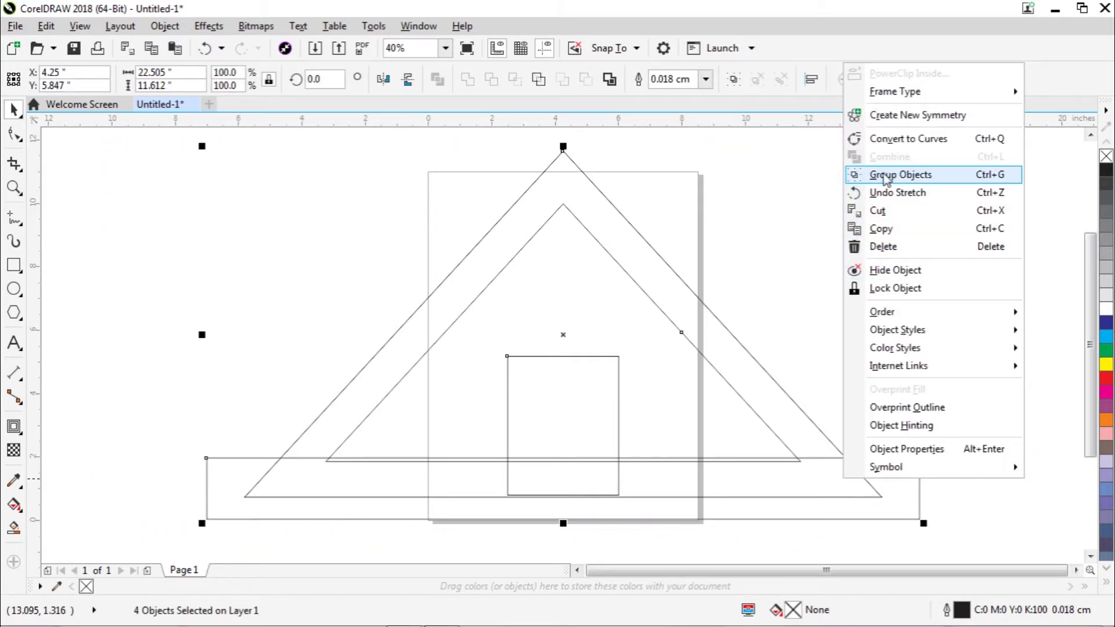
{"action": "left_click", "coordinate": [883, 174]}
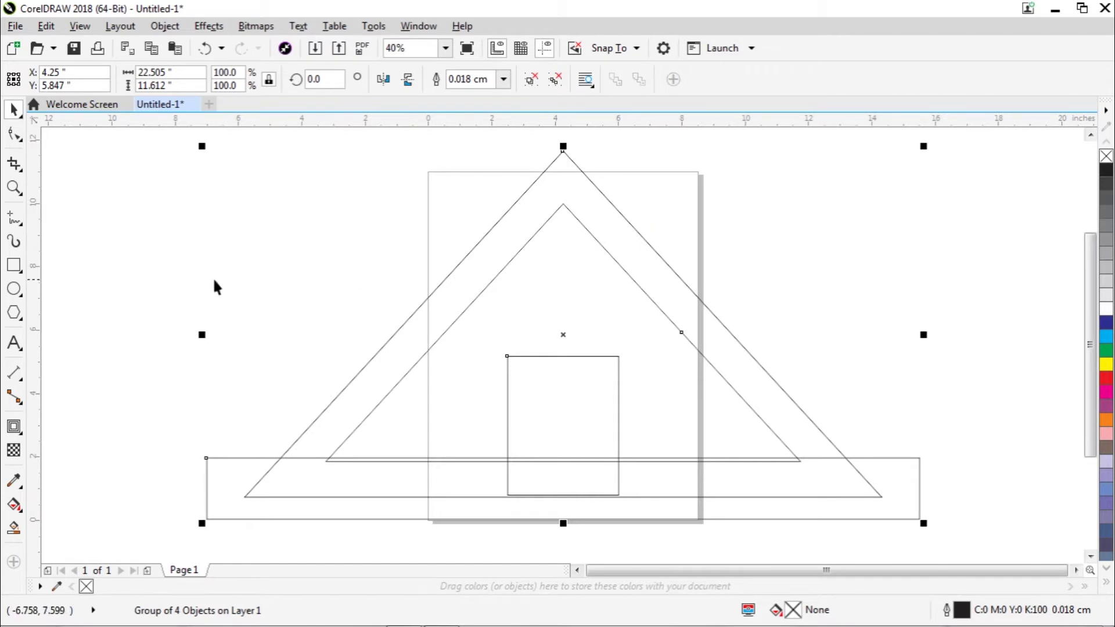
{"action": "left_click", "coordinate": [165, 321]}
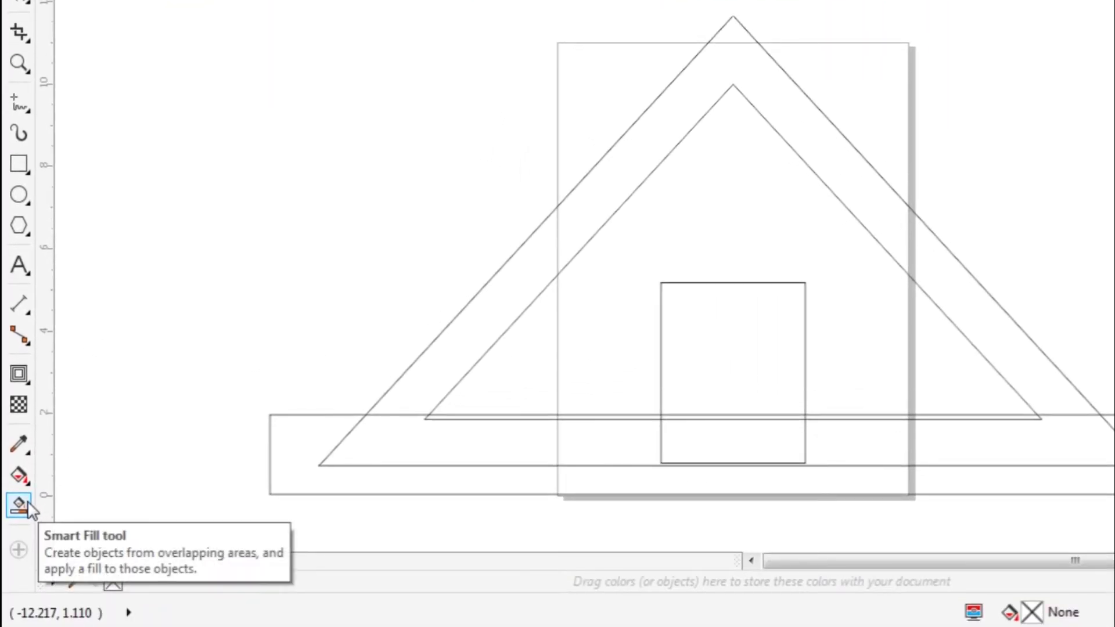
- Smart Fill the roof band between the triangles and the door area above the base with RGB 189, 165, 165 and no outline
{"action": "left_click", "coordinate": [22, 504]}
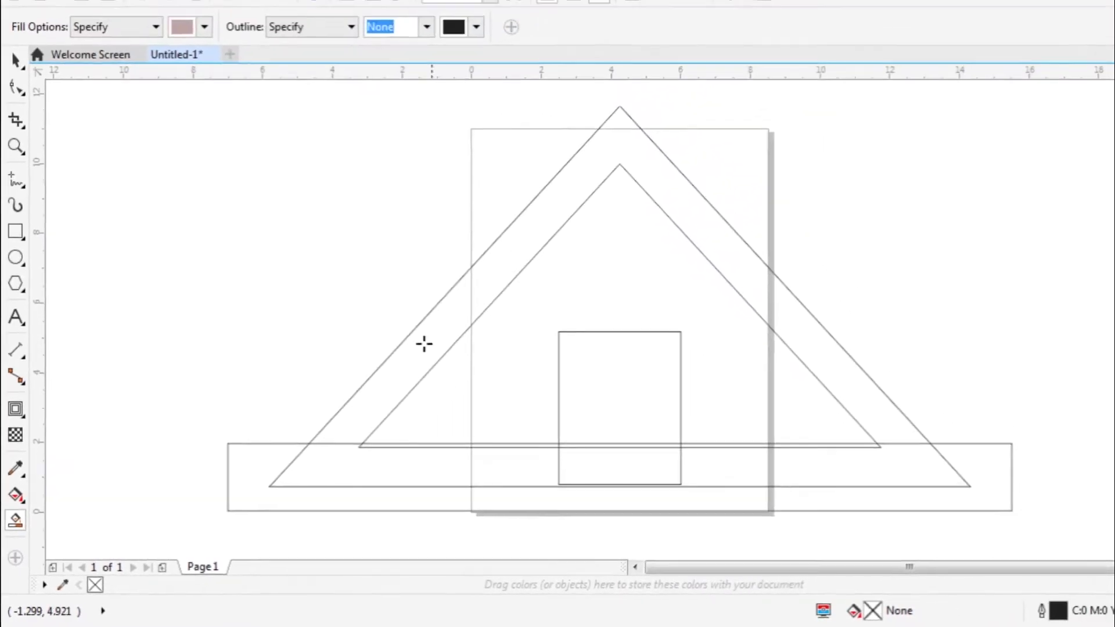
{"action": "left_click", "coordinate": [424, 351]}
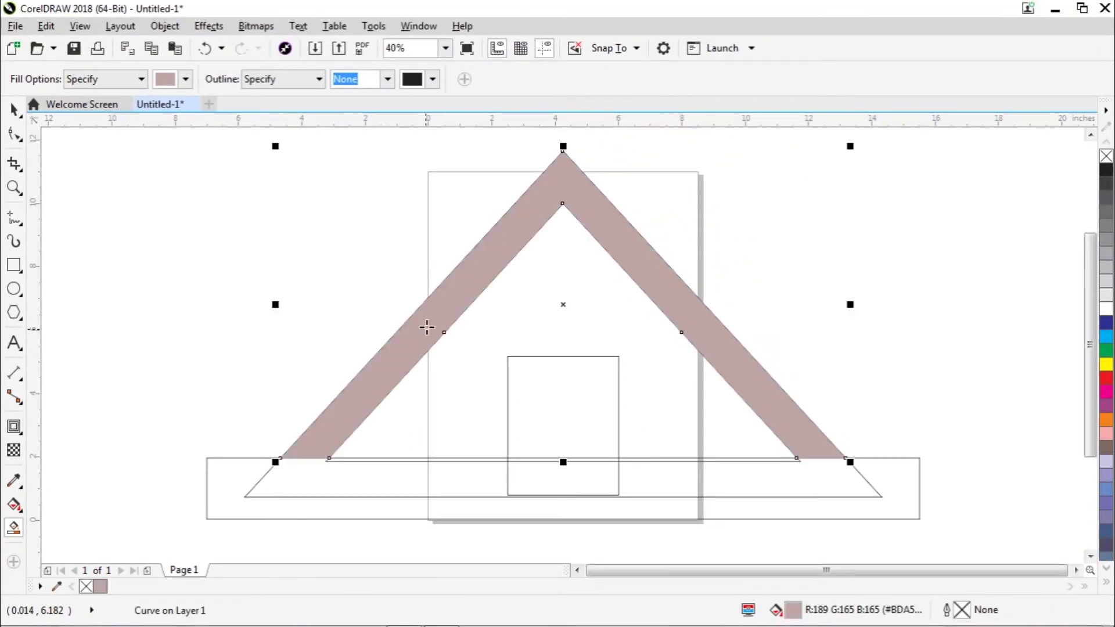
{"action": "left_click", "coordinate": [555, 388]}
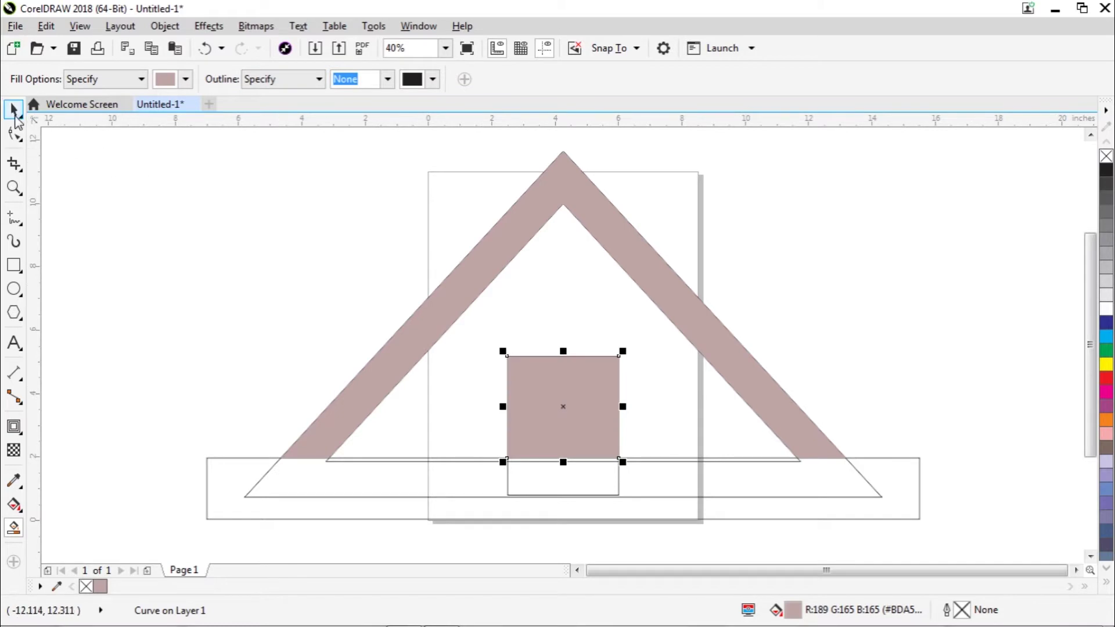
{"action": "left_click", "coordinate": [14, 113]}
{"action": "left_click", "coordinate": [188, 251]}
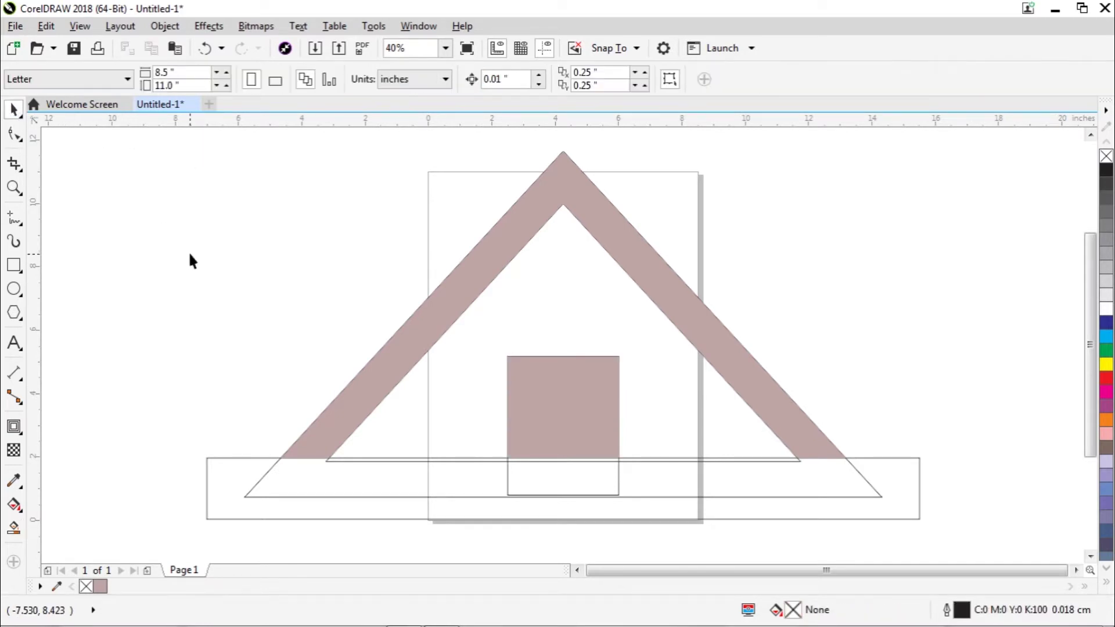
- Move the outline group up and to the left of the filled shapes and ungroup it
{"action": "left_click_drag", "start_coordinate": [309, 487], "coordinate": [174, 463]}
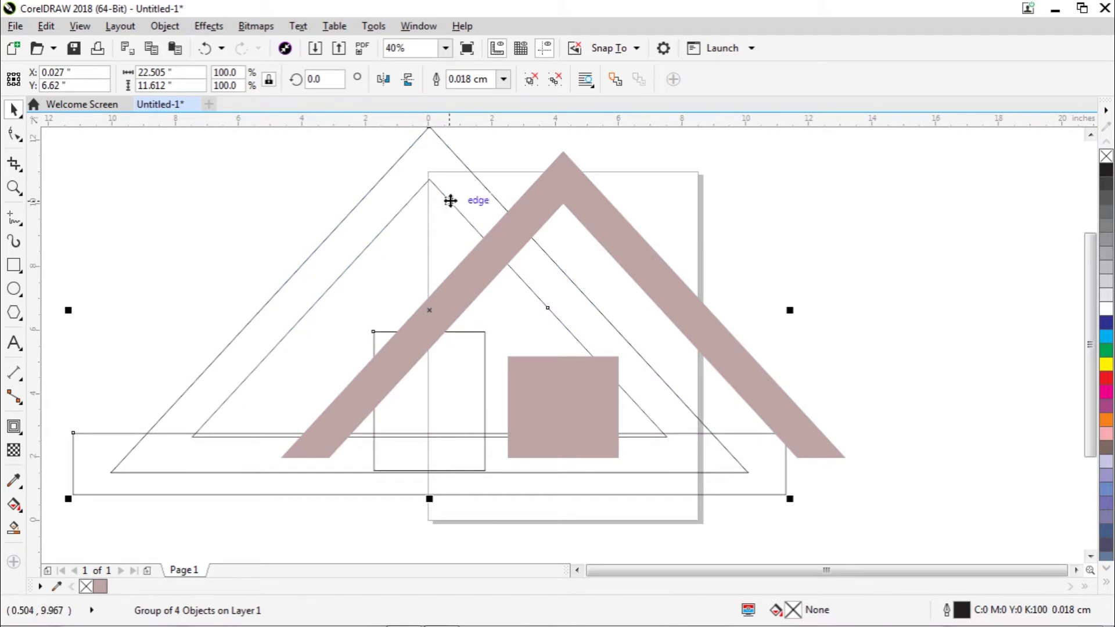
{"action": "right_click", "coordinate": [344, 244]}
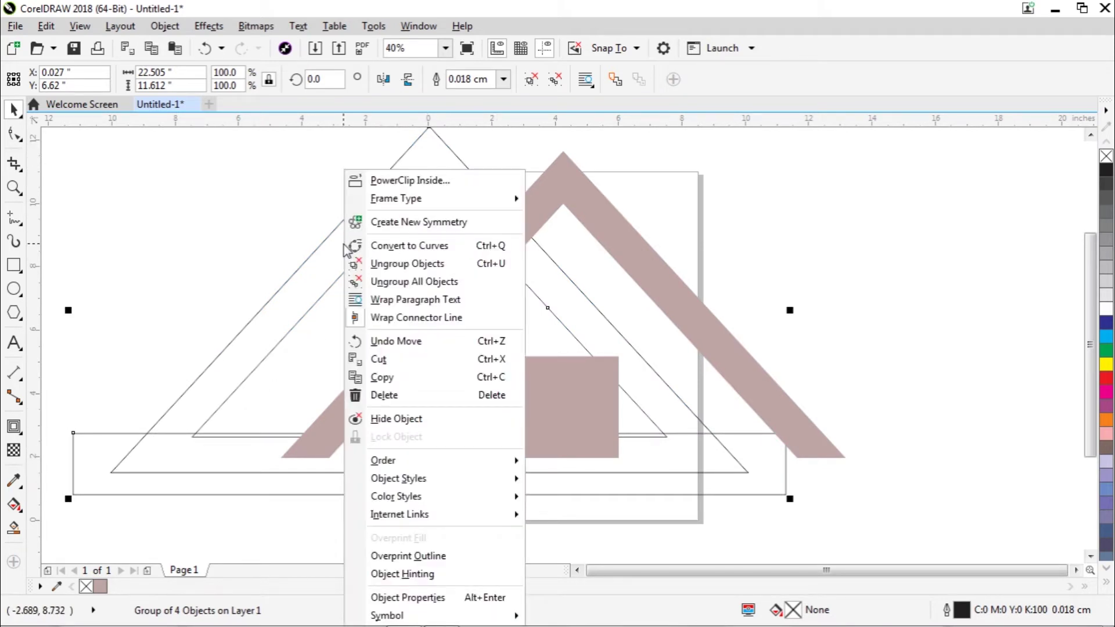
{"action": "left_click", "coordinate": [383, 265]}
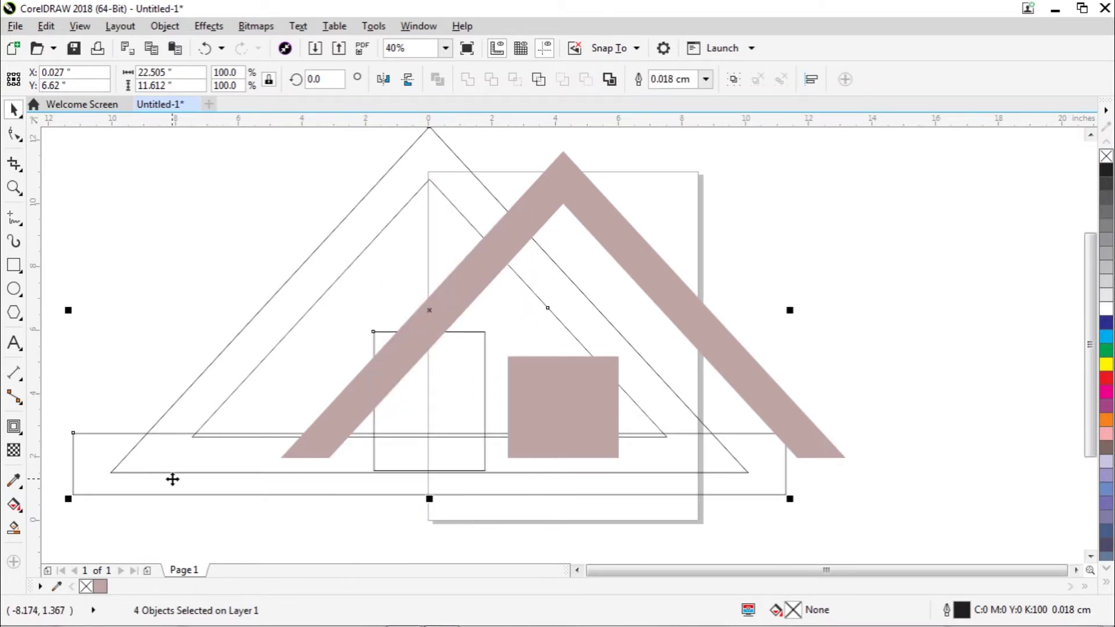
- Move the long base rectangle down and slightly left, away from the other outline shapes
{"action": "left_click", "coordinate": [231, 530]}
{"action": "left_click_drag", "start_coordinate": [190, 485], "coordinate": [163, 521]}
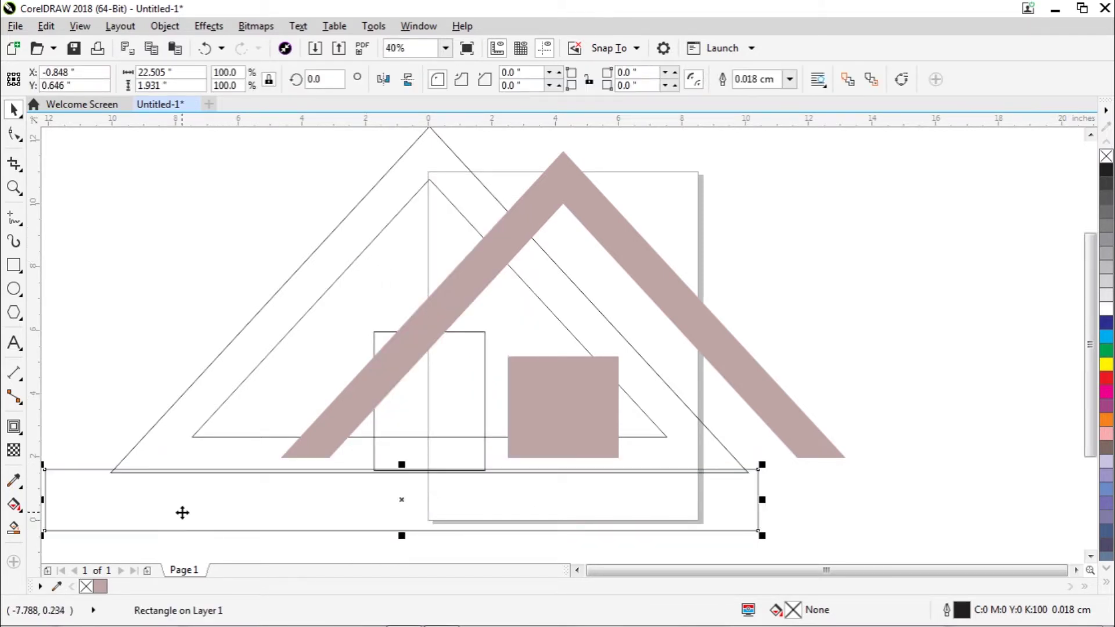
- Delete the long base rectangle and the door rectangle outline
{"action": "right_click", "coordinate": [182, 513]}
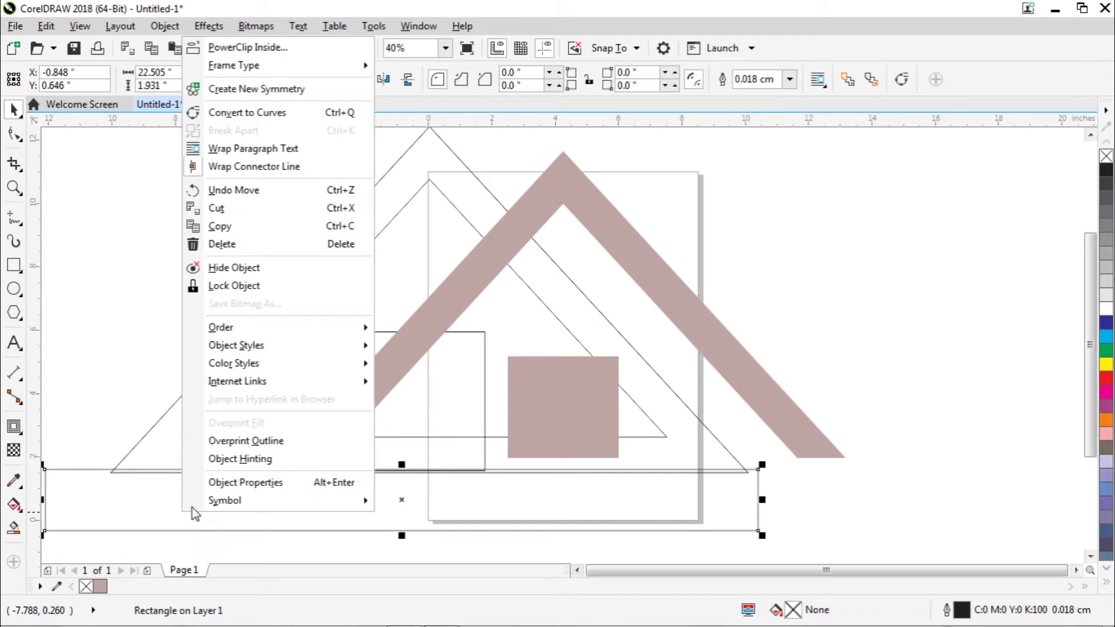
{"action": "left_click", "coordinate": [253, 247]}
{"action": "left_click", "coordinate": [438, 405]}
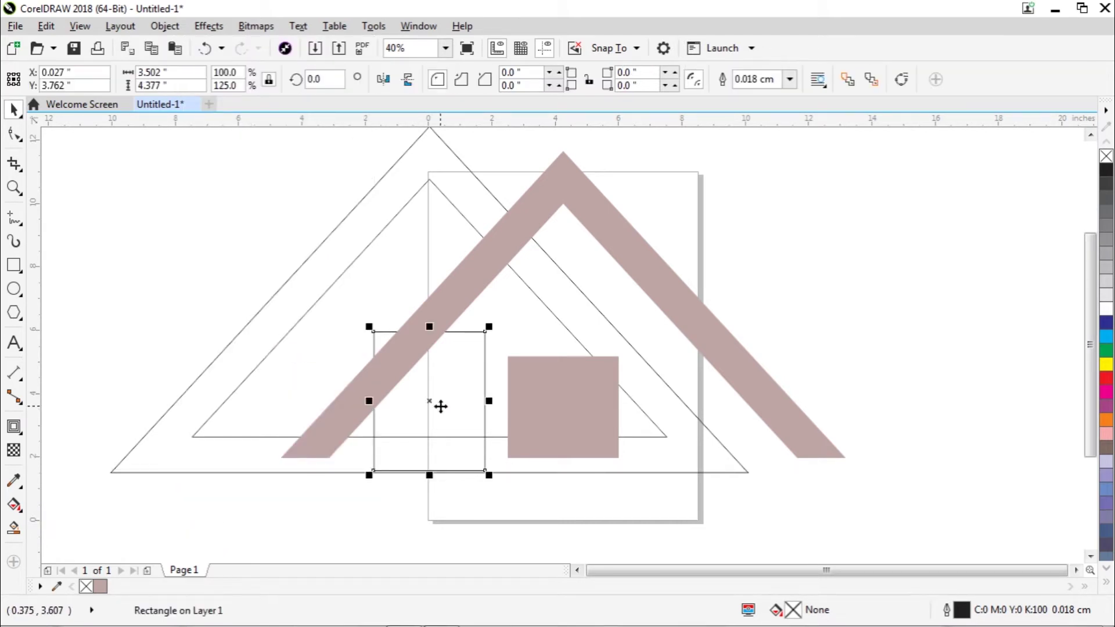
{"action": "left_click_drag", "start_coordinate": [440, 407], "coordinate": [162, 314]}
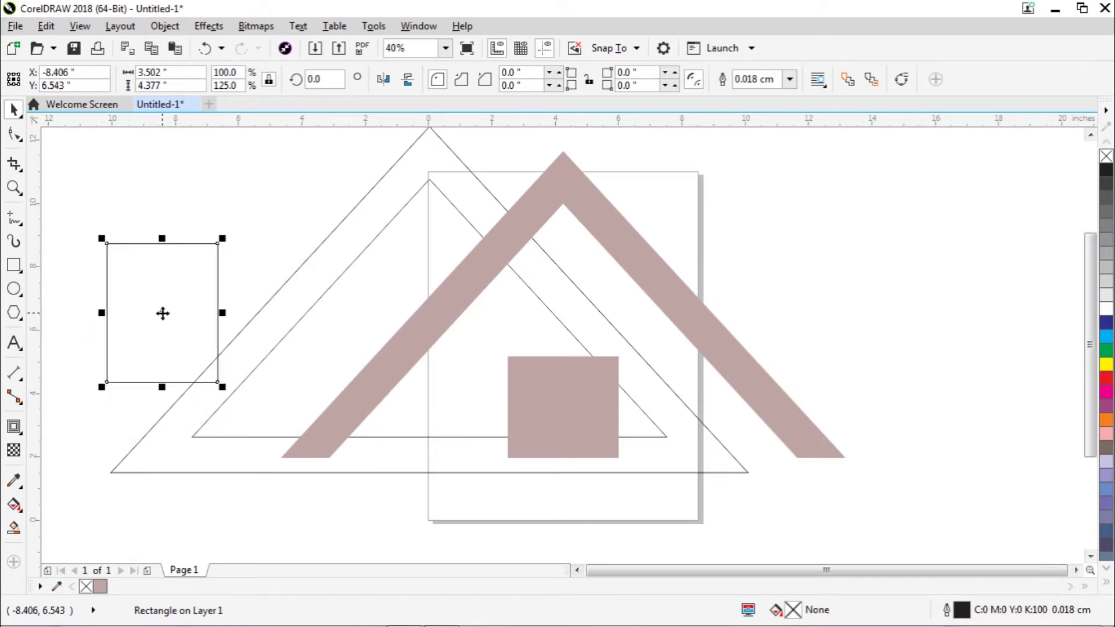
{"action": "right_click", "coordinate": [162, 314]}
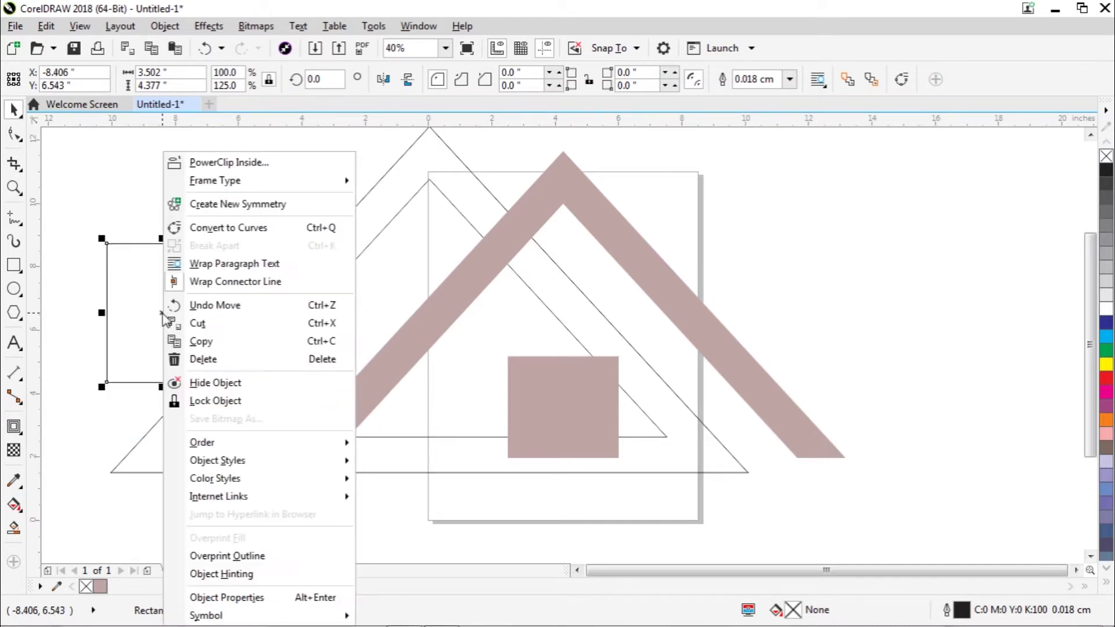
{"action": "left_click", "coordinate": [218, 362]}
- Move the triangle contour group down and to the left, and break the contour group apart
{"action": "left_click", "coordinate": [293, 317]}
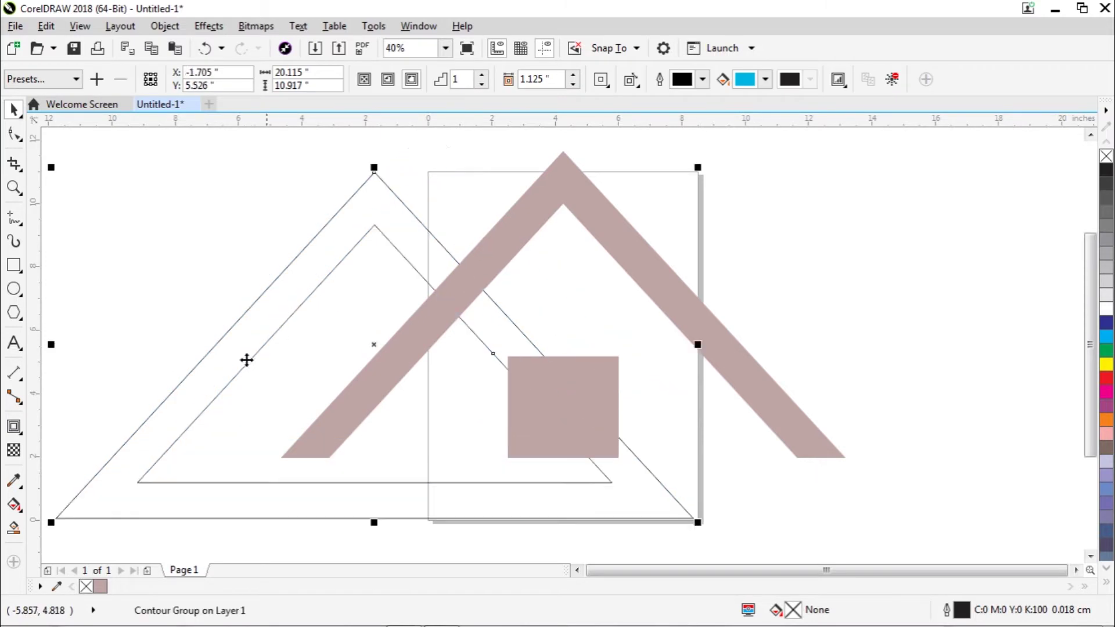
{"action": "left_click", "coordinate": [279, 276]}
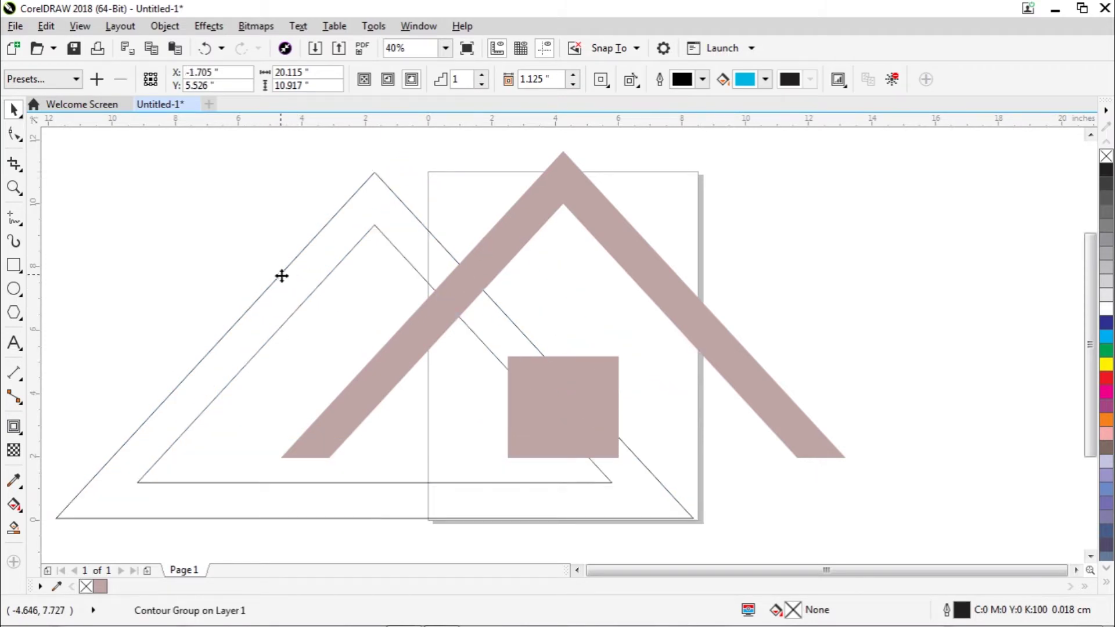
{"action": "left_click", "coordinate": [283, 269]}
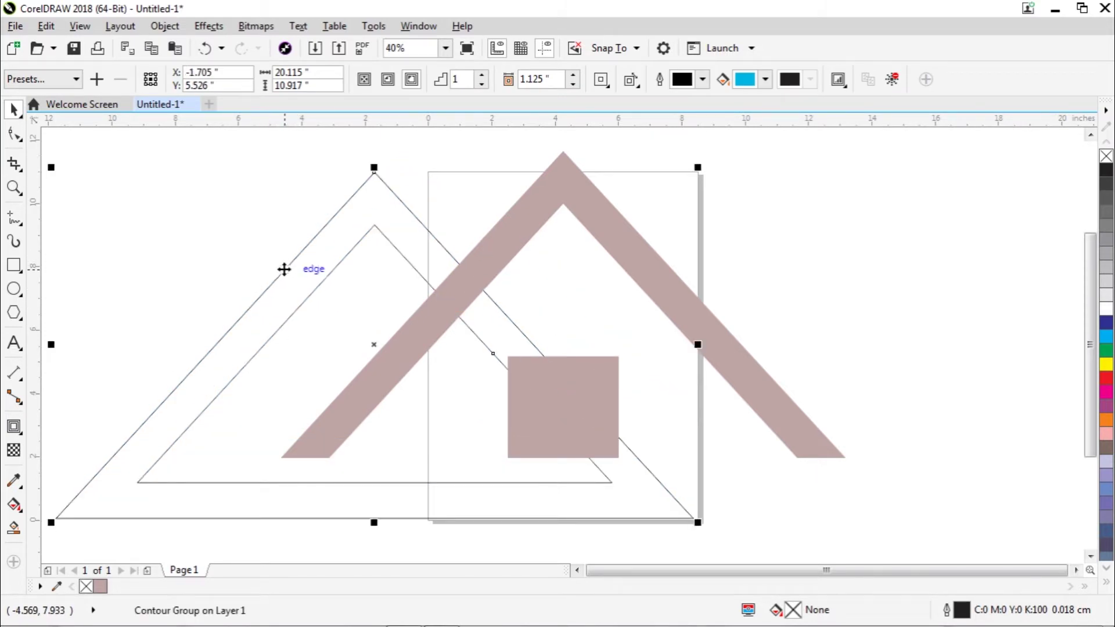
{"action": "right_click", "coordinate": [284, 269]}
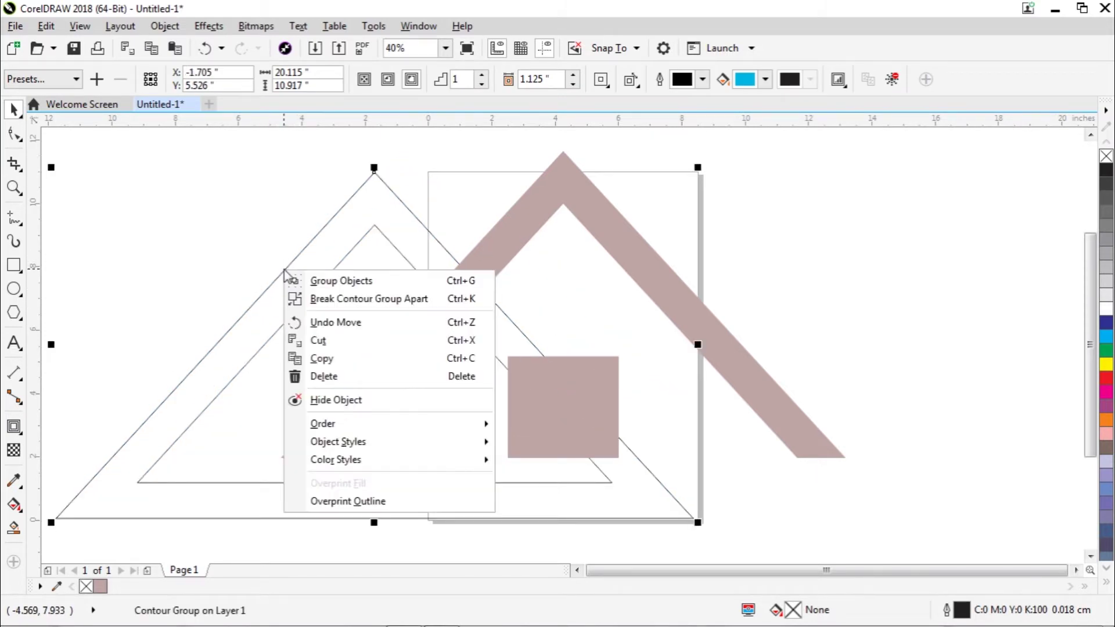
{"action": "left_click", "coordinate": [317, 300]}
{"action": "left_click", "coordinate": [324, 134]}
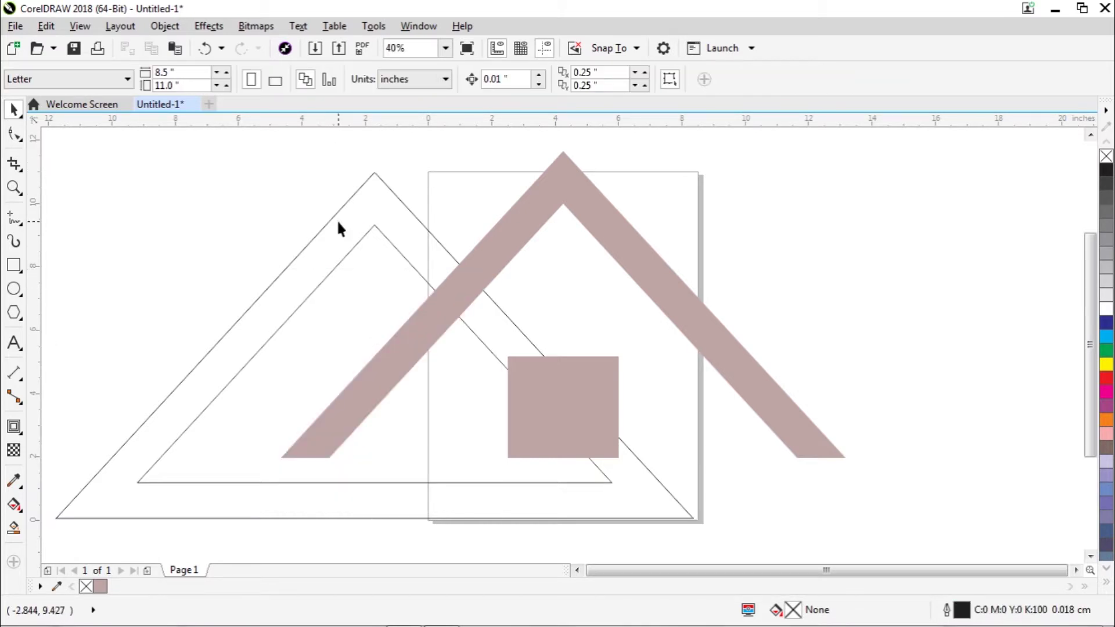
- Separate the larger outer triangle outline from the smaller one and delete it
{"action": "left_click_drag", "start_coordinate": [339, 223], "coordinate": [316, 223]}
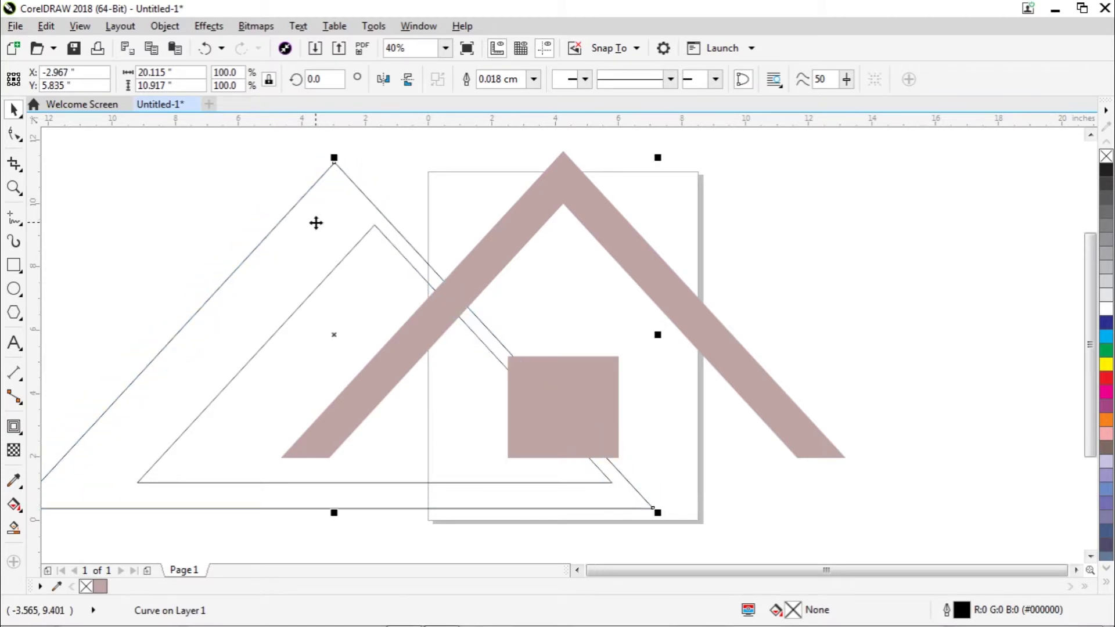
{"action": "right_click", "coordinate": [316, 223]}
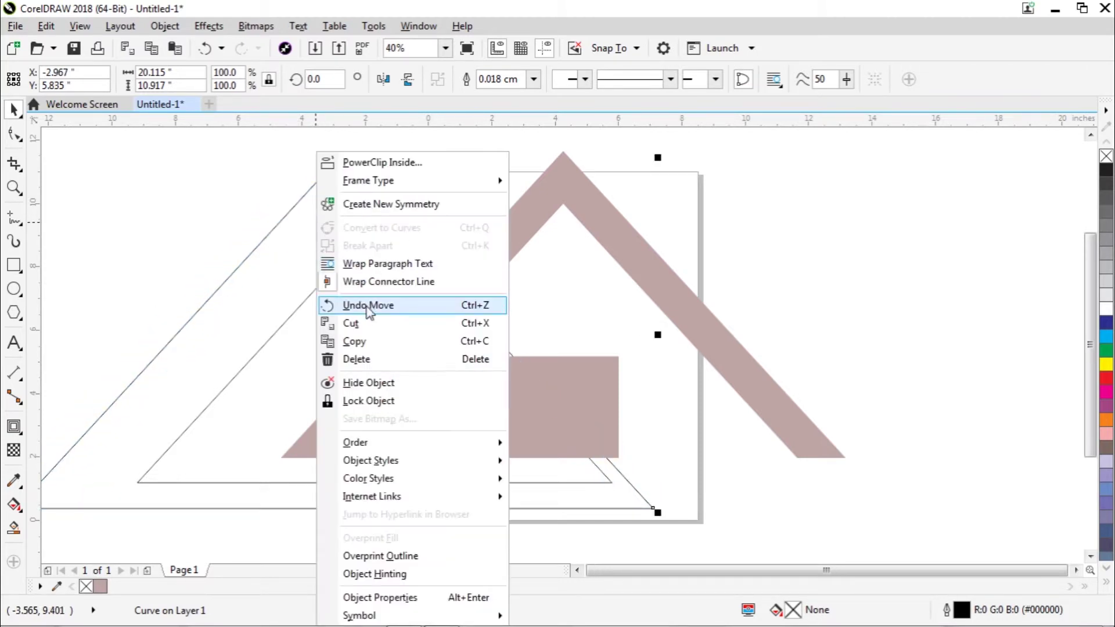
{"action": "left_click", "coordinate": [359, 356]}
- Center the remaining triangle just beneath the filled roof band and paste a copy of it offset slightly below
{"action": "left_click", "coordinate": [320, 334]}
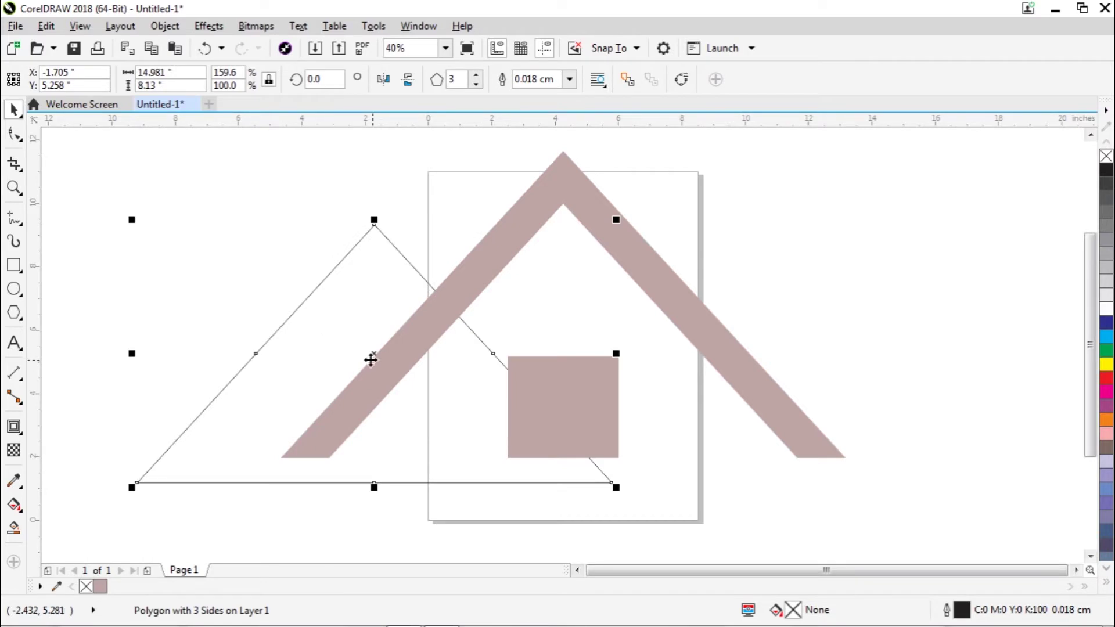
{"action": "left_click_drag", "start_coordinate": [376, 351], "coordinate": [565, 341]}
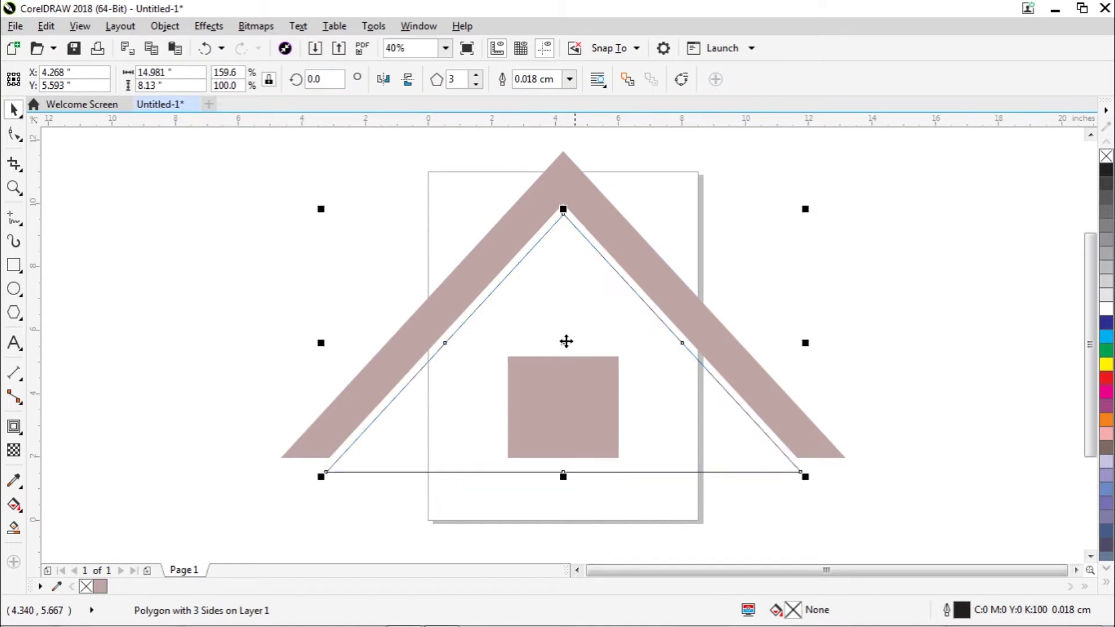
{"action": "right_click", "coordinate": [593, 321]}
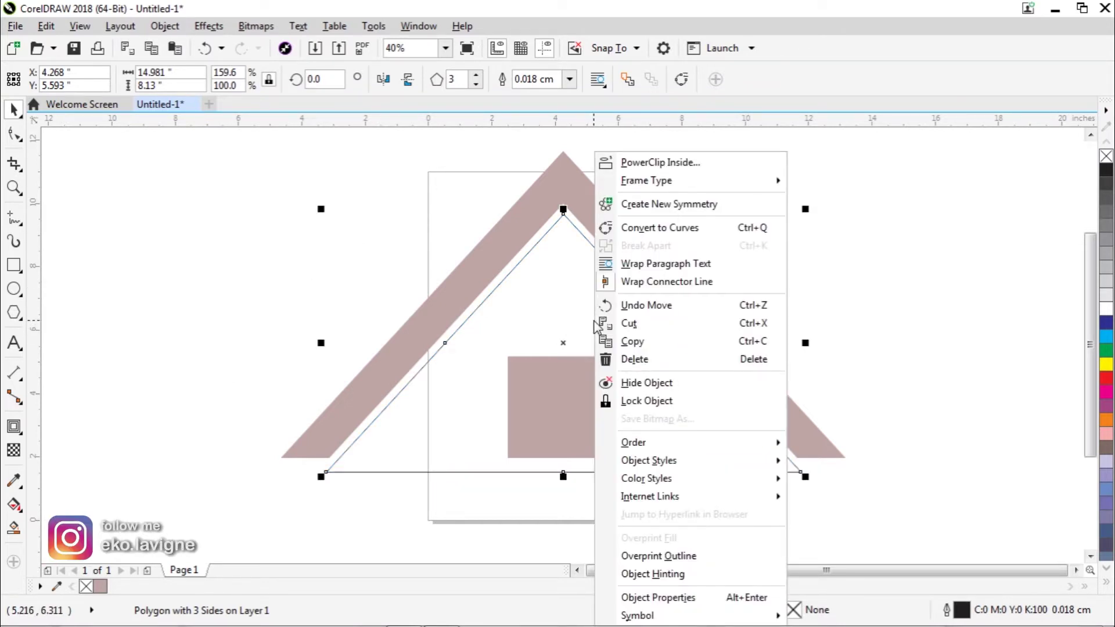
{"action": "left_click", "coordinate": [624, 343]}
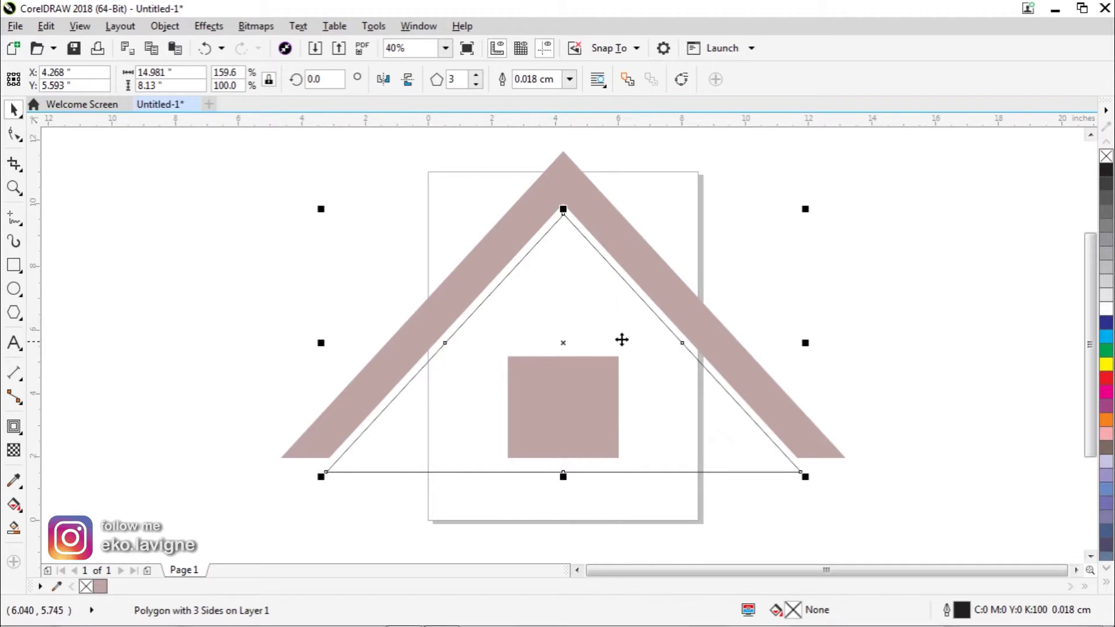
{"action": "right_click", "coordinate": [843, 284]}
{"action": "left_click", "coordinate": [873, 411]}
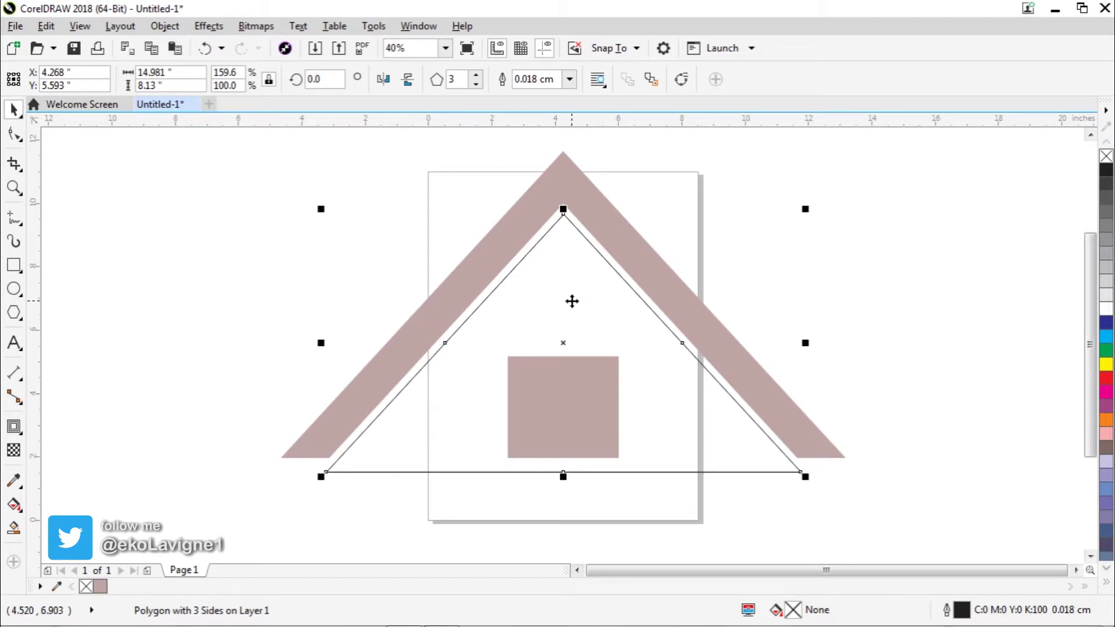
{"action": "mouse_move", "coordinate": [573, 301]}
{"action": "left_mouse_down"}
{"action": "mouse_move", "coordinate": [572, 323]}
{"action": "mouse_move", "coordinate": [563, 305]}
{"action": "left_mouse_up"}
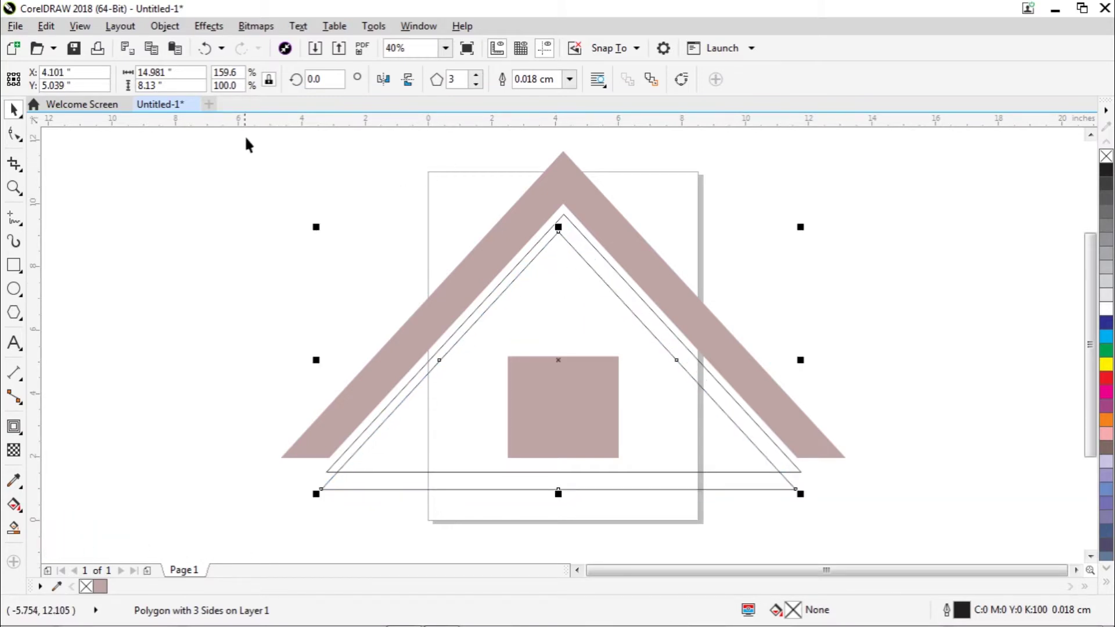
- Align the roof band, the door and both triangle outlines to a common vertical centerline
{"action": "left_click_drag", "start_coordinate": [234, 142], "coordinate": [450, 180]}
{"action": "left_click_drag", "start_coordinate": [736, 343], "coordinate": [919, 515]}
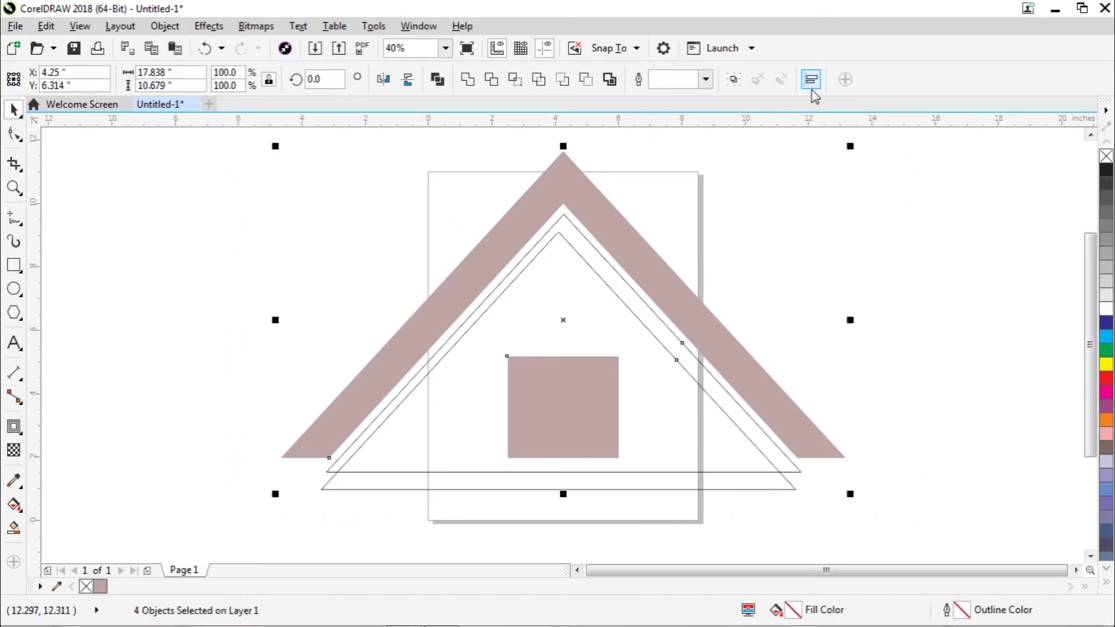
{"action": "left_click", "coordinate": [812, 86]}
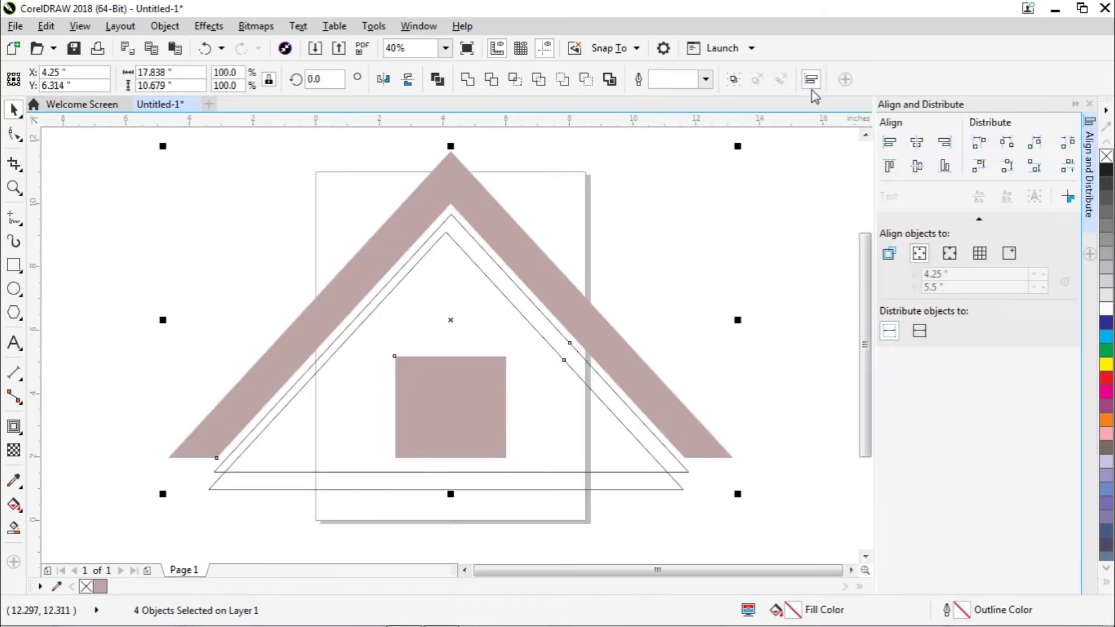
{"action": "left_click", "coordinate": [917, 144]}
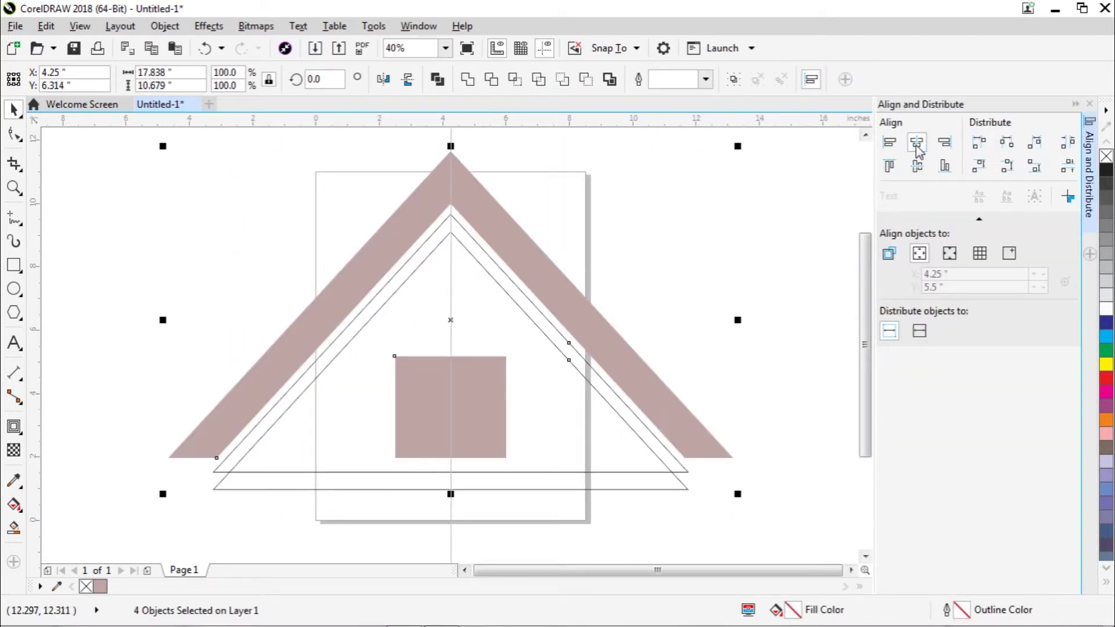
{"action": "left_click", "coordinate": [1090, 104]}
{"action": "left_click", "coordinate": [987, 173]}
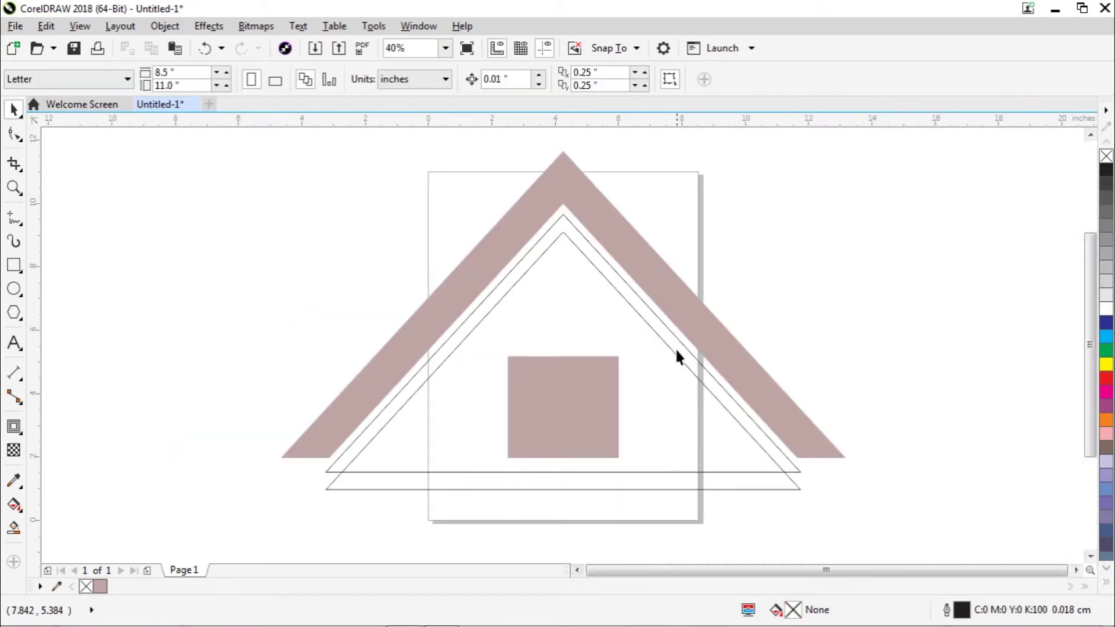
- Widen the lower triangle symmetrically about its center to about 16.7 inches, keeping its height
{"action": "left_click", "coordinate": [637, 346]}
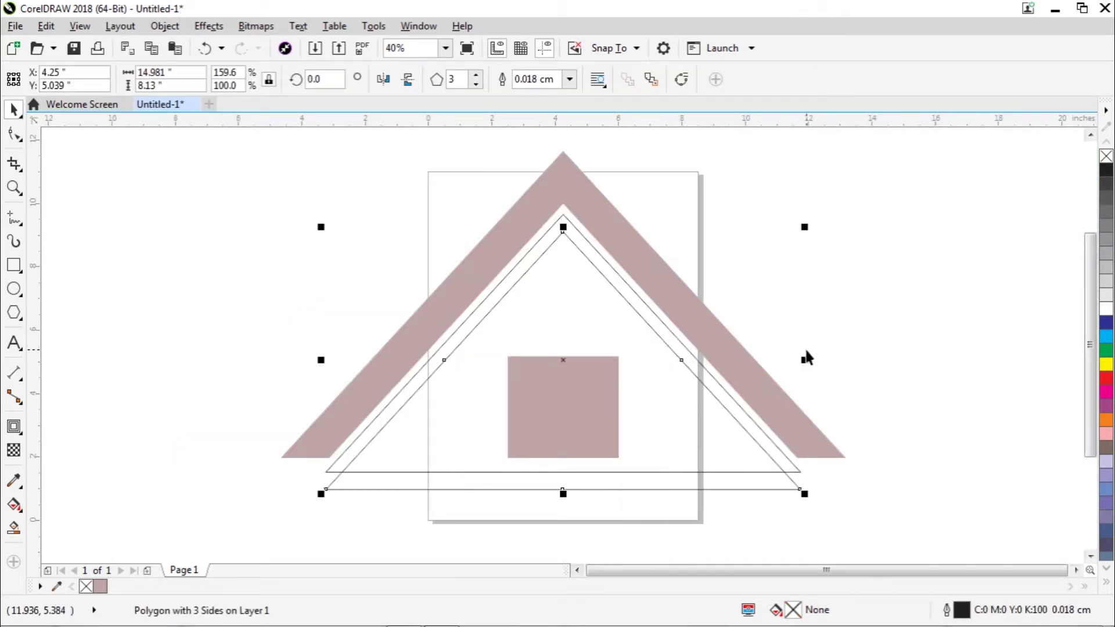
{"action": "left_click_drag", "start_coordinate": [807, 360], "coordinate": [836, 361]}
{"action": "left_click", "coordinate": [908, 305]}
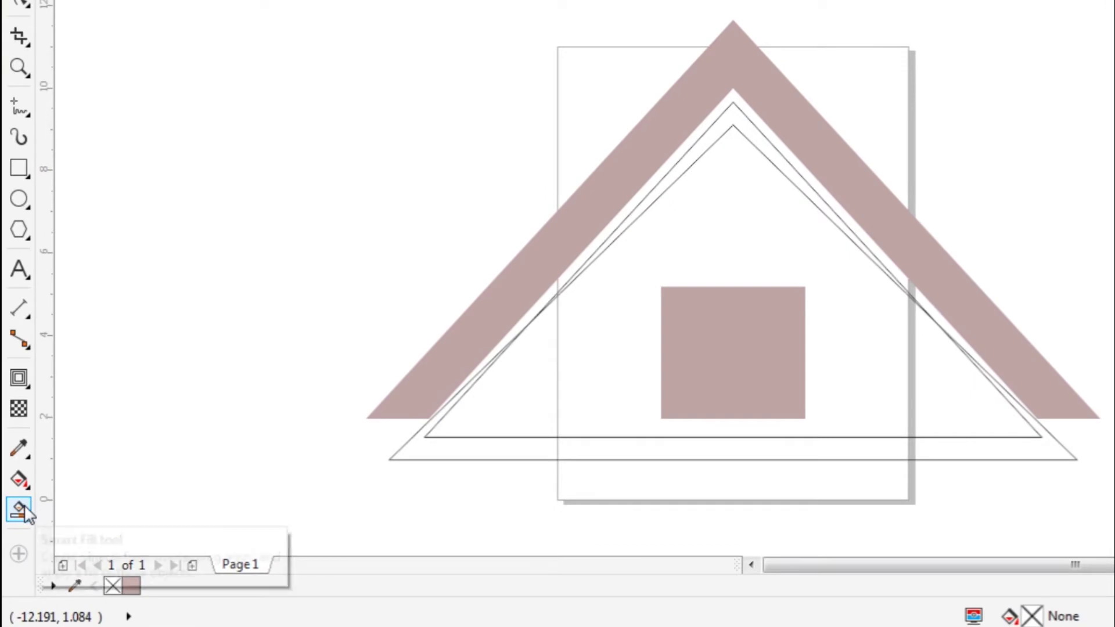
- Smart Fill the thin tapered band between the two triangle peaks with RGB 189, 165, 165 and no outline
{"action": "left_click", "coordinate": [21, 509]}
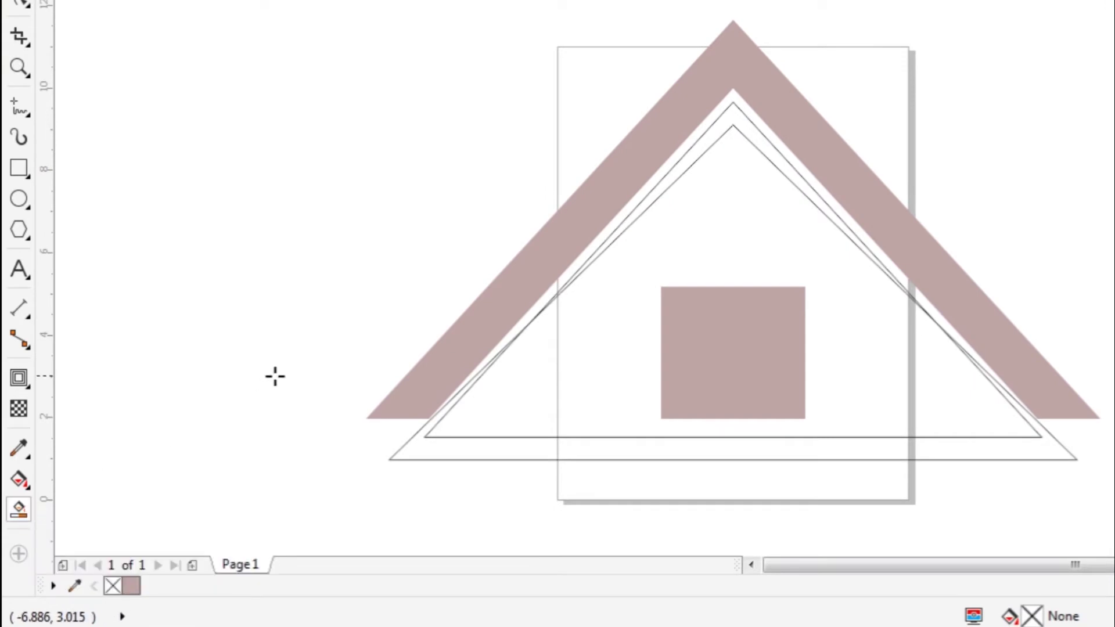
{"action": "left_click", "coordinate": [705, 141]}
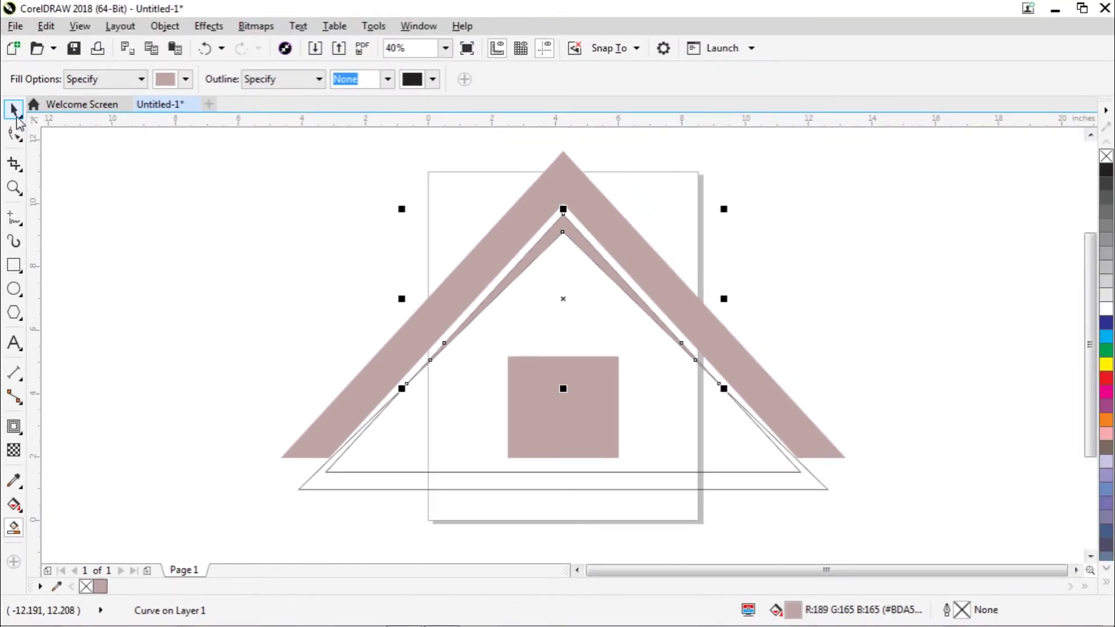
{"action": "left_click", "coordinate": [16, 68]}
{"action": "left_click", "coordinate": [221, 269]}
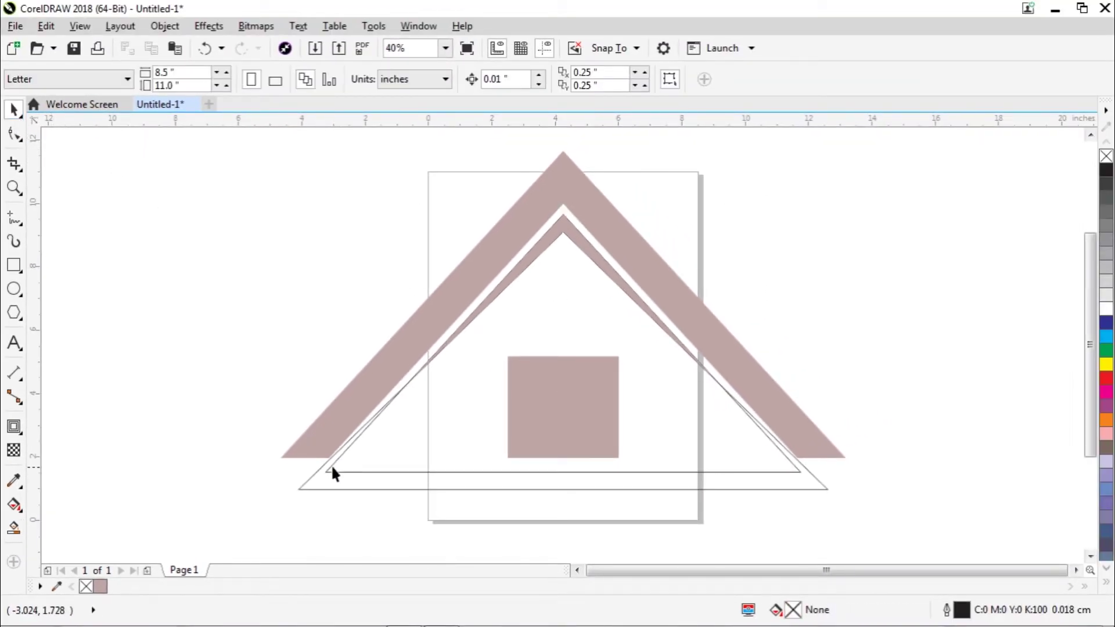
- Move both triangle outlines away from the filled house shapes and delete them
{"action": "left_click_drag", "start_coordinate": [332, 468], "coordinate": [163, 372]}
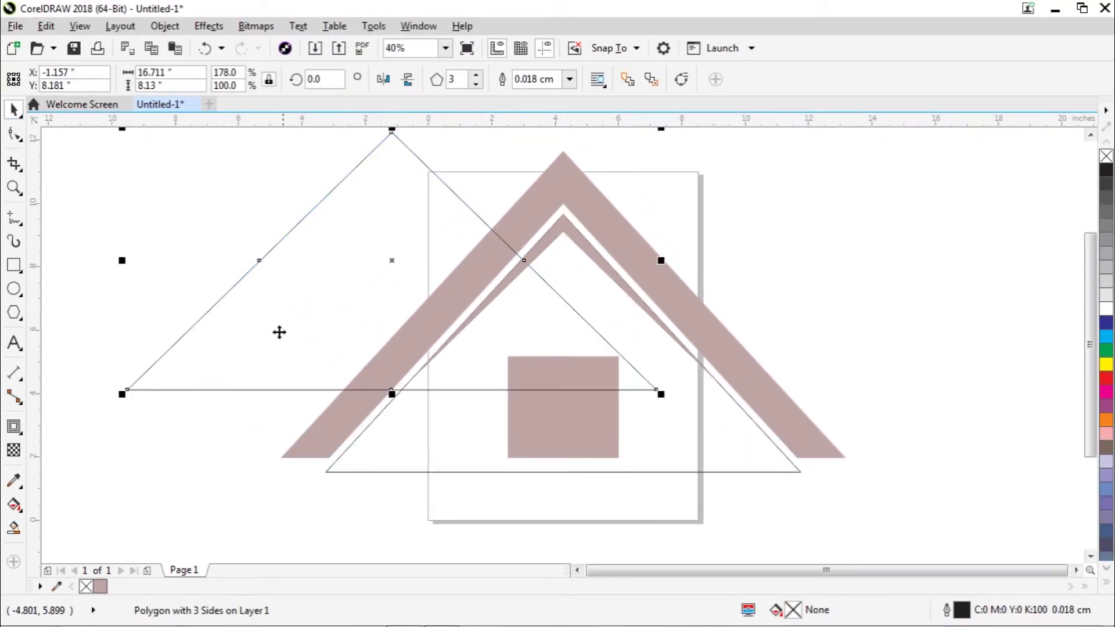
{"action": "left_click_drag", "start_coordinate": [343, 461], "coordinate": [158, 416]}
{"action": "right_click", "coordinate": [247, 352]}
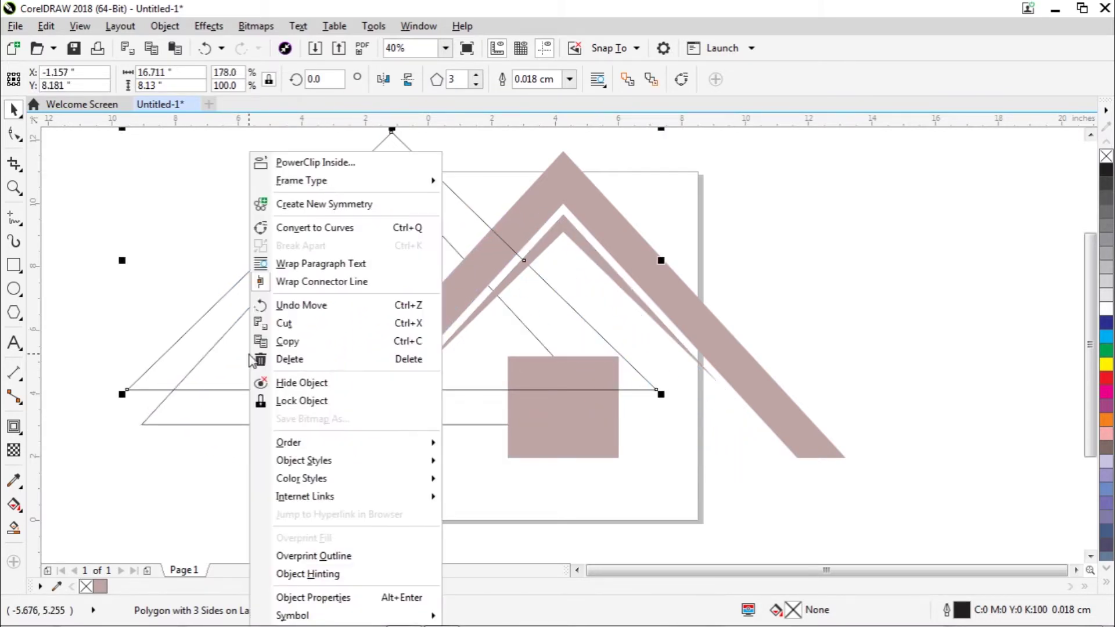
{"action": "left_click", "coordinate": [276, 357]}
{"action": "left_click_drag", "start_coordinate": [267, 353], "coordinate": [221, 358]}
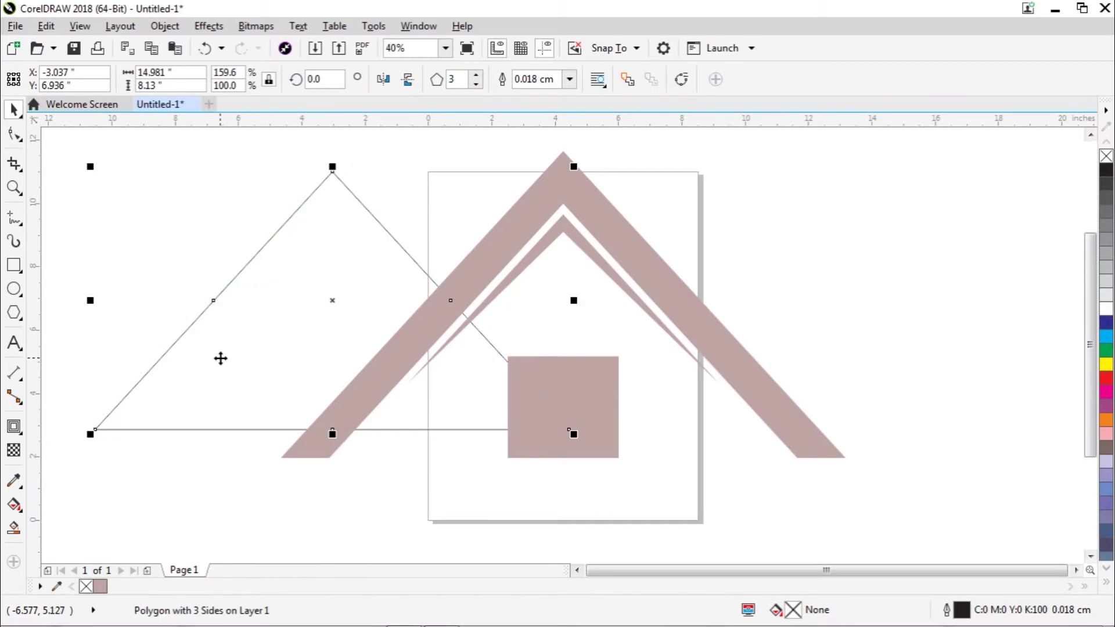
{"action": "right_click", "coordinate": [221, 357]}
{"action": "left_click", "coordinate": [261, 360]}
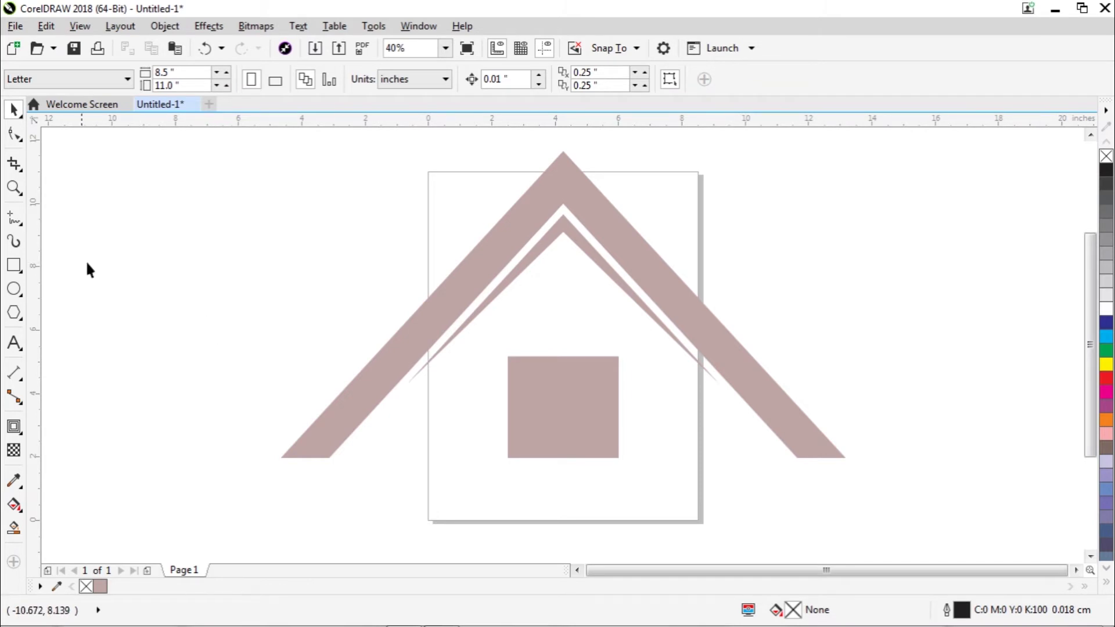
- Draw an upright rectangle about 1.6 by 4.4 inches overlapping the left arm of the roof
{"action": "left_click", "coordinate": [14, 265]}
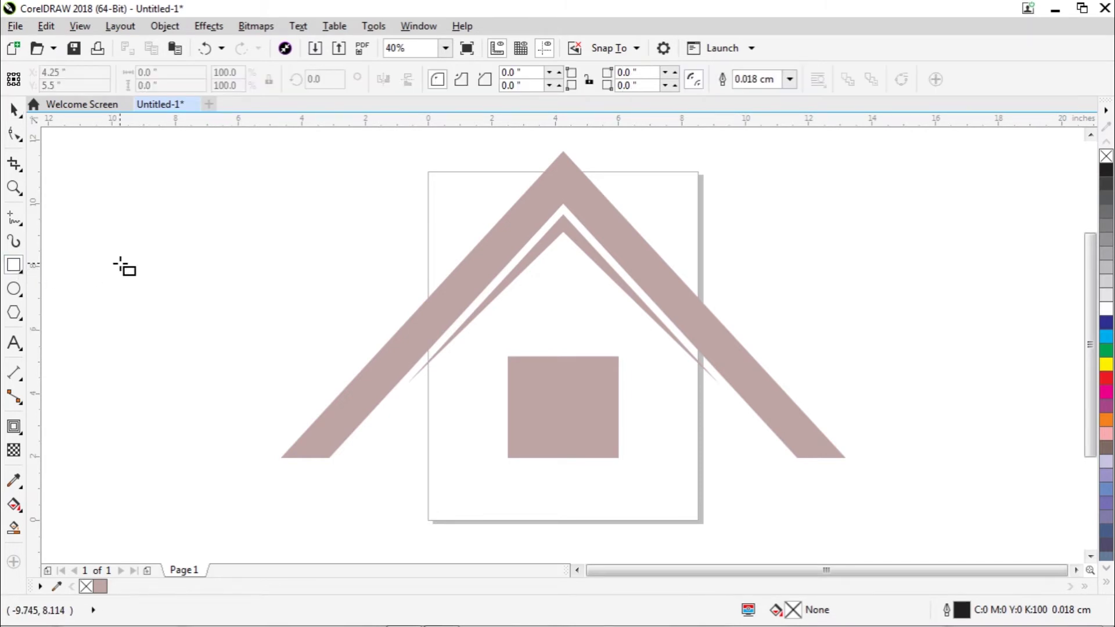
{"action": "left_click_drag", "start_coordinate": [329, 273], "coordinate": [380, 368]}
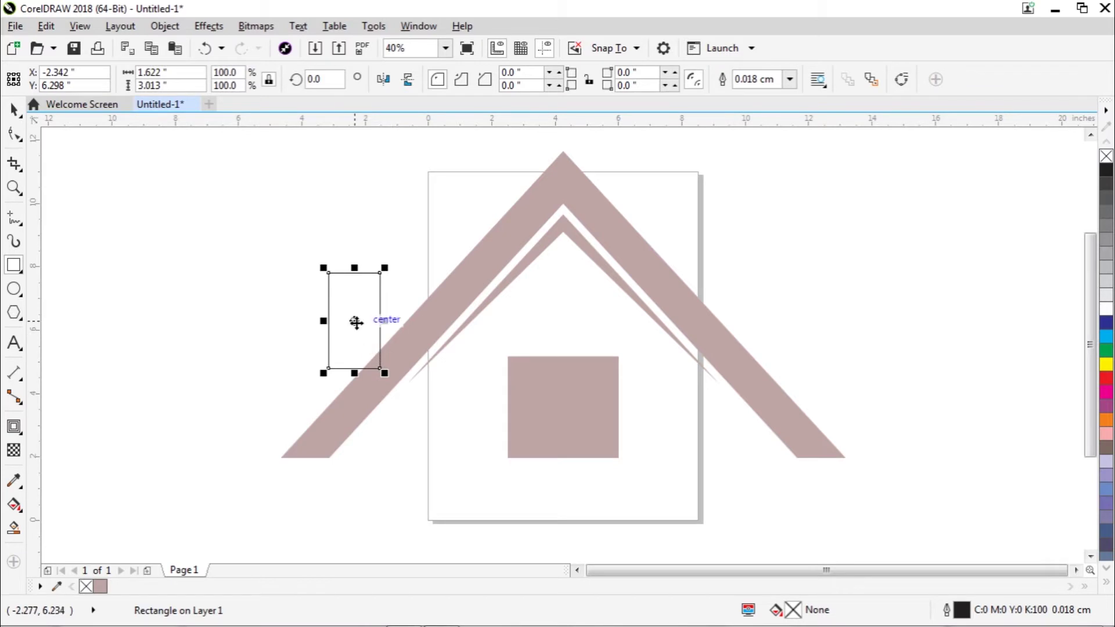
{"action": "mouse_move", "coordinate": [356, 322]}
{"action": "left_mouse_down"}
{"action": "mouse_move", "coordinate": [307, 411]}
{"action": "mouse_move", "coordinate": [352, 361]}
{"action": "left_mouse_up"}
{"action": "left_click_drag", "start_coordinate": [351, 413], "coordinate": [351, 424]}
{"action": "left_click_drag", "start_coordinate": [351, 363], "coordinate": [348, 347]}
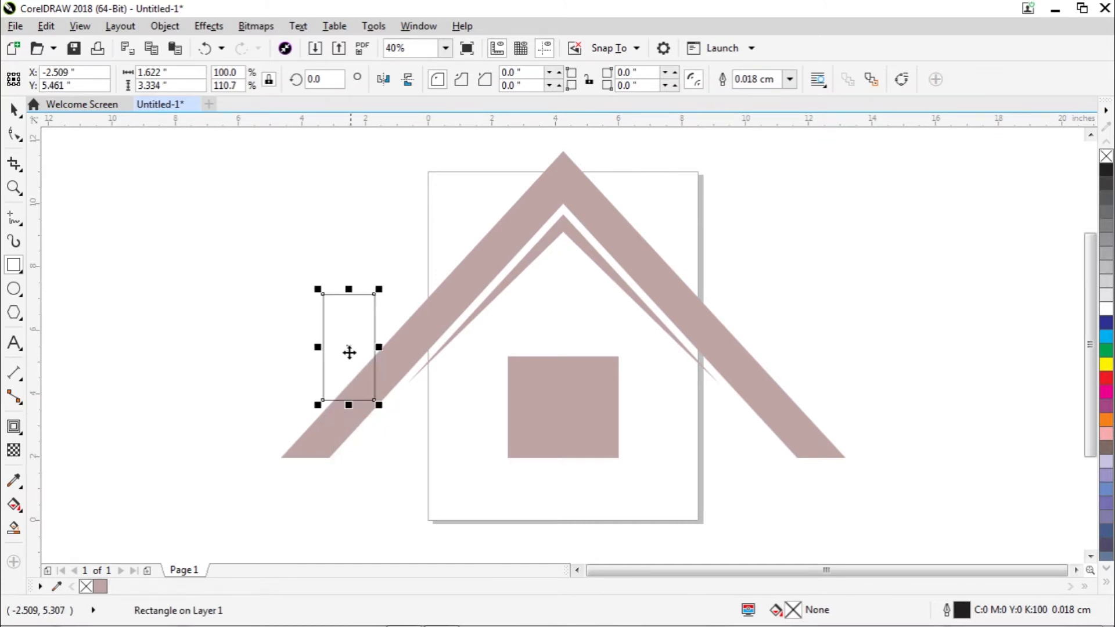
{"action": "left_click_drag", "start_coordinate": [349, 405], "coordinate": [349, 439]}
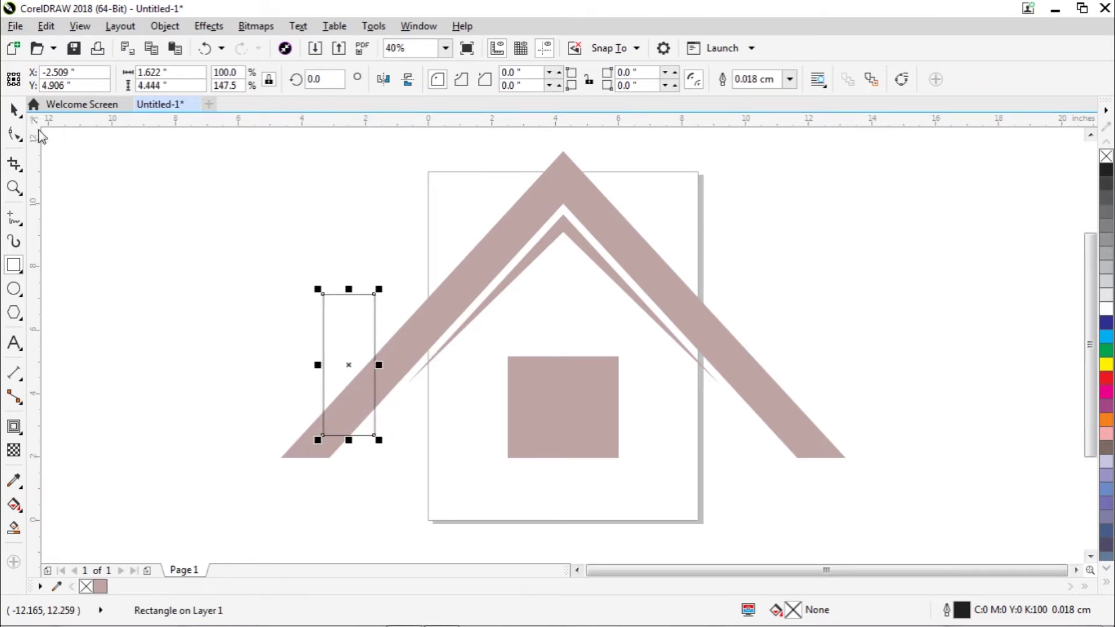
{"action": "left_click", "coordinate": [13, 109]}
{"action": "left_click", "coordinate": [152, 203]}
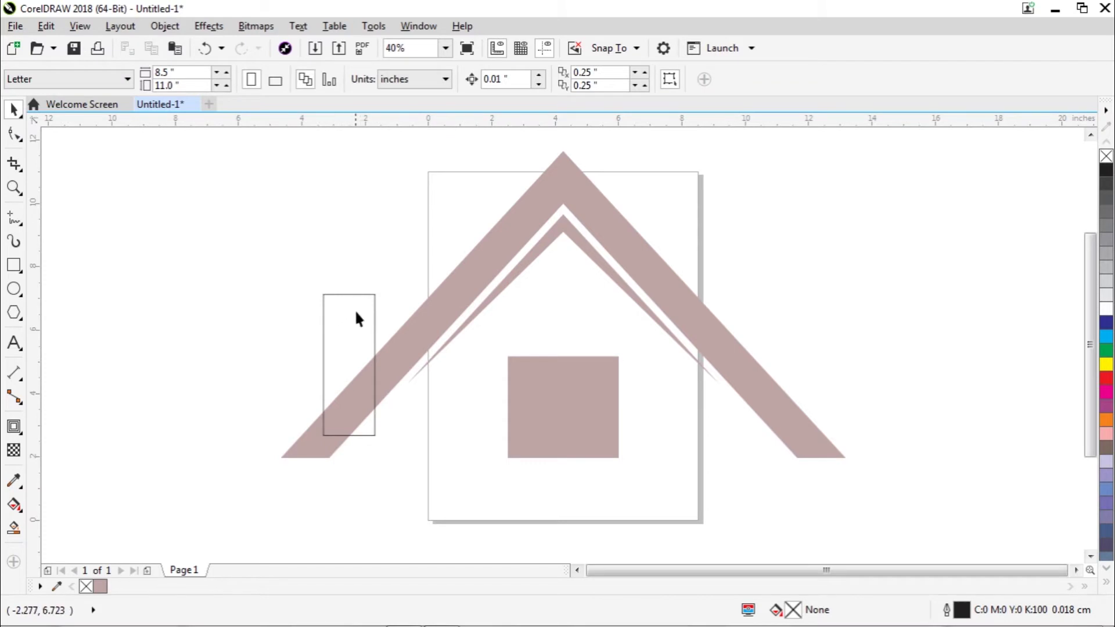
- Smart Fill the part of the chimney rectangle above the roof with RGB 189, 165, 165 and no outline
{"action": "left_click", "coordinate": [12, 529]}
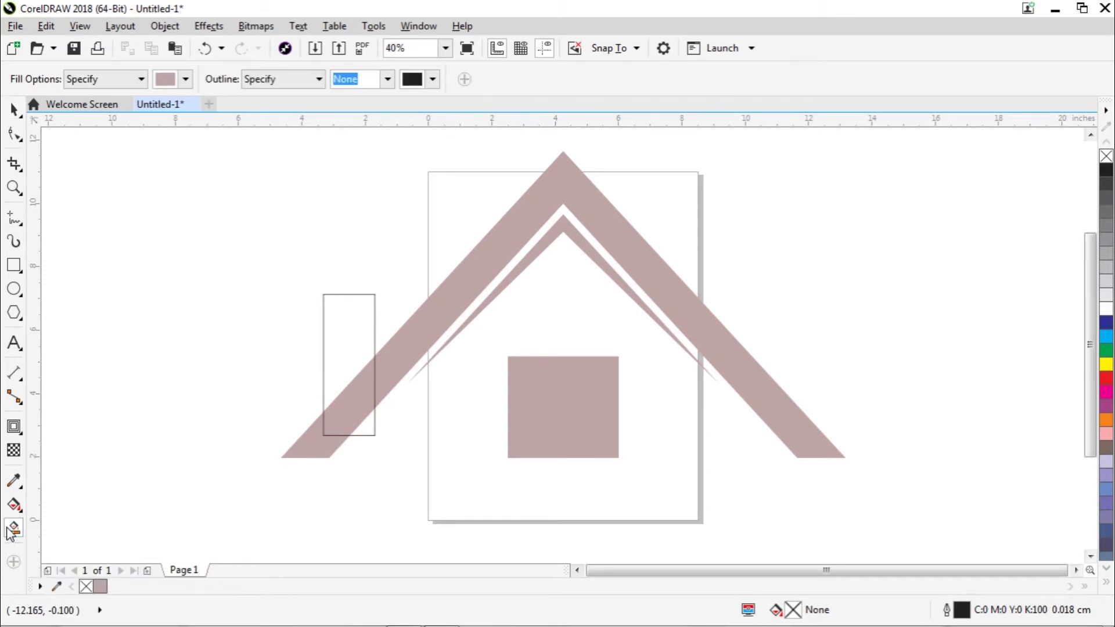
{"action": "left_click", "coordinate": [353, 330]}
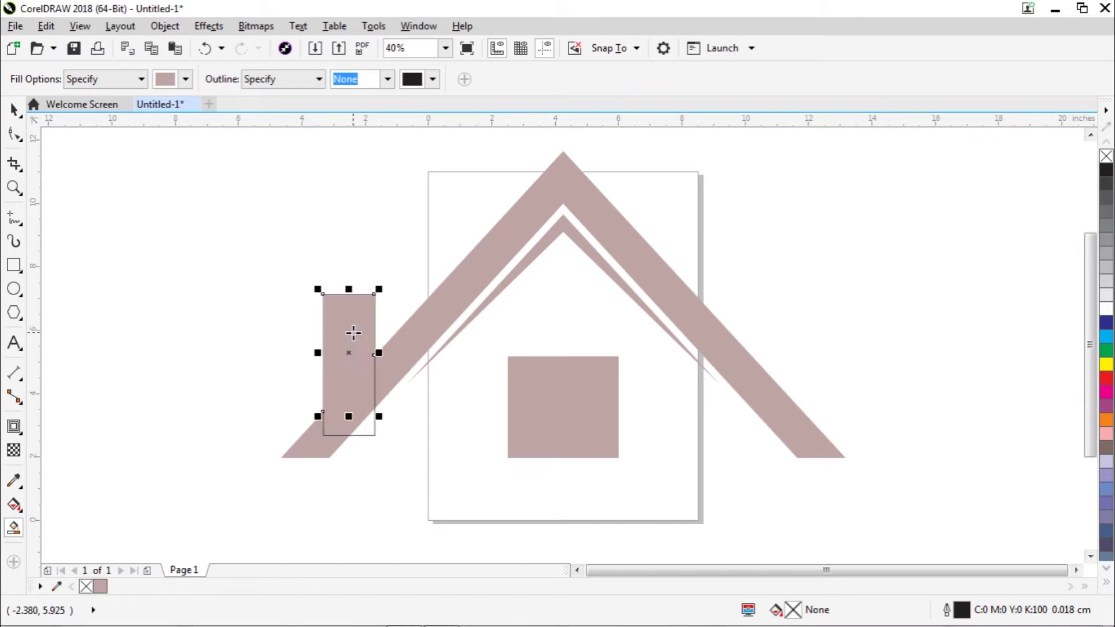
{"action": "left_click", "coordinate": [15, 111]}
{"action": "left_click", "coordinate": [171, 246]}
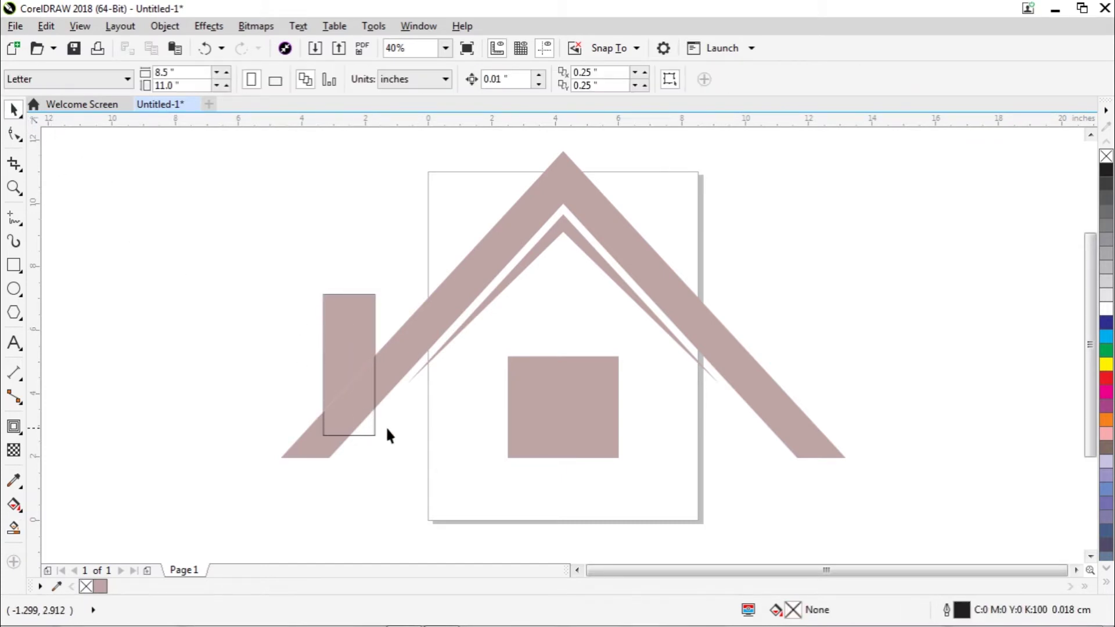
- Move the chimney's outline rectangle away from the filled shape and delete it
{"action": "left_click_drag", "start_coordinate": [376, 435], "coordinate": [273, 438]}
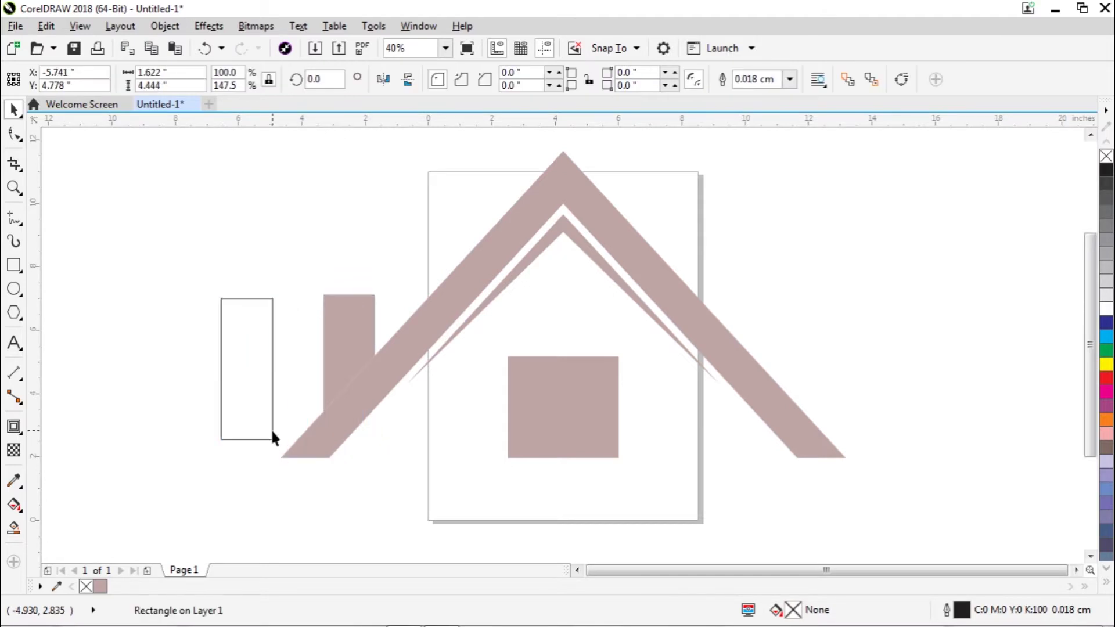
{"action": "right_click", "coordinate": [256, 393]}
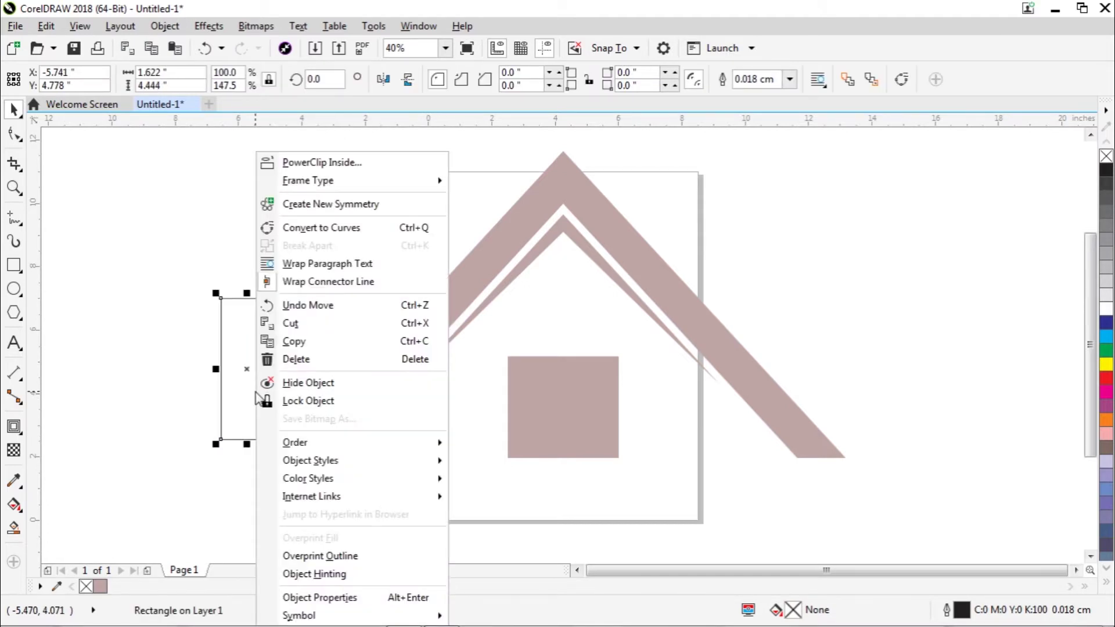
{"action": "left_click", "coordinate": [297, 359]}
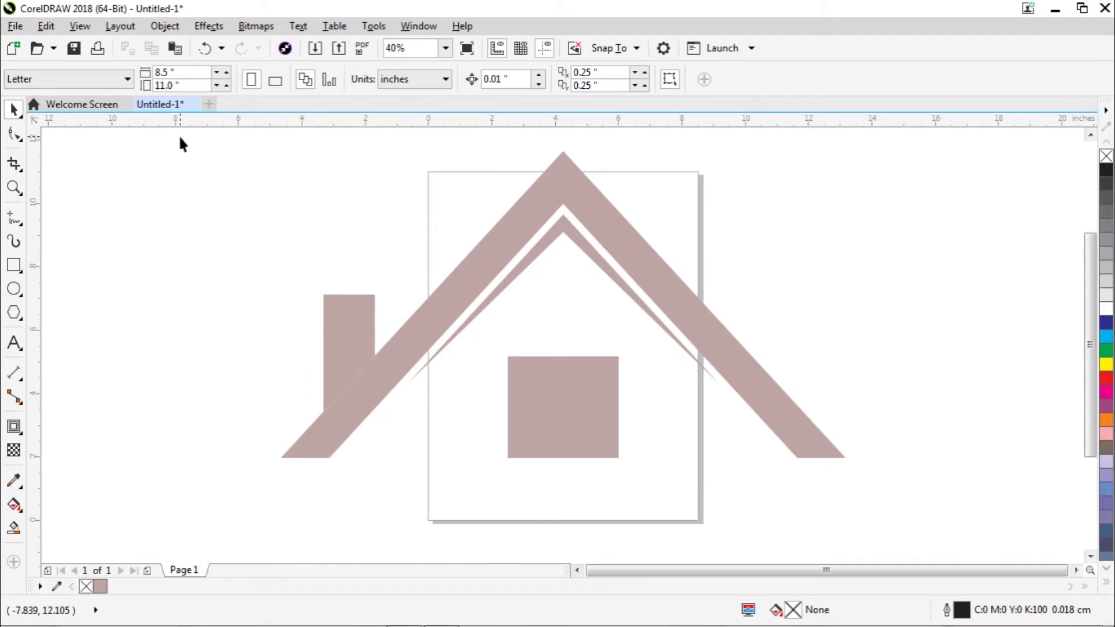
- Weld the roof bands, chimney and door into a single curve object
{"action": "left_click_drag", "start_coordinate": [180, 137], "coordinate": [772, 407]}
{"action": "left_click_drag", "start_coordinate": [869, 496], "coordinate": [881, 501]}
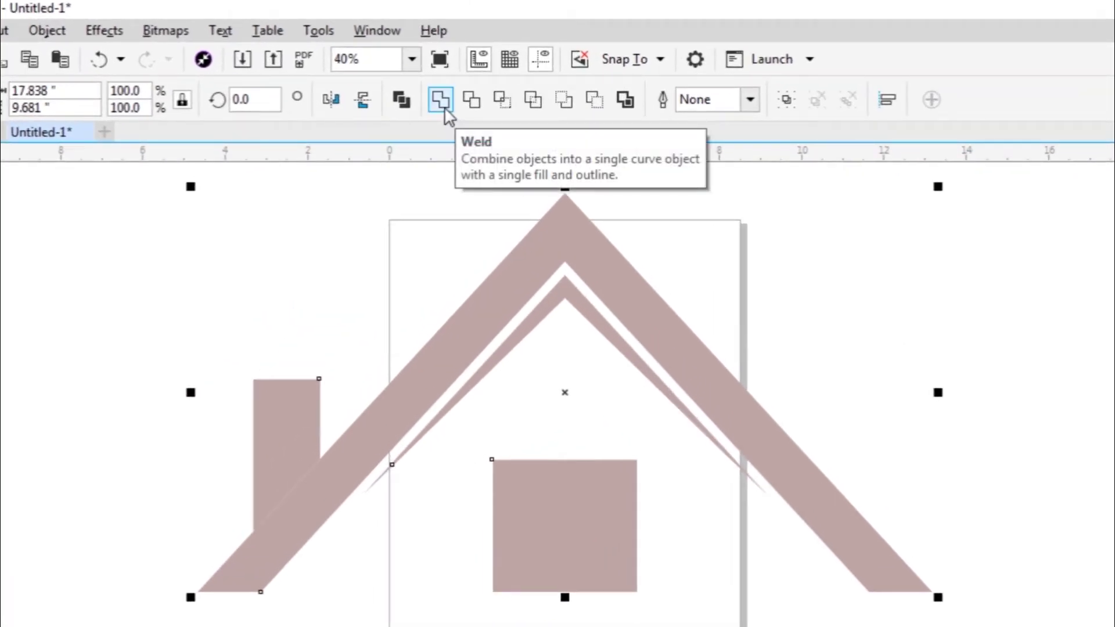
{"action": "left_click", "coordinate": [445, 108]}
{"action": "left_click", "coordinate": [170, 272]}
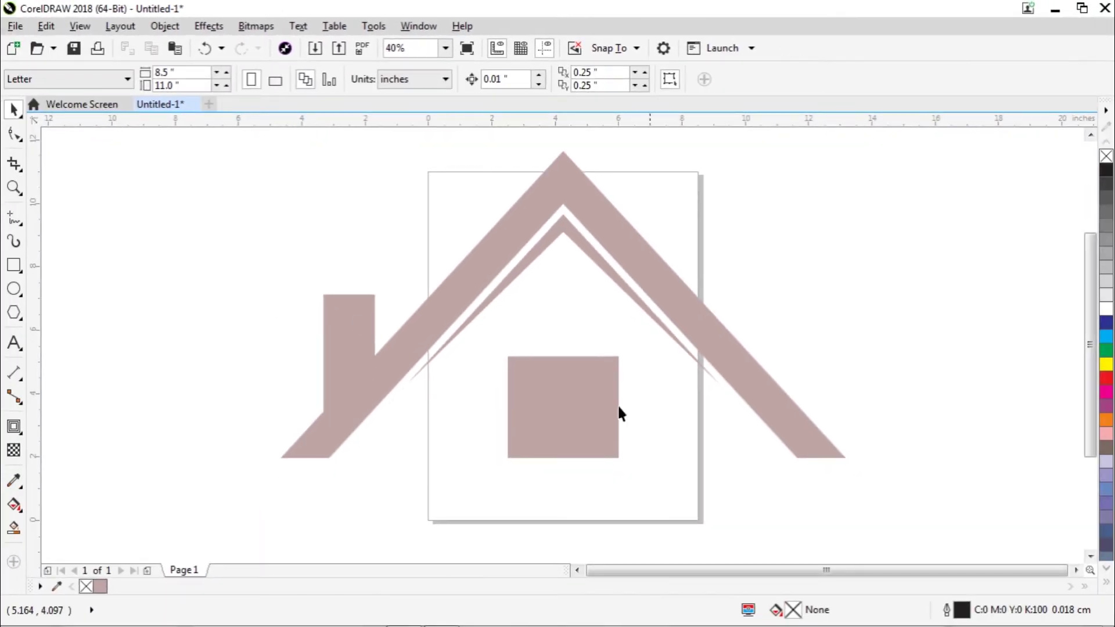
- Move the welded house off the page into the empty area to the left of it
{"action": "left_click_drag", "start_coordinate": [588, 400], "coordinate": [557, 411]}
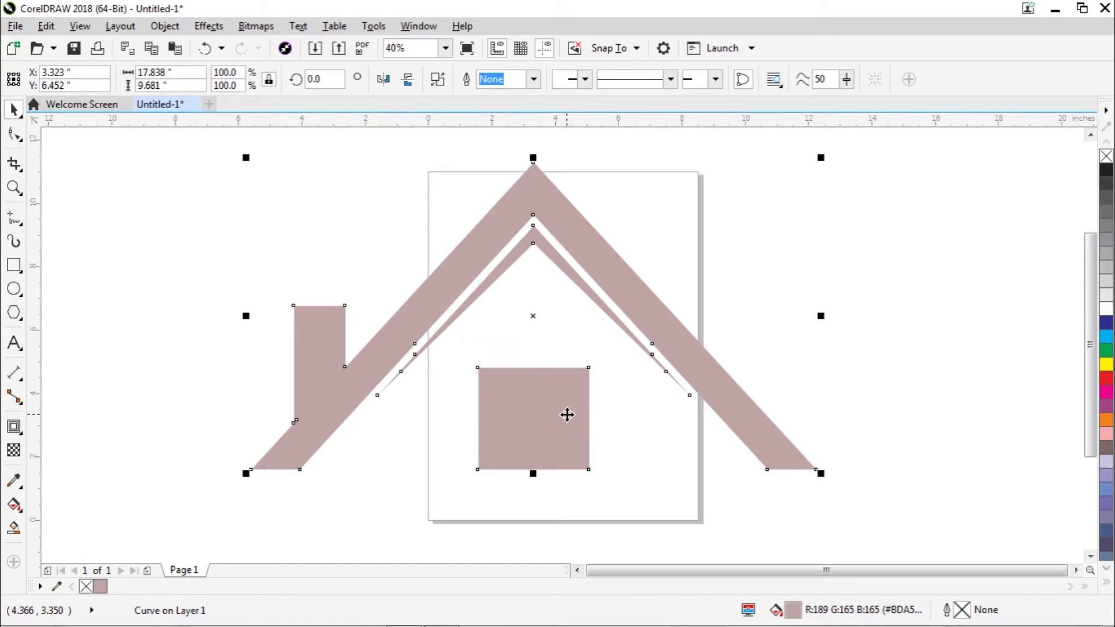
{"action": "scroll", "coordinate": [568, 415], "scroll_direction": "down", "scroll_amount": 2}
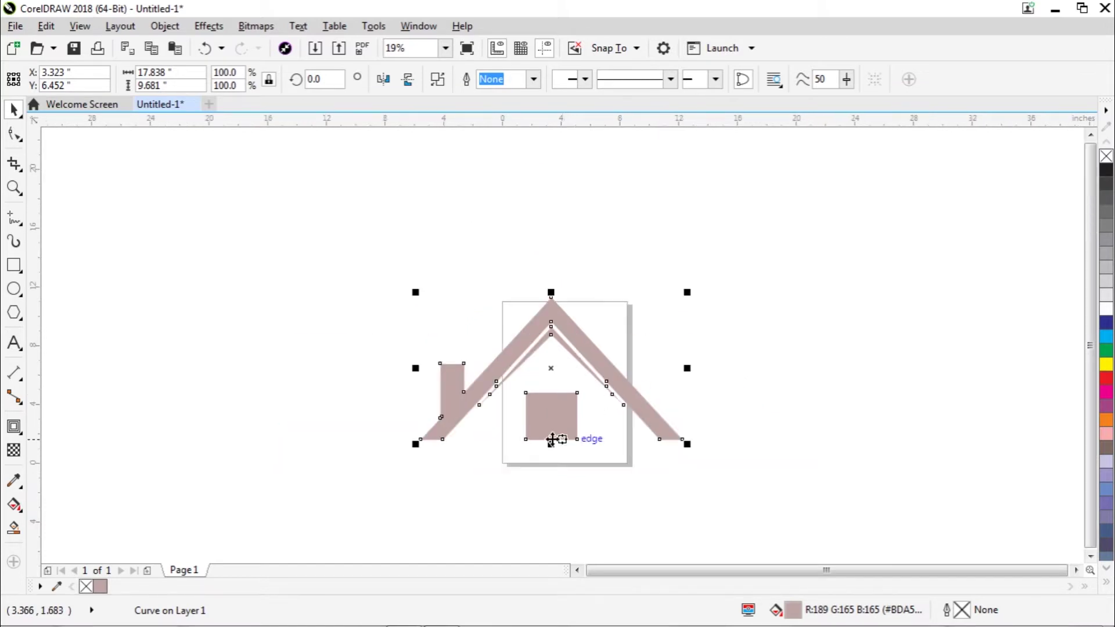
{"action": "left_click_drag", "start_coordinate": [568, 409], "coordinate": [343, 326]}
{"action": "left_click", "coordinate": [602, 314]}
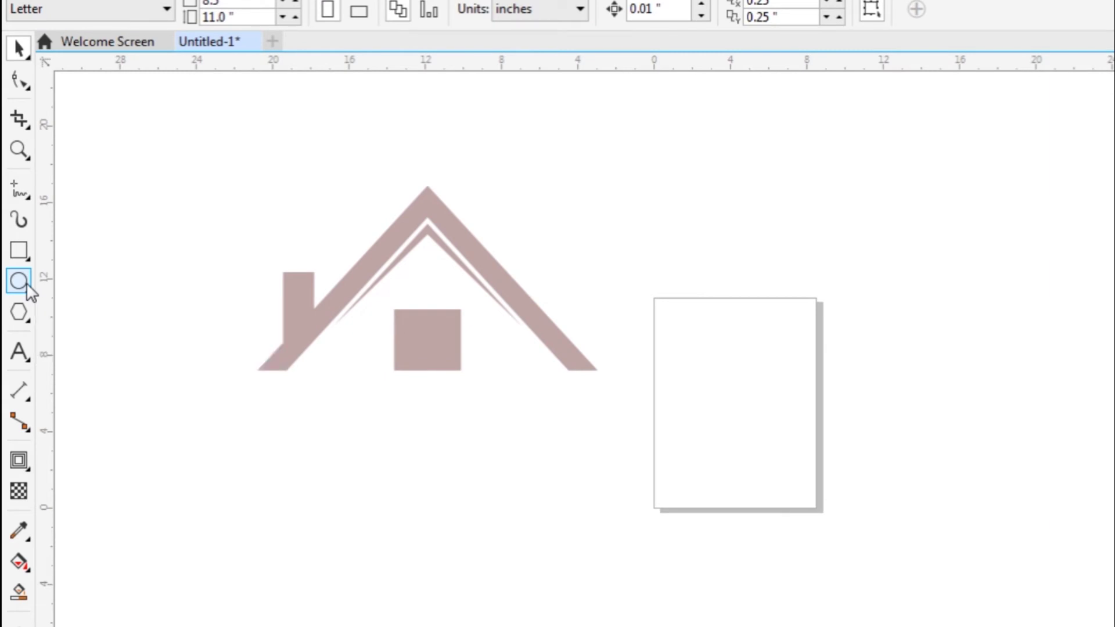
- Draw a perfect circle about 13.6 inches across and place it overlapping the right half of the house
{"action": "left_click", "coordinate": [26, 283]}
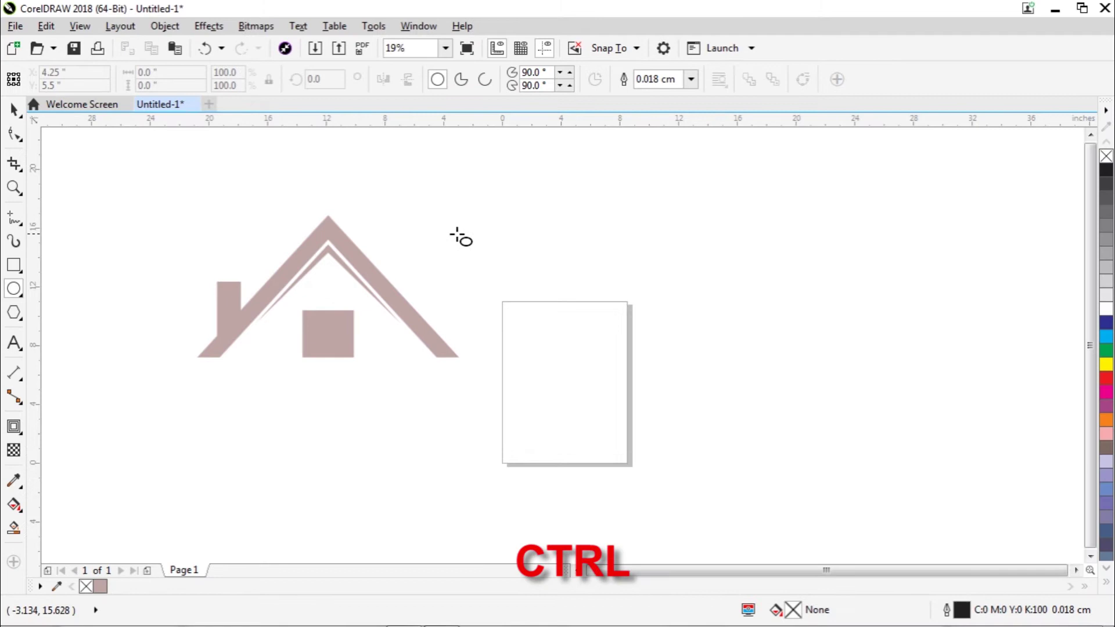
{"action": "left_click_drag", "start_coordinate": [457, 235], "coordinate": [656, 361]}
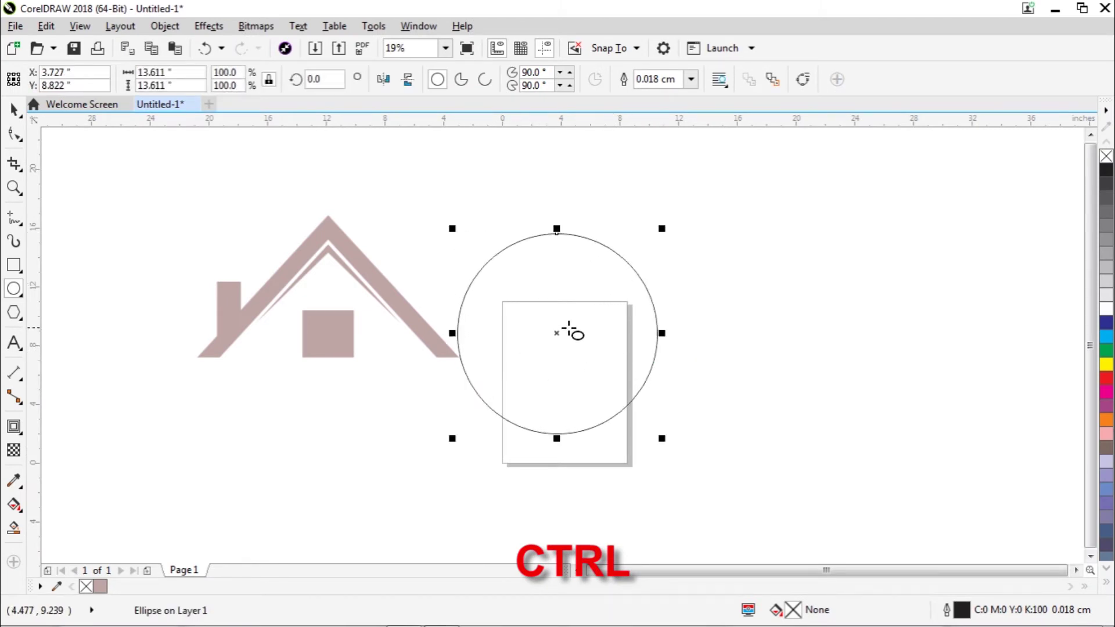
{"action": "left_click_drag", "start_coordinate": [559, 332], "coordinate": [377, 312]}
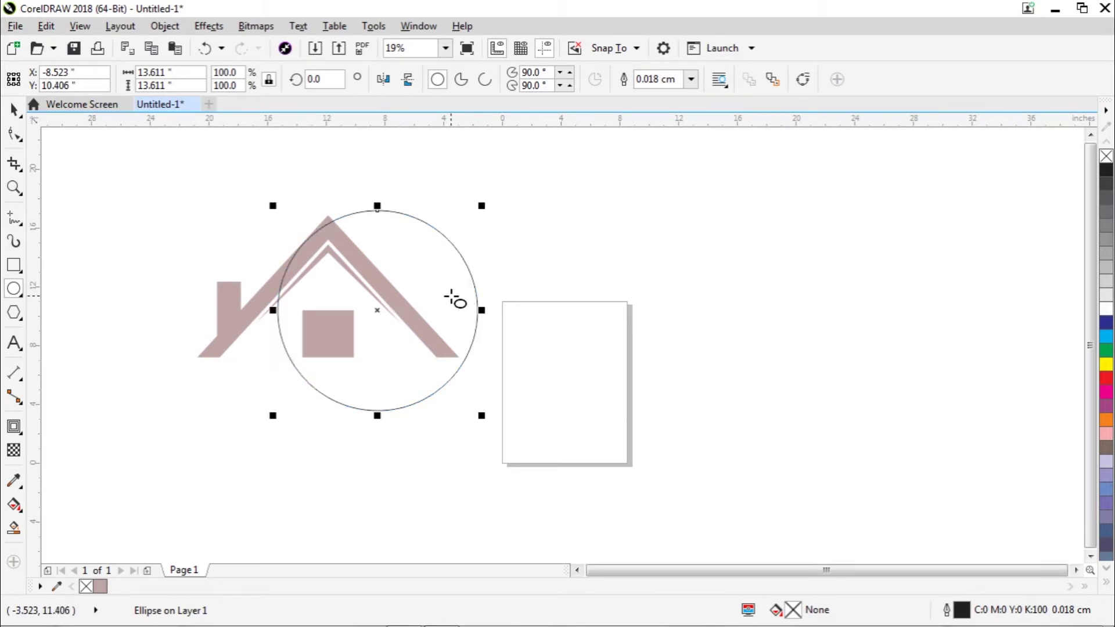
{"action": "left_click", "coordinate": [15, 110]}
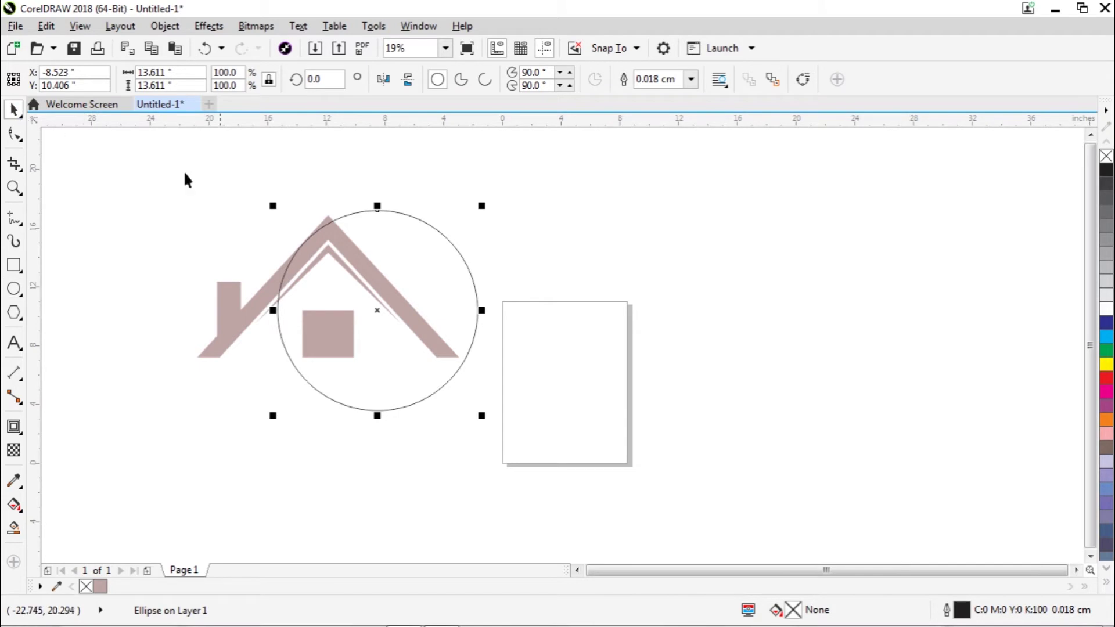
{"action": "left_click_drag", "start_coordinate": [440, 298], "coordinate": [467, 306]}
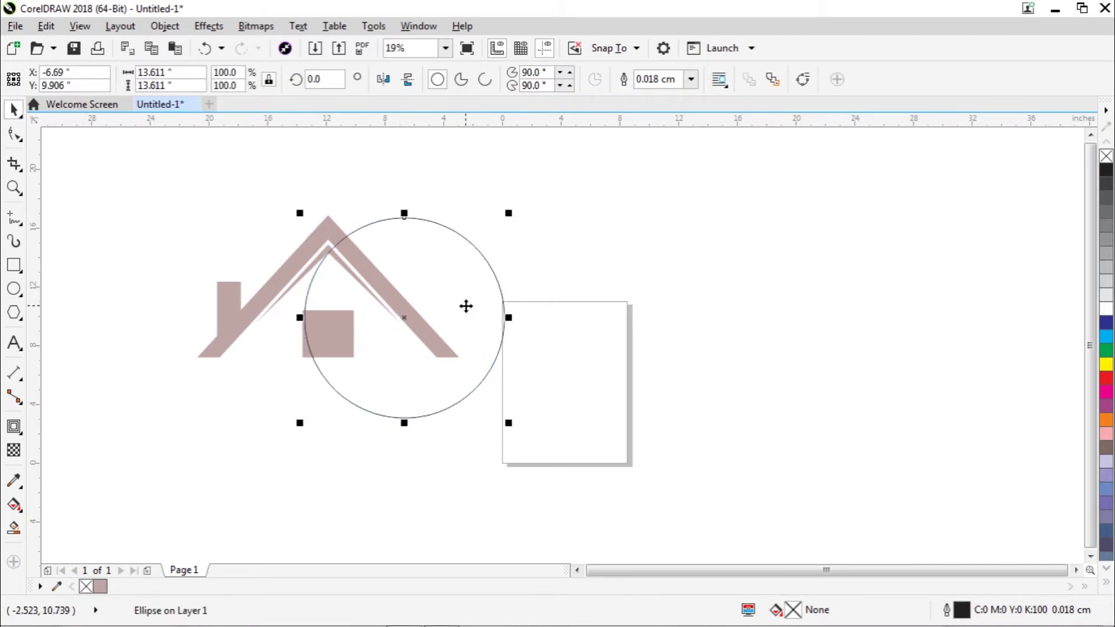
- Duplicate the circle in place and shift the copy about 0.75 inches to the left
{"action": "right_click", "coordinate": [467, 306]}
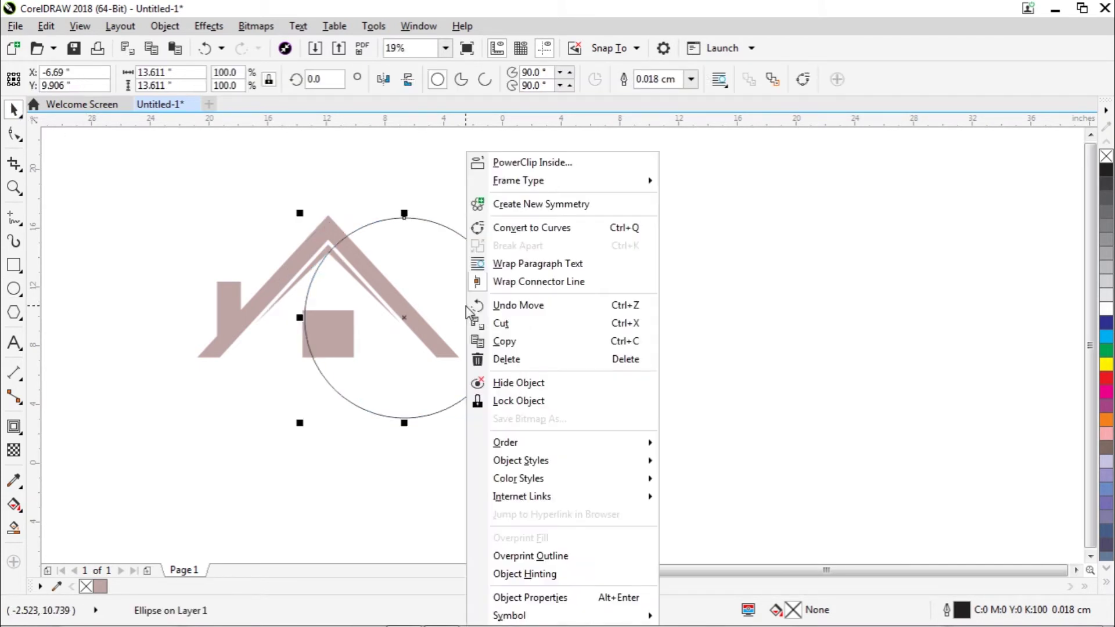
{"action": "left_click", "coordinate": [505, 342]}
{"action": "right_click", "coordinate": [600, 299]}
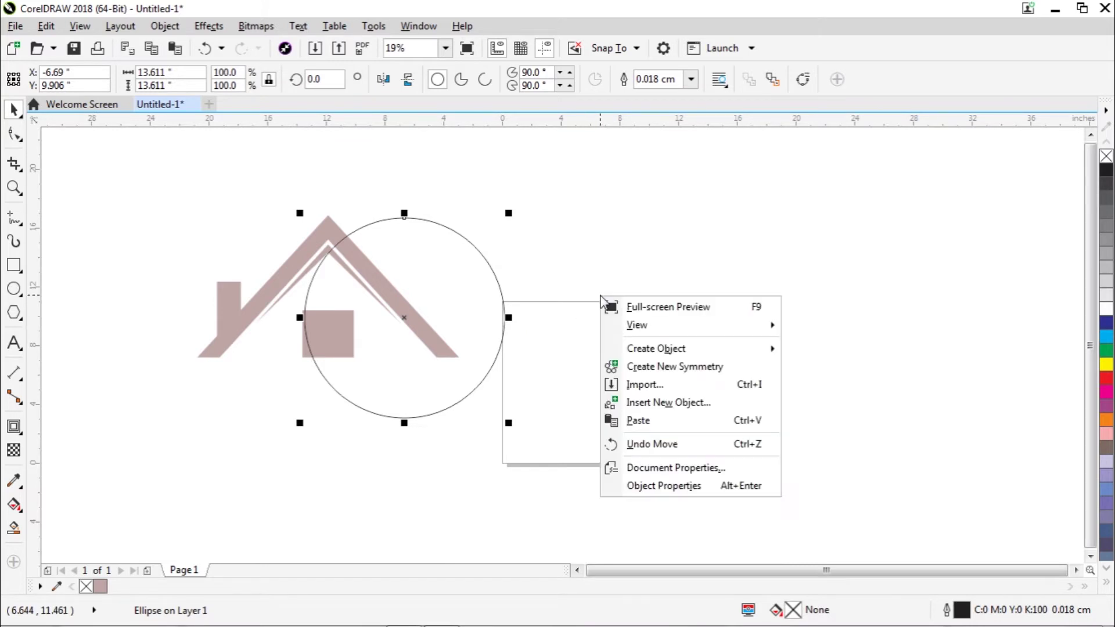
{"action": "left_click", "coordinate": [644, 426]}
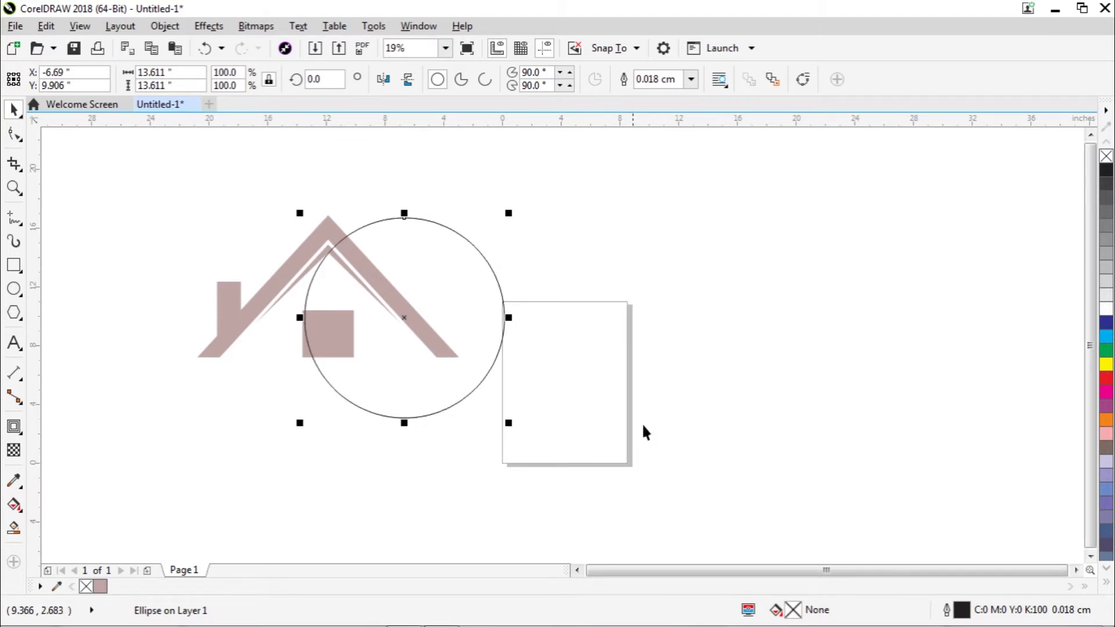
{"action": "left_click_drag", "start_coordinate": [448, 343], "coordinate": [444, 345]}
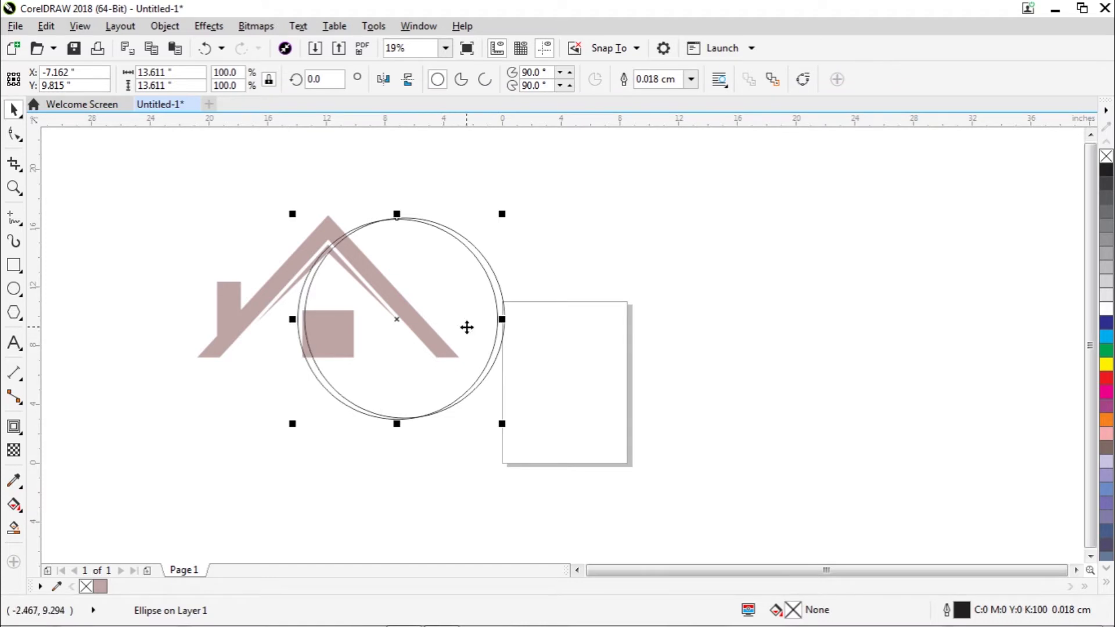
{"action": "left_click_drag", "start_coordinate": [466, 328], "coordinate": [461, 328]}
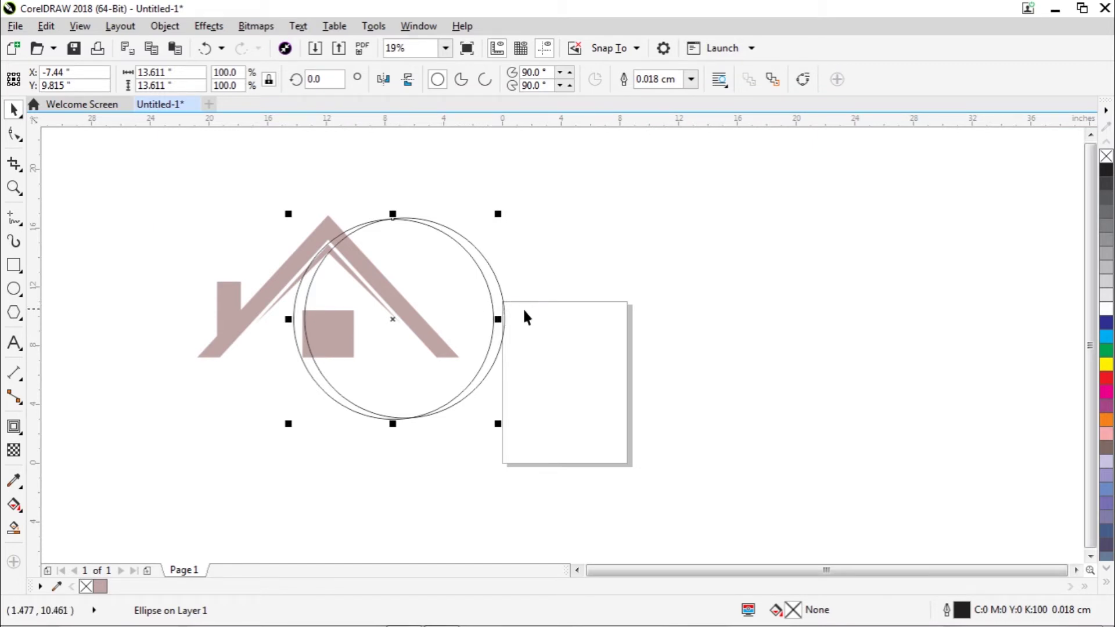
{"action": "left_click", "coordinate": [542, 289]}
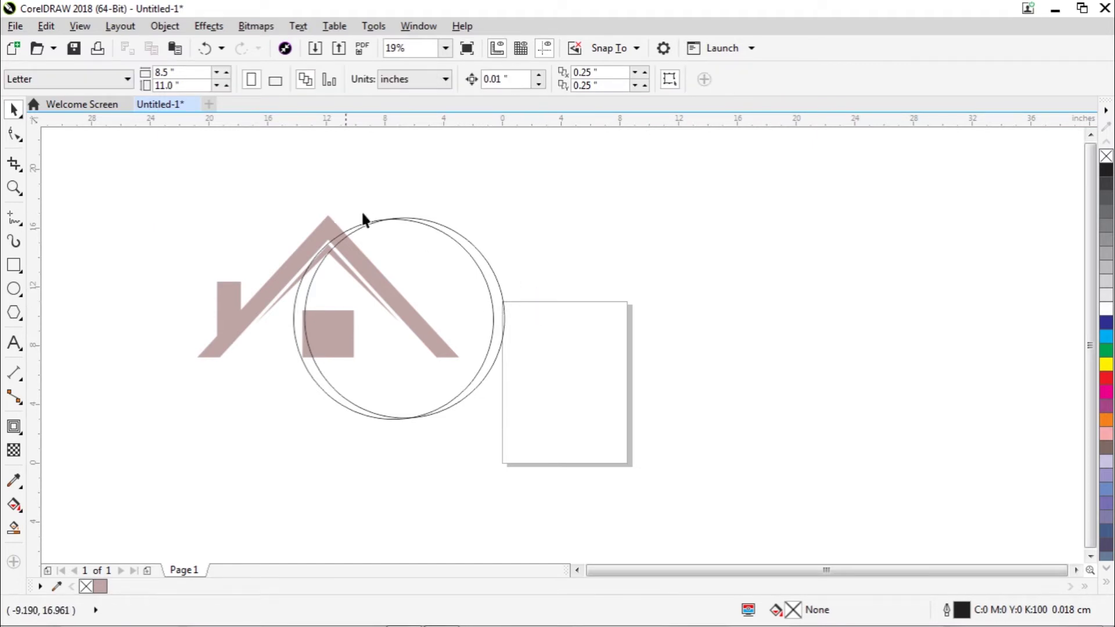
- Move both circles to the right, away from the house, and trim one with the other to form a thin crescent
{"action": "left_click_drag", "start_coordinate": [269, 175], "coordinate": [598, 426]}
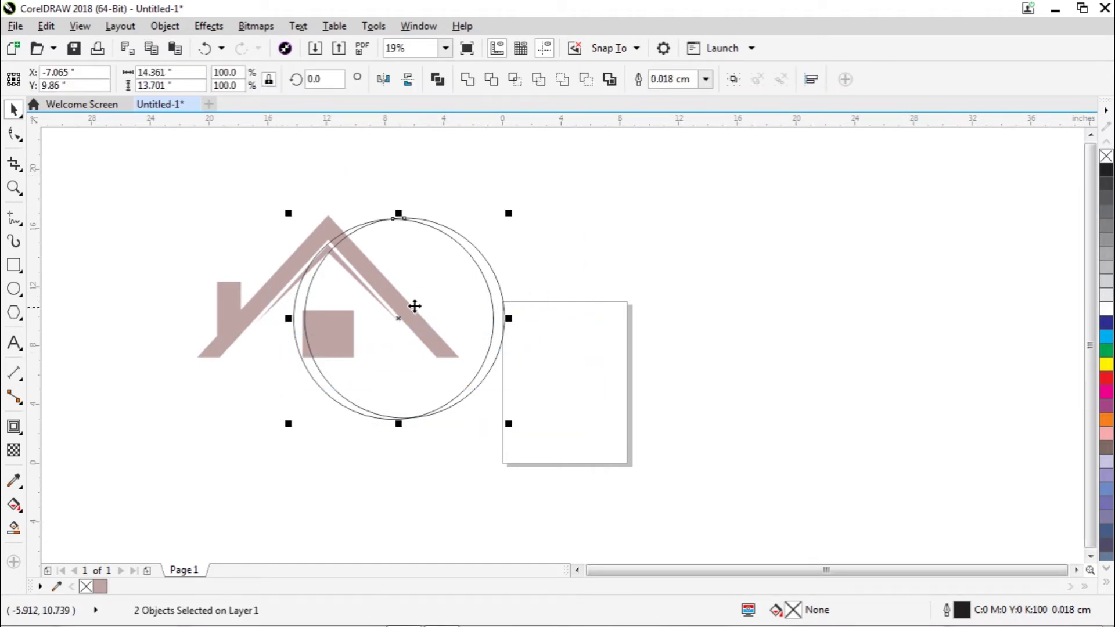
{"action": "left_click_drag", "start_coordinate": [401, 319], "coordinate": [543, 314]}
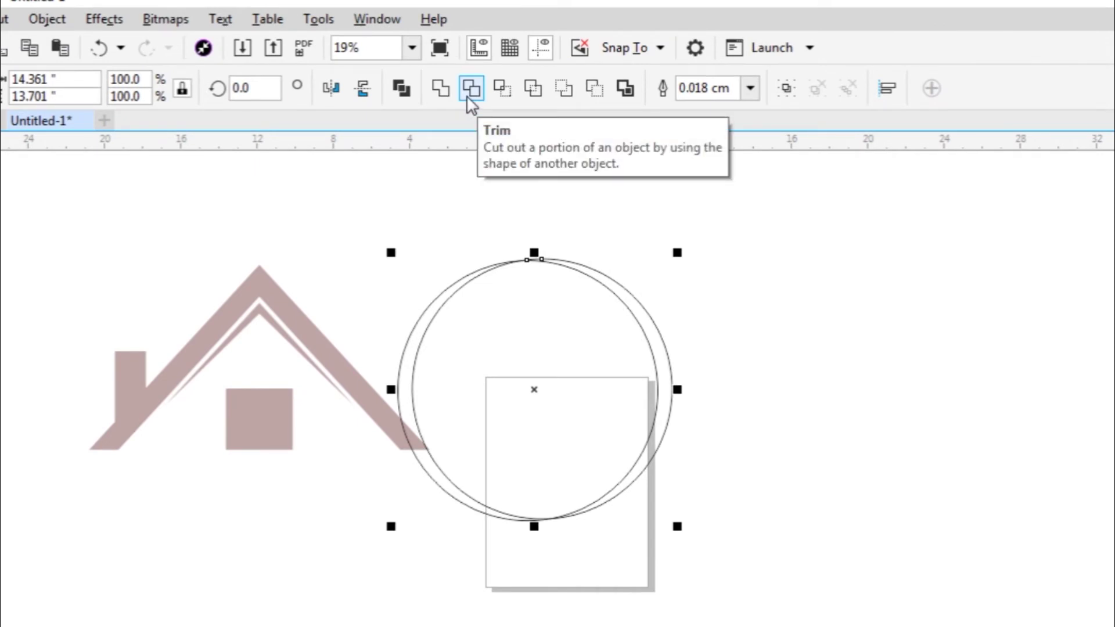
{"action": "left_click", "coordinate": [468, 98]}
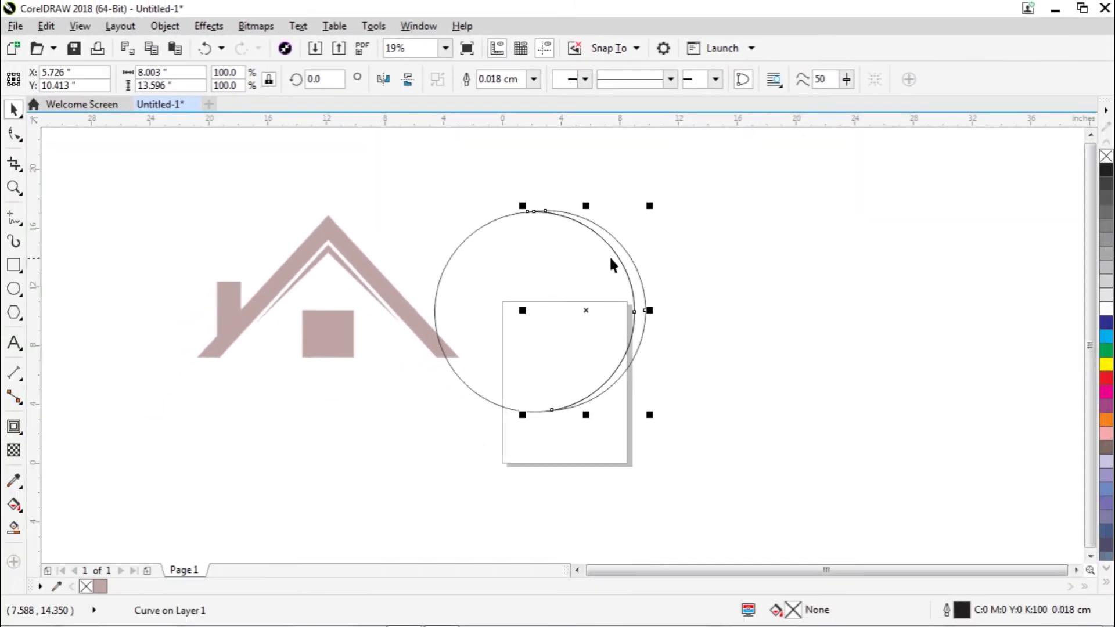
{"action": "left_click", "coordinate": [706, 309]}
- Delete the leftover full circle and move the crescent beside the right arm of the roof
{"action": "left_click_drag", "start_coordinate": [610, 336], "coordinate": [522, 336]}
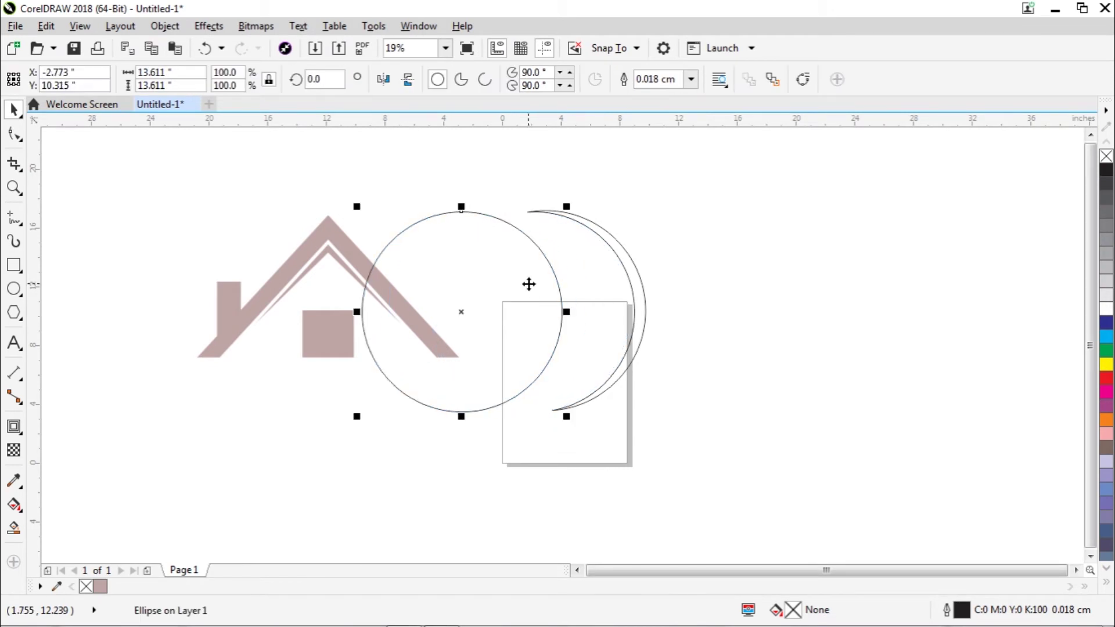
{"action": "key", "text": "Delete"}
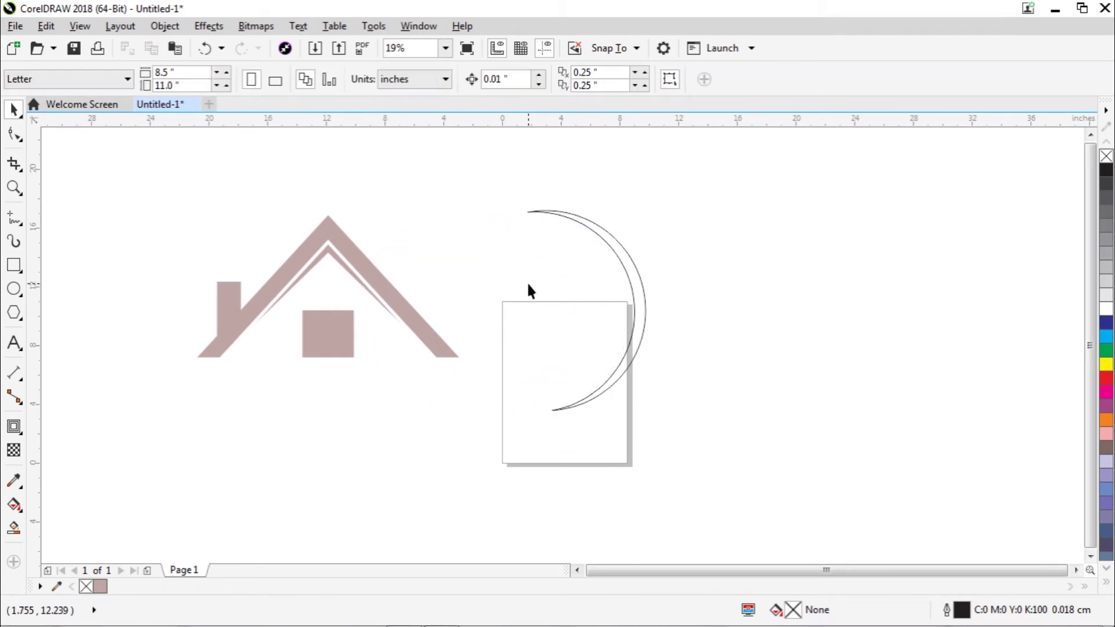
{"action": "left_click_drag", "start_coordinate": [640, 307], "coordinate": [514, 312]}
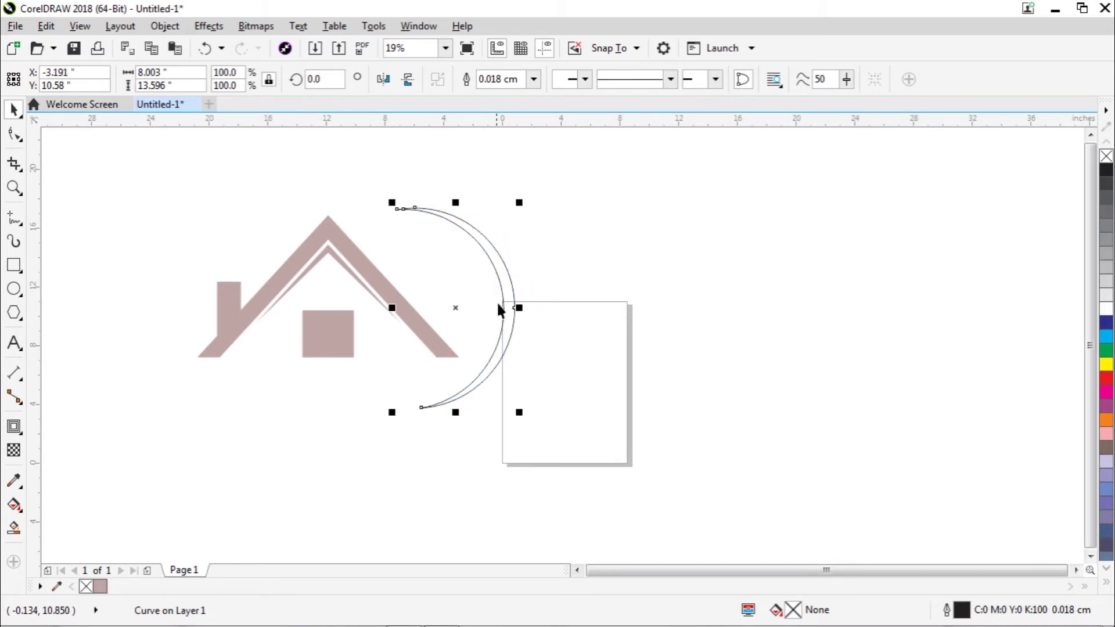
{"action": "left_click", "coordinate": [581, 344]}
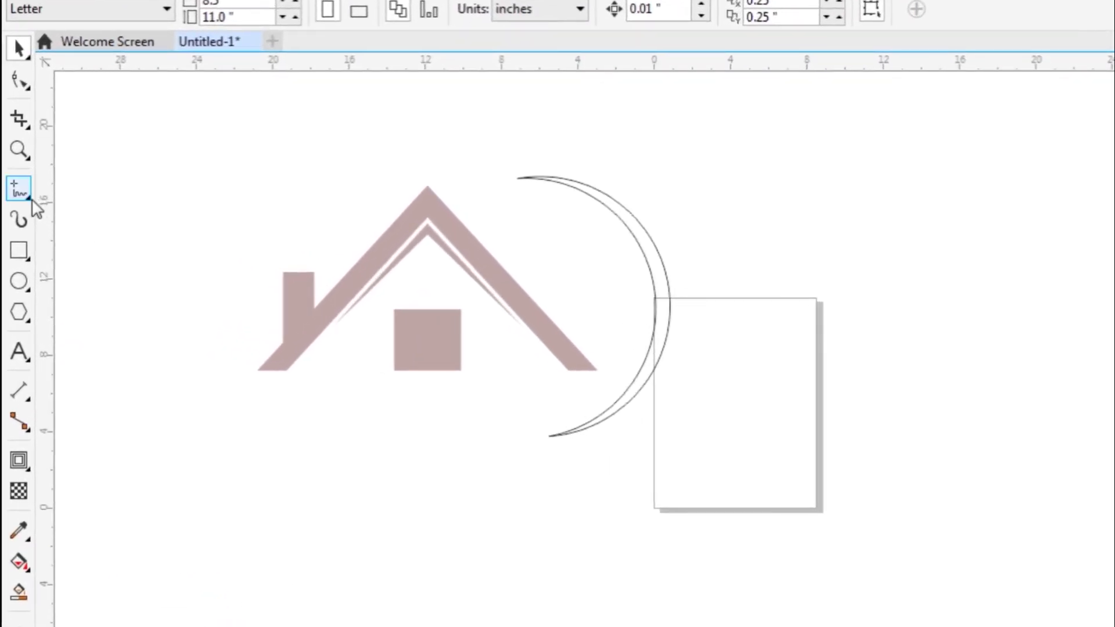
- Draw a three-segment zigzag Pen path about 15.9 by 4.7 inches from the crescent's inner edge to its upper tip, and open its nodes for editing
{"action": "left_click", "coordinate": [29, 199]}
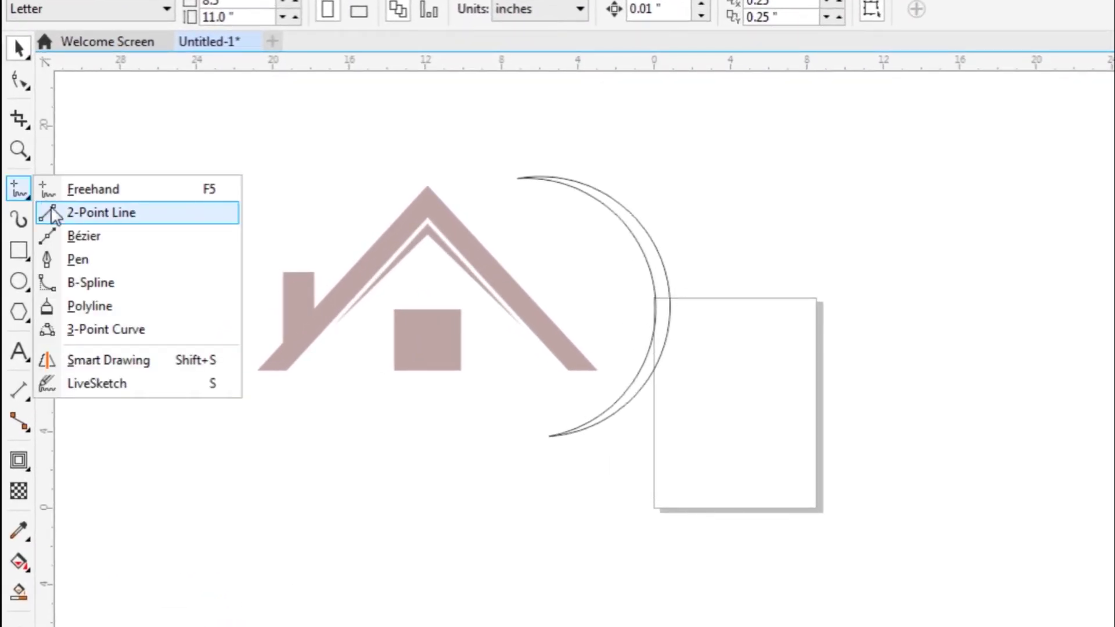
{"action": "left_click", "coordinate": [78, 260]}
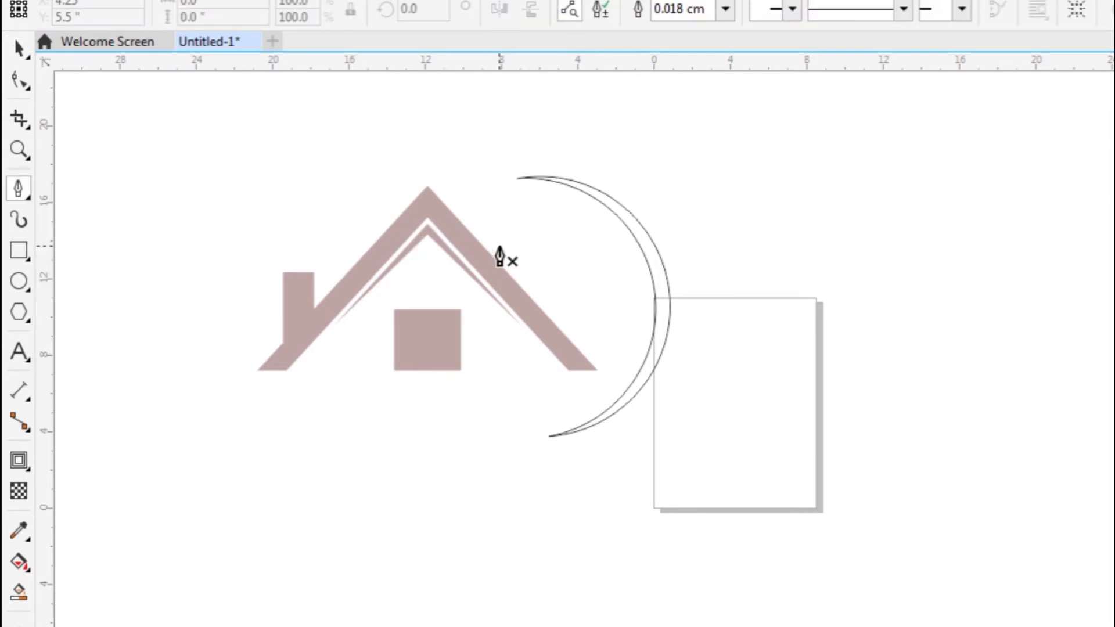
{"action": "left_click", "coordinate": [643, 256]}
{"action": "left_click", "coordinate": [421, 167]}
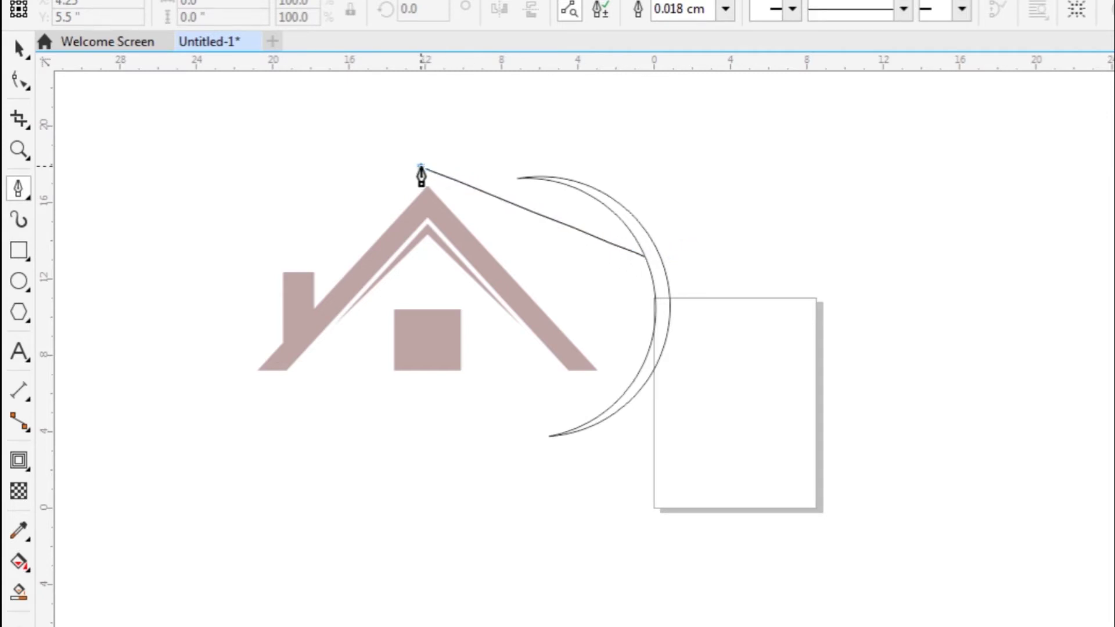
{"action": "left_click", "coordinate": [725, 178]}
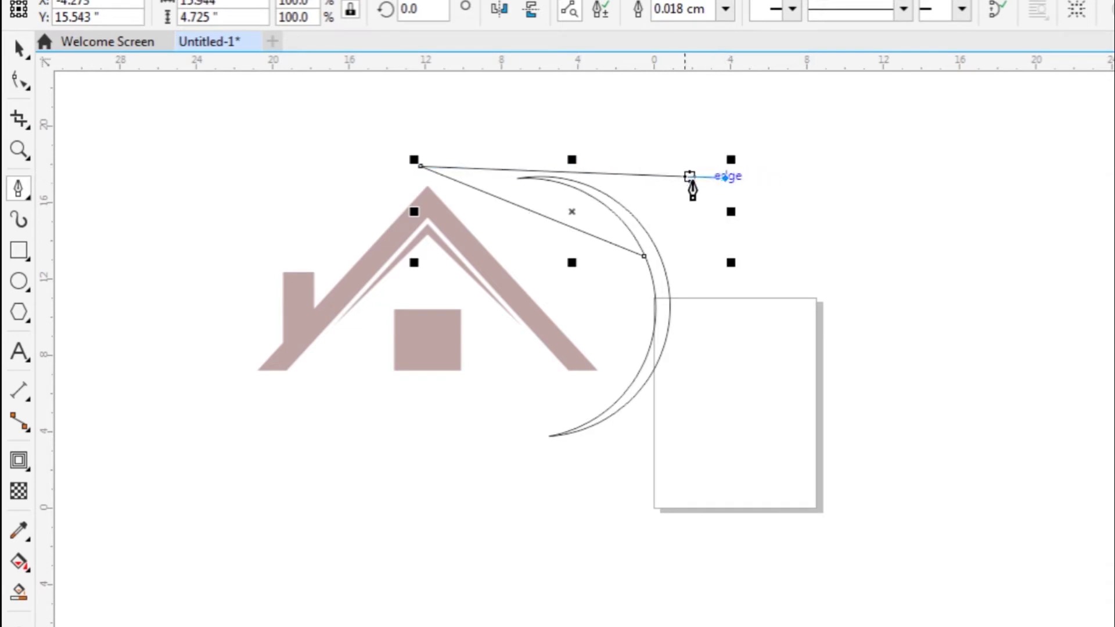
{"action": "double_click", "coordinate": [516, 179]}
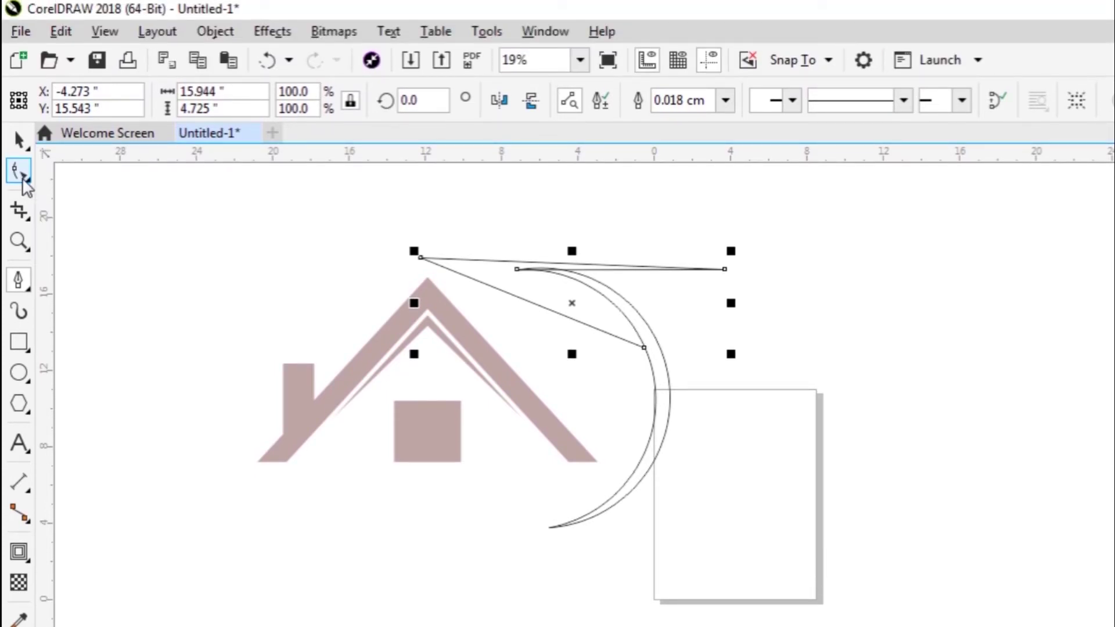
{"action": "left_click", "coordinate": [22, 177]}
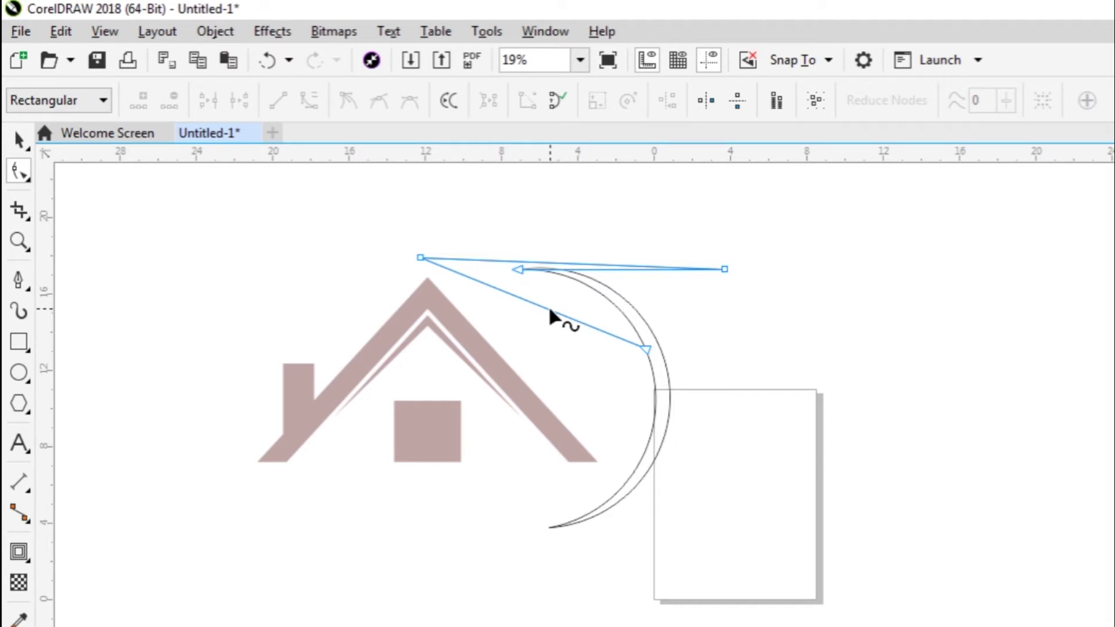
- Convert the zigzag path's lowest segment to a curve, bow it downward near the crescent, and move its upper end node closer to the roof peak
{"action": "scroll", "coordinate": [743, 430], "scroll_direction": "up", "scroll_amount": 2}
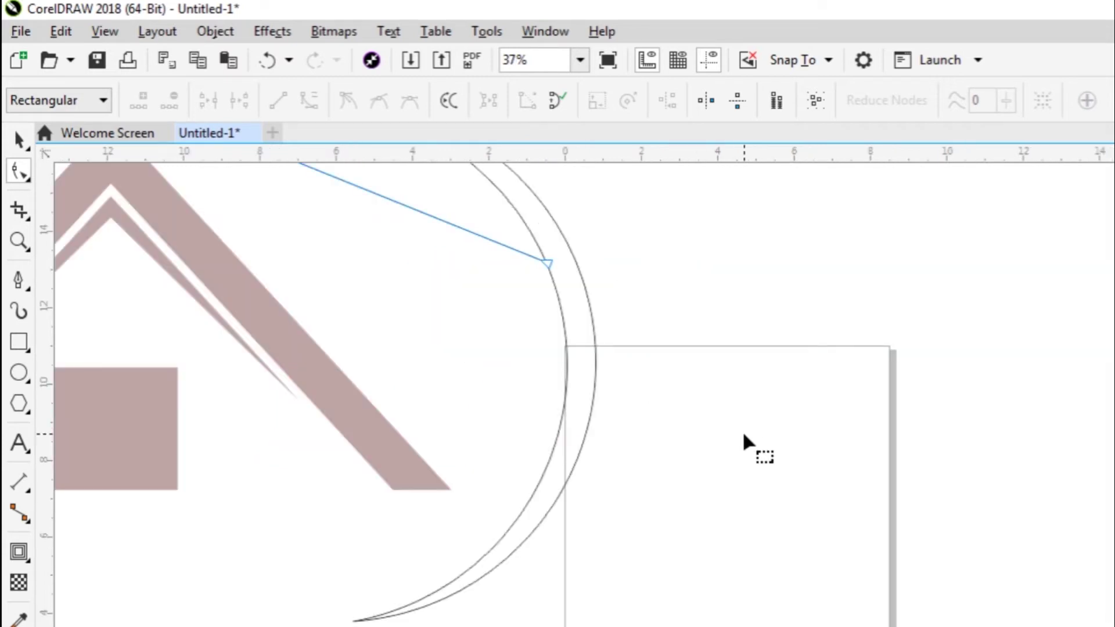
{"action": "scroll", "coordinate": [722, 459], "scroll_direction": "down", "scroll_amount": 2}
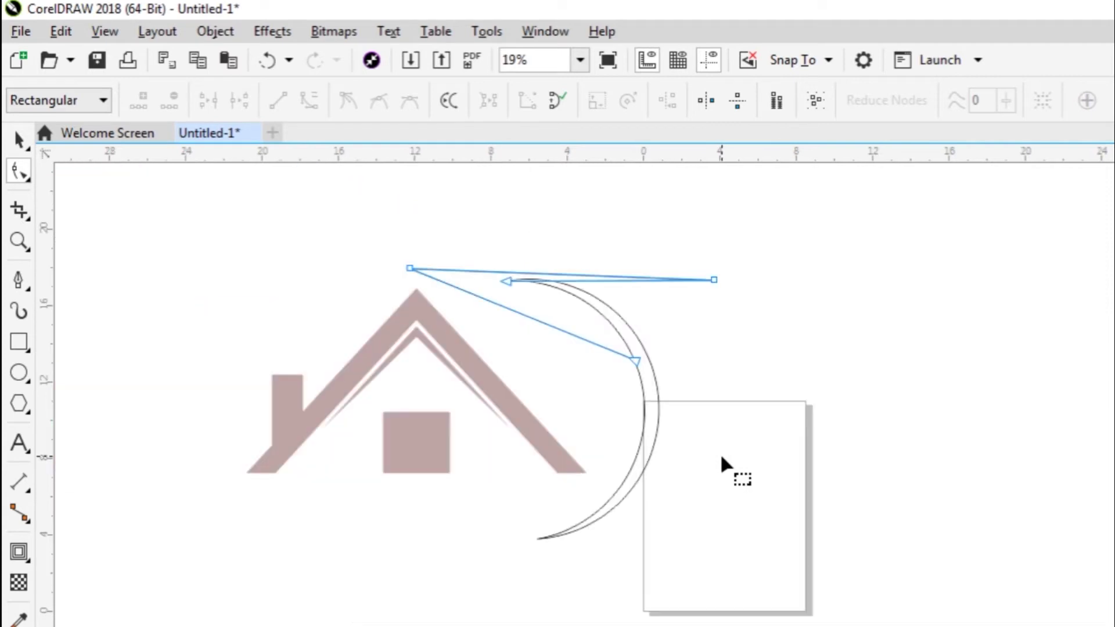
{"action": "scroll", "coordinate": [544, 308], "scroll_direction": "up", "scroll_amount": 2}
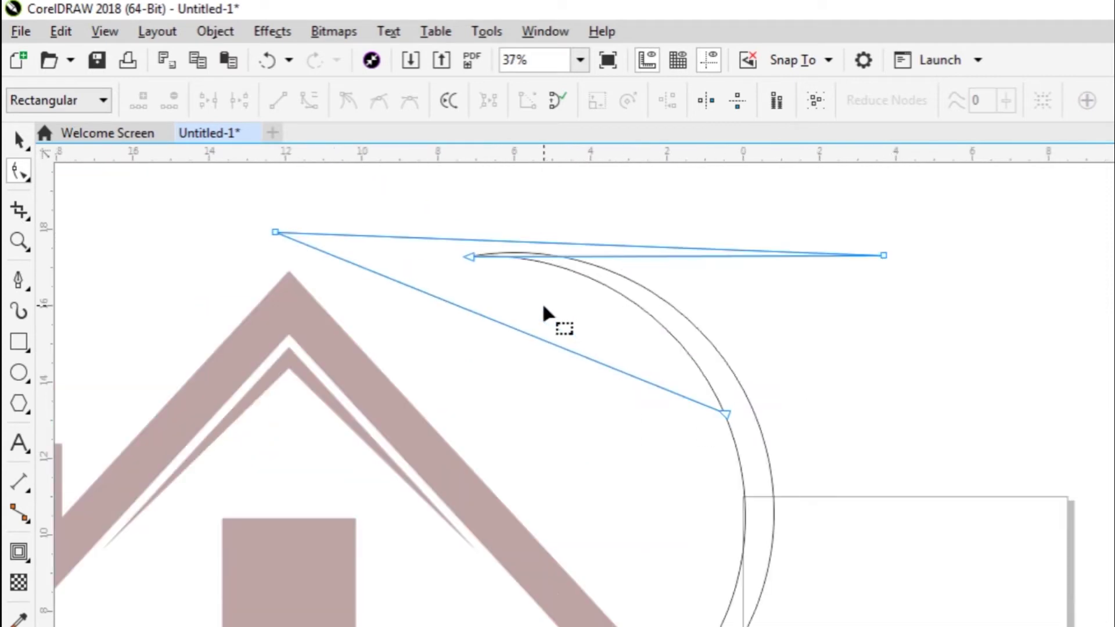
{"action": "left_click", "coordinate": [530, 336]}
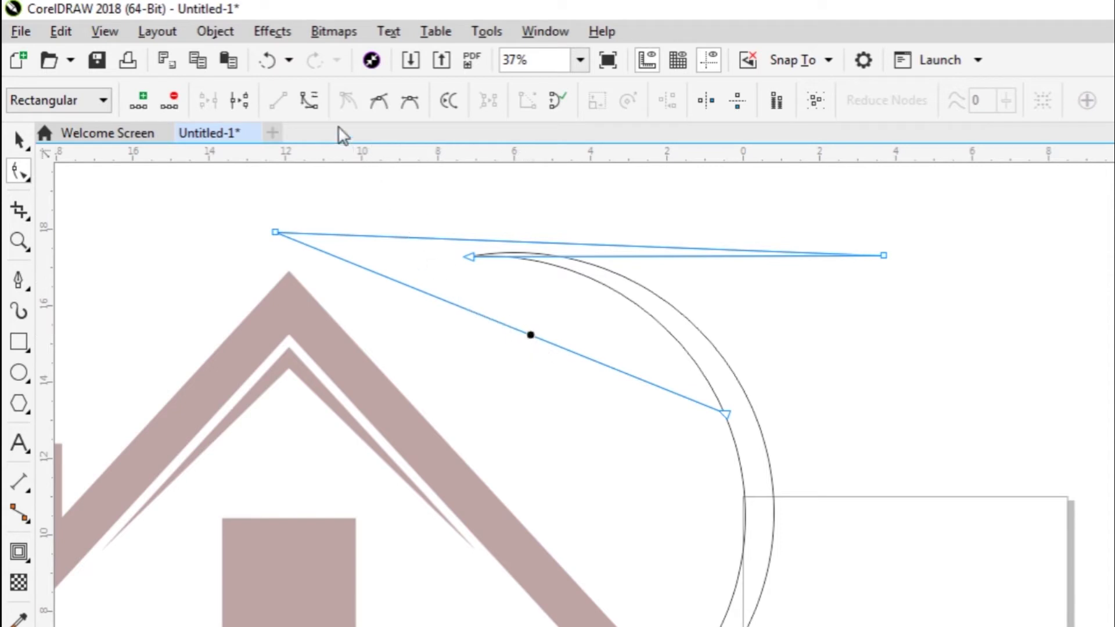
{"action": "left_click", "coordinate": [310, 101]}
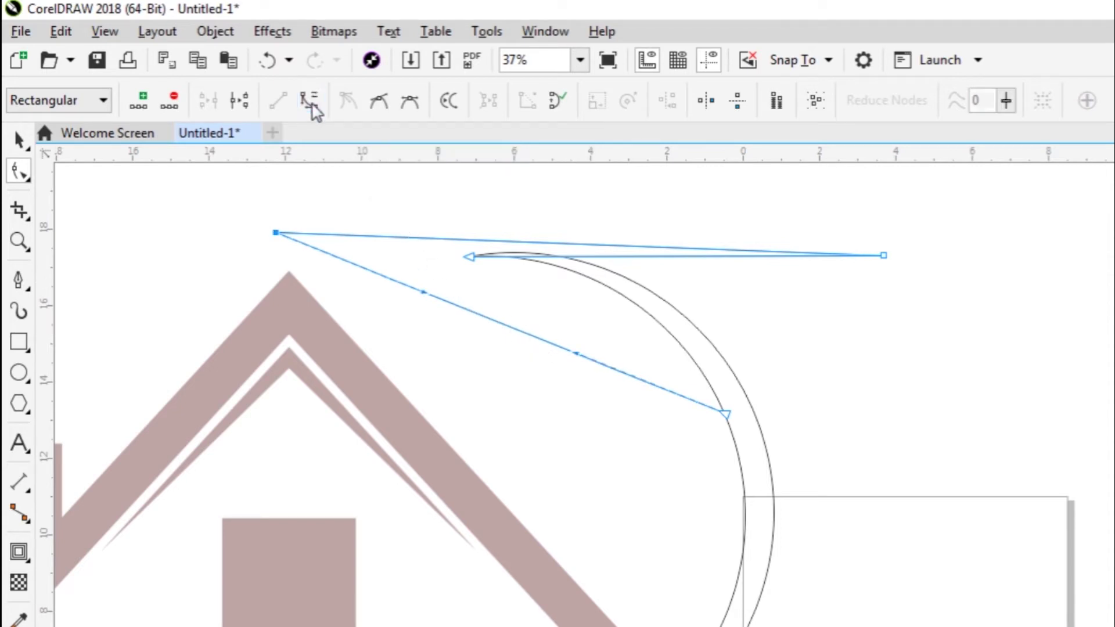
{"action": "left_click_drag", "start_coordinate": [575, 354], "coordinate": [596, 486]}
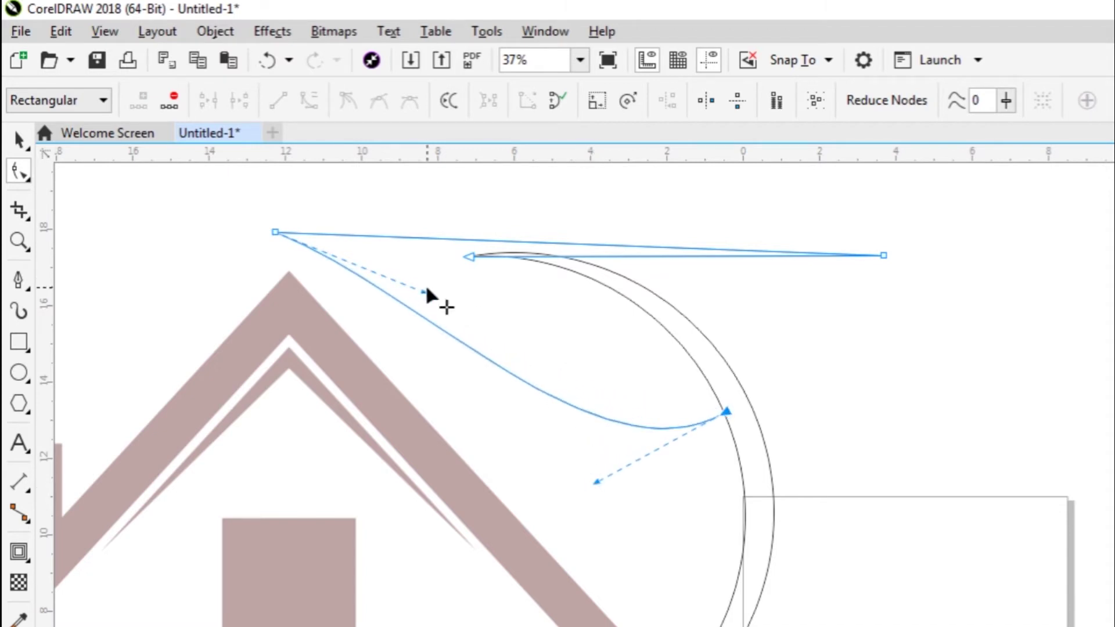
{"action": "left_click_drag", "start_coordinate": [277, 233], "coordinate": [323, 272]}
{"action": "left_click_drag", "start_coordinate": [474, 336], "coordinate": [452, 268]}
{"action": "left_click_drag", "start_coordinate": [596, 482], "coordinate": [615, 493]}
{"action": "left_click_drag", "start_coordinate": [456, 269], "coordinate": [433, 270]}
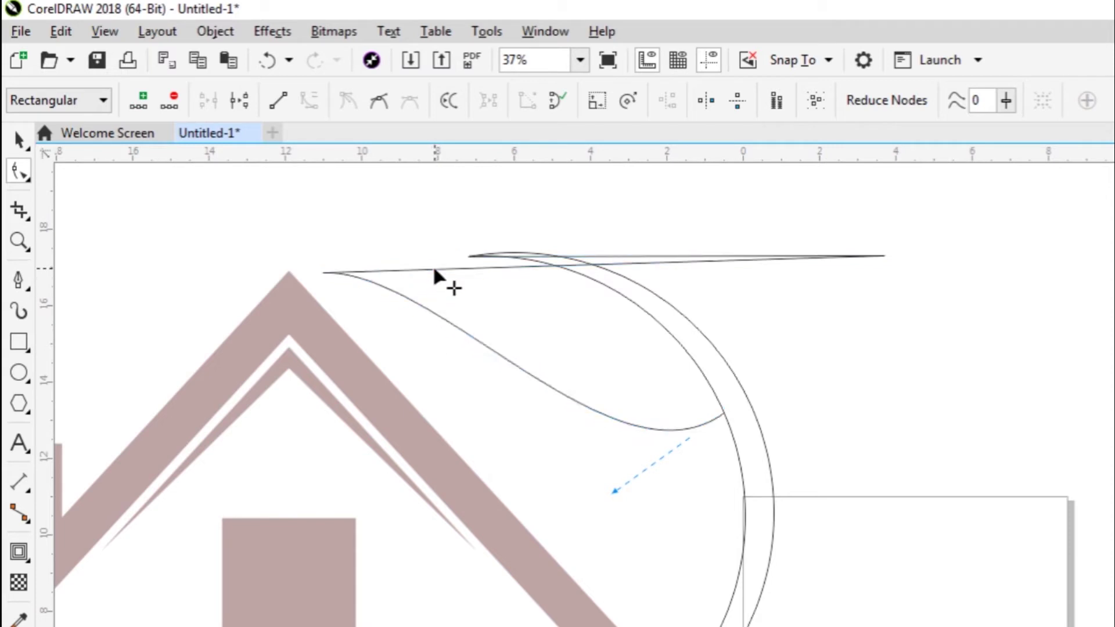
- Convert the path's upper segment to a curve and arch it upward between the roof peak and the far node
{"action": "left_click", "coordinate": [643, 262]}
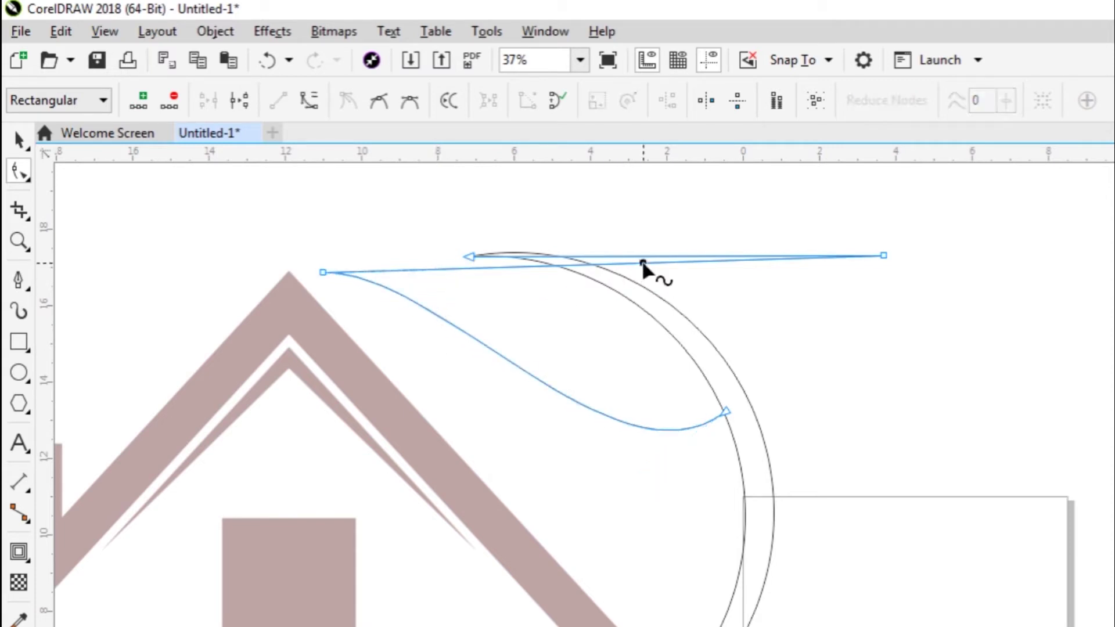
{"action": "left_click", "coordinate": [310, 101]}
{"action": "left_click_drag", "start_coordinate": [551, 267], "coordinate": [520, 198]}
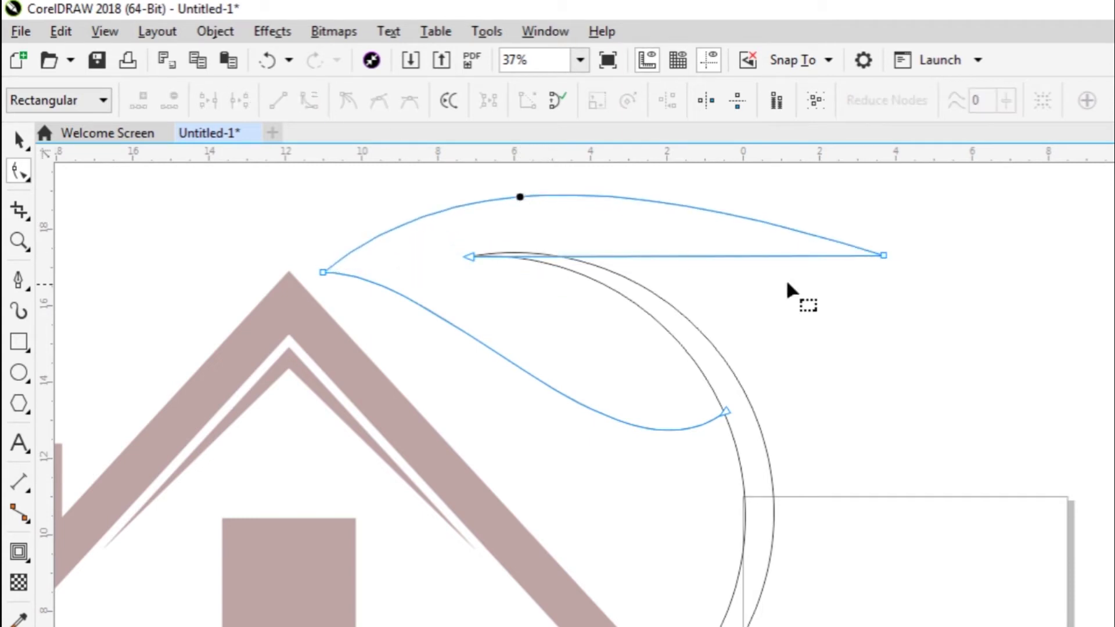
{"action": "left_click", "coordinate": [884, 256]}
{"action": "left_click_drag", "start_coordinate": [666, 186], "coordinate": [802, 266]}
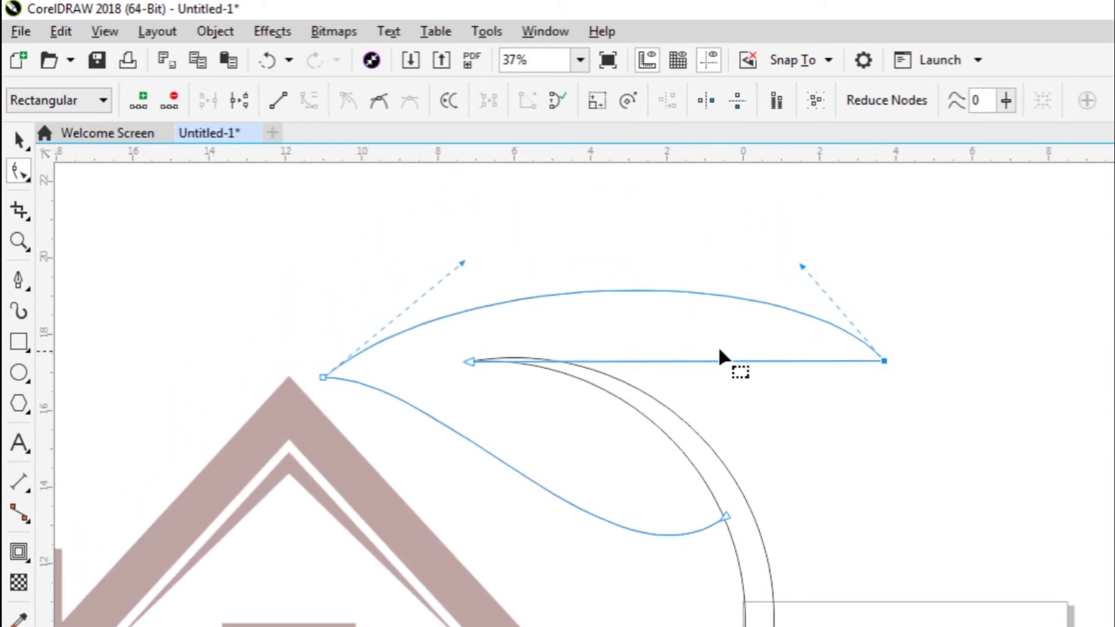
- Convert the last straight segment to a curve and lower the far node toward the crescent's outer side
{"action": "left_click", "coordinate": [702, 360]}
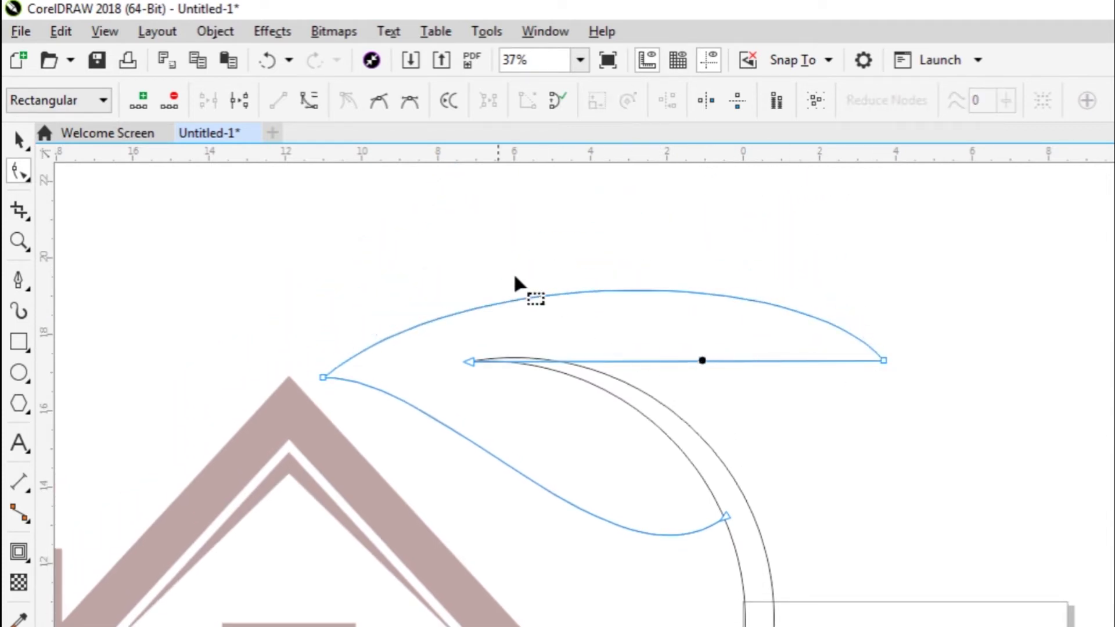
{"action": "left_click", "coordinate": [313, 110]}
{"action": "left_click_drag", "start_coordinate": [633, 360], "coordinate": [658, 344]}
{"action": "left_click_drag", "start_coordinate": [884, 360], "coordinate": [828, 449]}
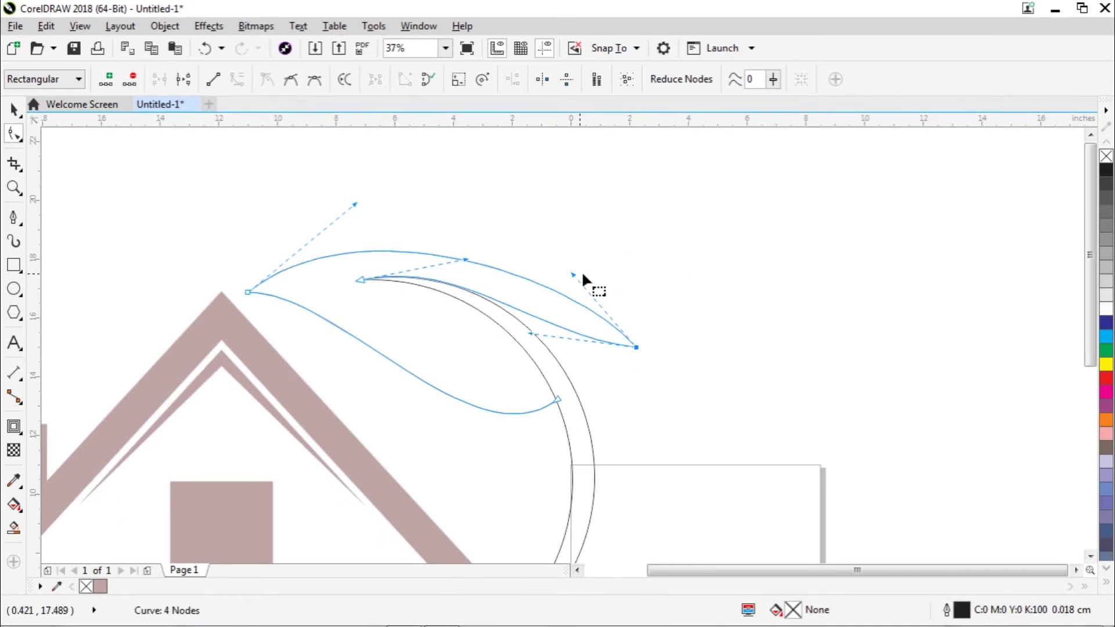
- Move the leaf's lower tip close to the crescent's outer edge and adjust its handles so the inner curve follows the crescent and the outer curve bulges
{"action": "left_click_drag", "start_coordinate": [573, 272], "coordinate": [584, 189]}
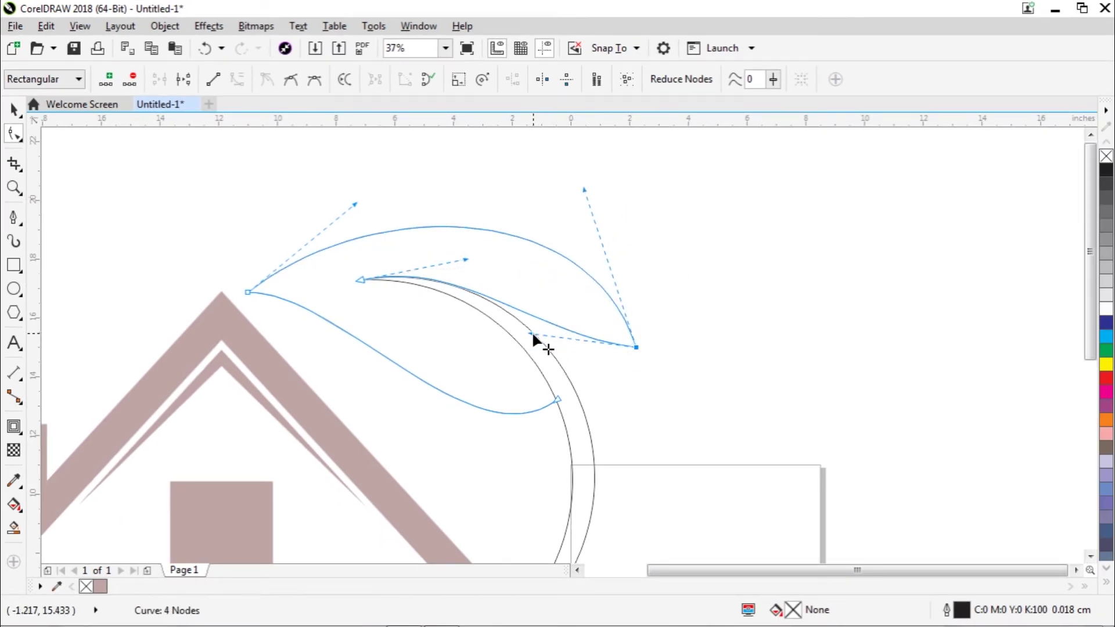
{"action": "left_click_drag", "start_coordinate": [532, 334], "coordinate": [547, 285]}
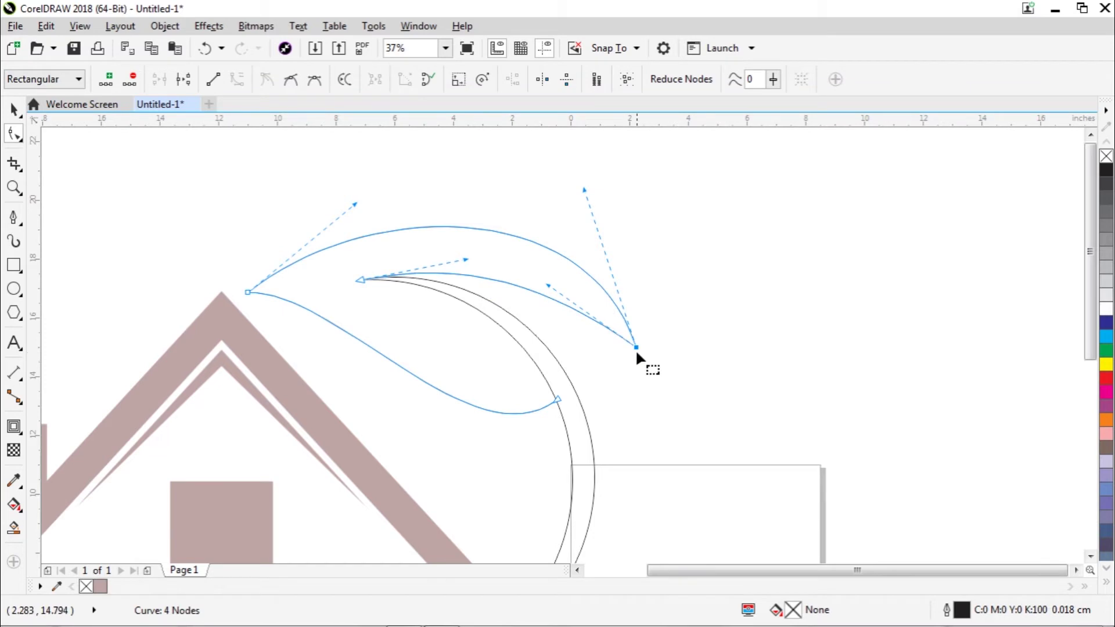
{"action": "left_click_drag", "start_coordinate": [636, 348], "coordinate": [593, 374]}
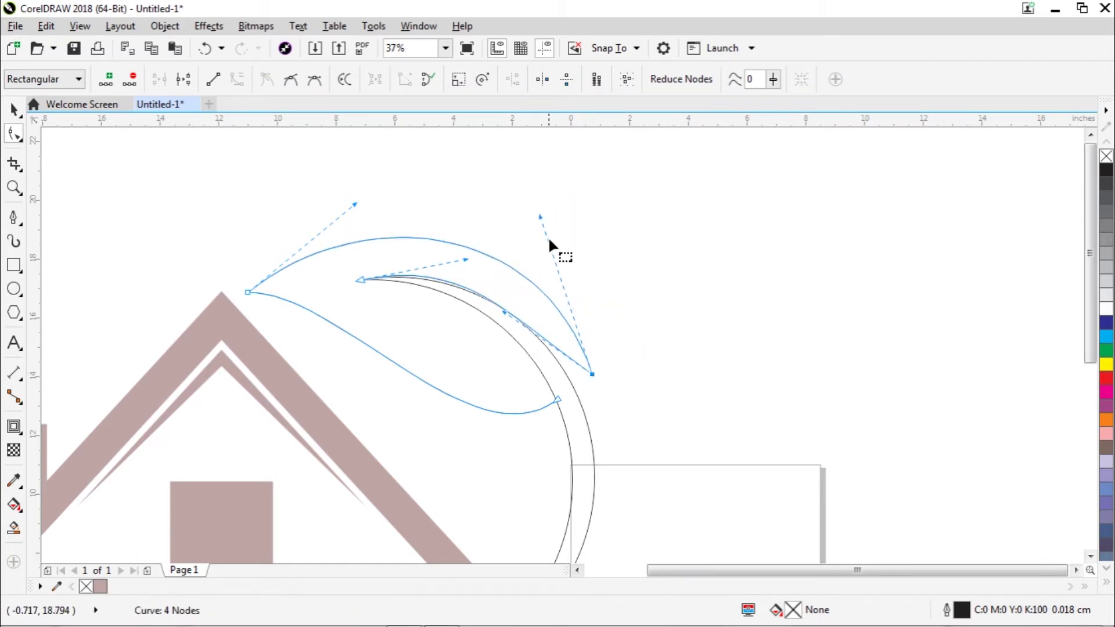
{"action": "left_click_drag", "start_coordinate": [540, 218], "coordinate": [622, 177]}
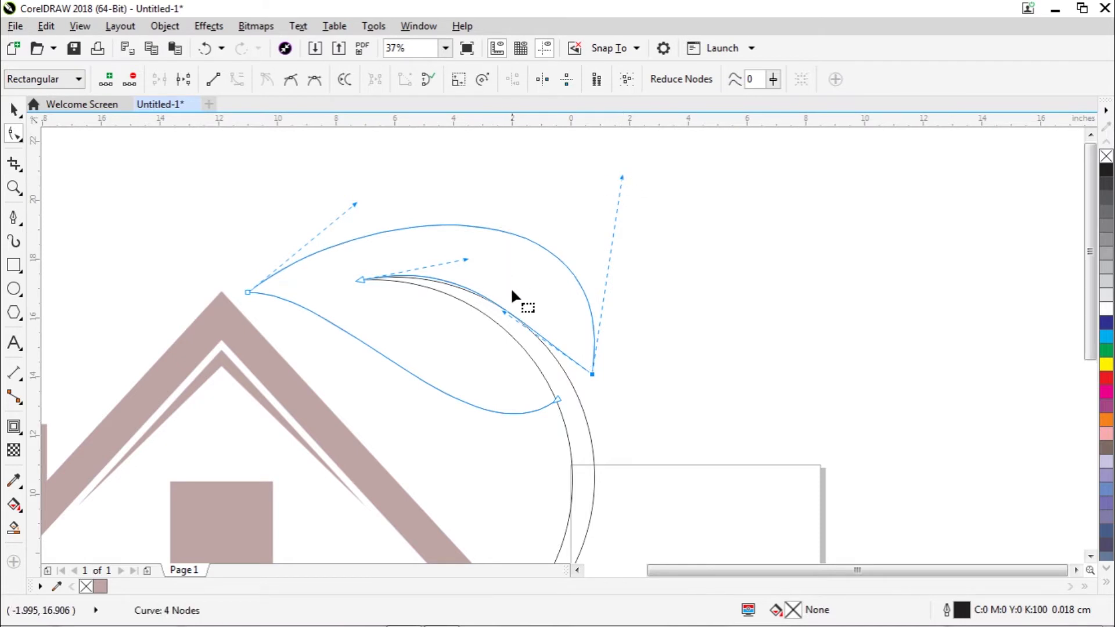
{"action": "left_click_drag", "start_coordinate": [505, 317], "coordinate": [532, 284]}
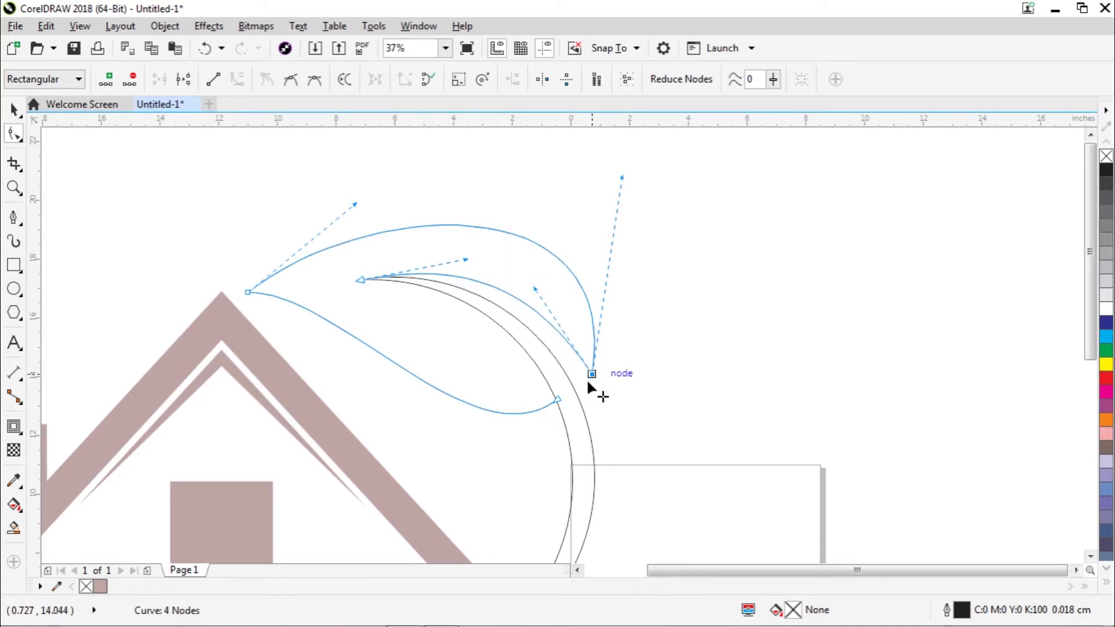
{"action": "left_click_drag", "start_coordinate": [592, 375], "coordinate": [587, 382]}
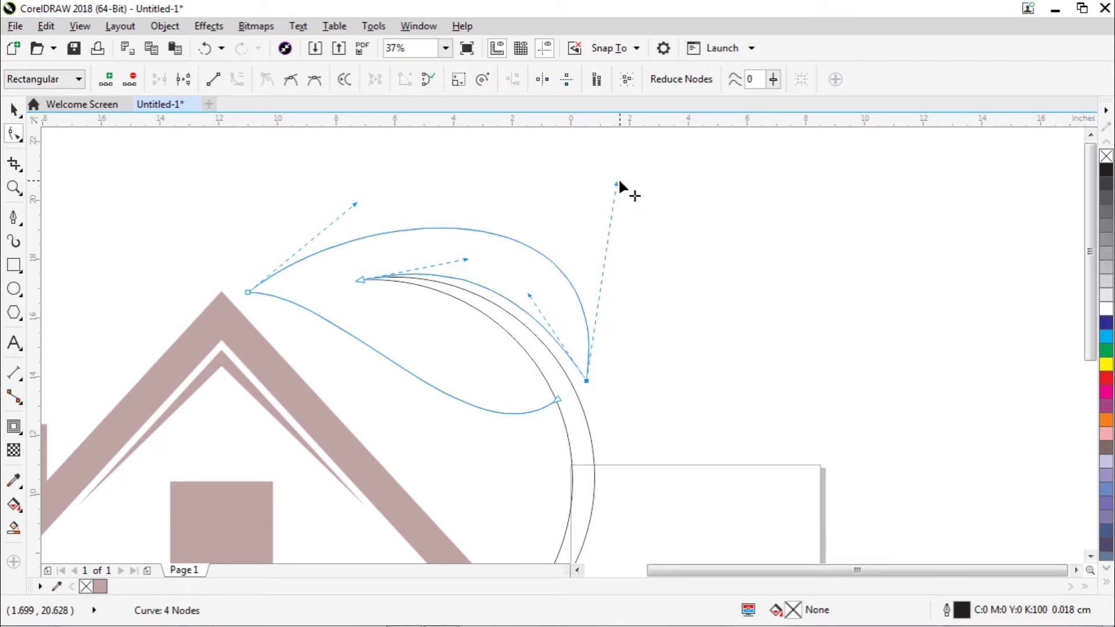
{"action": "left_click_drag", "start_coordinate": [617, 185], "coordinate": [616, 154]}
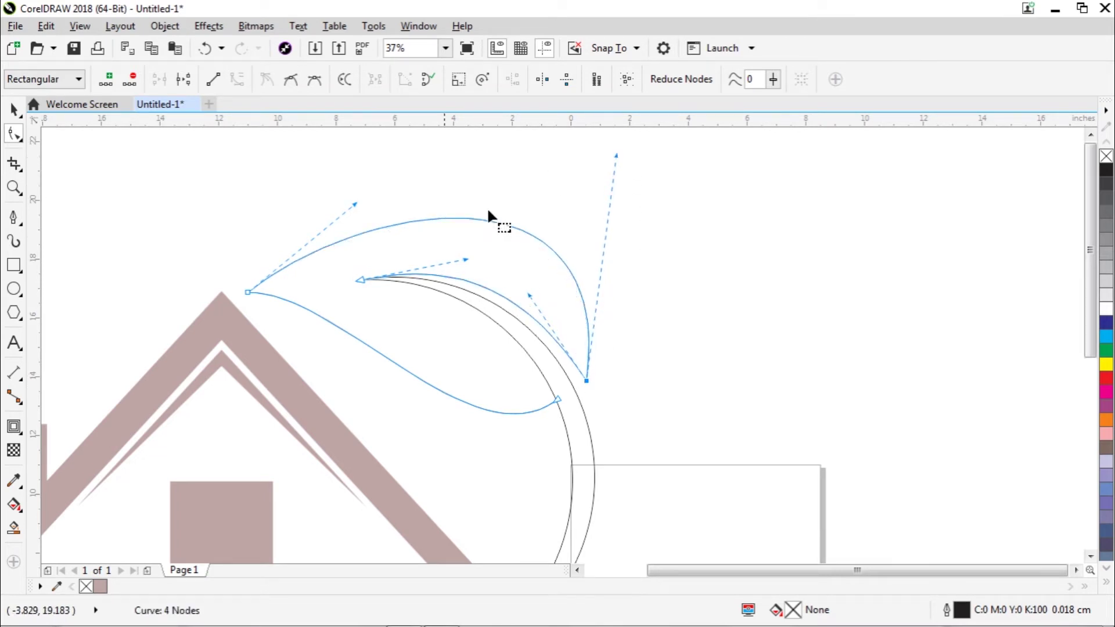
- Steepen the leaf's upper curve at the roof end, move that tip onto the roof peak, and refine the curve at the opposite tip
{"action": "left_click_drag", "start_coordinate": [355, 205], "coordinate": [325, 180]}
{"action": "left_click_drag", "start_coordinate": [336, 288], "coordinate": [356, 294]}
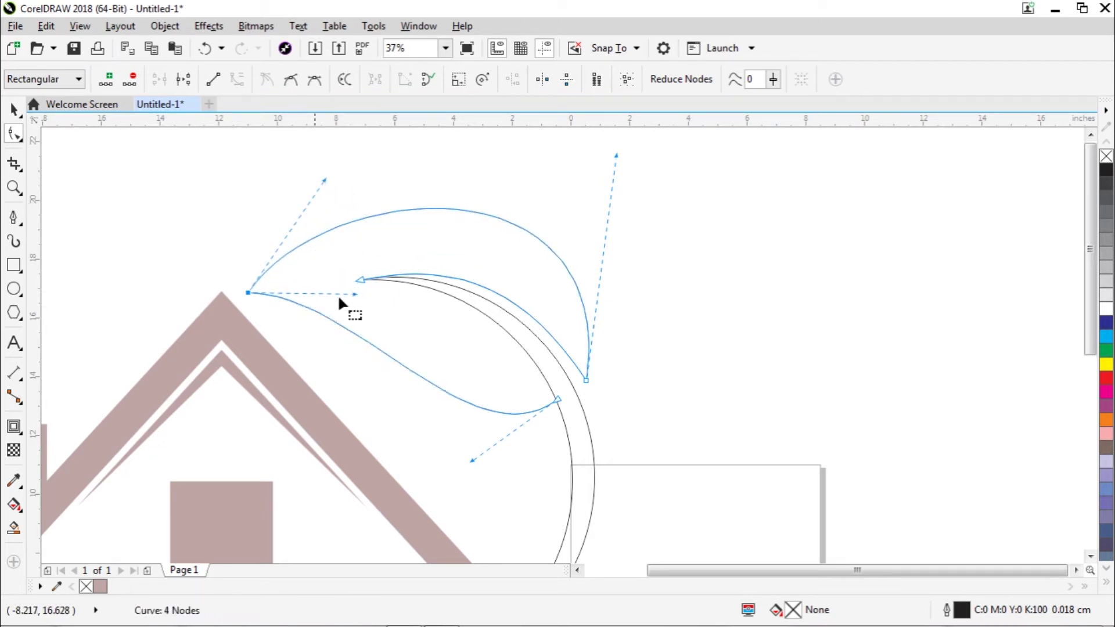
{"action": "left_click_drag", "start_coordinate": [248, 293], "coordinate": [232, 303]}
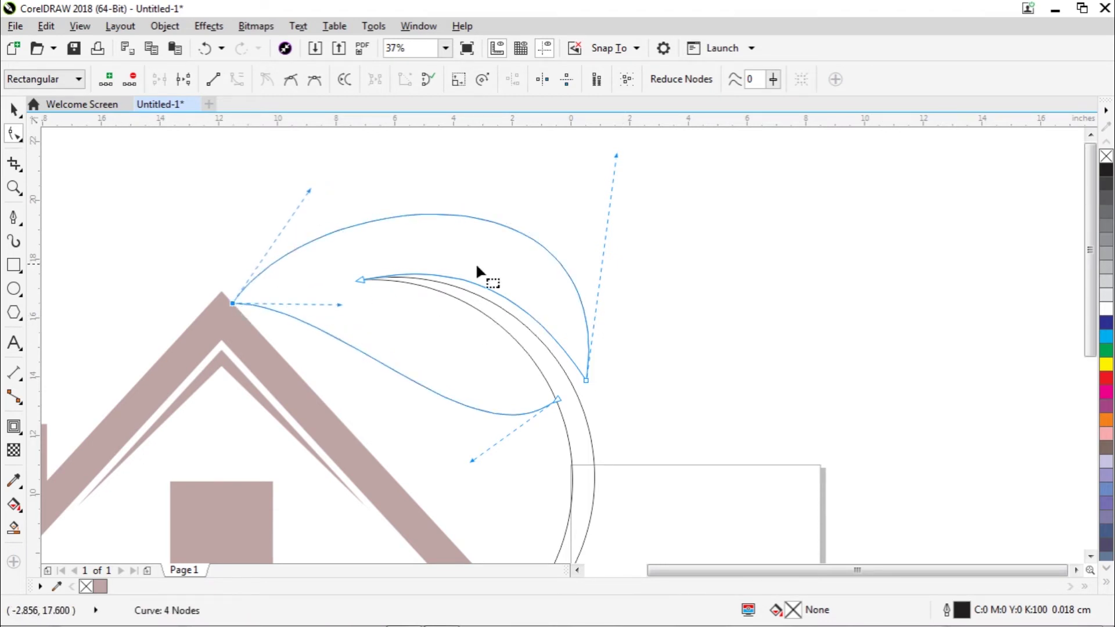
{"action": "left_click_drag", "start_coordinate": [618, 153], "coordinate": [627, 155]}
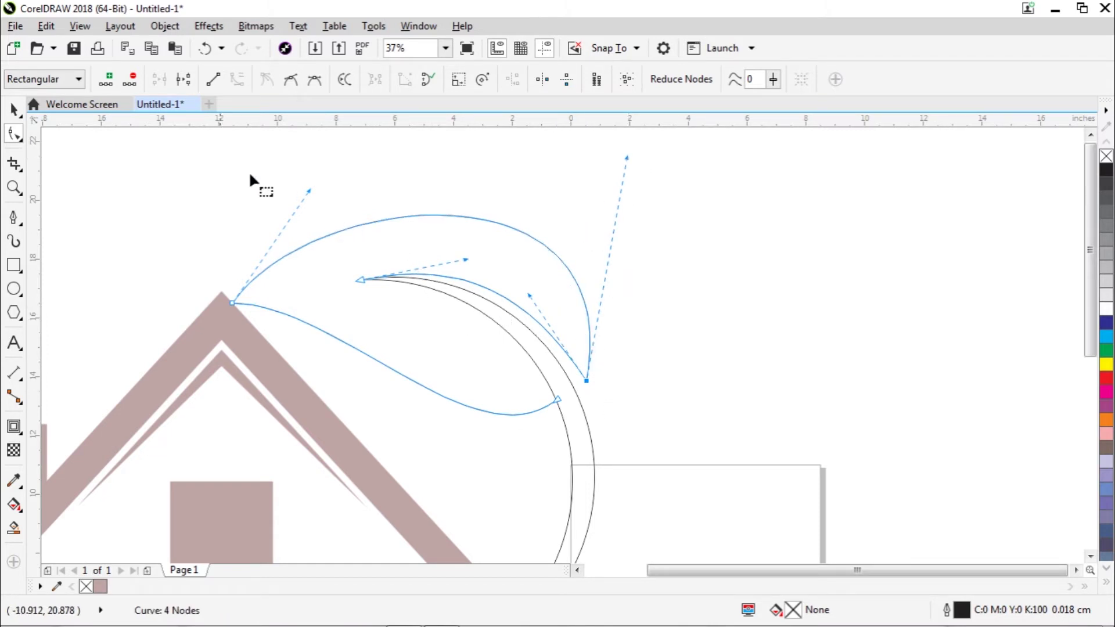
- Select the leaf outline and the crescent together and move them about 2.4 inches to the right, clear of the roof
{"action": "left_click", "coordinate": [14, 109]}
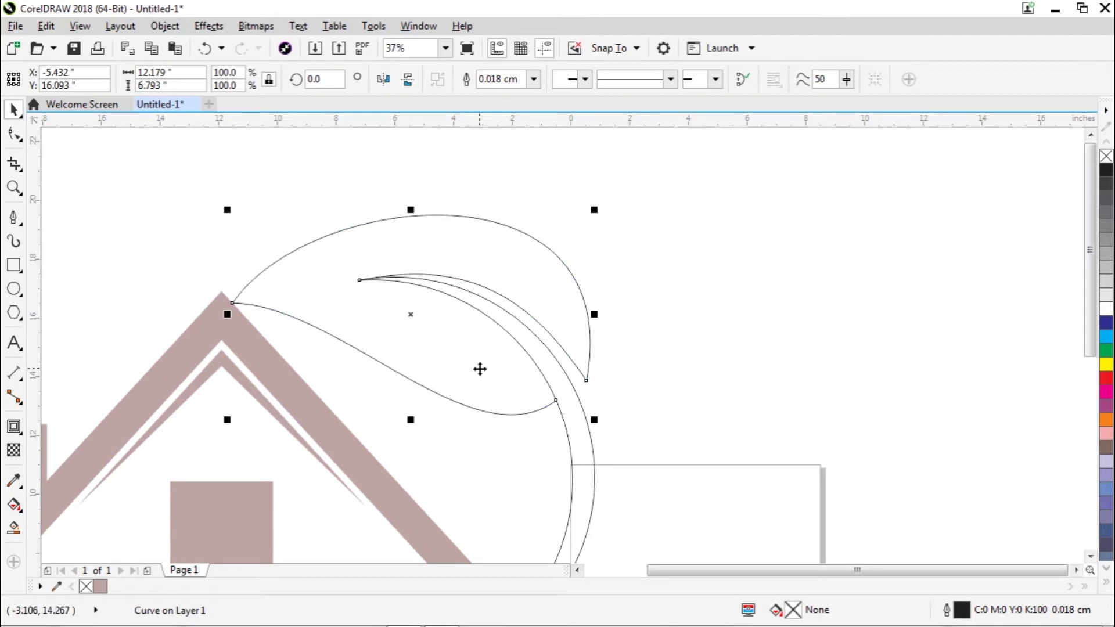
{"action": "scroll", "coordinate": [510, 425], "scroll_direction": "down", "scroll_amount": 2}
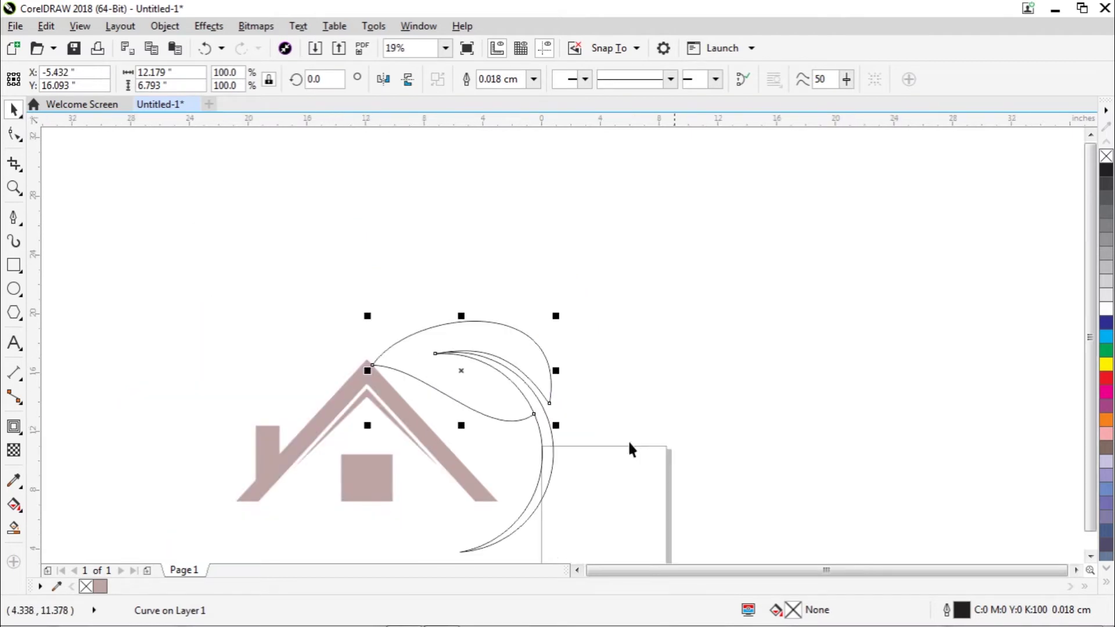
{"action": "left_click_drag", "start_coordinate": [1092, 486], "coordinate": [1092, 442]}
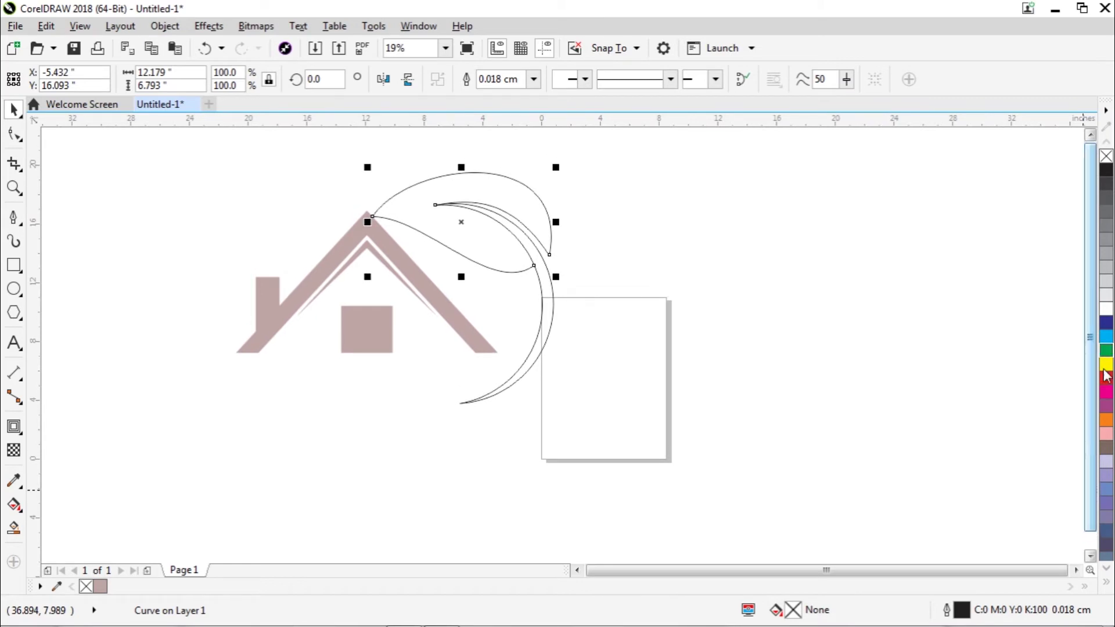
{"action": "left_click", "coordinate": [1092, 135]}
{"action": "left_click", "coordinate": [1093, 135]}
{"action": "left_click", "coordinate": [652, 313]}
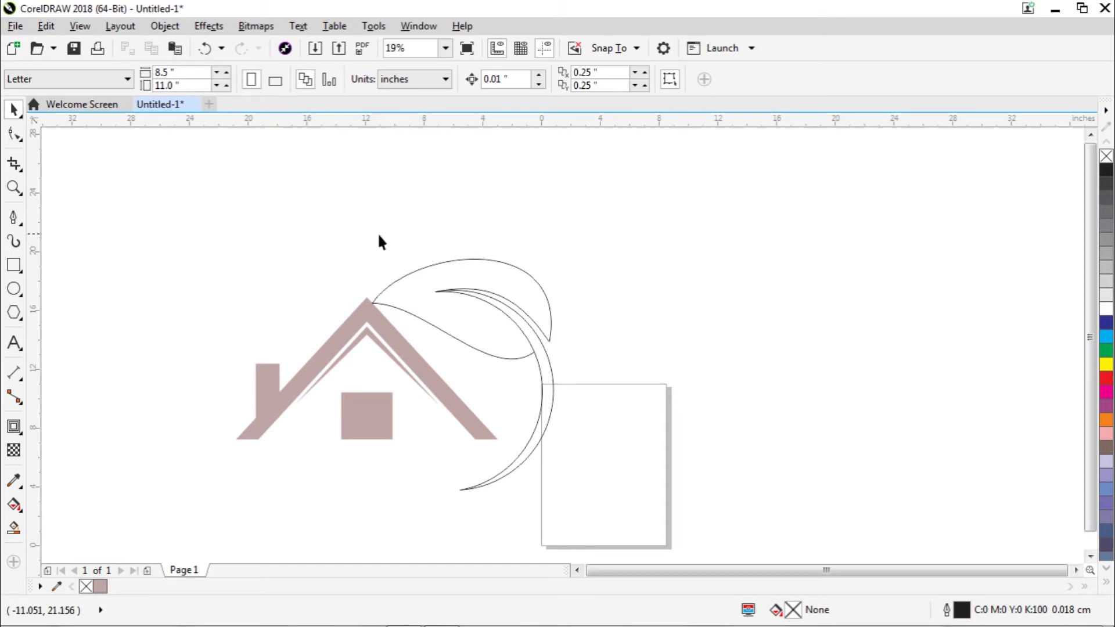
{"action": "mouse_move", "coordinate": [353, 234]}
{"action": "left_mouse_down"}
{"action": "mouse_move", "coordinate": [417, 261]}
{"action": "mouse_move", "coordinate": [615, 389]}
{"action": "mouse_move", "coordinate": [638, 518]}
{"action": "left_mouse_up"}
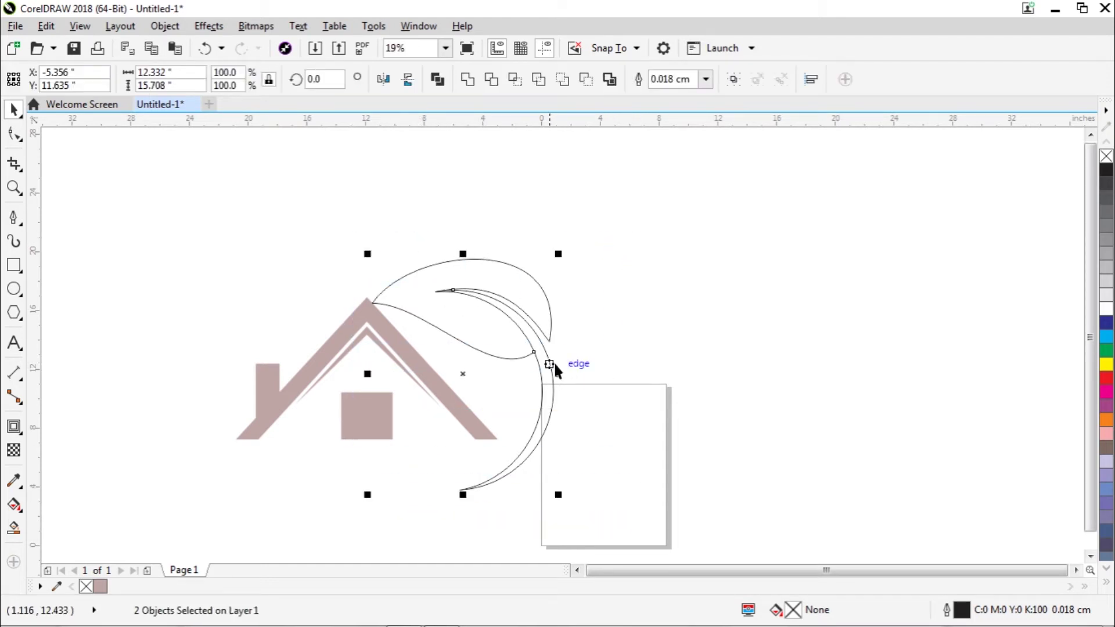
{"action": "left_click_drag", "start_coordinate": [466, 375], "coordinate": [502, 376]}
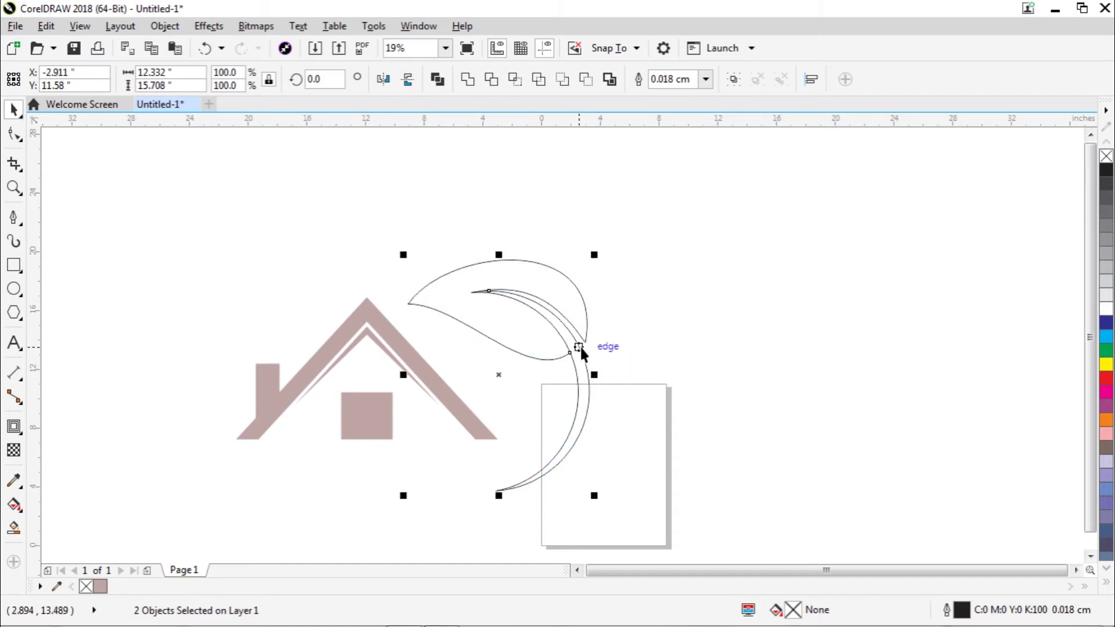
- Group the leaf outline with the crescent and clear the selection
{"action": "right_click", "coordinate": [542, 342]}
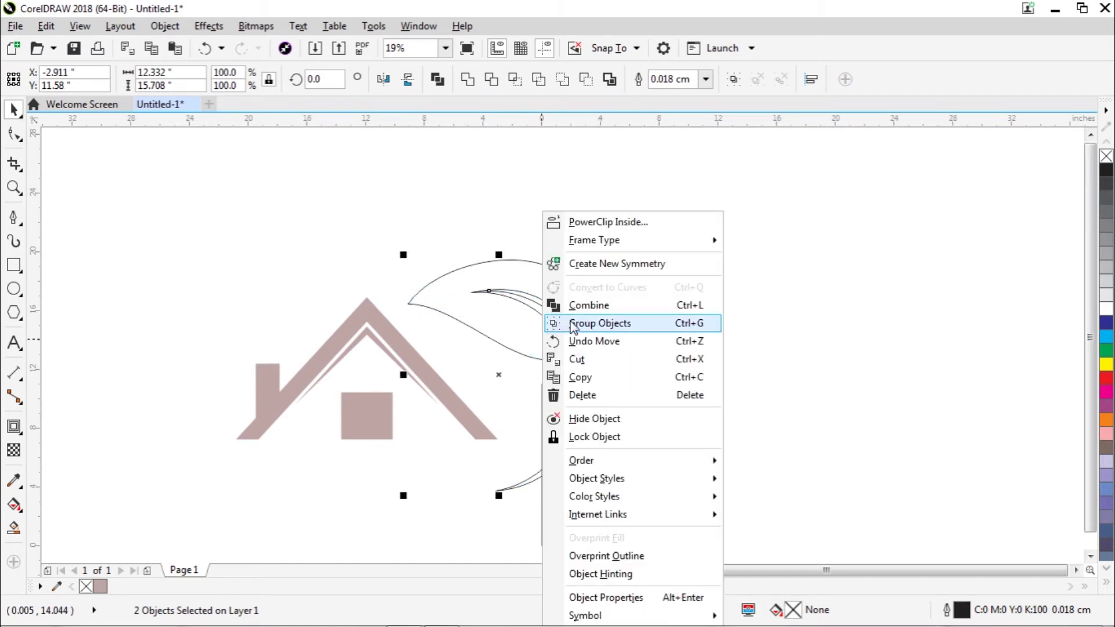
{"action": "left_click", "coordinate": [629, 330]}
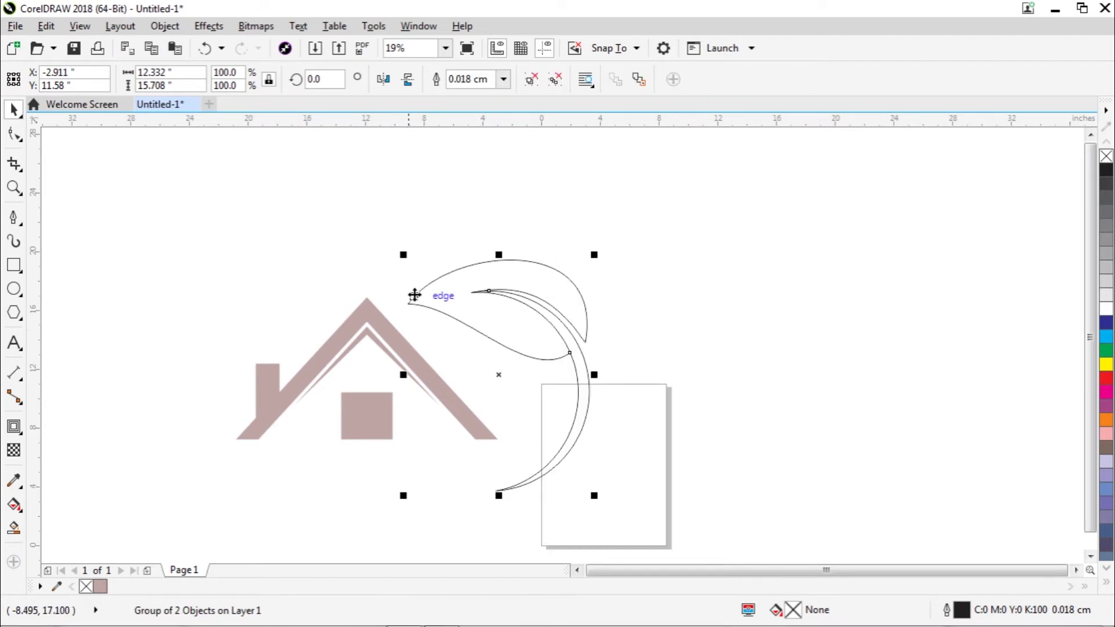
{"action": "left_click", "coordinate": [322, 249]}
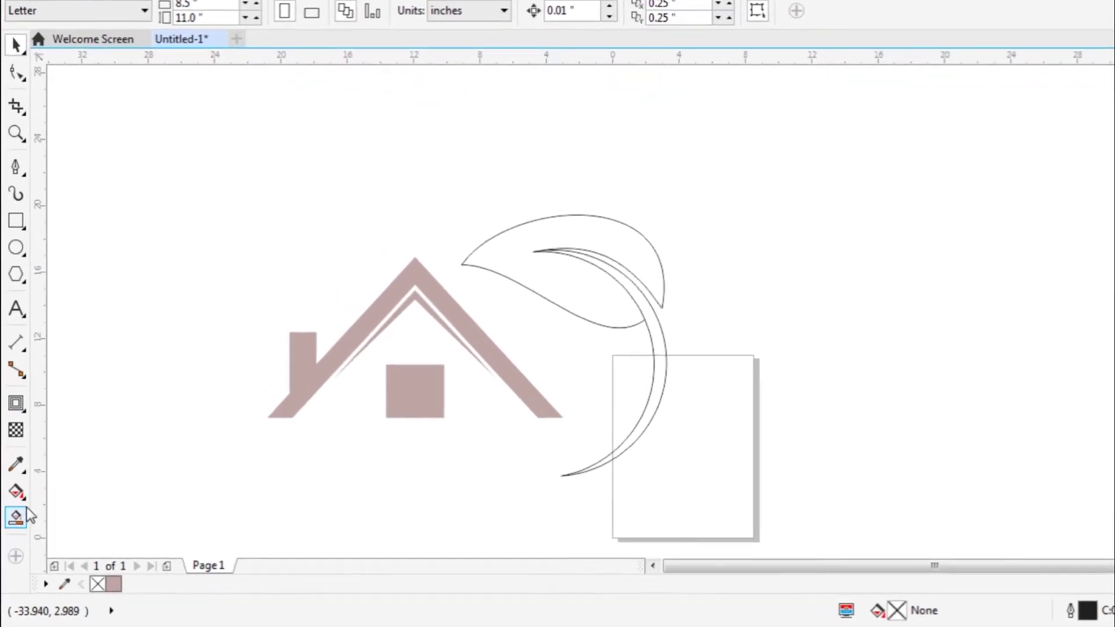
- Smart-fill the leaf and the crescent stem with the house's dusty pink (R189 G165 B165) and no outline
{"action": "left_click", "coordinate": [20, 503]}
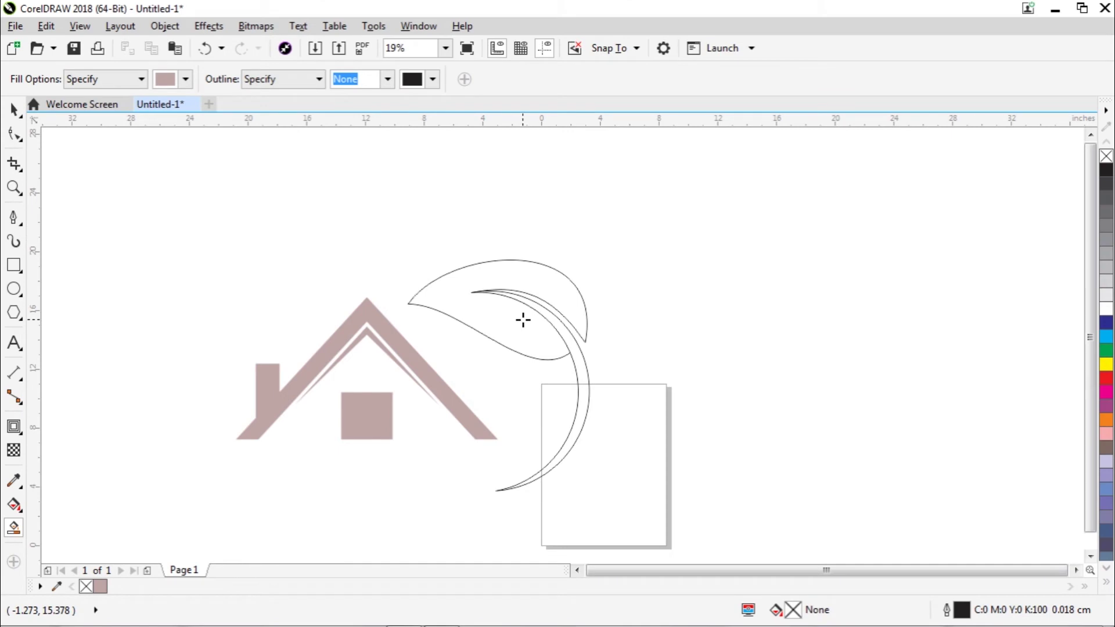
{"action": "left_click", "coordinate": [523, 320]}
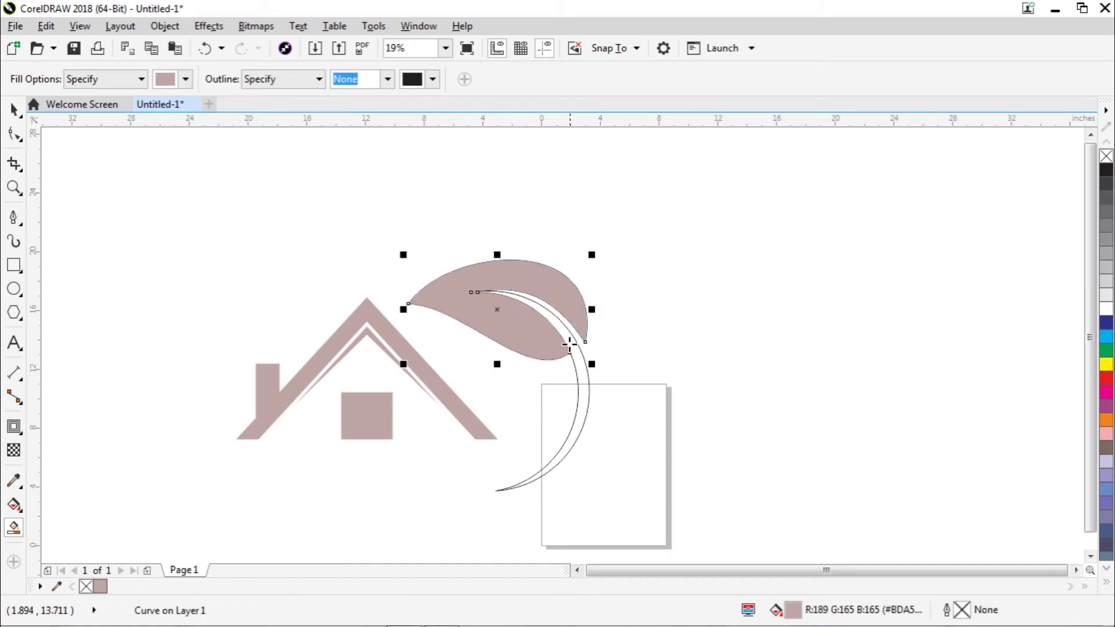
{"action": "left_click", "coordinate": [584, 405]}
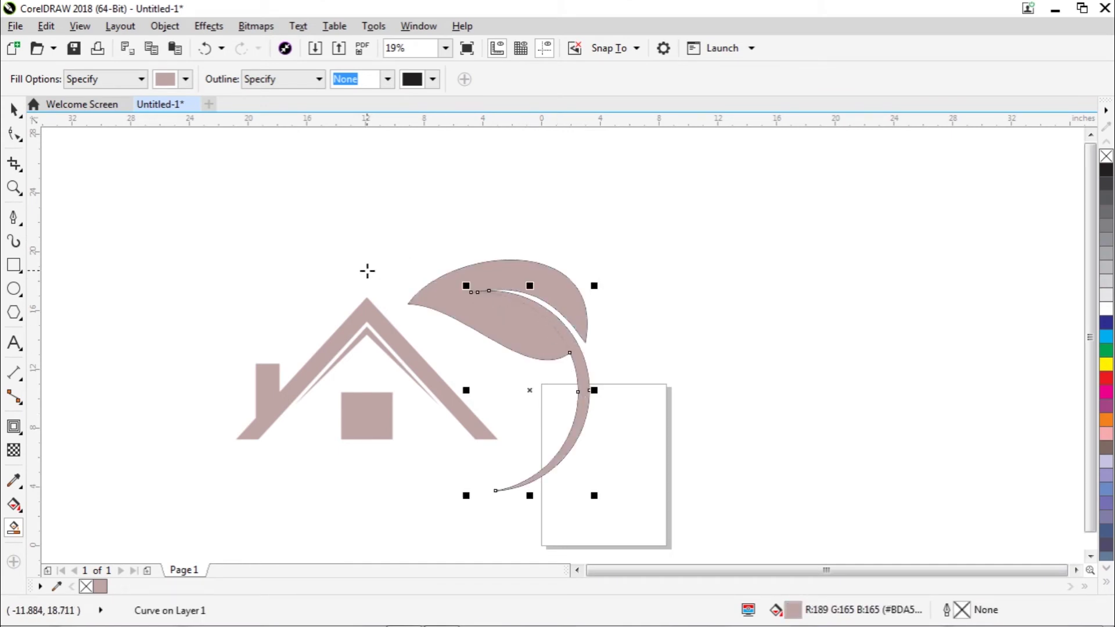
{"action": "left_click", "coordinate": [14, 109]}
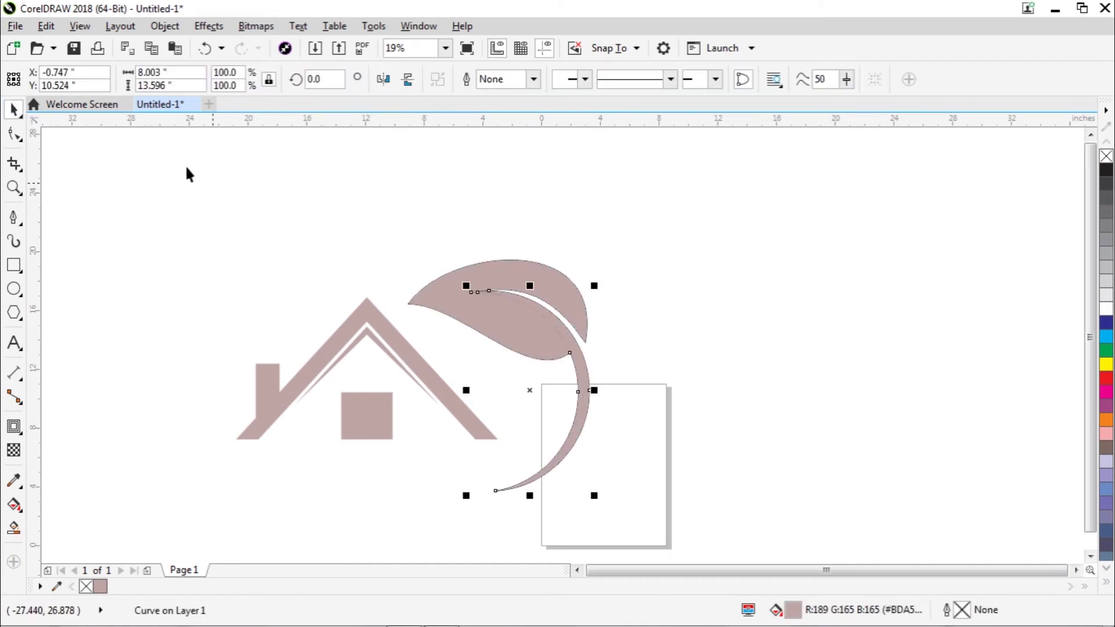
- Select the filled leaf and stem together, move them off their outlines, and weld them into one shape
{"action": "left_click", "coordinate": [258, 214]}
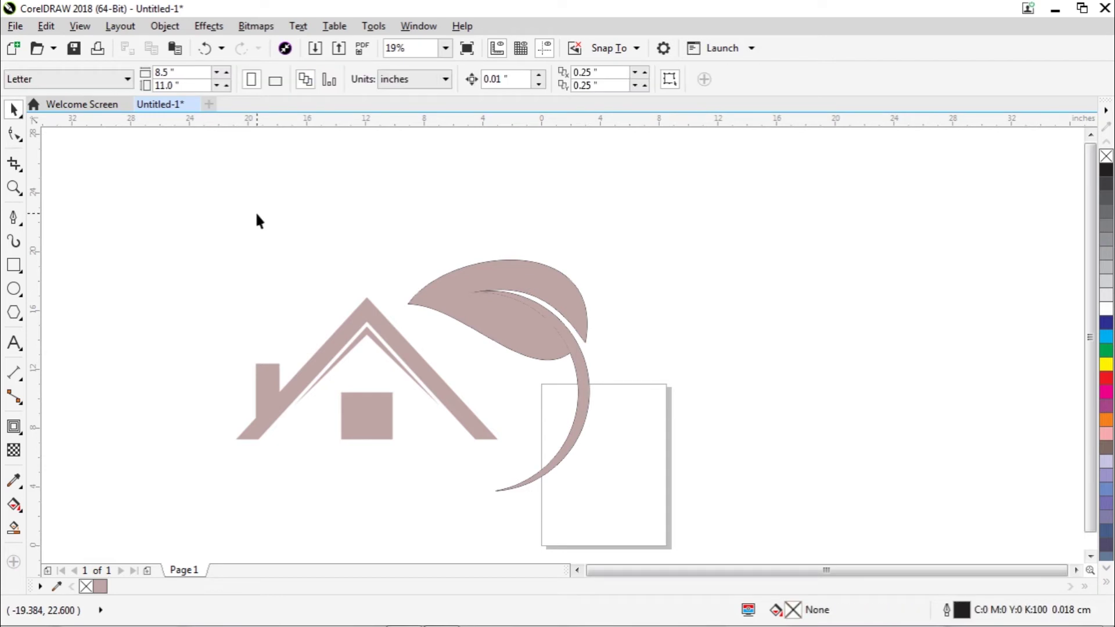
{"action": "left_click", "coordinate": [522, 332]}
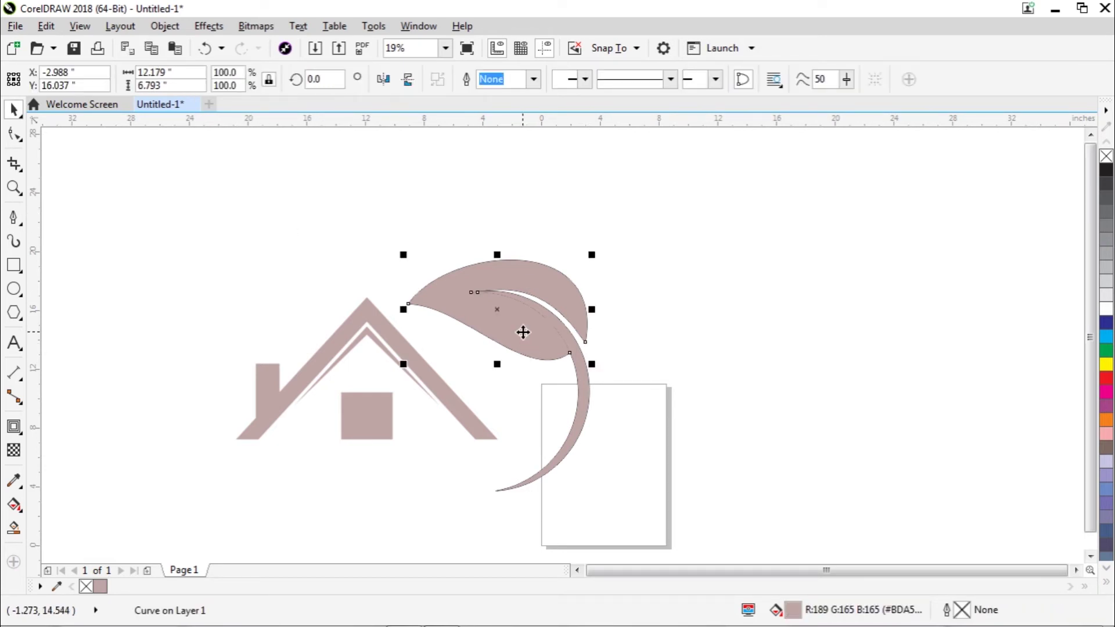
{"action": "left_click", "coordinate": [584, 390], "text": "shift"}
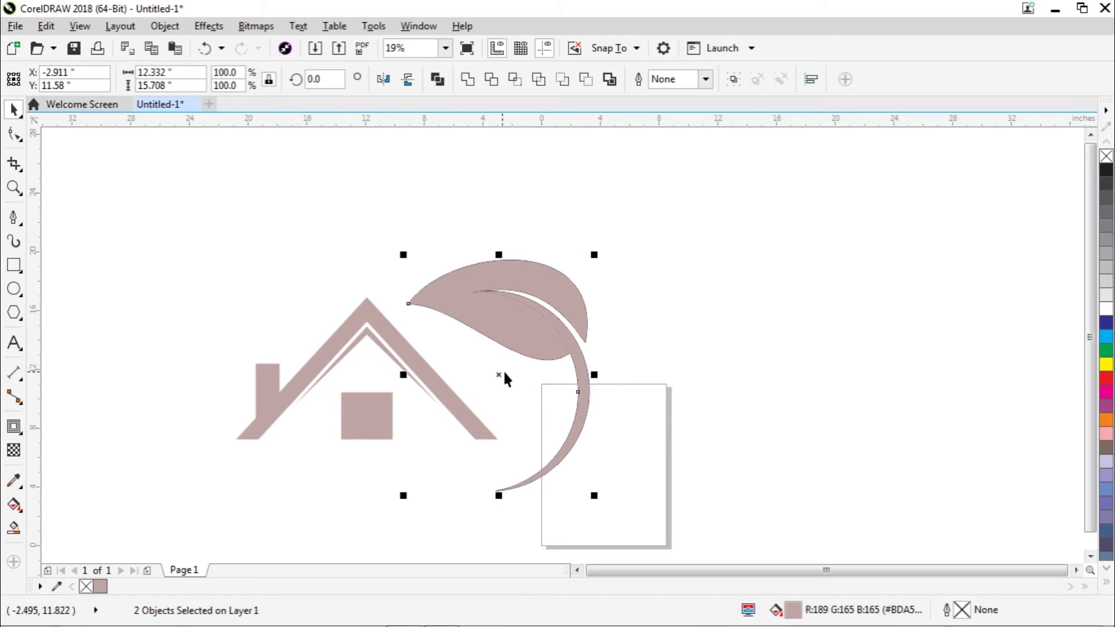
{"action": "left_click_drag", "start_coordinate": [499, 373], "coordinate": [633, 267]}
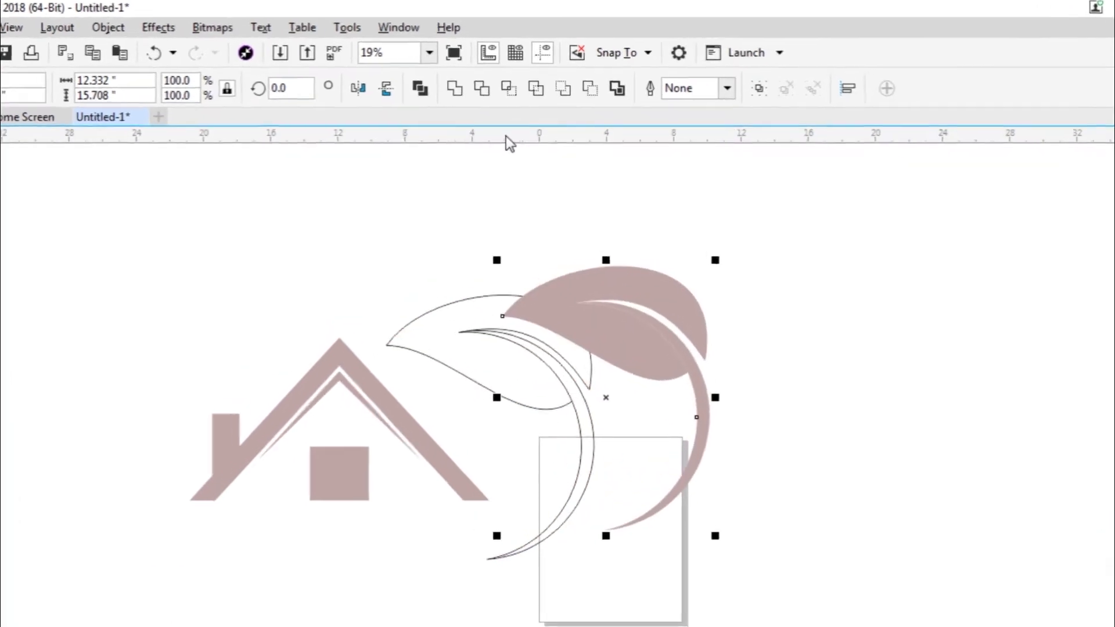
{"action": "left_click", "coordinate": [445, 107]}
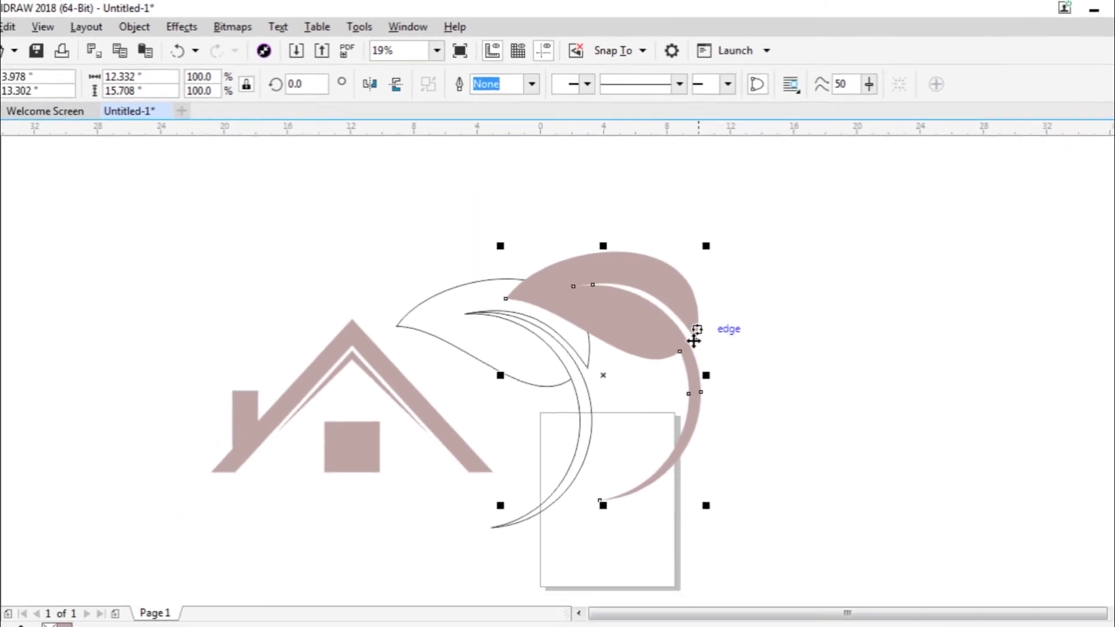
{"action": "left_click", "coordinate": [768, 450]}
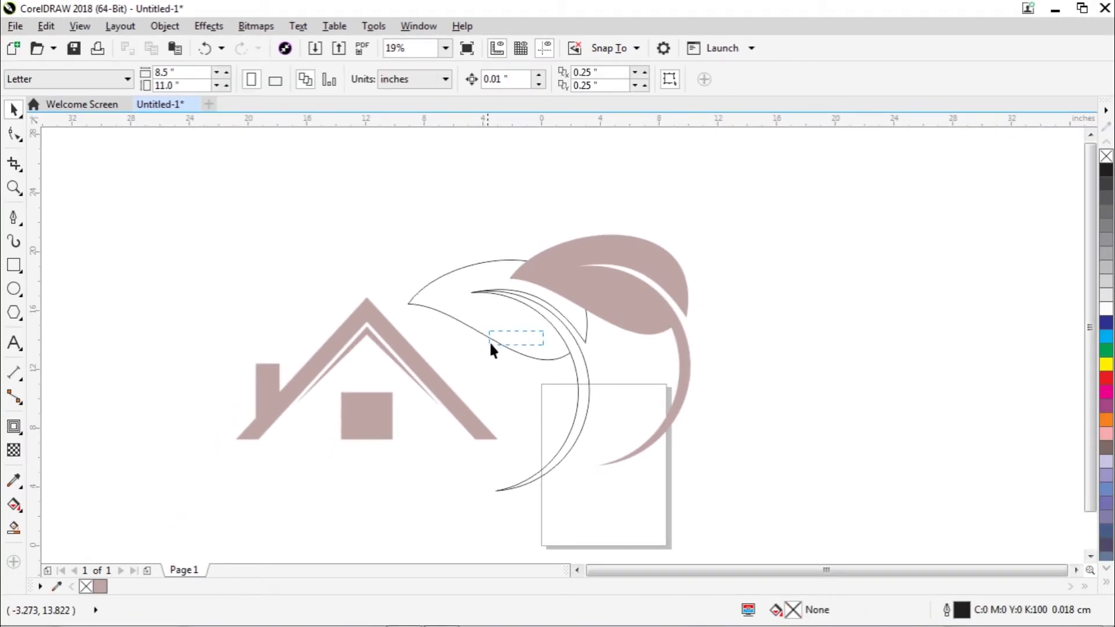
- Delete the leftover outline group of the leaf and crescent, and move the welded leaf back beside the roof
{"action": "left_click_drag", "start_coordinate": [560, 340], "coordinate": [478, 378]}
{"action": "right_click", "coordinate": [479, 379]}
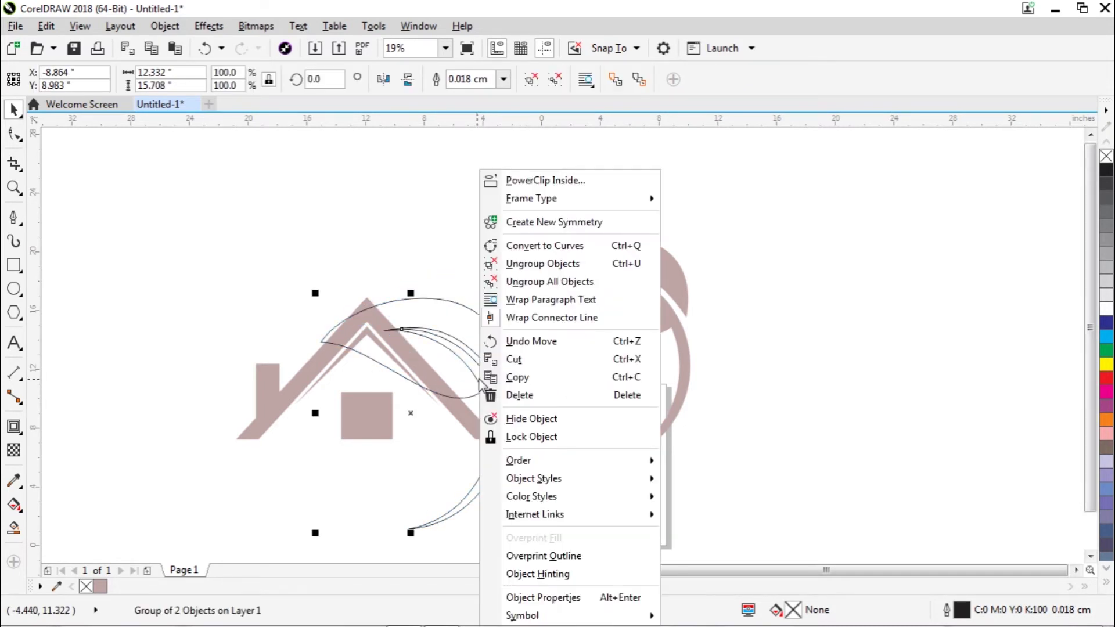
{"action": "left_click", "coordinate": [532, 396]}
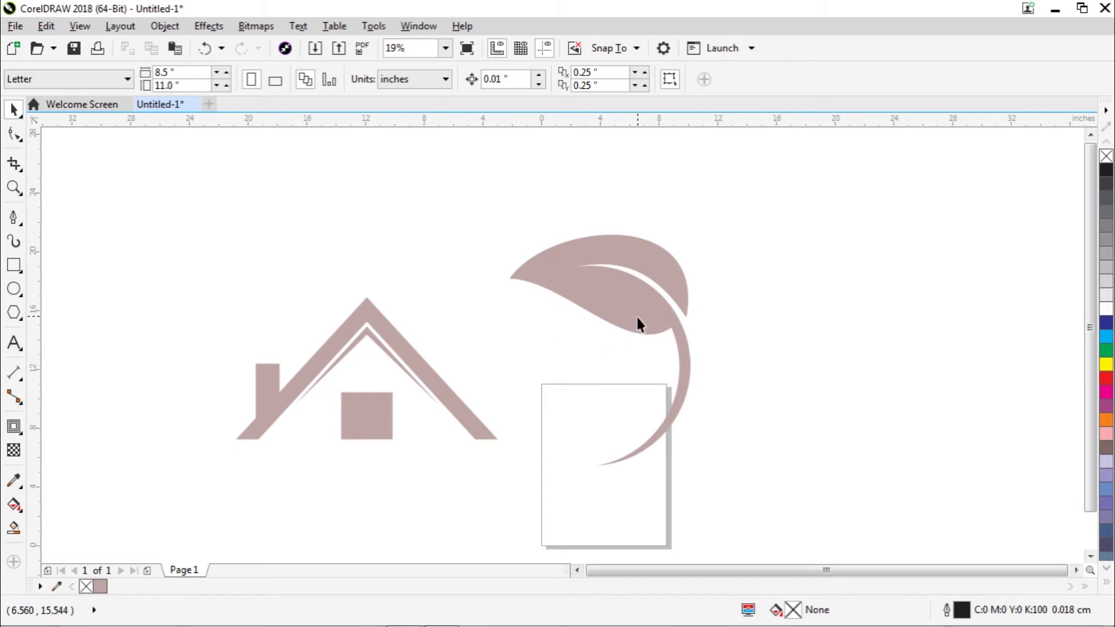
{"action": "left_click_drag", "start_coordinate": [636, 317], "coordinate": [551, 331]}
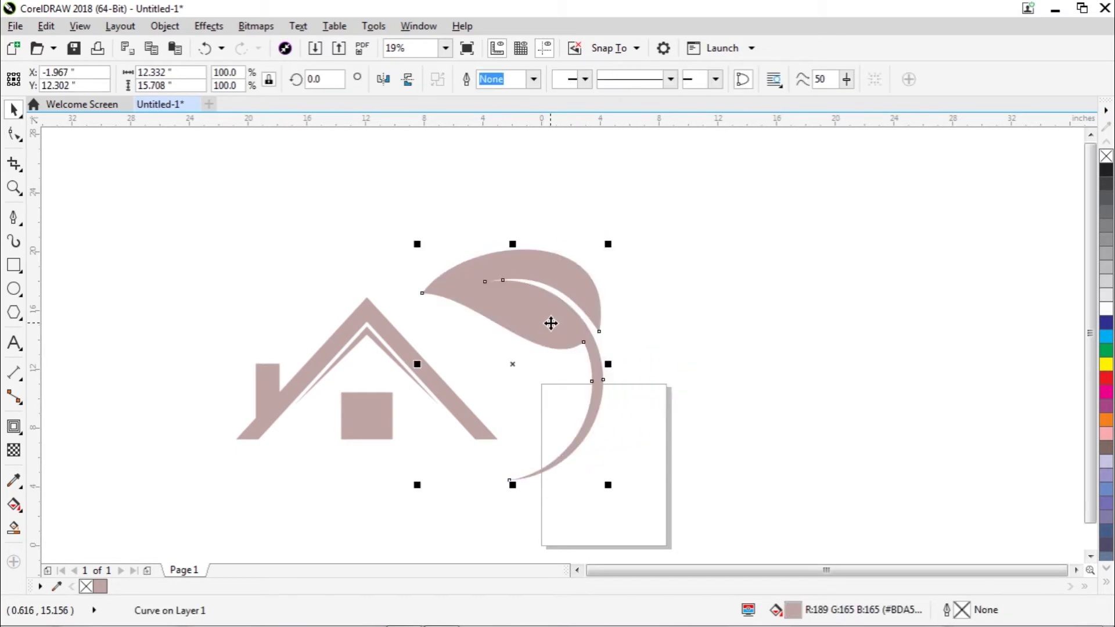
- Copy and paste the welded leaf in place, and mirror the copy horizontally
{"action": "right_click", "coordinate": [550, 323]}
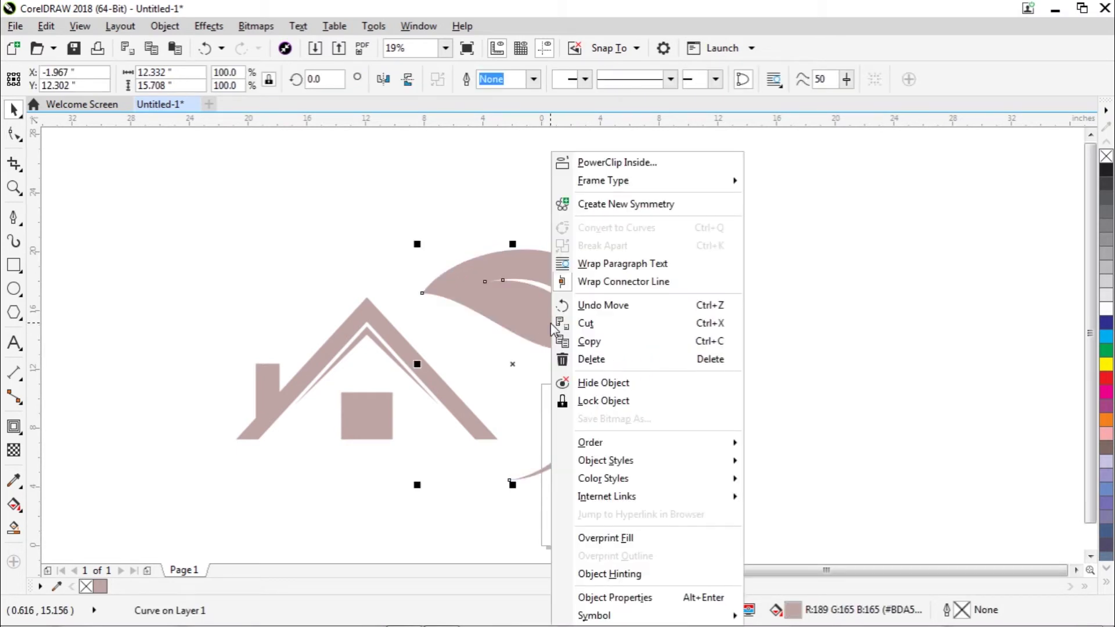
{"action": "left_click", "coordinate": [589, 342]}
{"action": "right_click", "coordinate": [647, 219]}
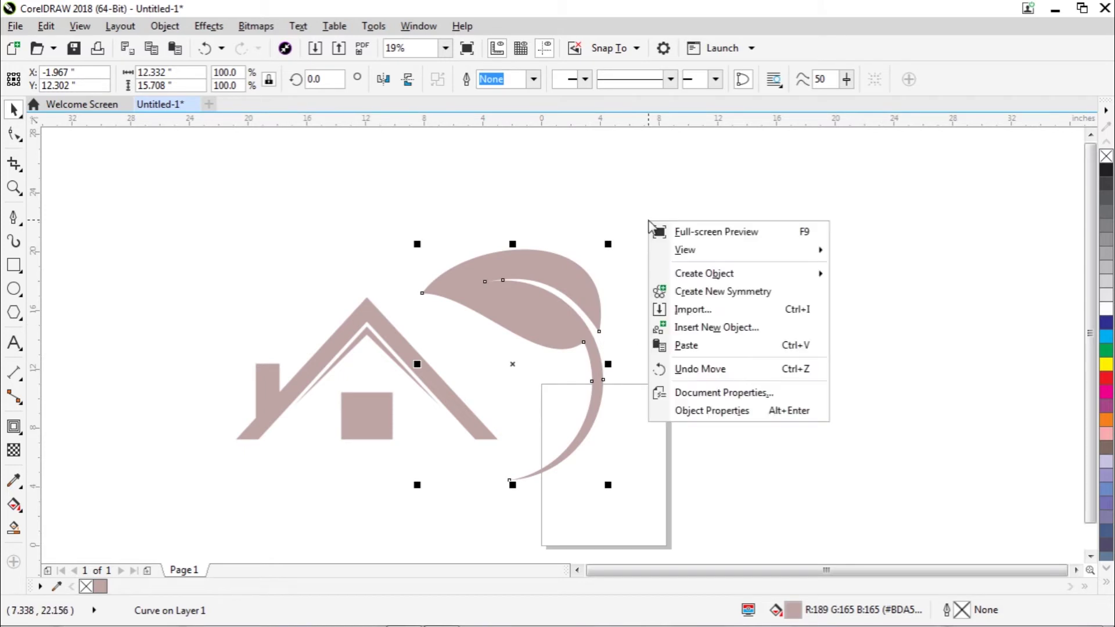
{"action": "left_click", "coordinate": [687, 348]}
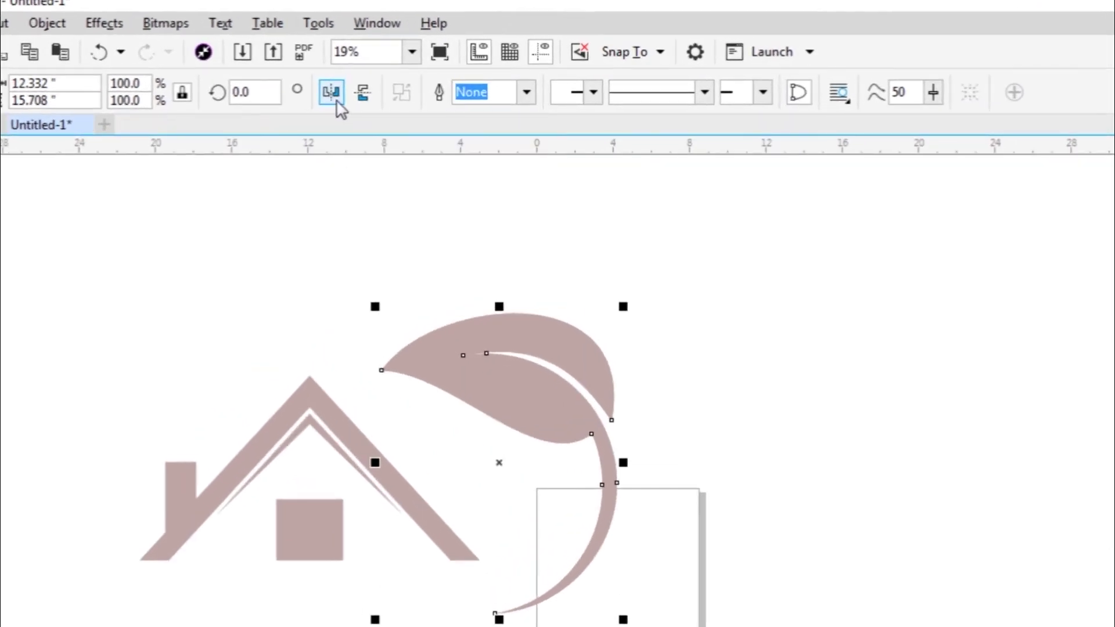
{"action": "left_click", "coordinate": [336, 99]}
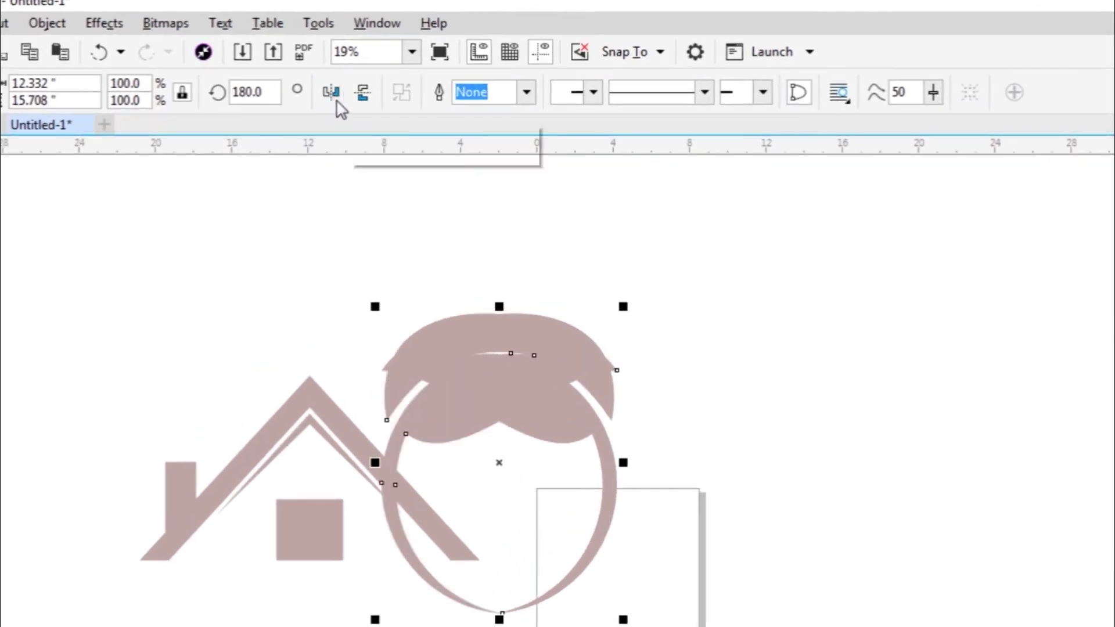
- Move the mirrored leaf to the right of the original stem and scale it proportionally to about 76.9%
{"action": "left_click_drag", "start_coordinate": [456, 411], "coordinate": [681, 430]}
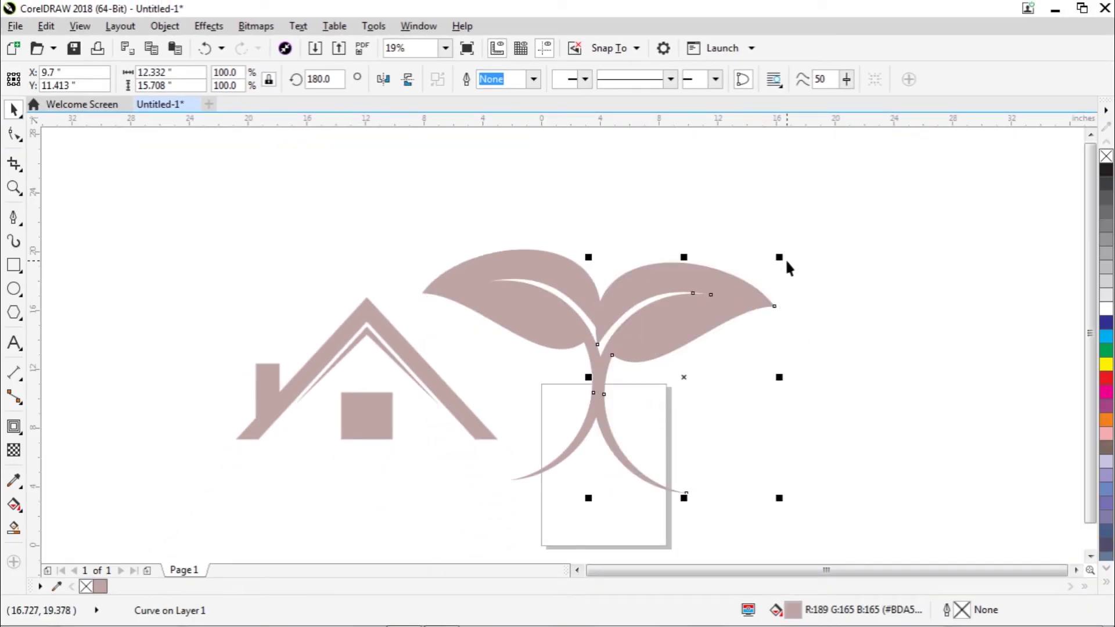
{"action": "left_click_drag", "start_coordinate": [784, 256], "coordinate": [748, 315]}
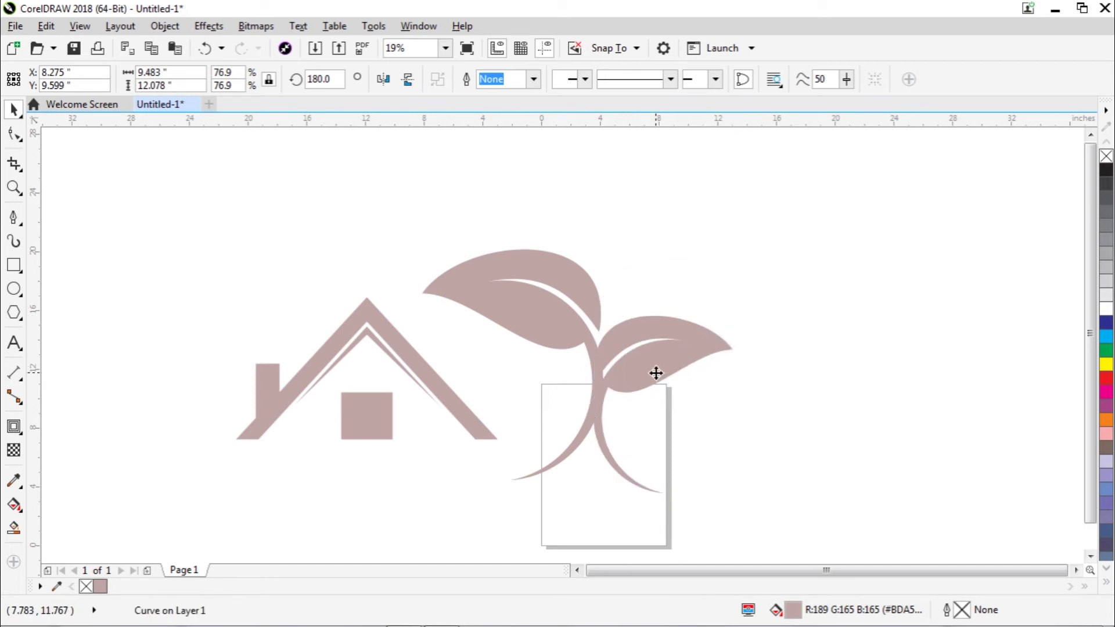
{"action": "left_click_drag", "start_coordinate": [654, 374], "coordinate": [684, 361]}
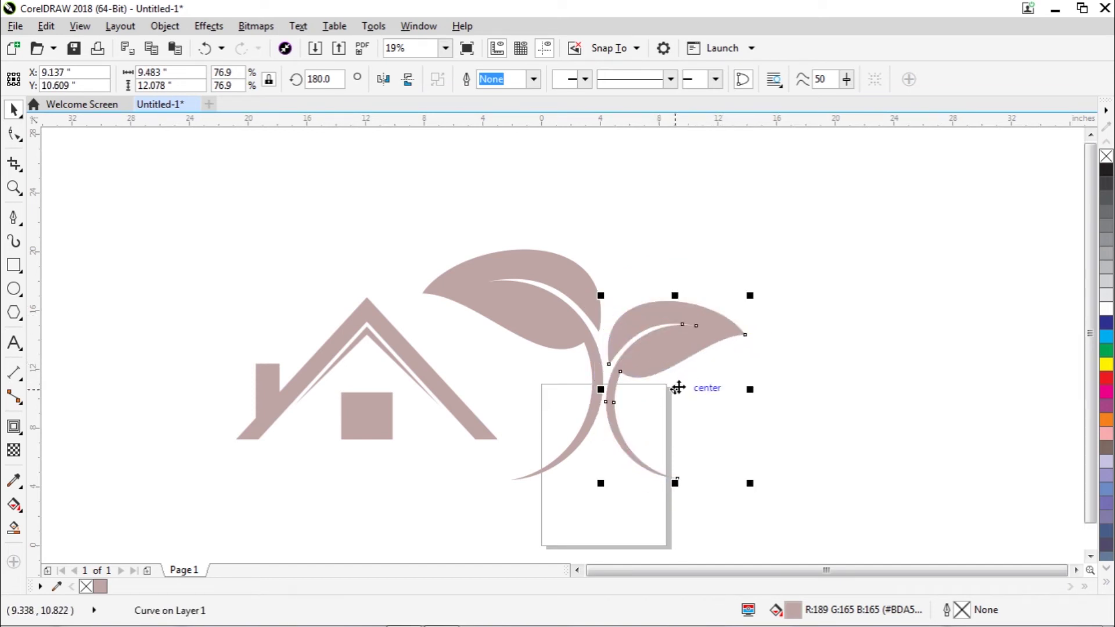
- Rotate the smaller leaf clockwise to an angle of about 165.9° and nudge it so its stem overlaps the larger one
{"action": "left_click", "coordinate": [678, 387]}
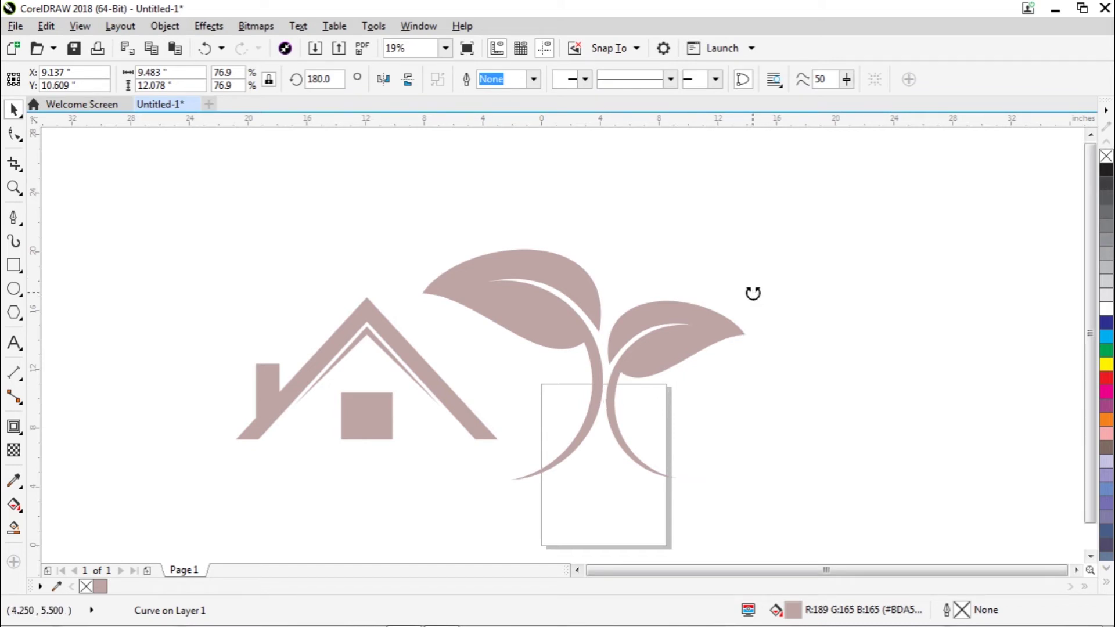
{"action": "left_click_drag", "start_coordinate": [752, 294], "coordinate": [769, 301]}
{"action": "left_click", "coordinate": [708, 341]}
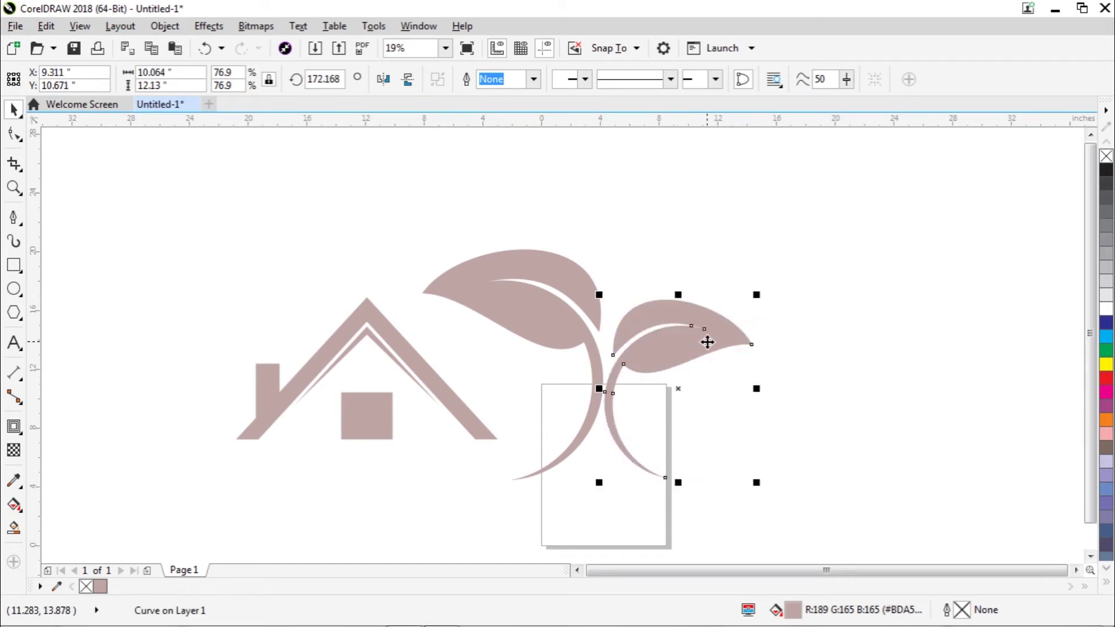
{"action": "left_click_drag", "start_coordinate": [677, 385], "coordinate": [668, 395]}
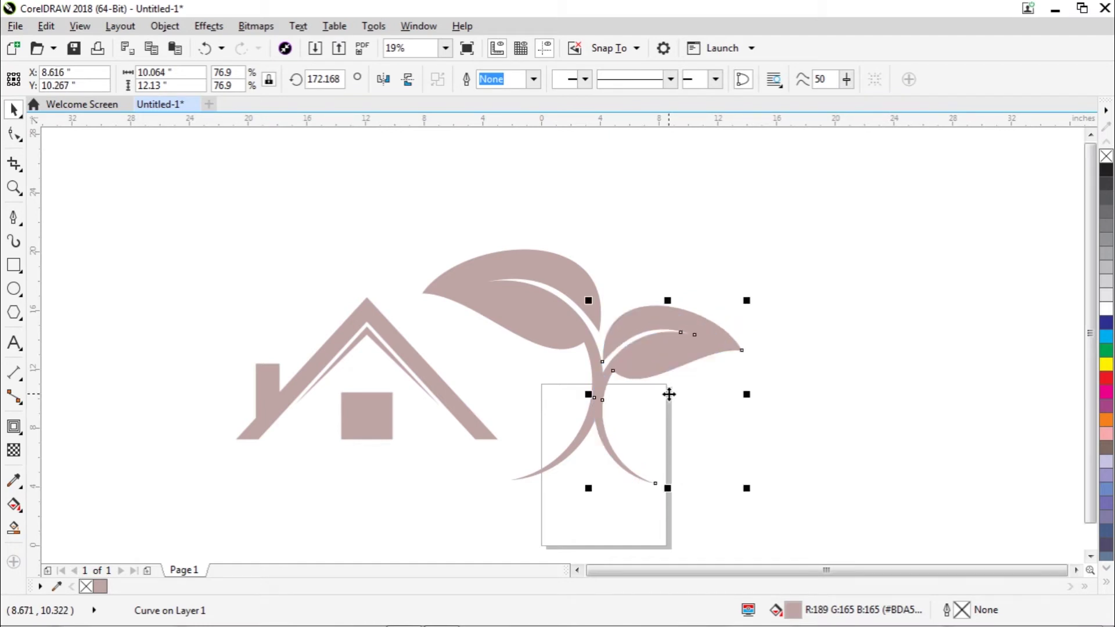
{"action": "left_click", "coordinate": [668, 394]}
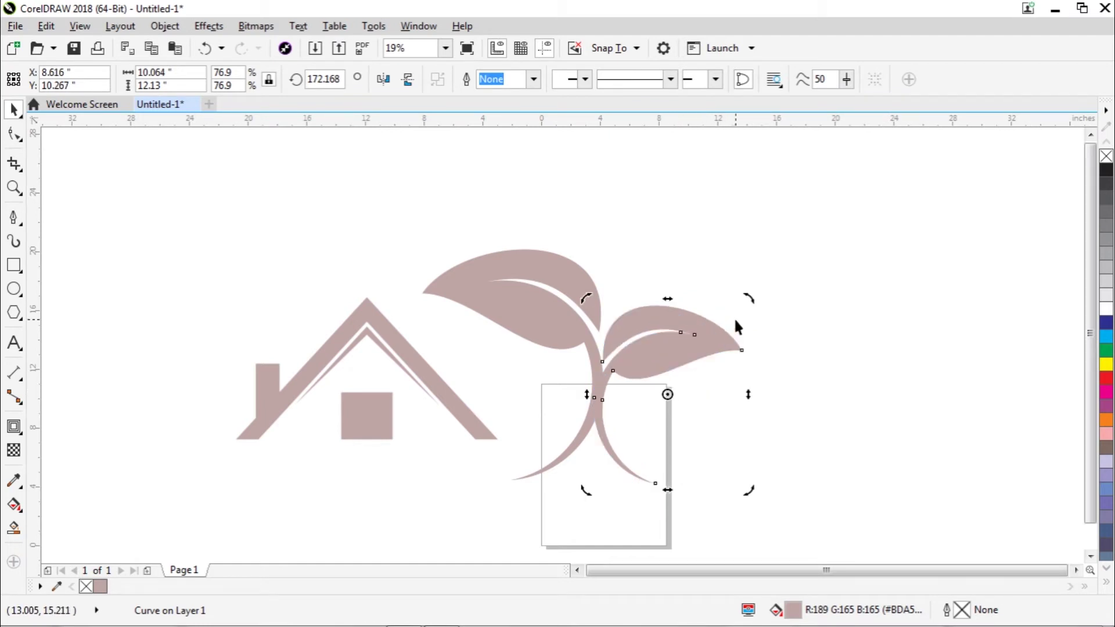
{"action": "left_click_drag", "start_coordinate": [747, 301], "coordinate": [758, 309]}
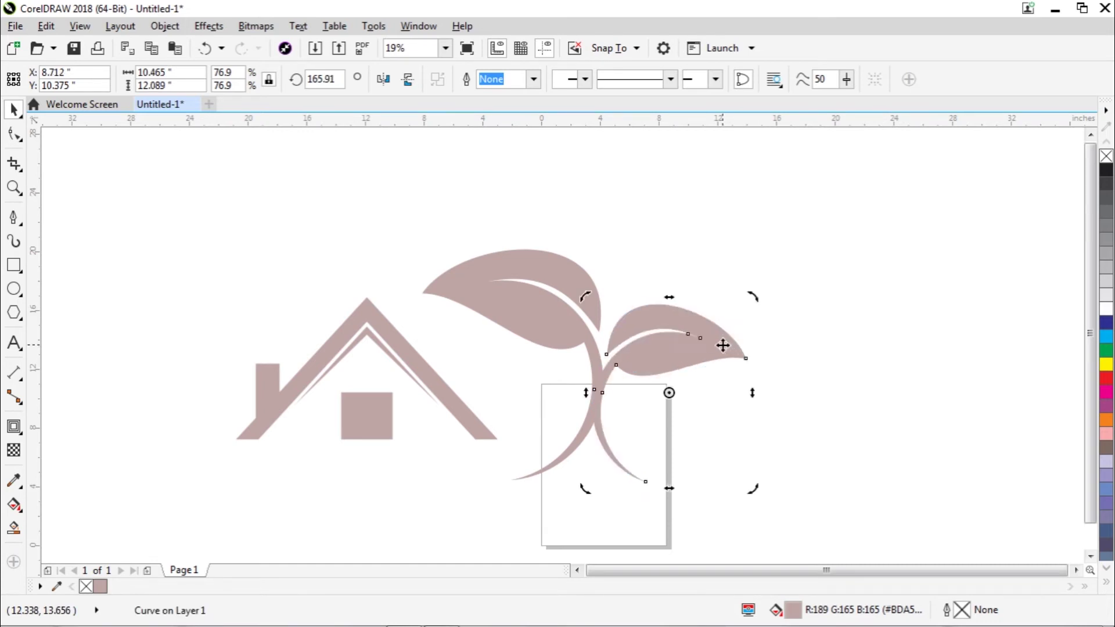
{"action": "left_click", "coordinate": [774, 329]}
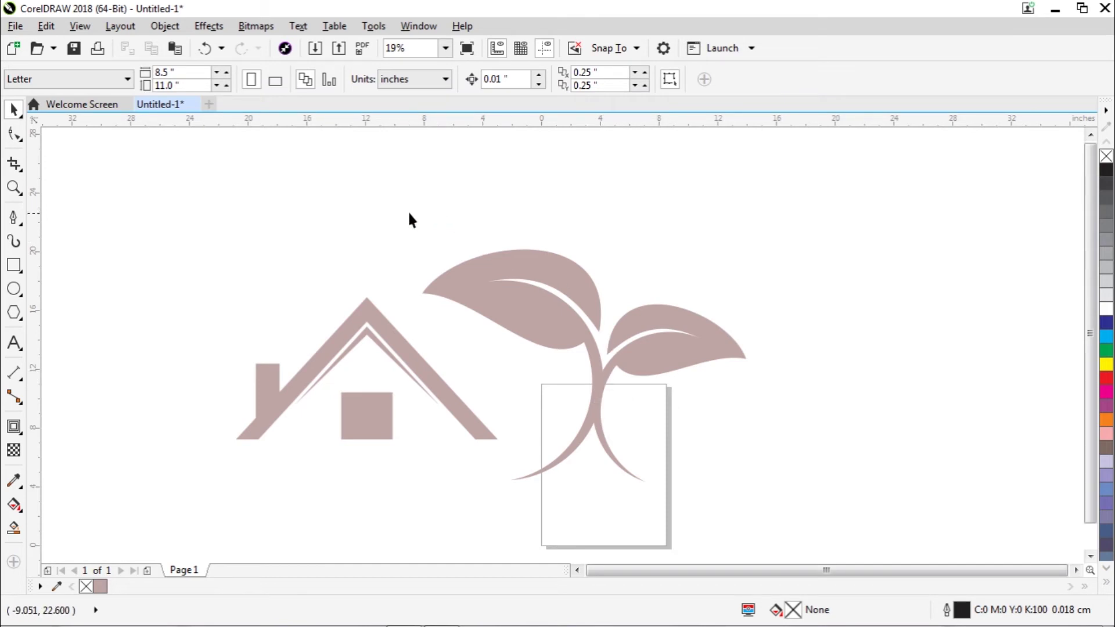
- Select both leaves with their stems, shift them to the right, and weld them into a single plant shape
{"action": "left_click_drag", "start_coordinate": [708, 412], "coordinate": [766, 510]}
{"action": "left_click_drag", "start_coordinate": [587, 366], "coordinate": [649, 355]}
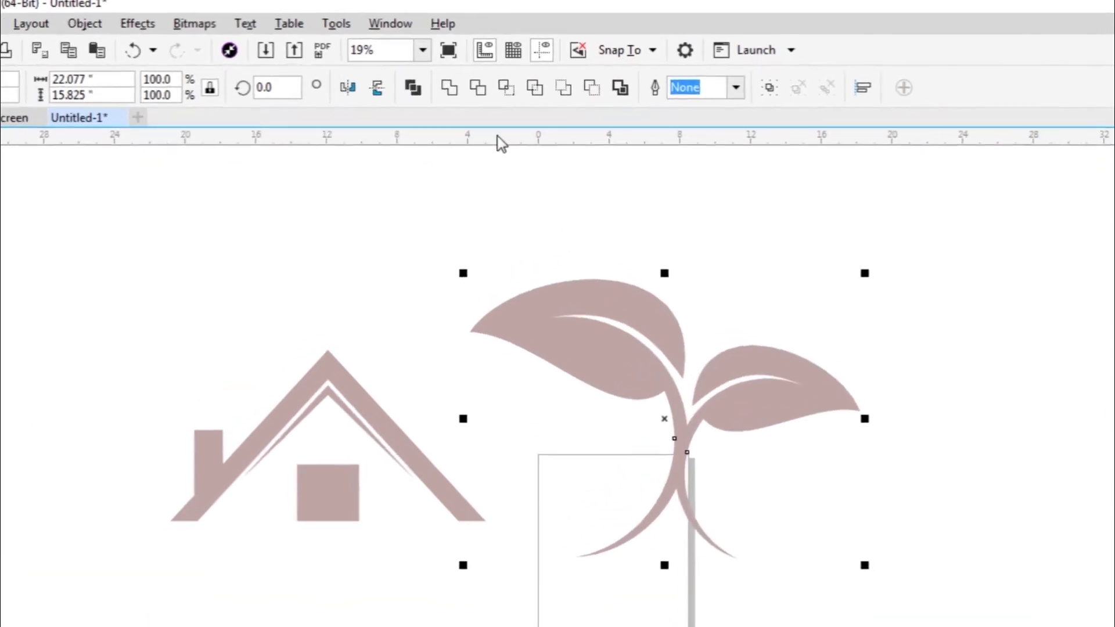
{"action": "left_click", "coordinate": [448, 99]}
{"action": "left_click", "coordinate": [922, 356]}
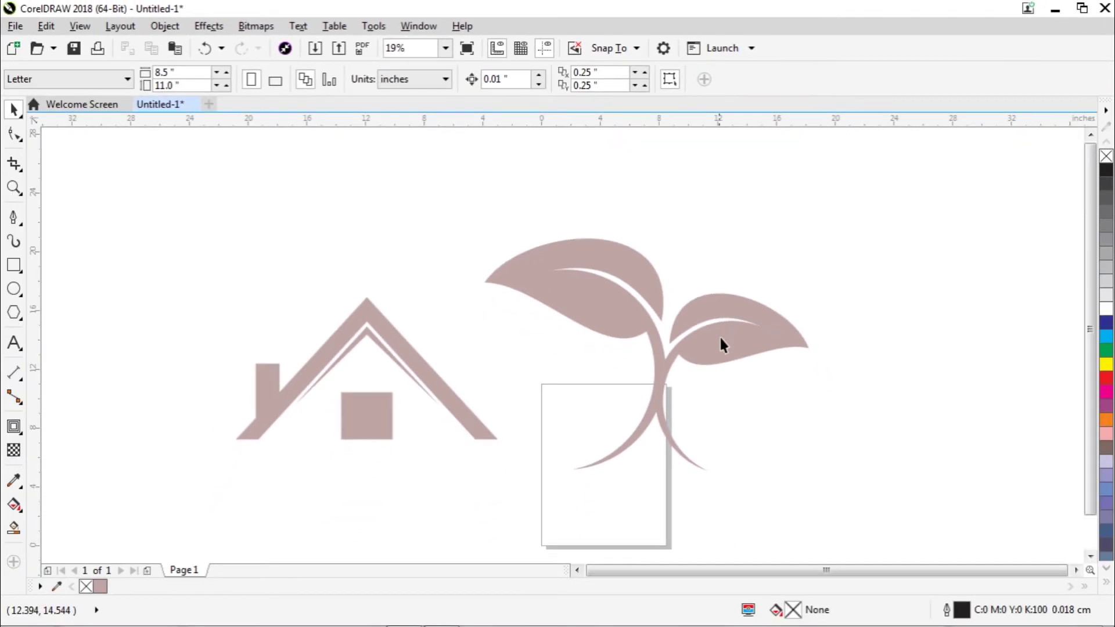
- Move the welded plant back beside the roof peak and fill it with green (C100 M0 Y100 K0)
{"action": "left_click_drag", "start_coordinate": [721, 339], "coordinate": [606, 361]}
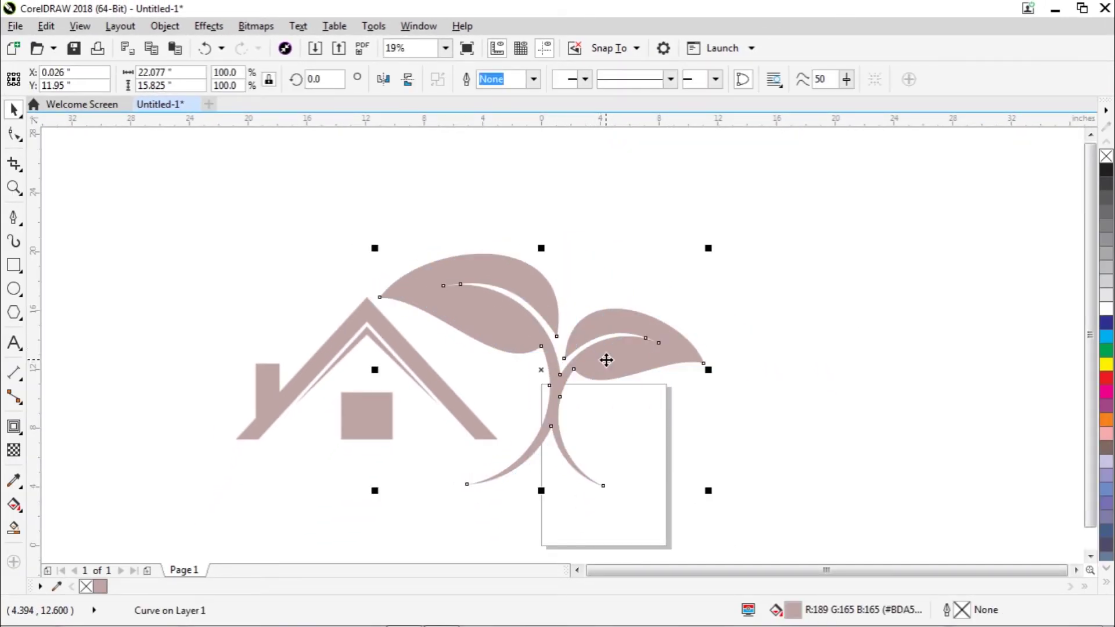
{"action": "left_click", "coordinate": [1107, 350]}
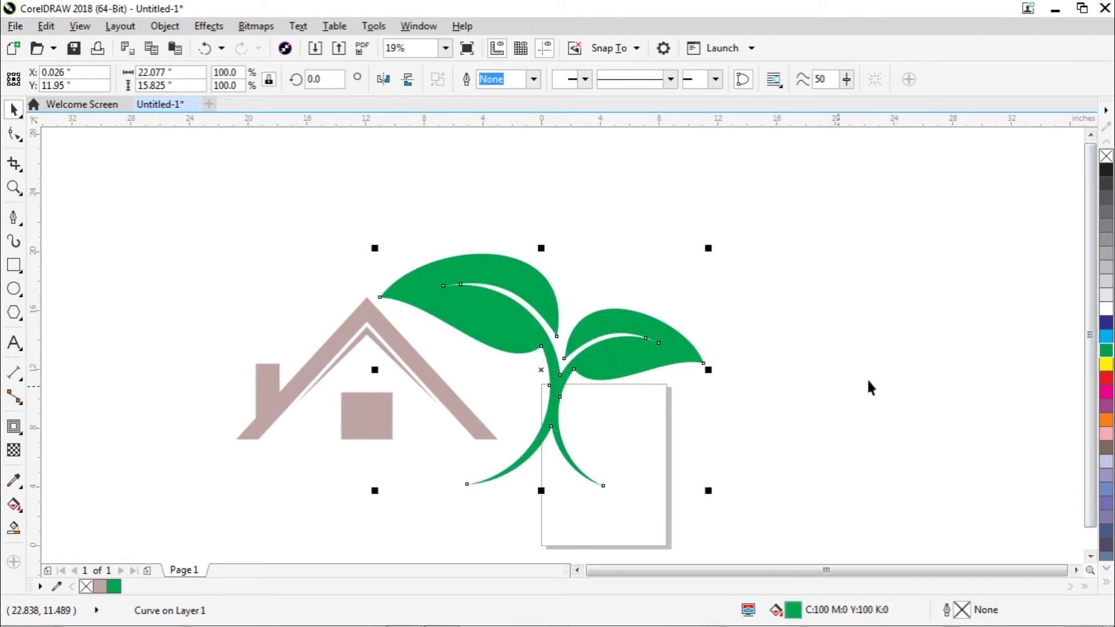
{"action": "left_click", "coordinate": [624, 405]}
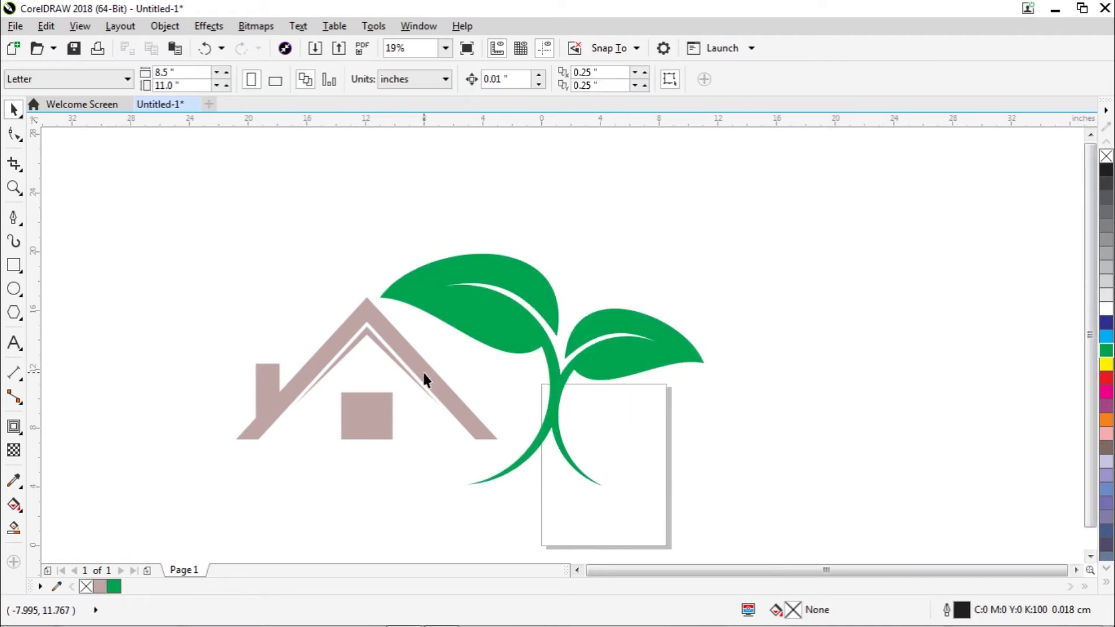
- Fill the house shape with yellow (C0 M0 Y100 K0)
{"action": "left_click", "coordinate": [447, 375]}
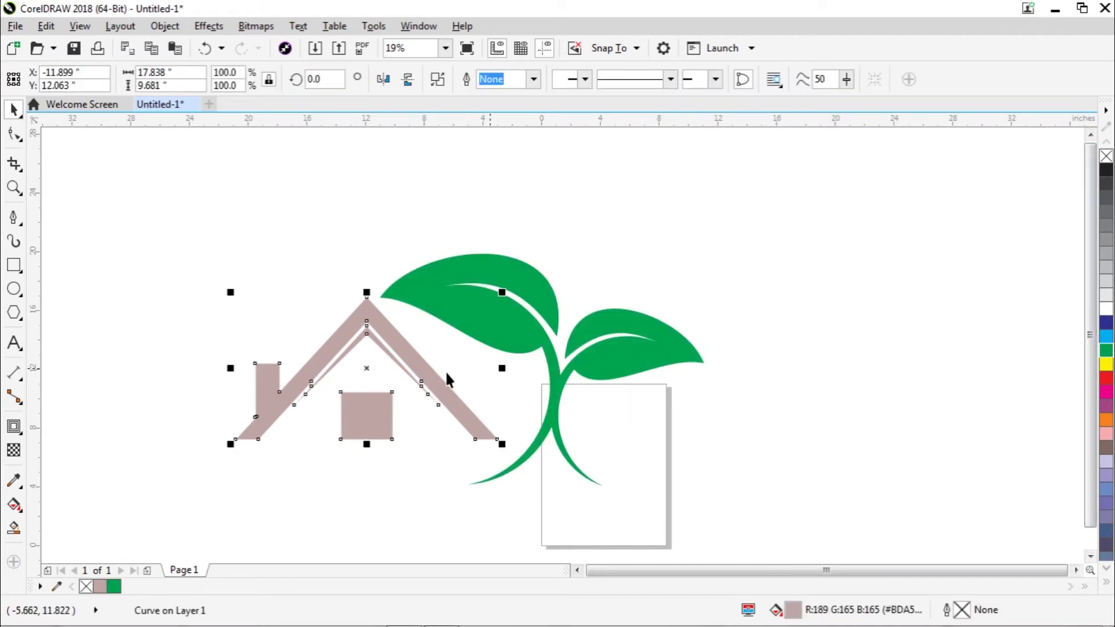
{"action": "left_click", "coordinate": [1106, 364]}
{"action": "left_click", "coordinate": [884, 371]}
- Move the plant up about 3.8 inches and raise the house about 4.8 inches to meet the larger leaf's tip
{"action": "left_click_drag", "start_coordinate": [598, 373], "coordinate": [601, 312]}
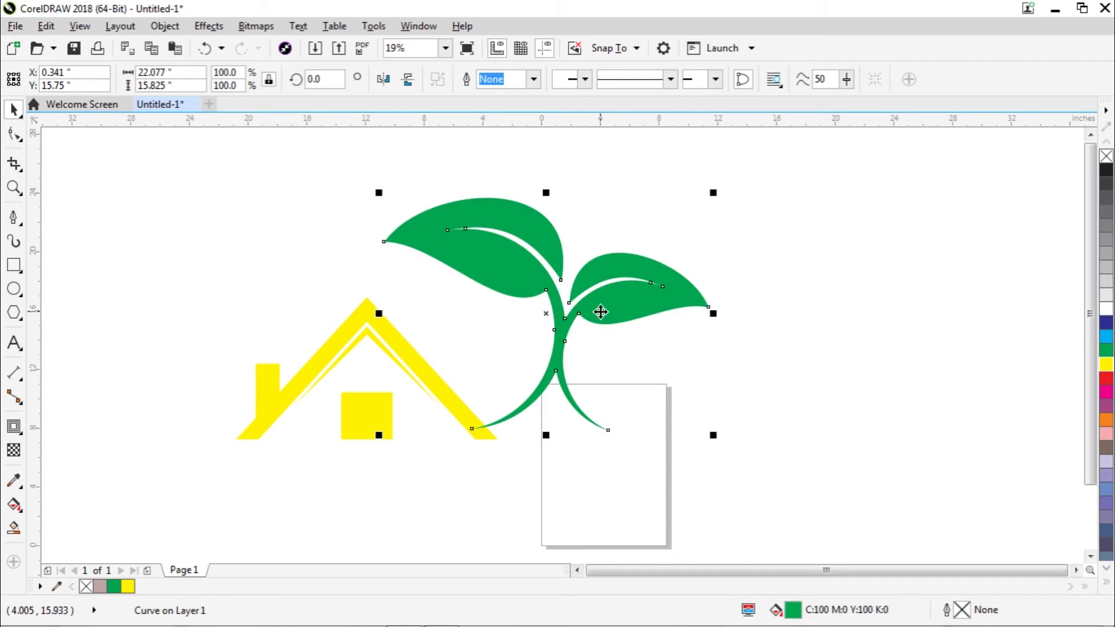
{"action": "left_click", "coordinate": [270, 329]}
{"action": "left_click_drag", "start_coordinate": [323, 357], "coordinate": [347, 314]}
{"action": "left_click", "coordinate": [684, 404]}
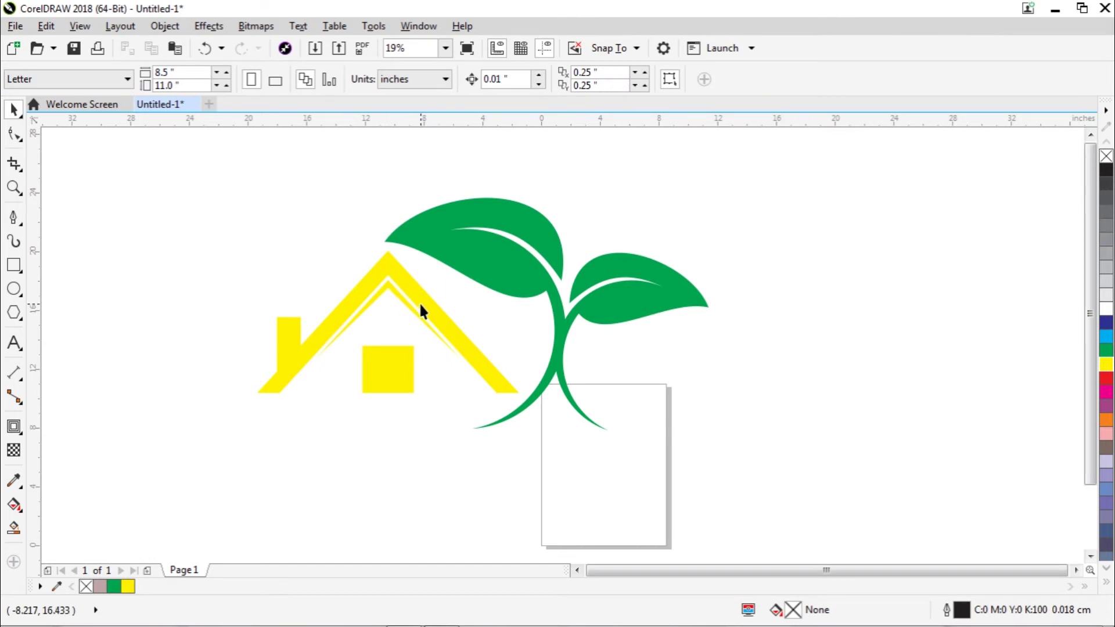
{"action": "left_click_drag", "start_coordinate": [421, 312], "coordinate": [401, 281]}
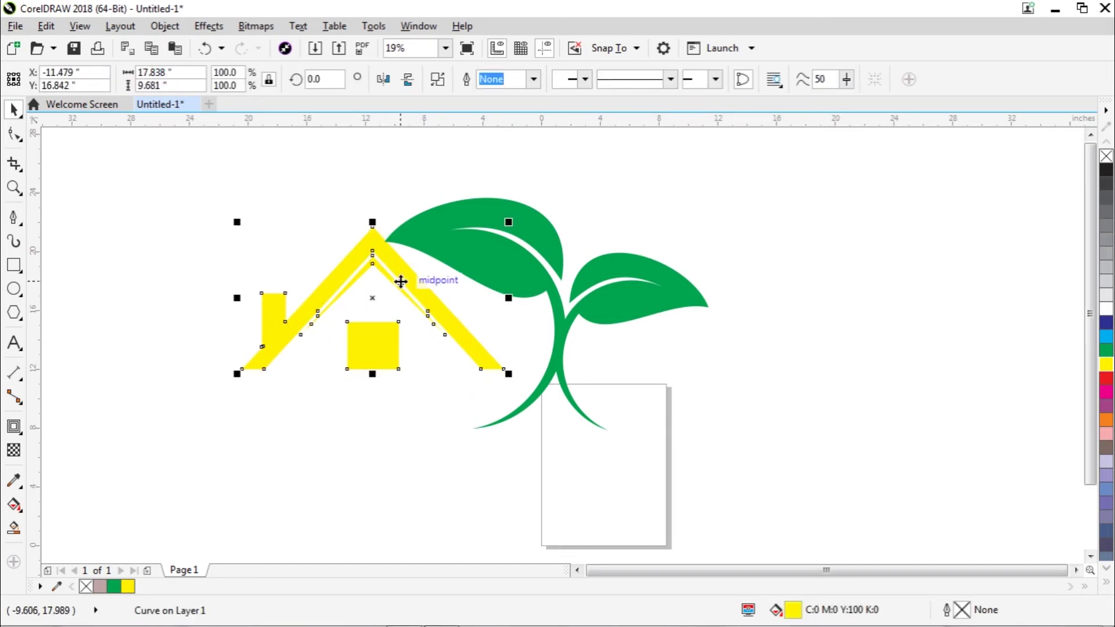
- Move the plant about 1.4 inches up and to the left so the larger leaf's tip sits just above the roof peak
{"action": "left_click", "coordinate": [558, 324]}
{"action": "left_click", "coordinate": [749, 386]}
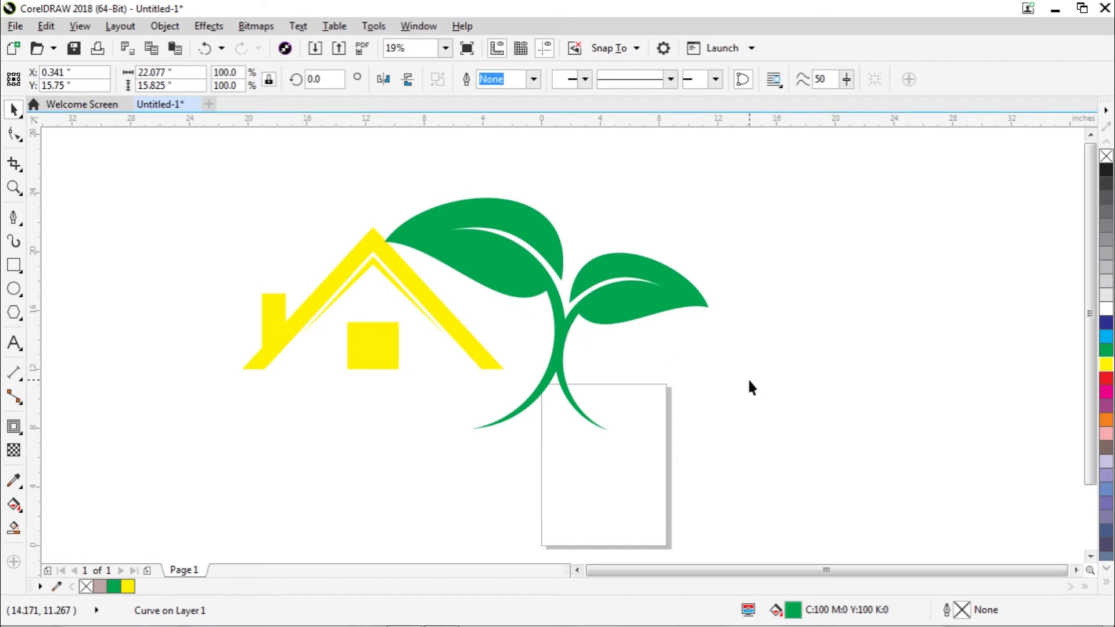
{"action": "left_click_drag", "start_coordinate": [560, 337], "coordinate": [543, 320]}
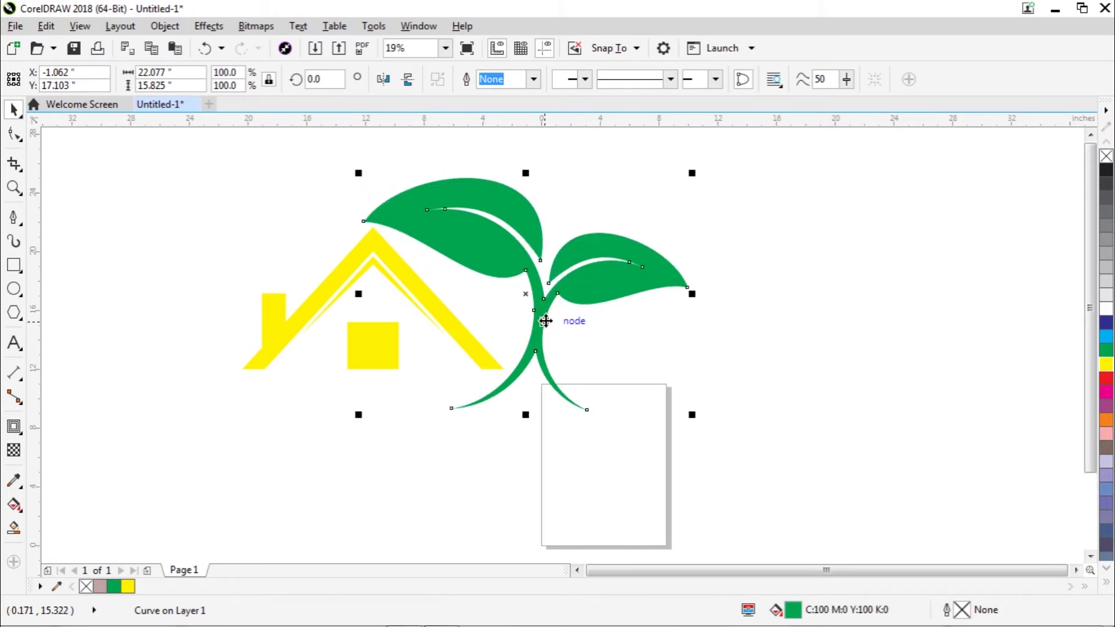
{"action": "left_click", "coordinate": [745, 363]}
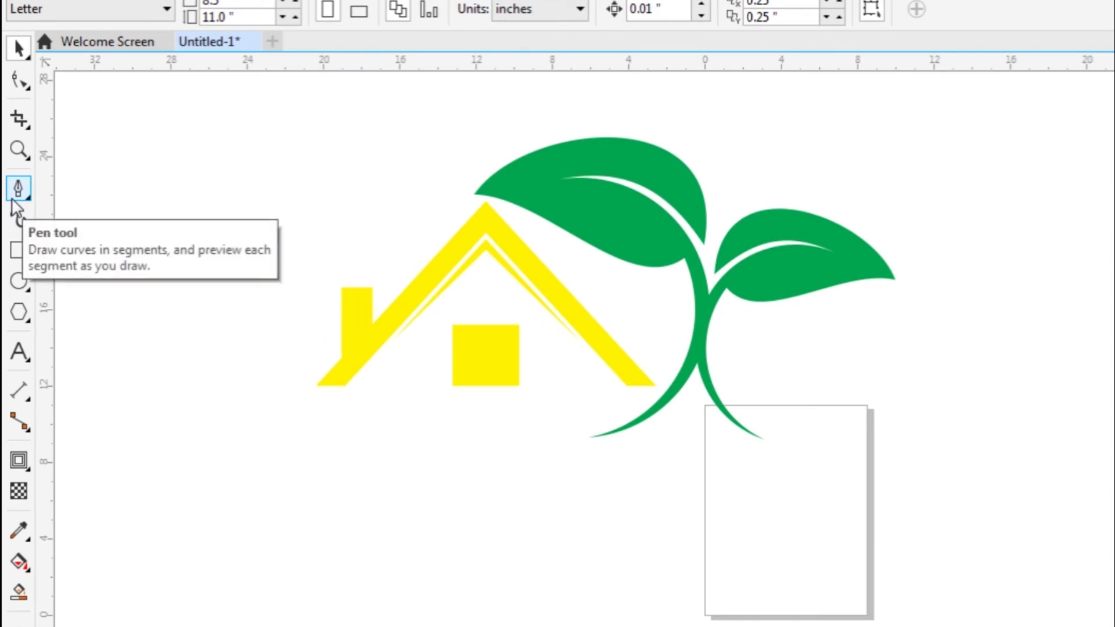
- Draw a closed two-node, nearly horizontal line about 35.2 inches long under the house and plant with the Pen tool
{"action": "left_click", "coordinate": [15, 196]}
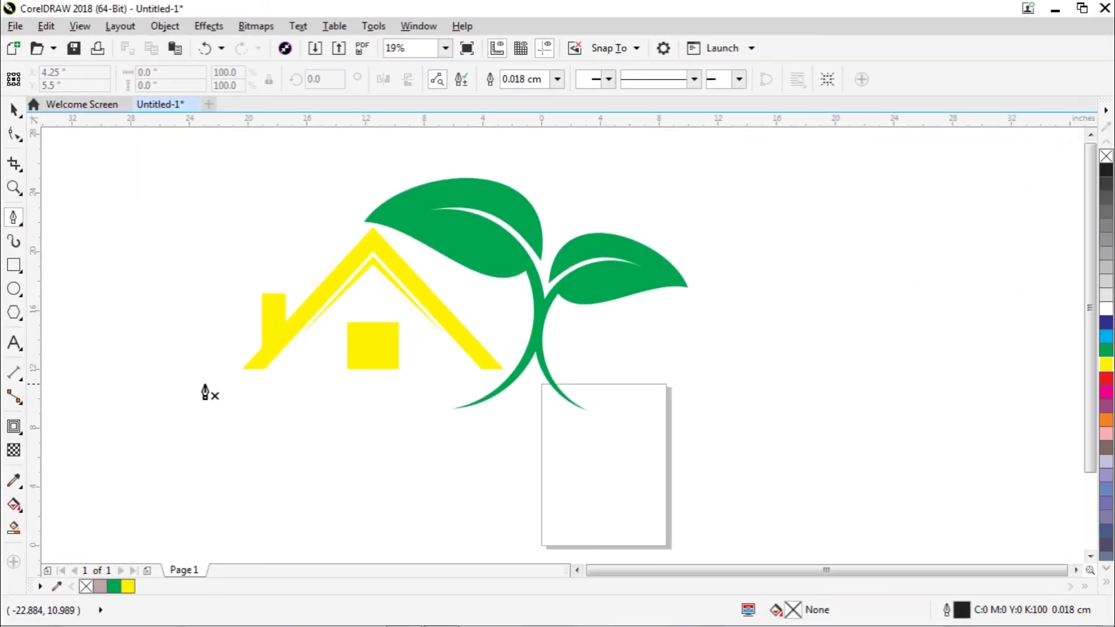
{"action": "left_click", "coordinate": [189, 391]}
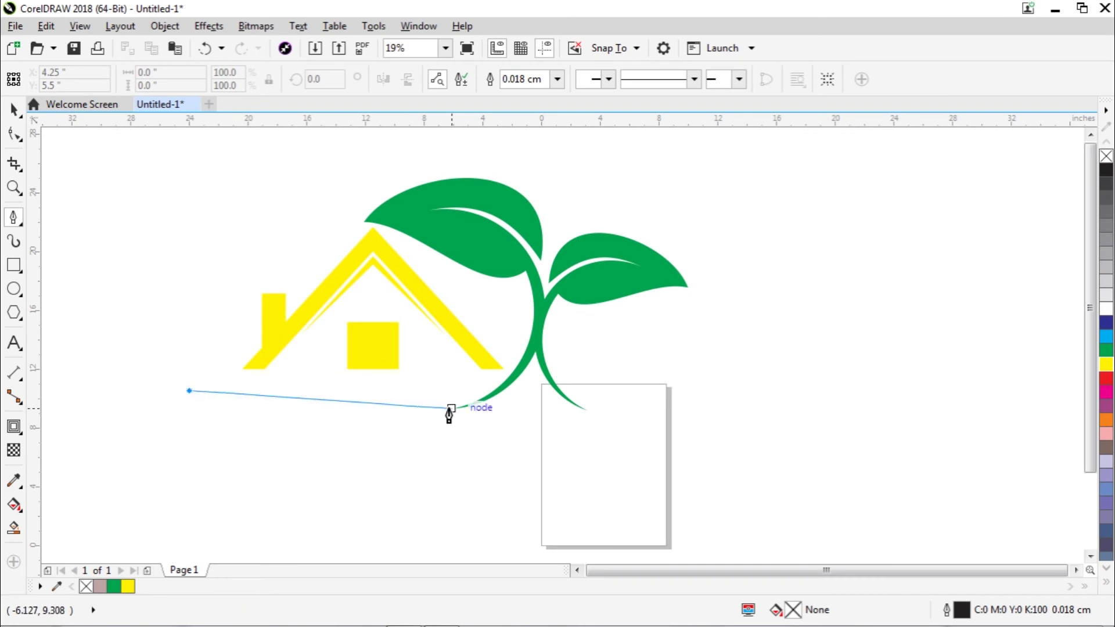
{"action": "left_click", "coordinate": [708, 381]}
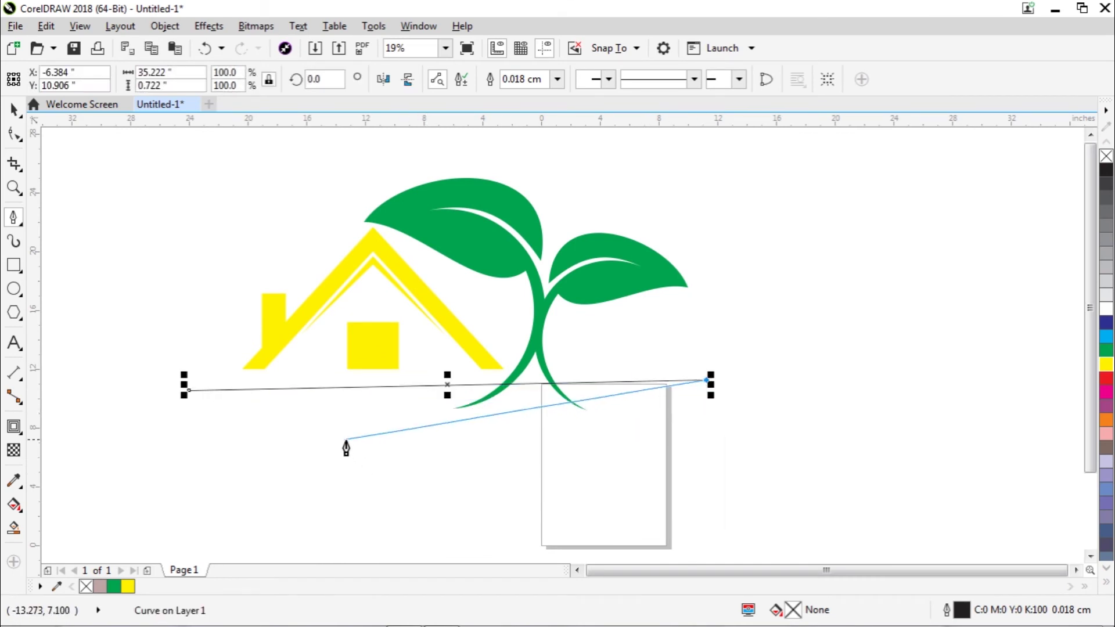
{"action": "left_click", "coordinate": [189, 391]}
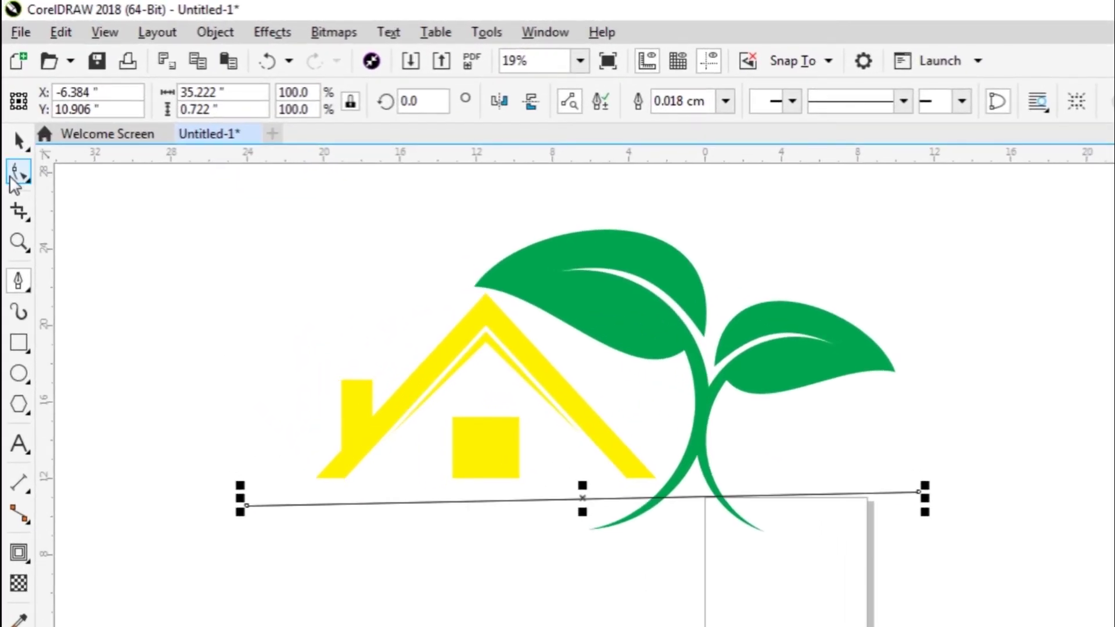
- Convert one segment of the line to a curve, bend it into an S-shaped wave and lower its right end node
{"action": "left_click", "coordinate": [16, 175]}
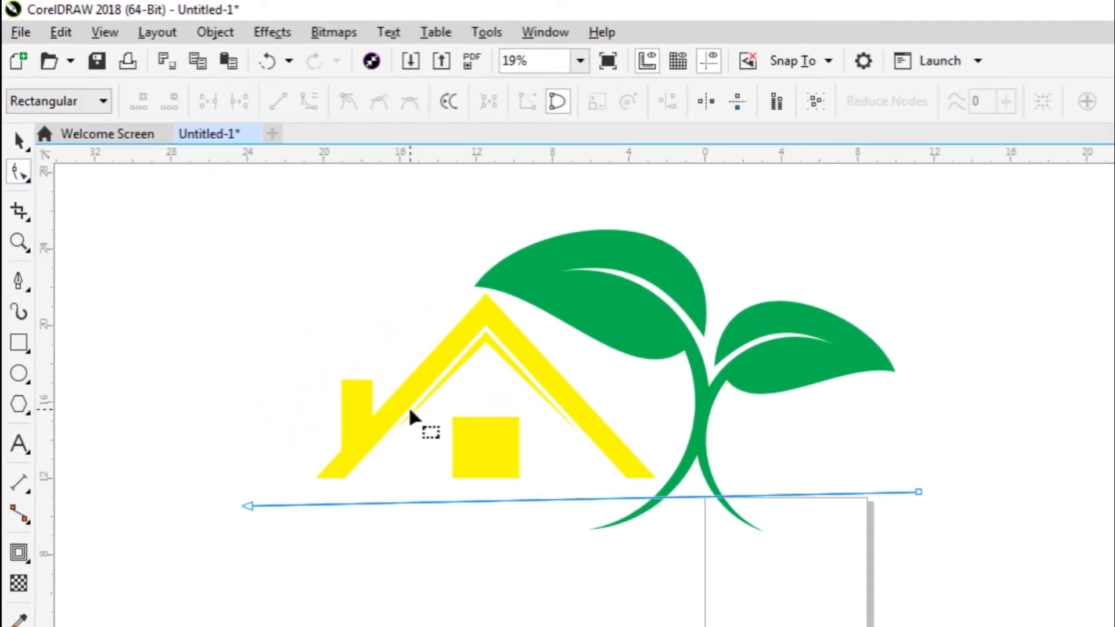
{"action": "left_click", "coordinate": [560, 500]}
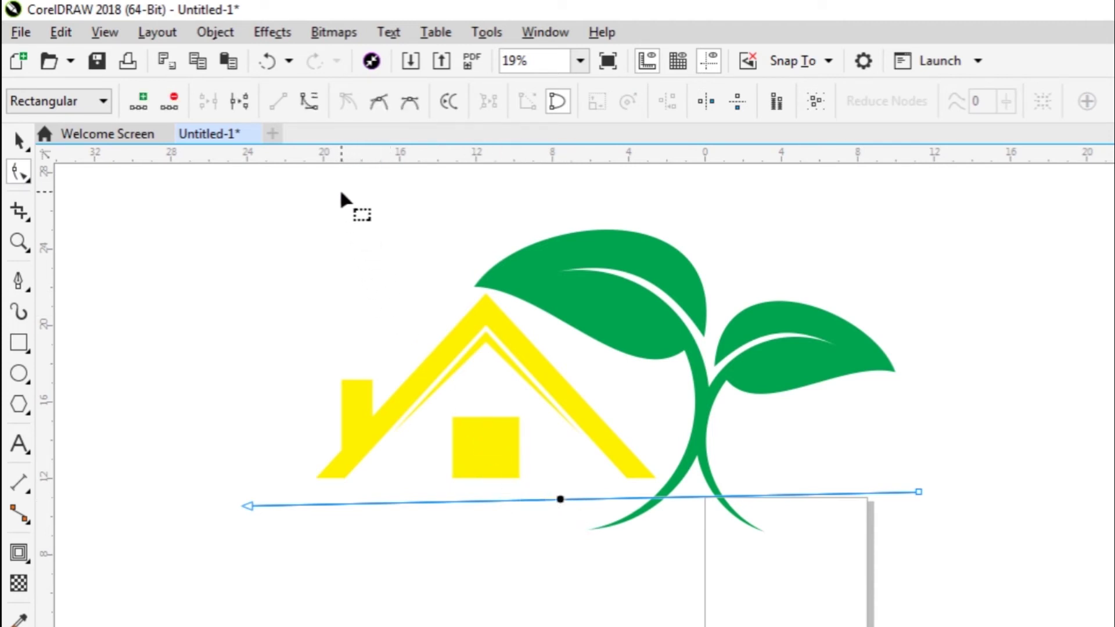
{"action": "left_click", "coordinate": [309, 102]}
{"action": "left_click_drag", "start_coordinate": [470, 505], "coordinate": [407, 587]}
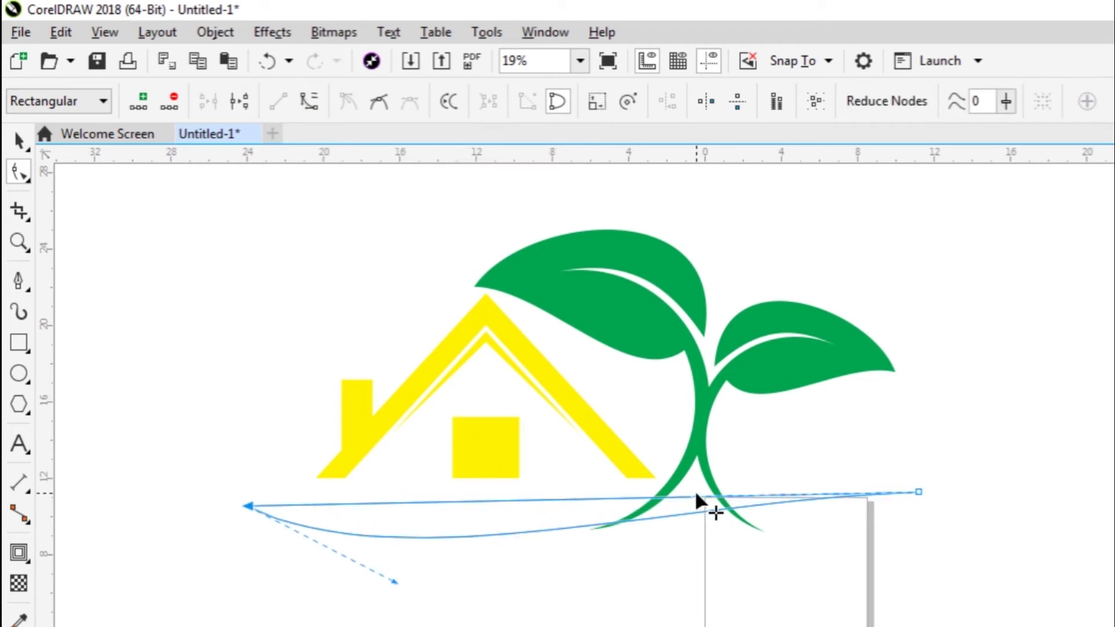
{"action": "left_click_drag", "start_coordinate": [700, 507], "coordinate": [716, 428]}
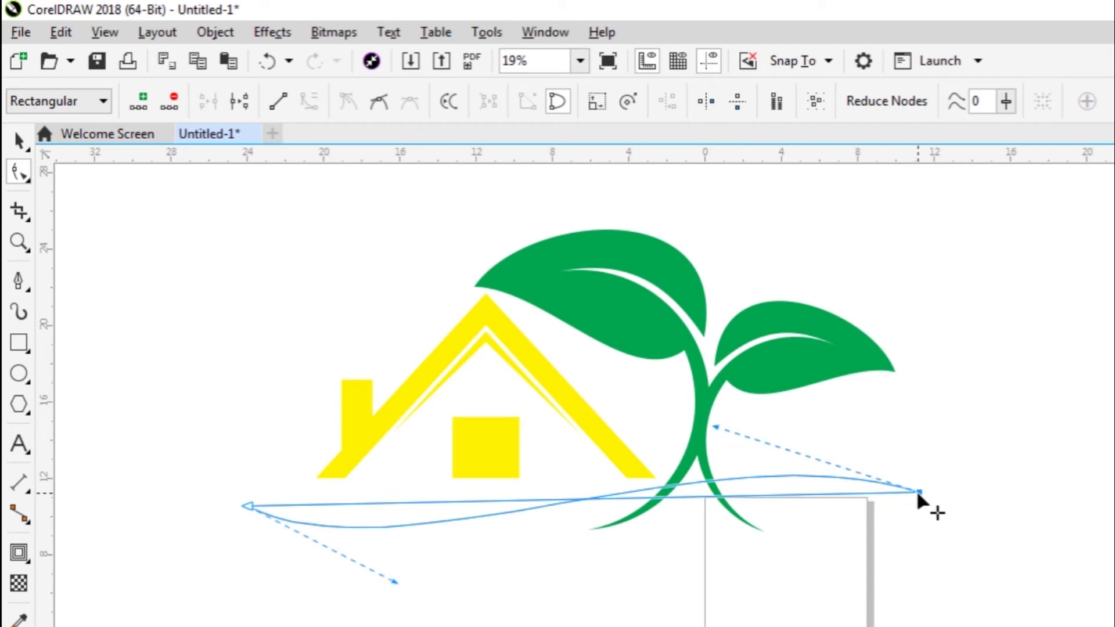
{"action": "left_click_drag", "start_coordinate": [919, 493], "coordinate": [913, 544]}
{"action": "left_click_drag", "start_coordinate": [716, 481], "coordinate": [701, 433]}
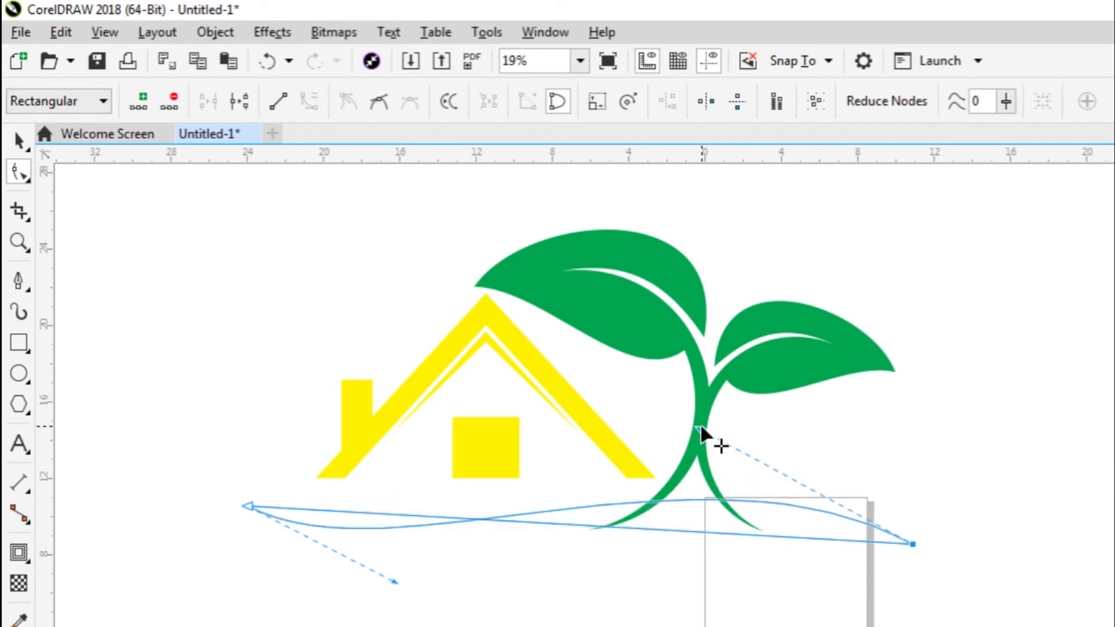
- Convert the other segment to a curve and bend it under the first, forming a thin wave band about 34.9 by 2.5 inches
{"action": "left_click", "coordinate": [570, 524]}
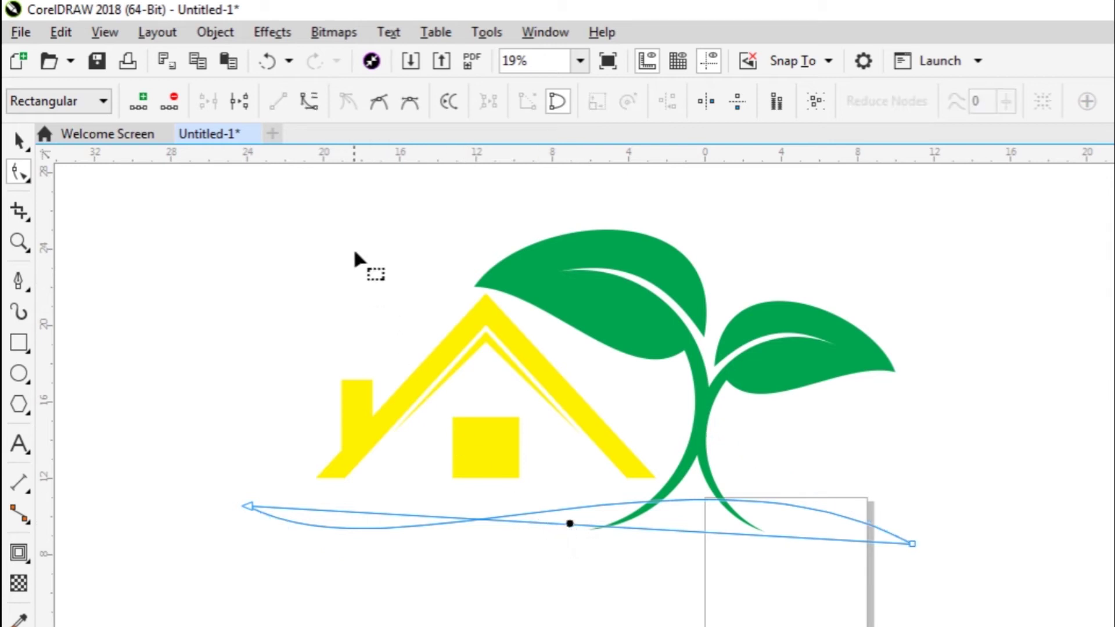
{"action": "left_click", "coordinate": [309, 110]}
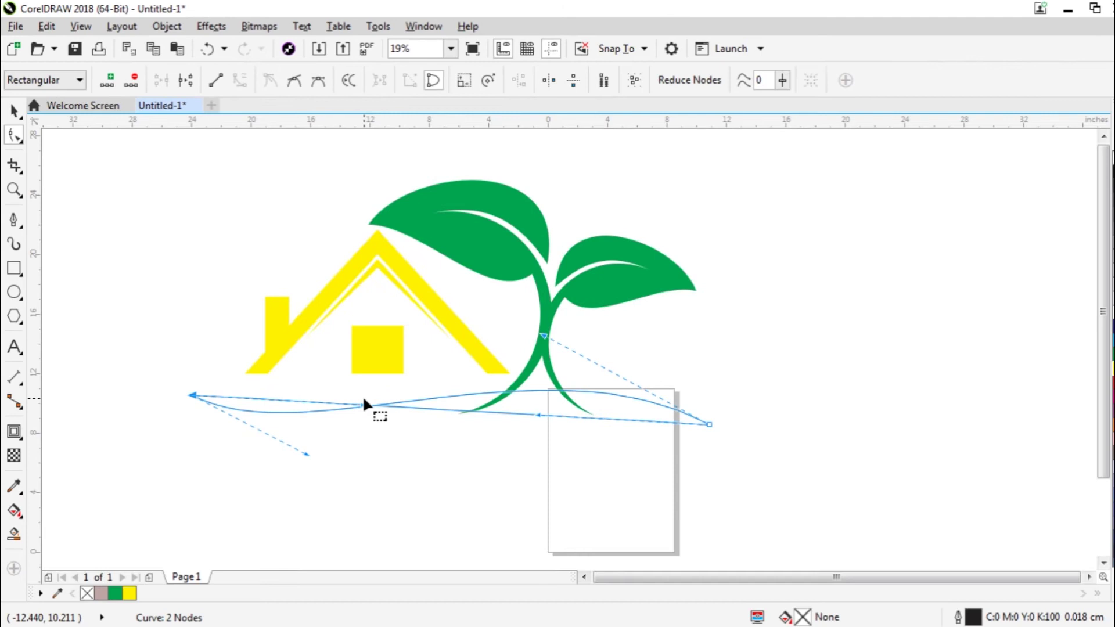
{"action": "left_click_drag", "start_coordinate": [363, 403], "coordinate": [310, 472]}
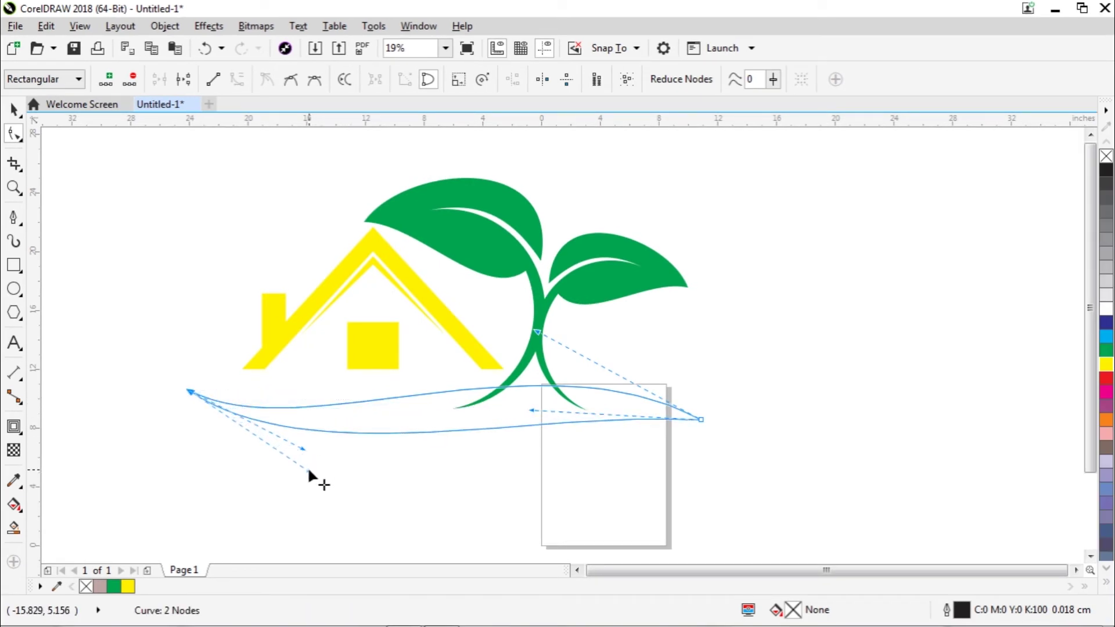
{"action": "left_click", "coordinate": [535, 409]}
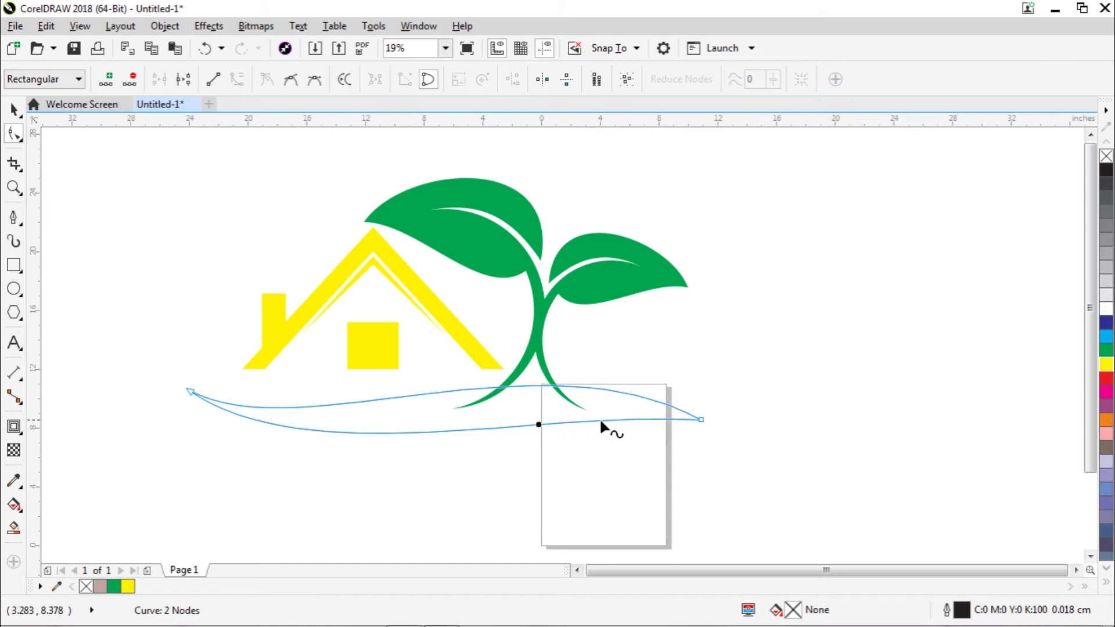
{"action": "left_click", "coordinate": [702, 418]}
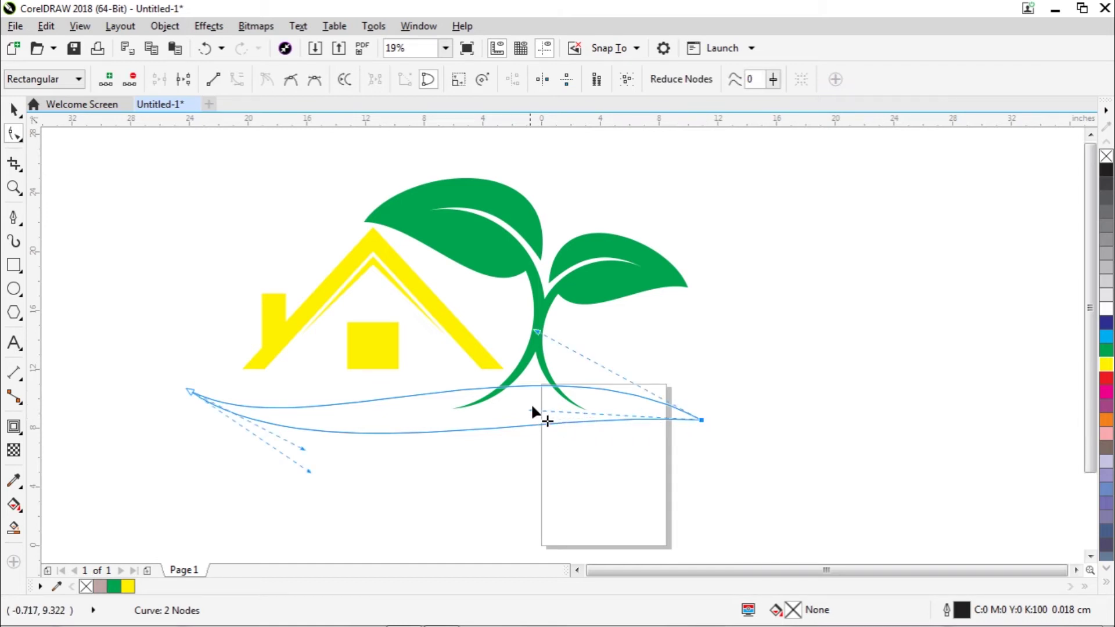
{"action": "left_click_drag", "start_coordinate": [532, 410], "coordinate": [530, 363]}
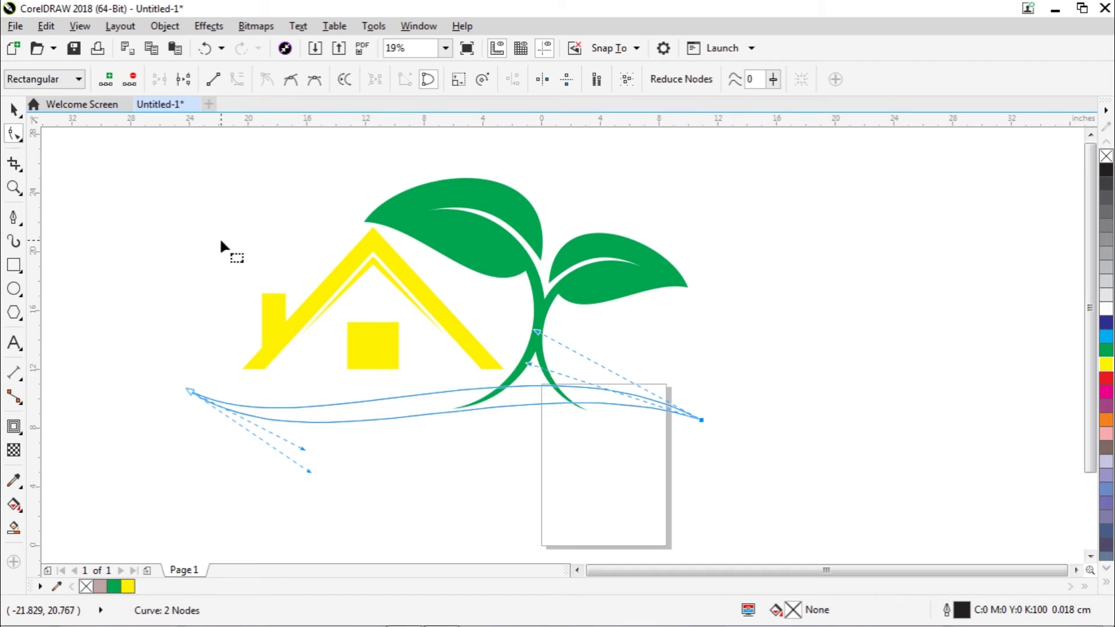
- Move the wave band about 1.7 inches left and up, and rotate it slightly clockwise to 359.222 degrees
{"action": "left_click", "coordinate": [18, 112]}
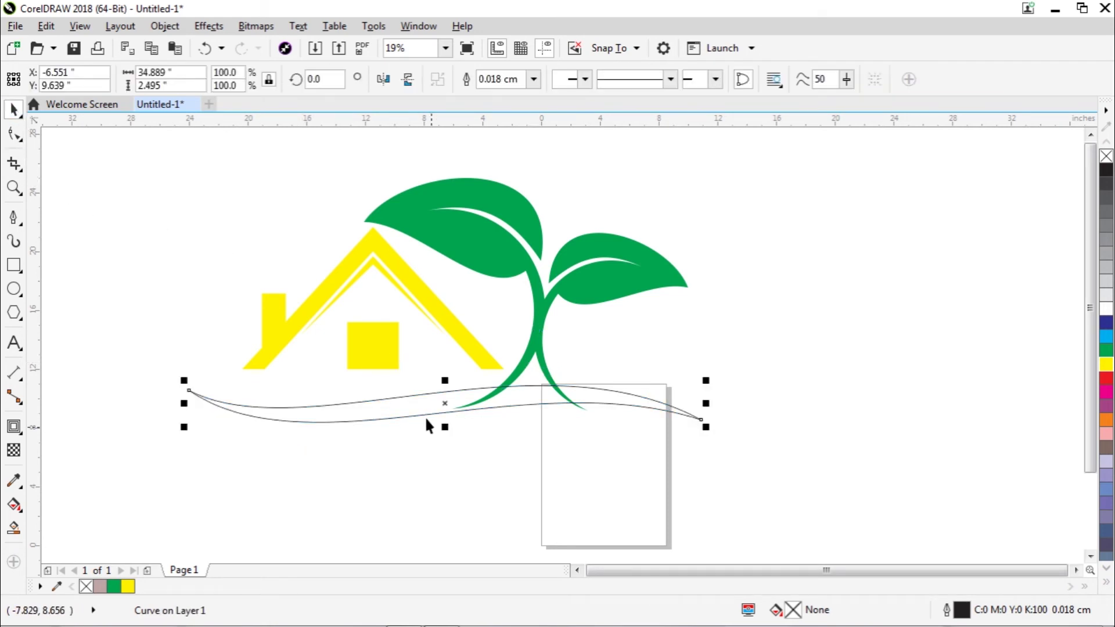
{"action": "left_click", "coordinate": [452, 450]}
{"action": "left_click_drag", "start_coordinate": [445, 412], "coordinate": [423, 395]}
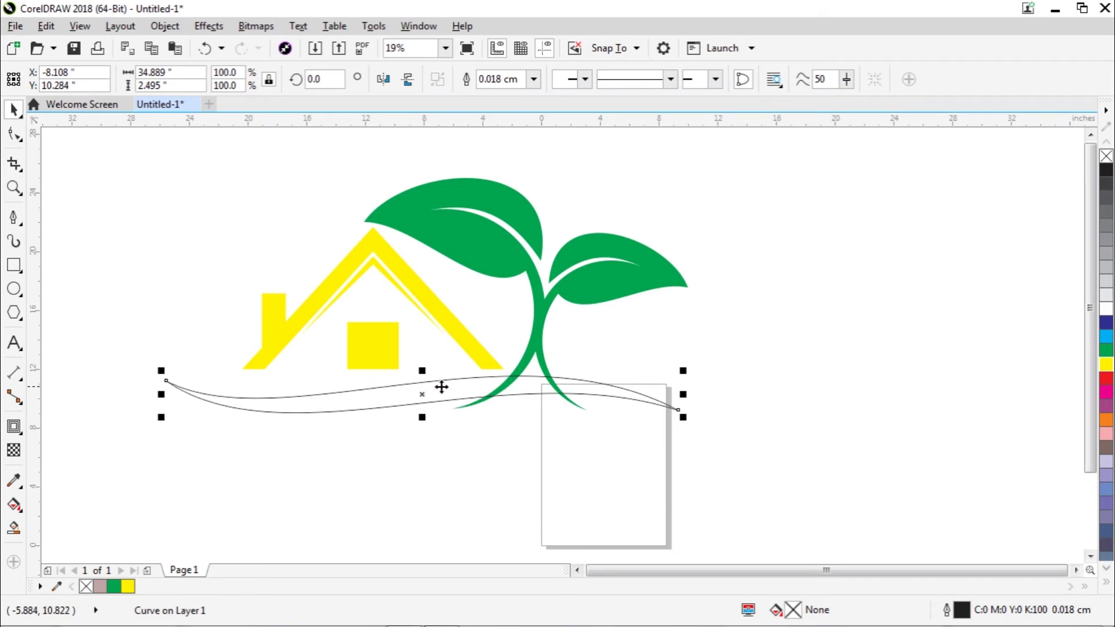
{"action": "left_click", "coordinate": [423, 394]}
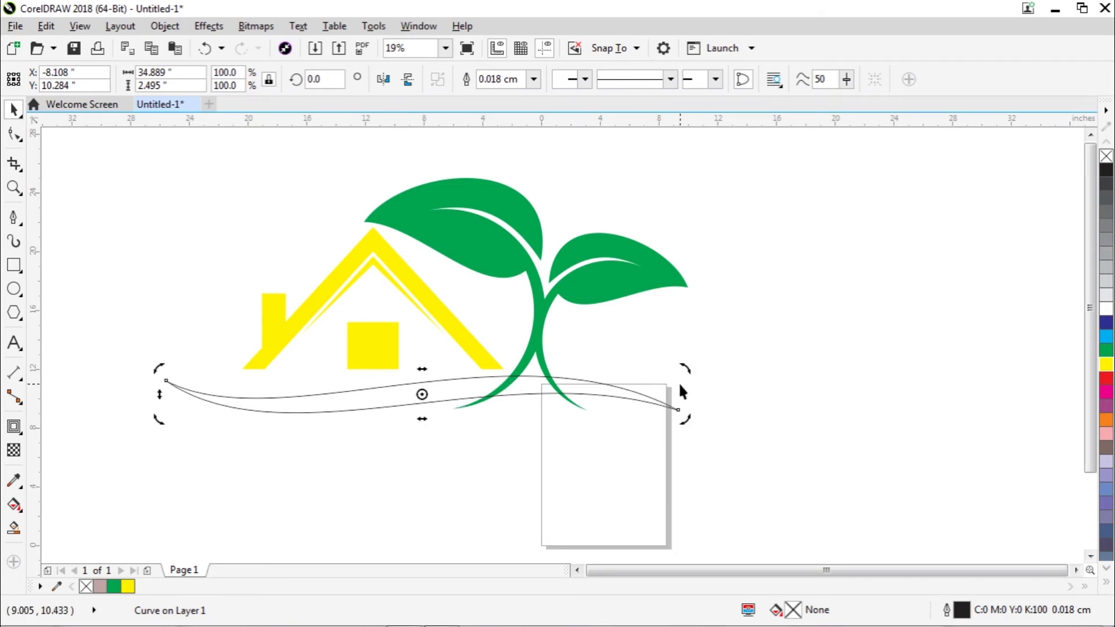
{"action": "left_click_drag", "start_coordinate": [687, 367], "coordinate": [692, 376]}
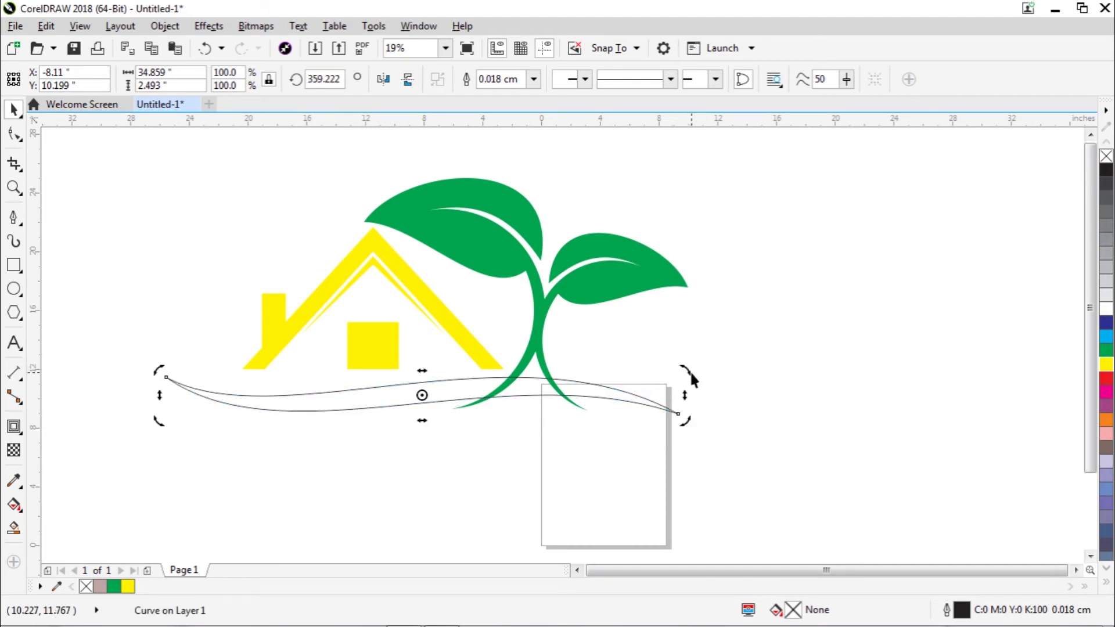
{"action": "left_click", "coordinate": [549, 430]}
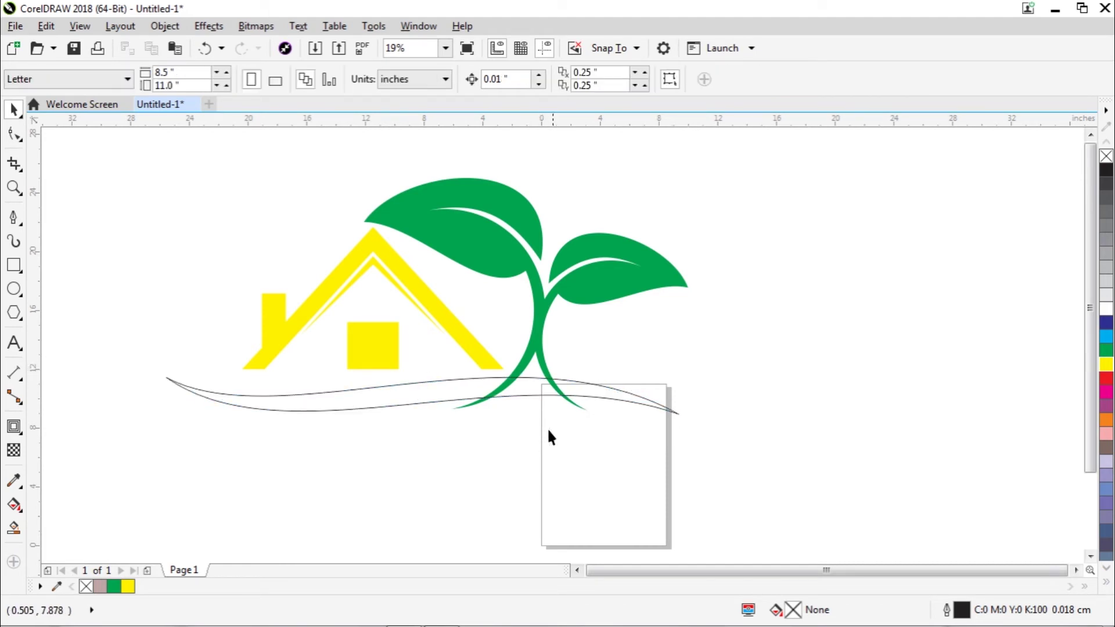
- Rotate the wave band further clockwise to 357.842 degrees and nudge it slightly upward beneath the house
{"action": "left_click", "coordinate": [530, 389]}
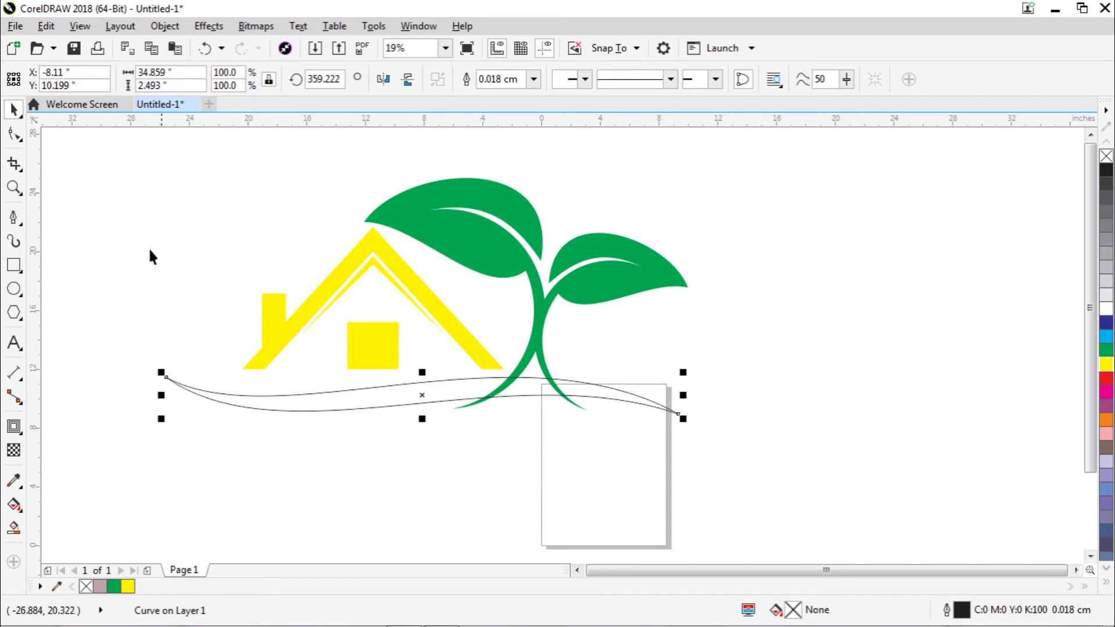
{"action": "left_click", "coordinate": [425, 398]}
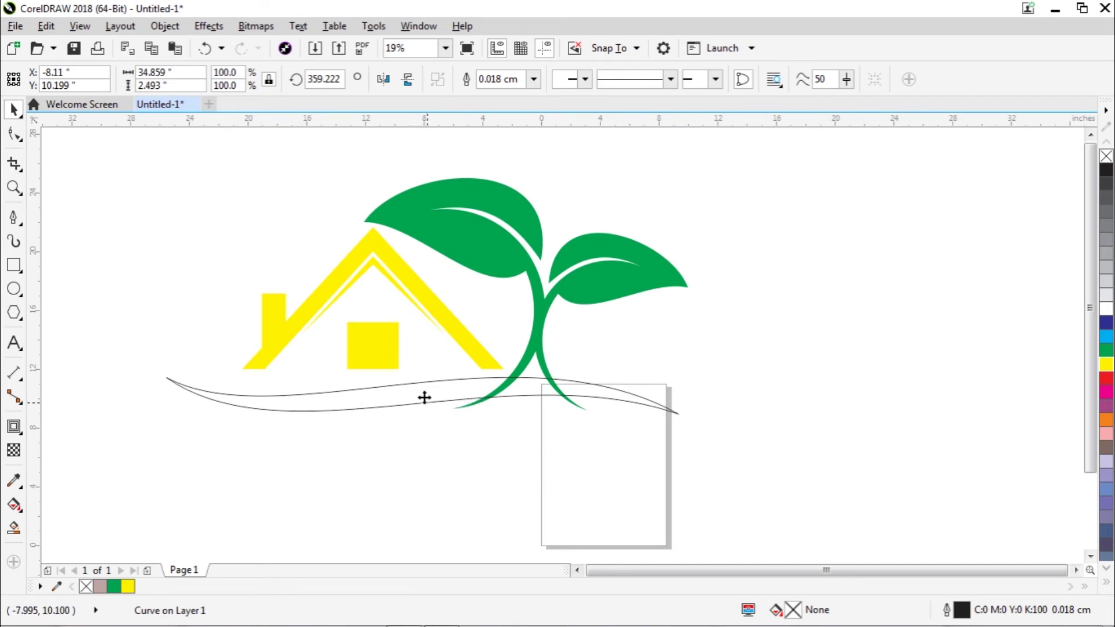
{"action": "left_click_drag", "start_coordinate": [686, 370], "coordinate": [692, 378]}
{"action": "left_click", "coordinate": [563, 430]}
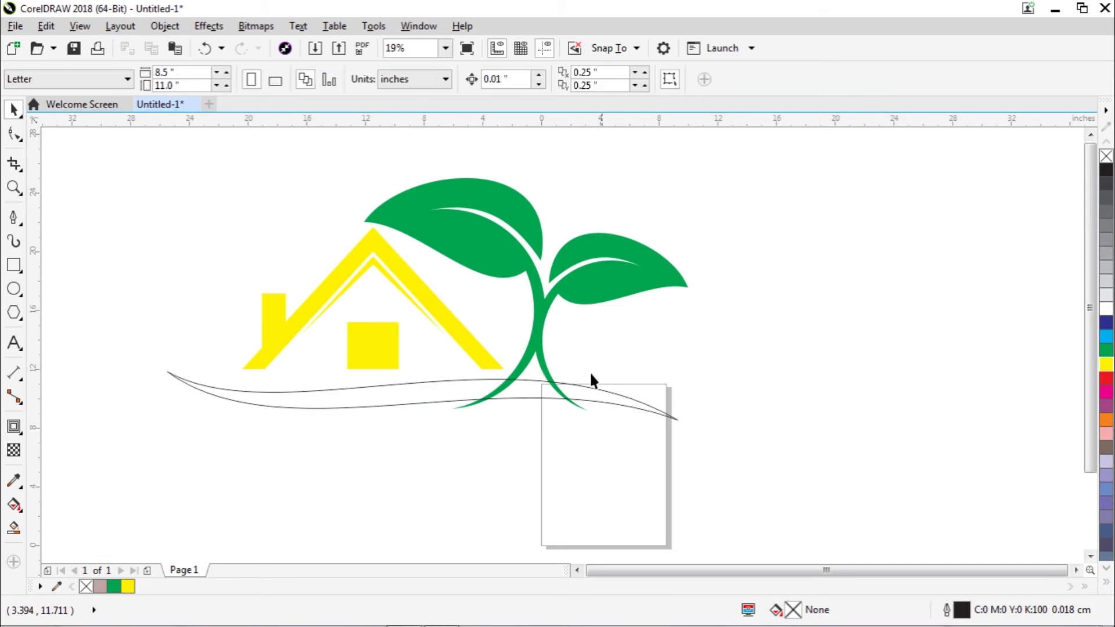
{"action": "left_click", "coordinate": [527, 396]}
{"action": "left_click_drag", "start_coordinate": [526, 396], "coordinate": [527, 392]}
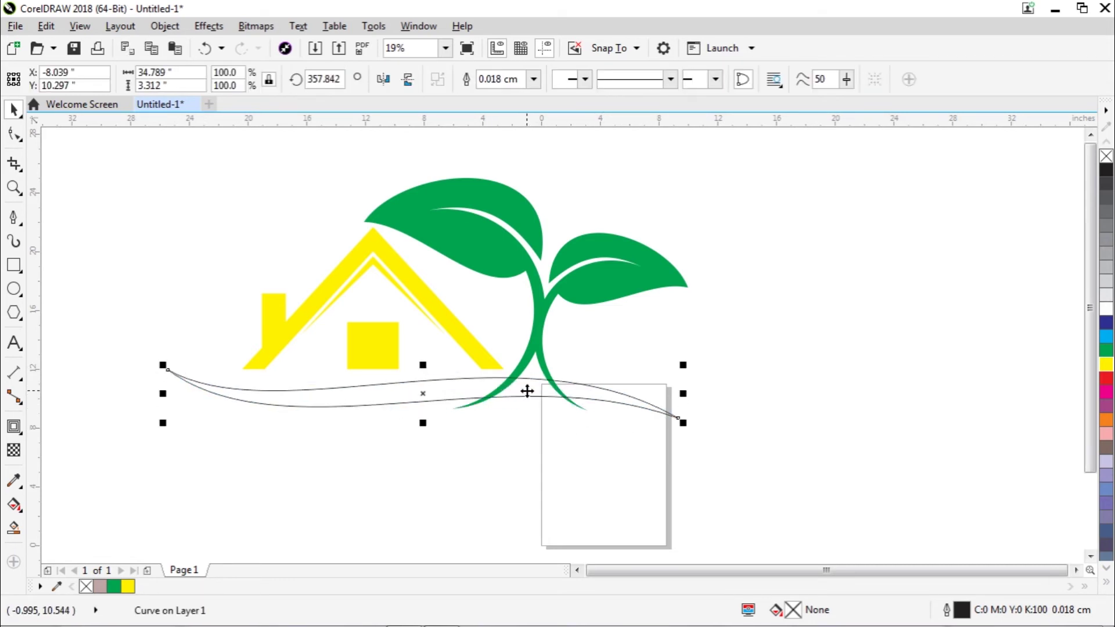
{"action": "left_click", "coordinate": [551, 439]}
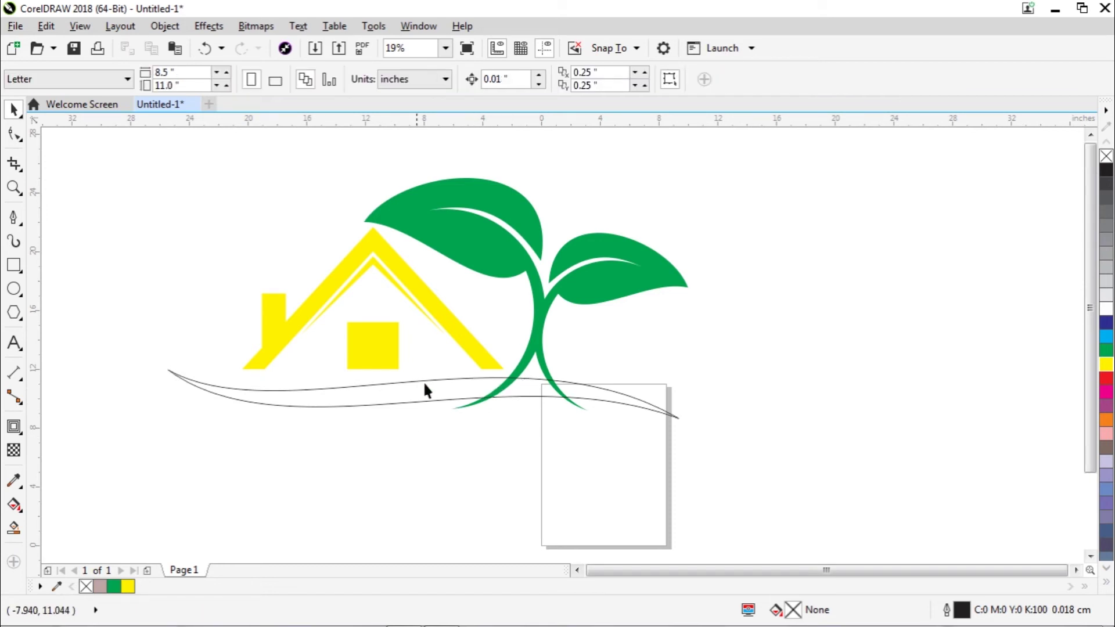
- Move the wave band and plant together about 2.4 inches right and trim the plant with the wave
{"action": "left_click", "coordinate": [461, 387]}
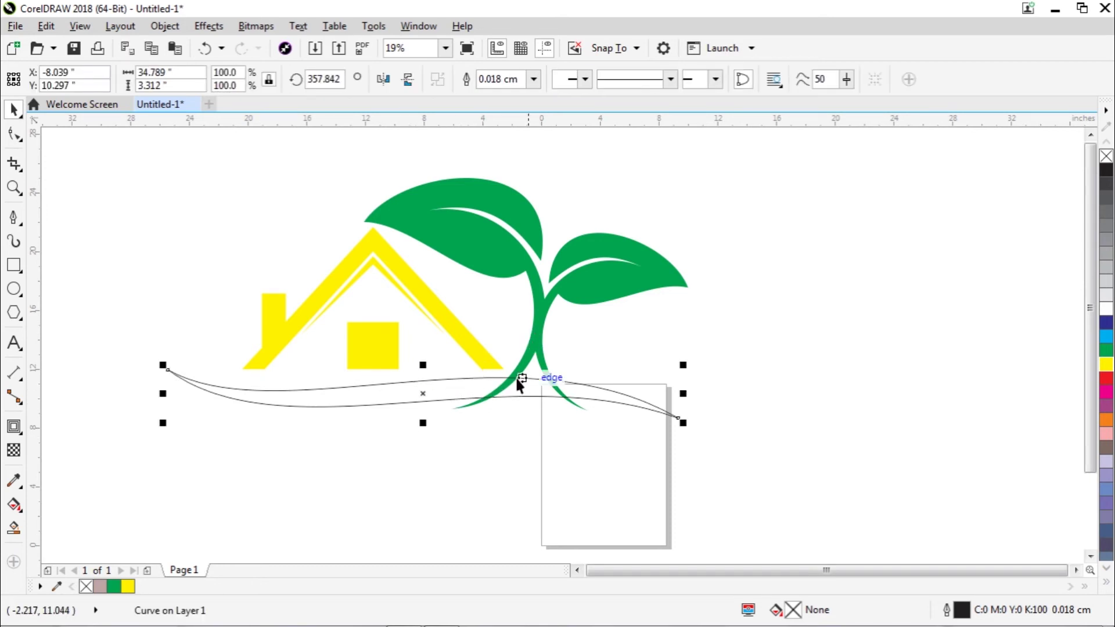
{"action": "left_click", "coordinate": [591, 286], "text": "shift"}
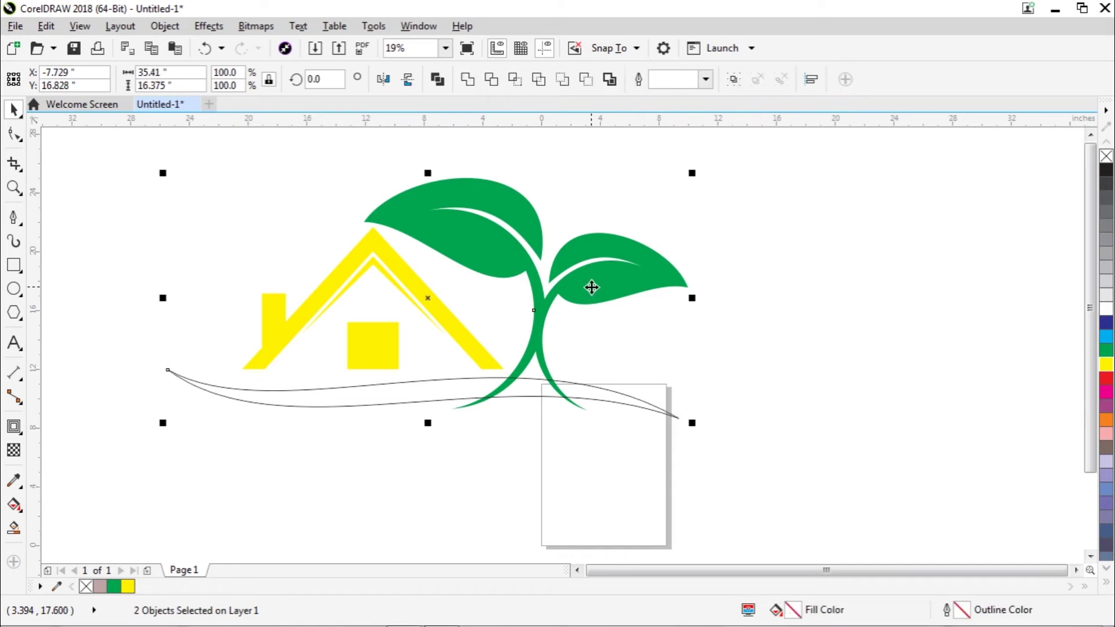
{"action": "left_click_drag", "start_coordinate": [534, 311], "coordinate": [568, 310]}
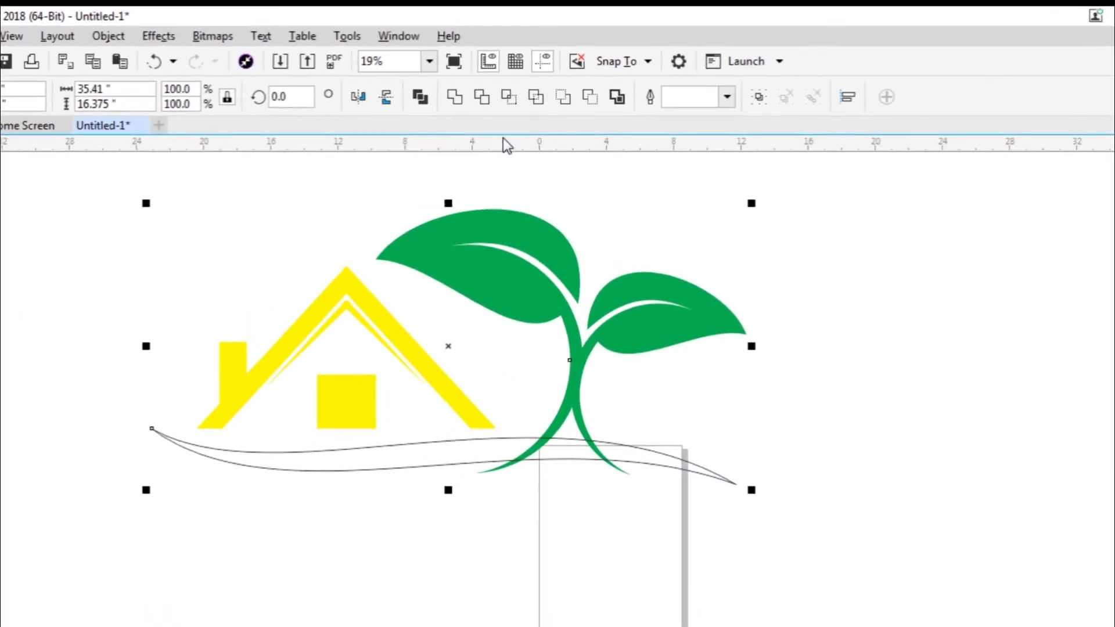
{"action": "left_click", "coordinate": [472, 117]}
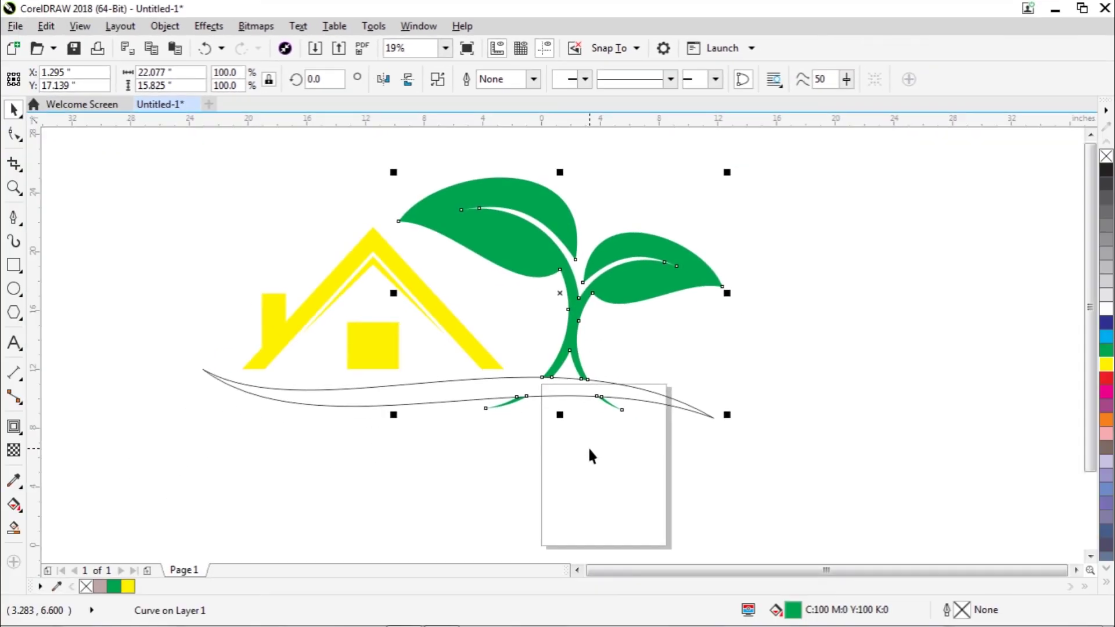
{"action": "left_click", "coordinate": [590, 440]}
- Break the trimmed plant curve apart into separate objects
{"action": "left_click", "coordinate": [574, 309]}
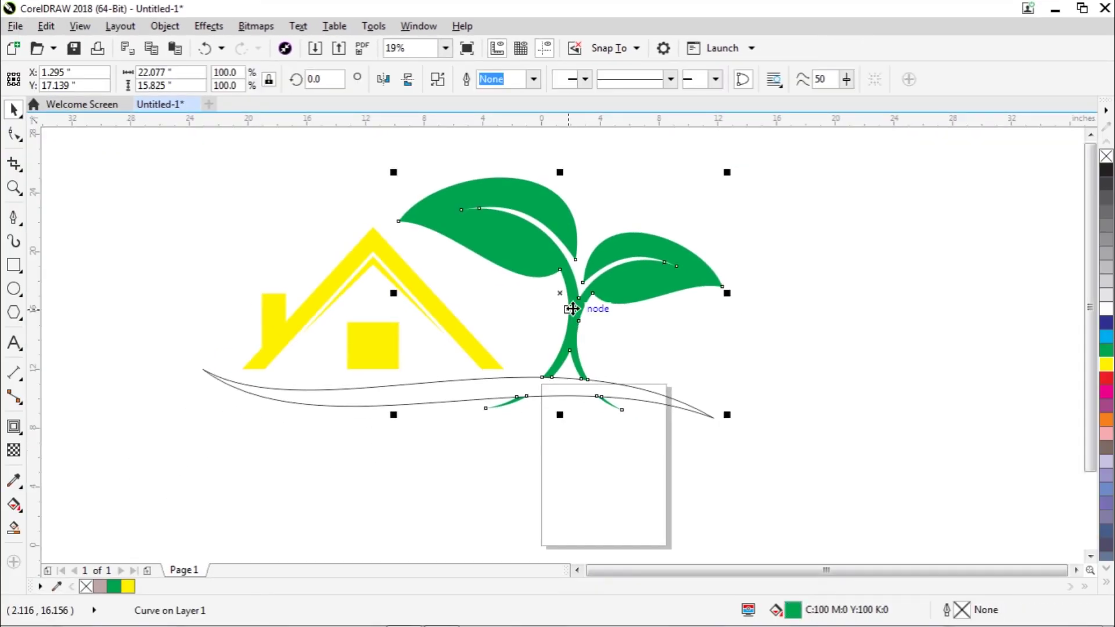
{"action": "left_click", "coordinate": [573, 310]}
{"action": "right_click", "coordinate": [573, 309]}
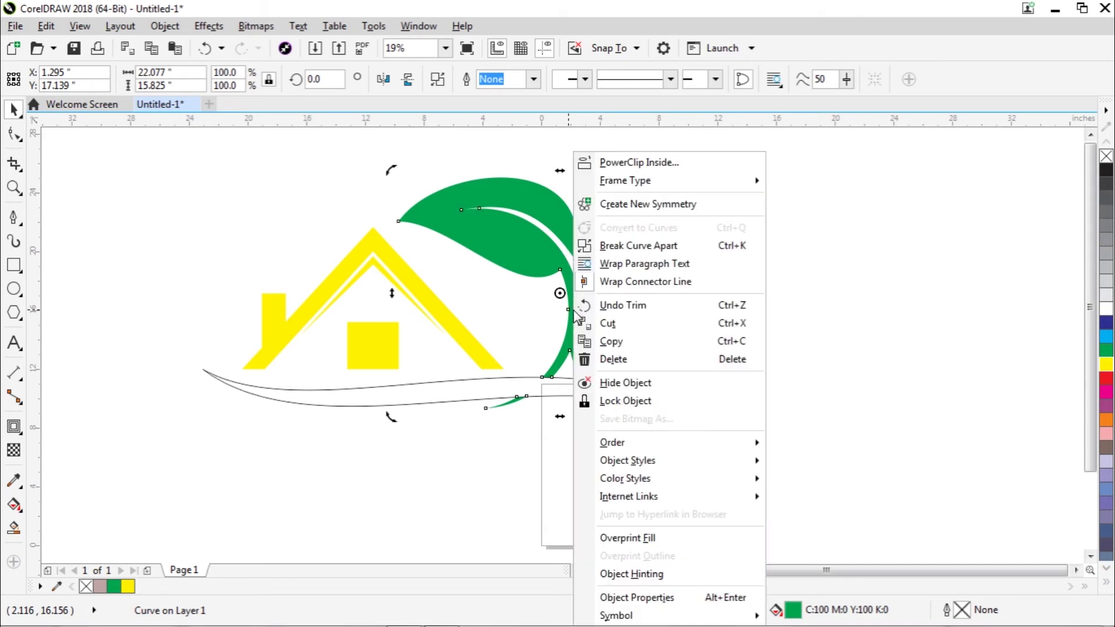
{"action": "left_click", "coordinate": [617, 247]}
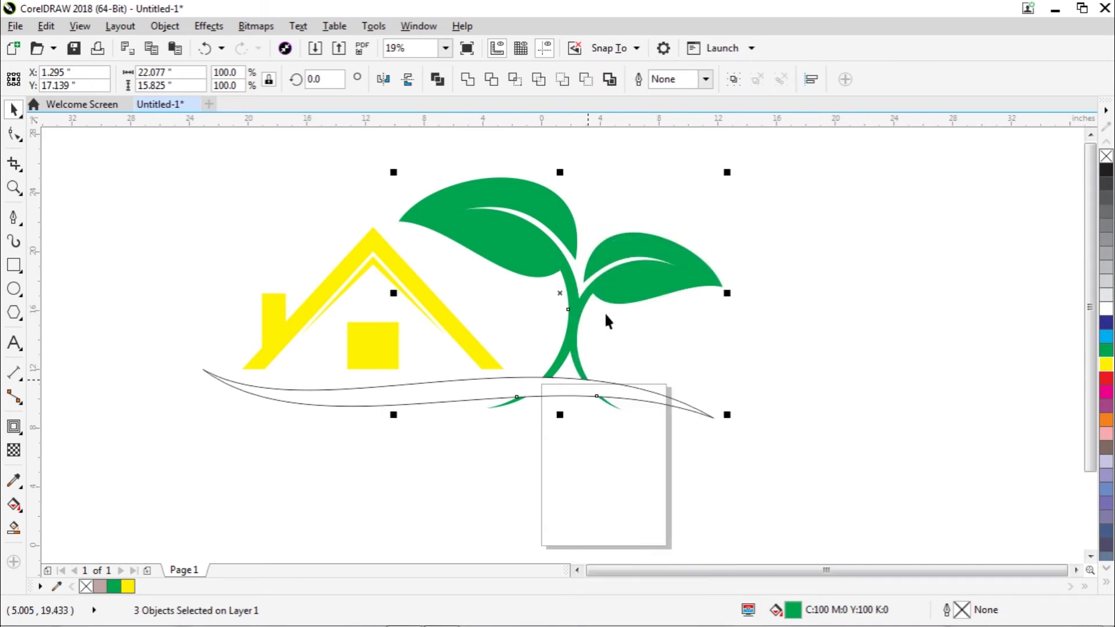
- Move the two cut-off root tips about 2.7 inches down and 2.4 inches left, away from the wave
{"action": "left_click", "coordinate": [596, 514]}
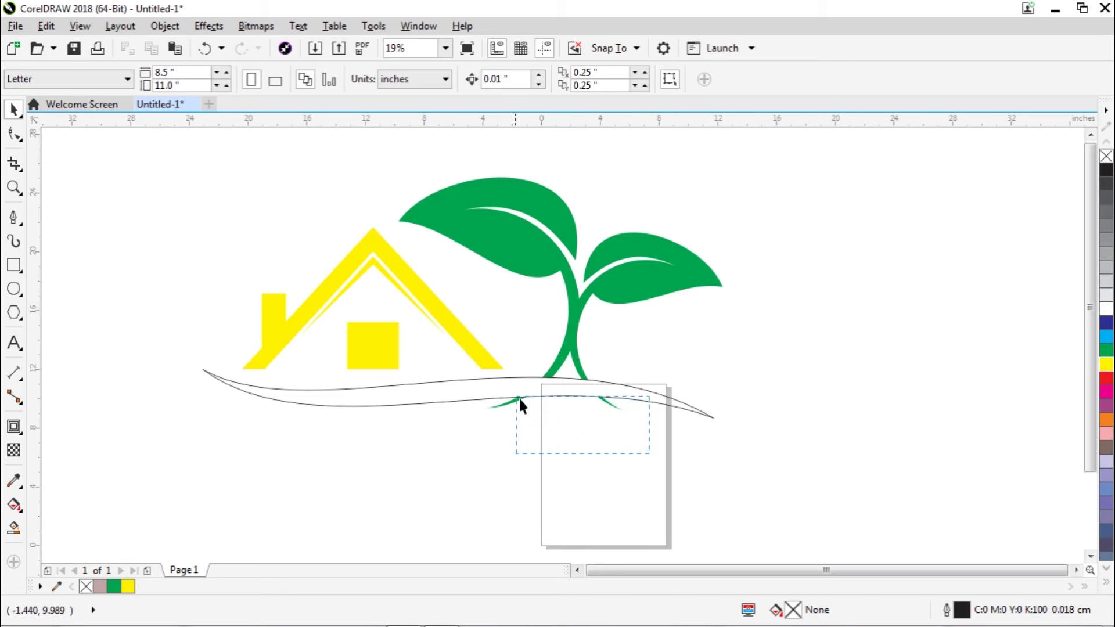
{"action": "left_click_drag", "start_coordinate": [482, 381], "coordinate": [484, 383]}
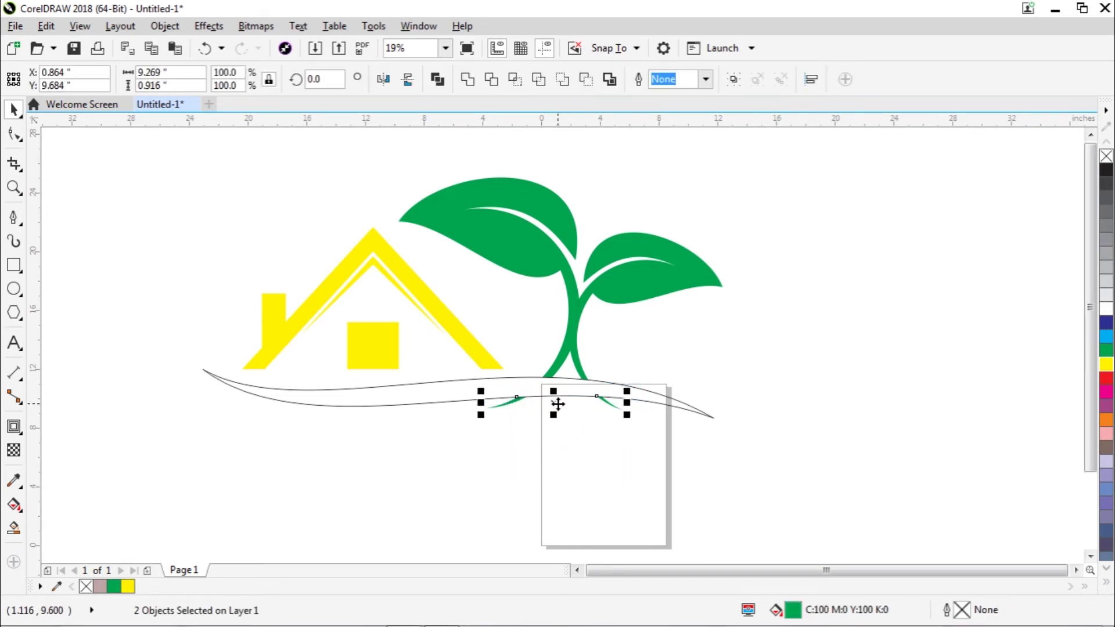
{"action": "left_click_drag", "start_coordinate": [558, 404], "coordinate": [529, 444]}
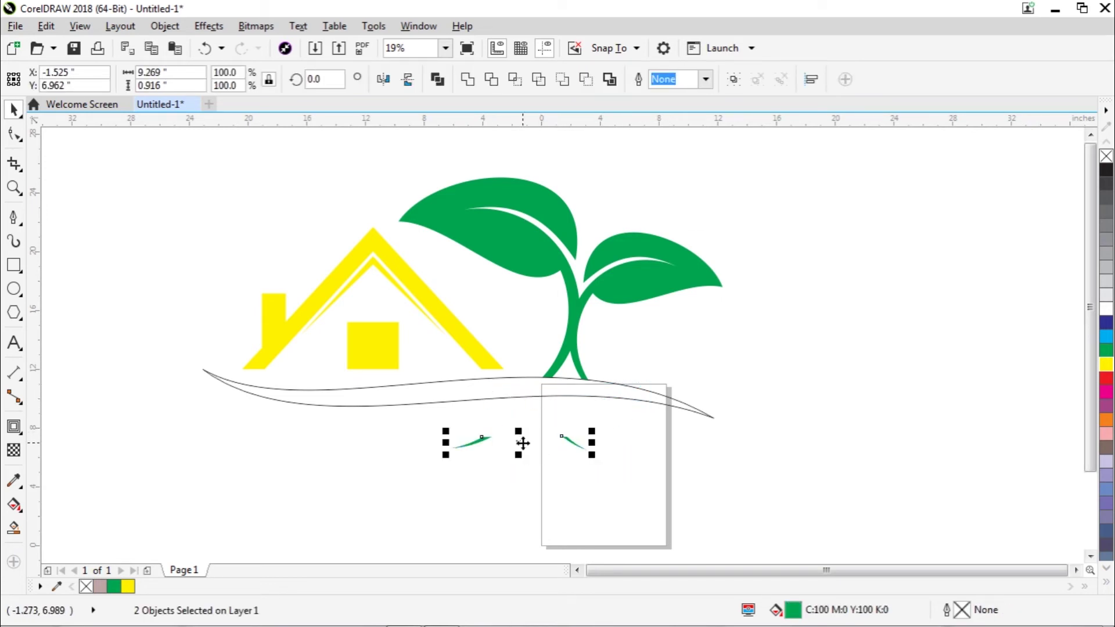
- Delete the two cut-off root tips and flatten the wave band from below to about 2.44 inches high
{"action": "right_click", "coordinate": [523, 443]}
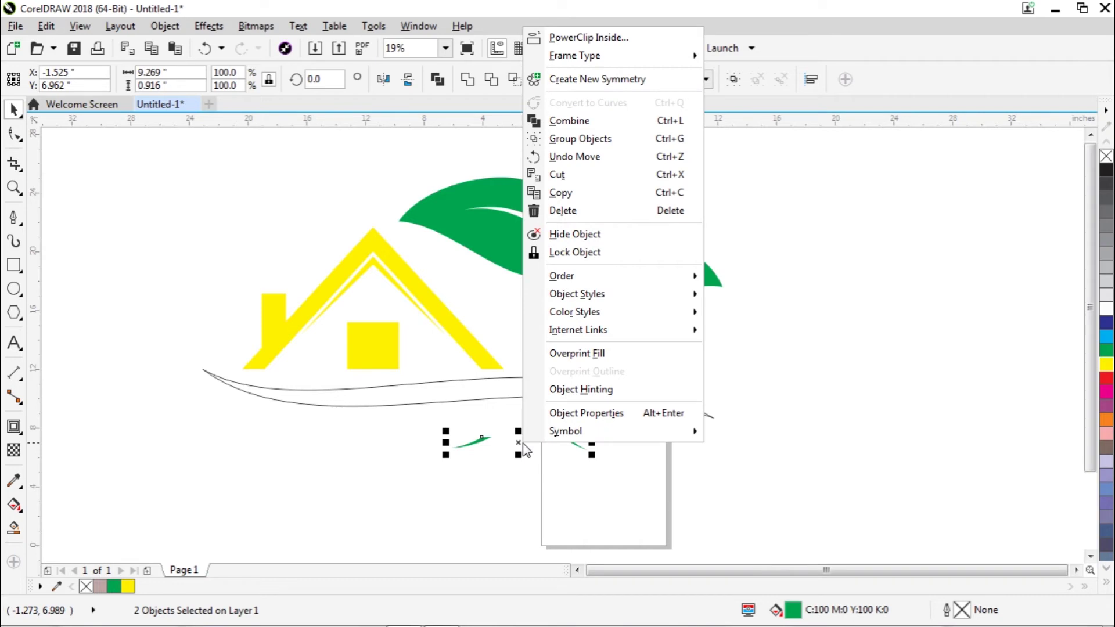
{"action": "left_click", "coordinate": [558, 211]}
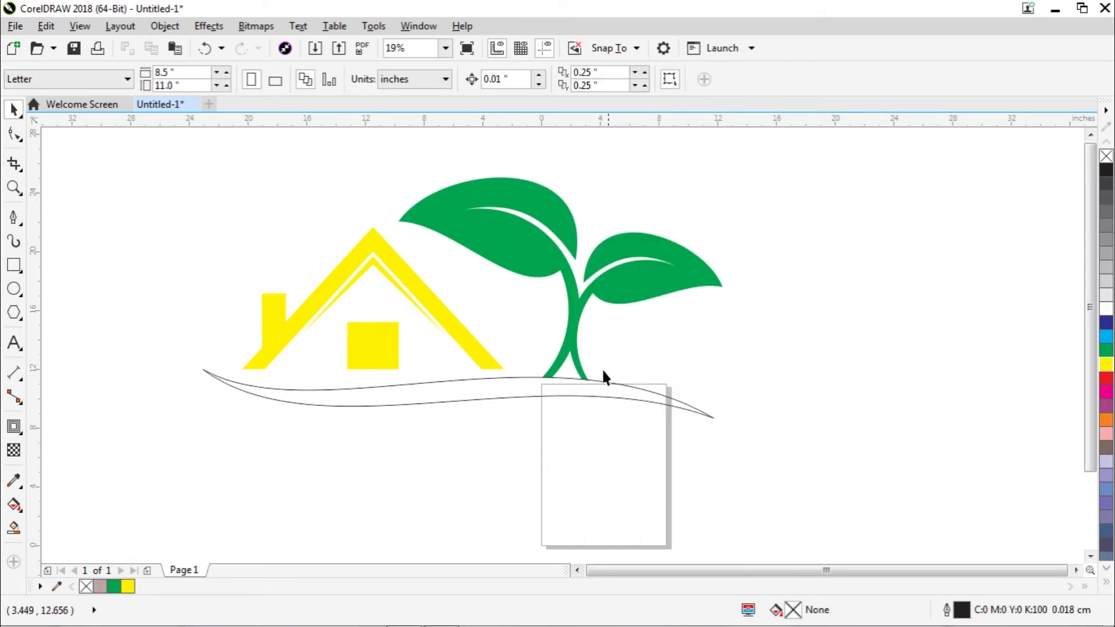
{"action": "left_click", "coordinate": [410, 396]}
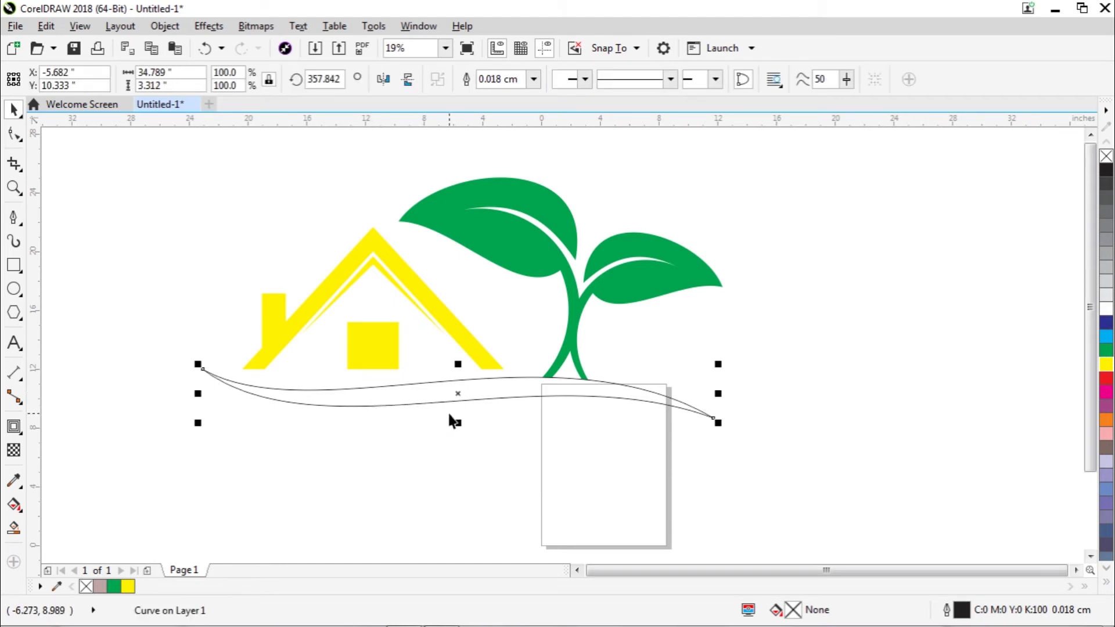
{"action": "left_click_drag", "start_coordinate": [459, 422], "coordinate": [458, 412]}
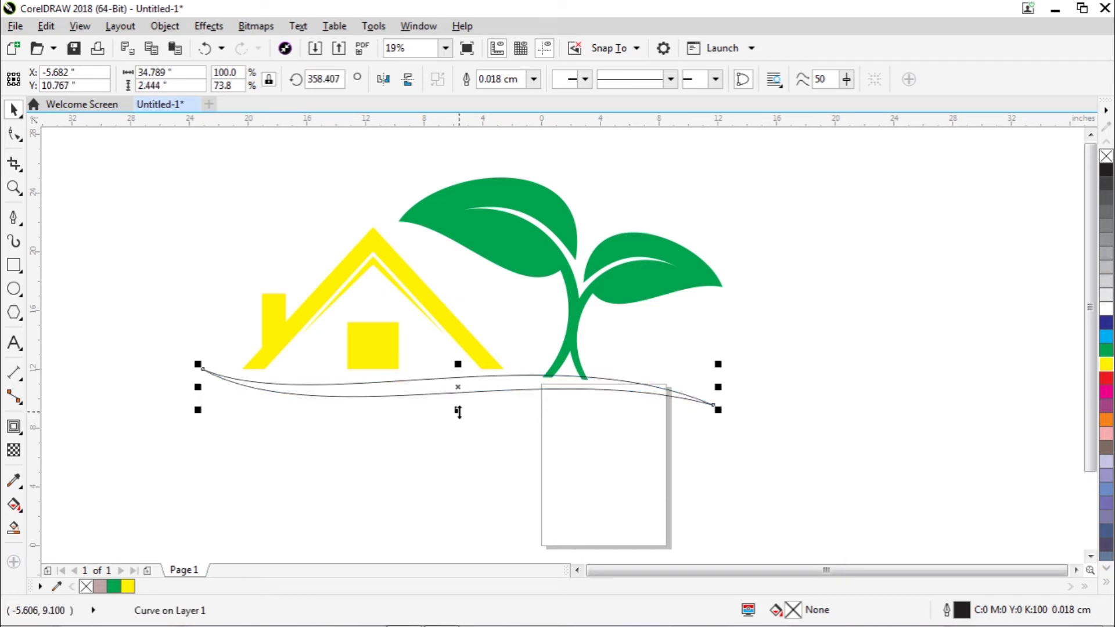
{"action": "left_click", "coordinate": [462, 447]}
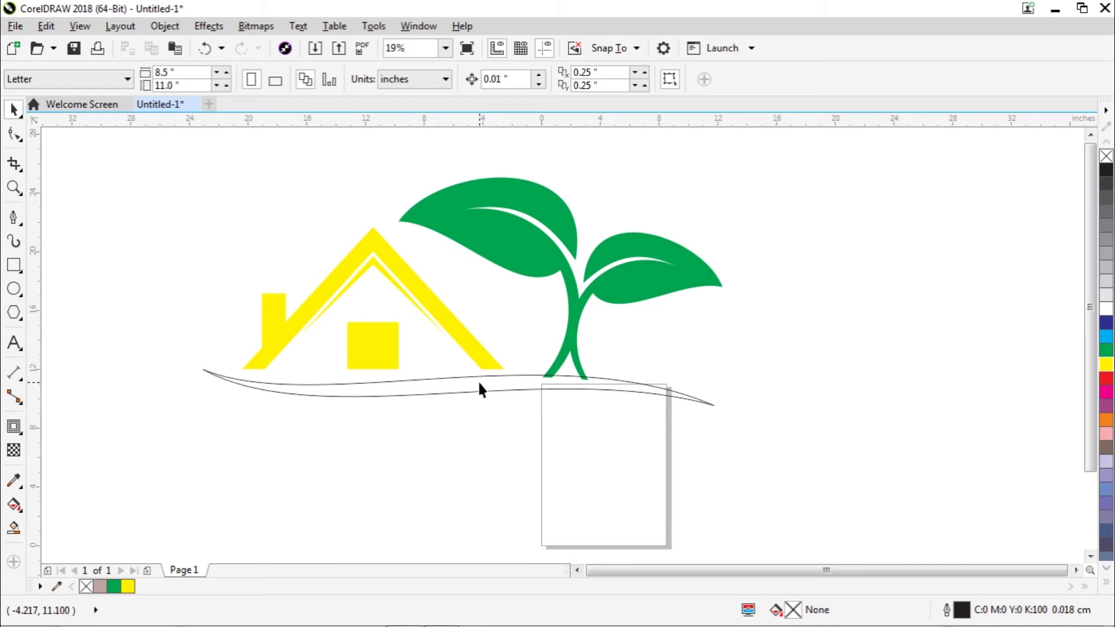
- Move the wave band about 2.3 inches down and 1.2 inches left, and smart fill it with RGB 189, 165, 165 without outline
{"action": "left_click_drag", "start_coordinate": [479, 383], "coordinate": [461, 416]}
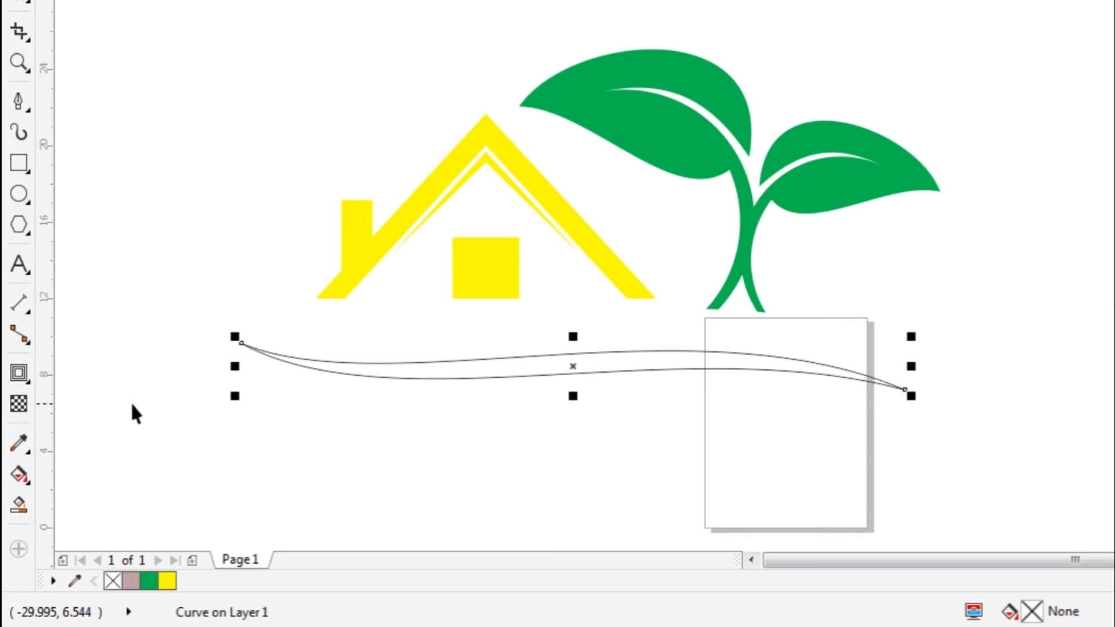
{"action": "left_click", "coordinate": [132, 407]}
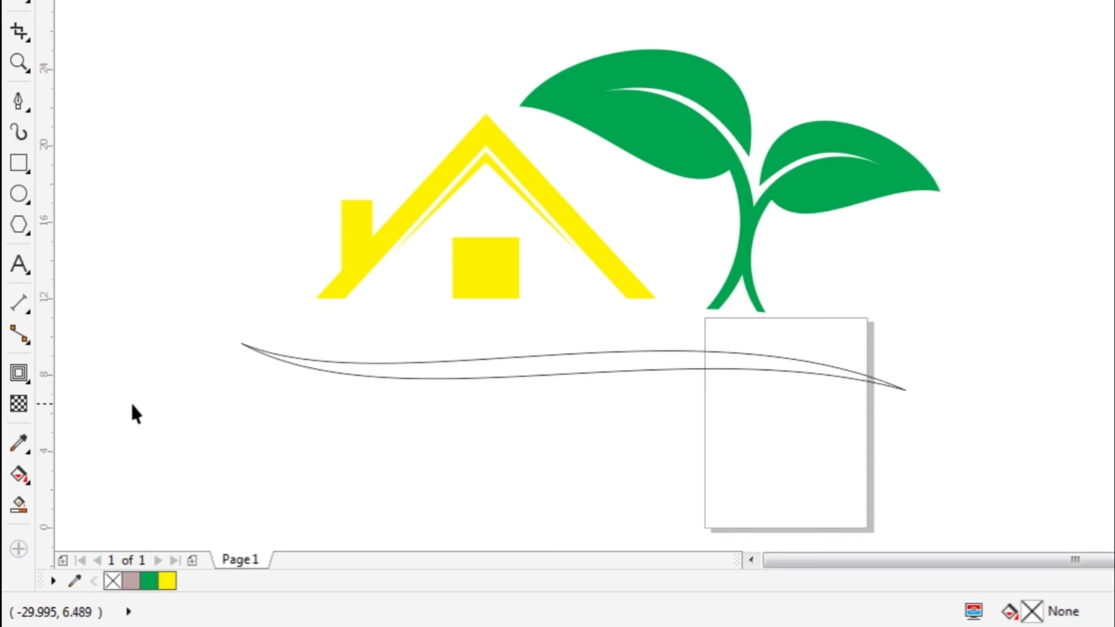
{"action": "left_click", "coordinate": [19, 505]}
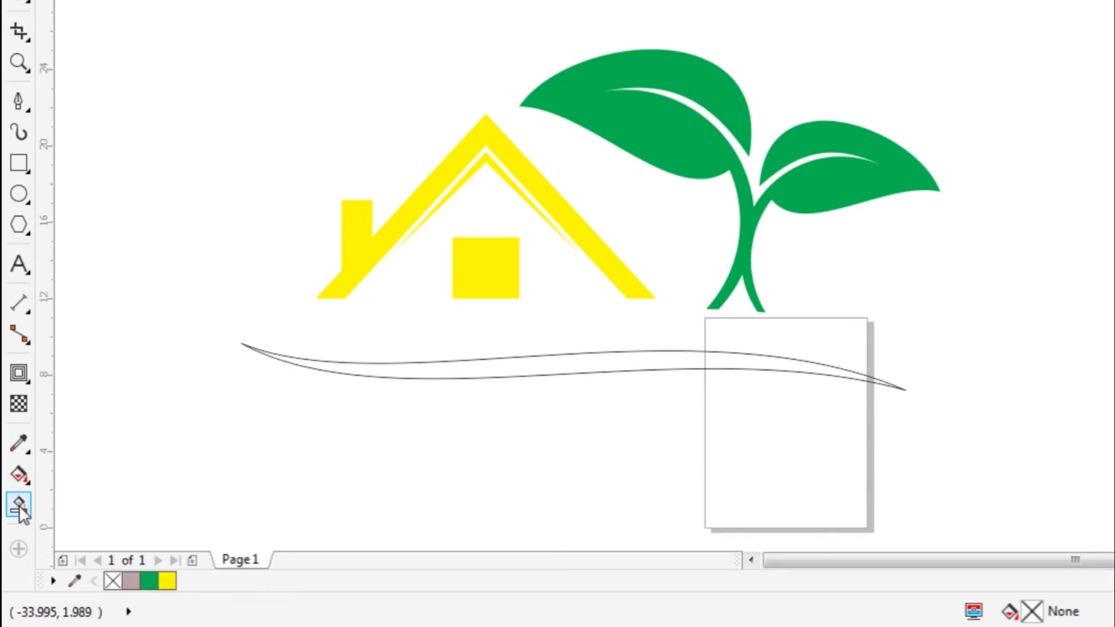
{"action": "left_click", "coordinate": [513, 365]}
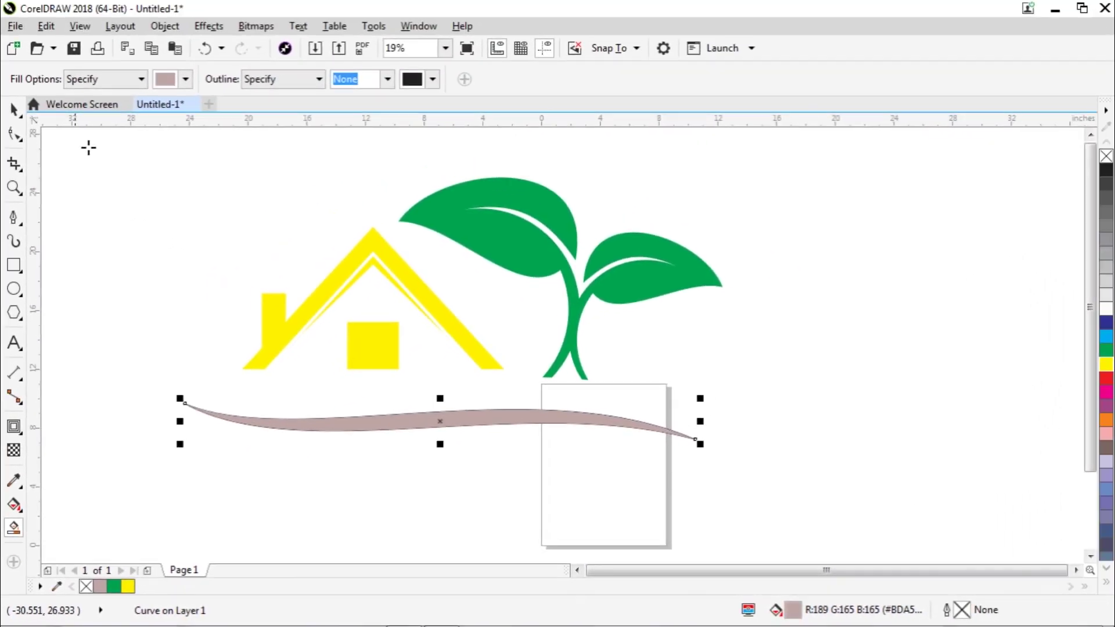
{"action": "left_click", "coordinate": [14, 109]}
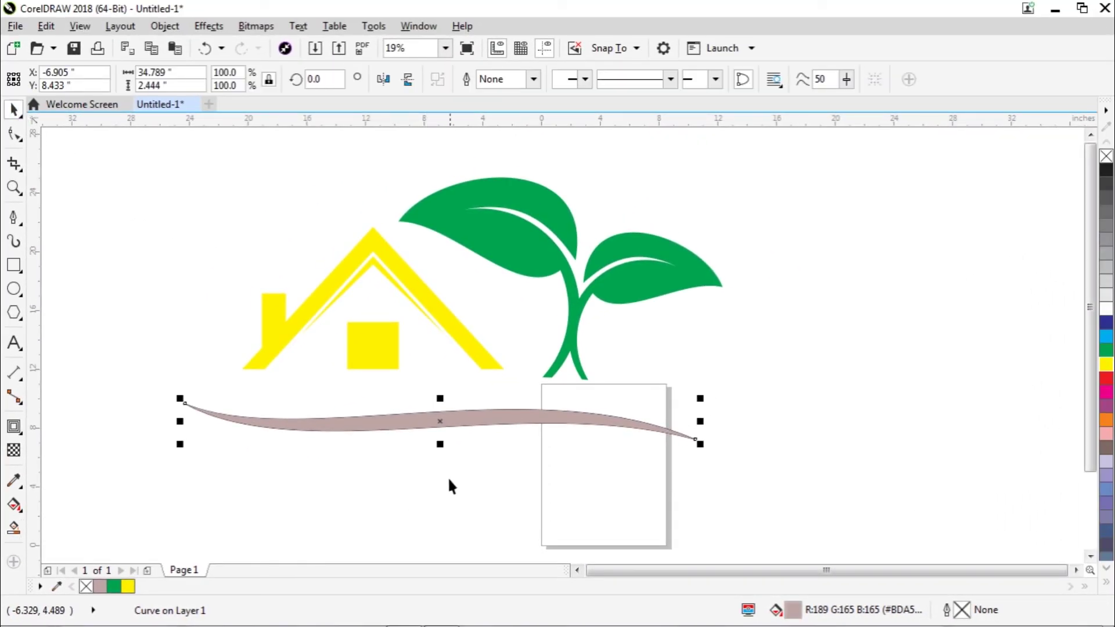
{"action": "left_click", "coordinate": [459, 461]}
- Move the filled wave about 1.9 inches up beneath the house and lower the plant slightly so its roots meet it
{"action": "left_click_drag", "start_coordinate": [441, 421], "coordinate": [444, 388]}
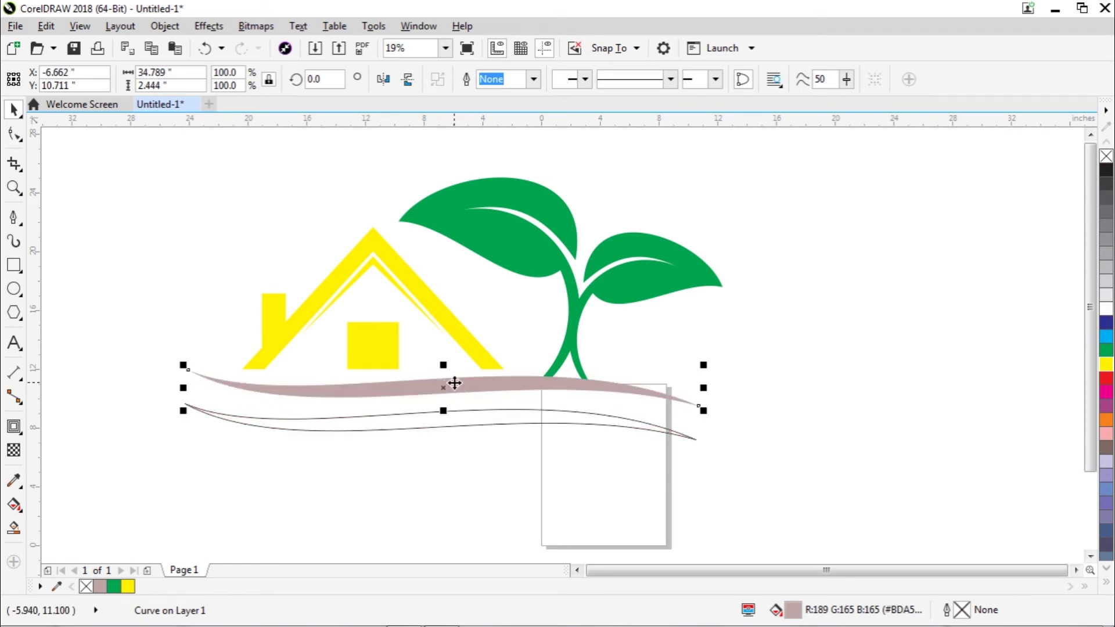
{"action": "left_click_drag", "start_coordinate": [464, 386], "coordinate": [461, 393]}
{"action": "left_click_drag", "start_coordinate": [574, 333], "coordinate": [572, 339]}
{"action": "left_click", "coordinate": [562, 443]}
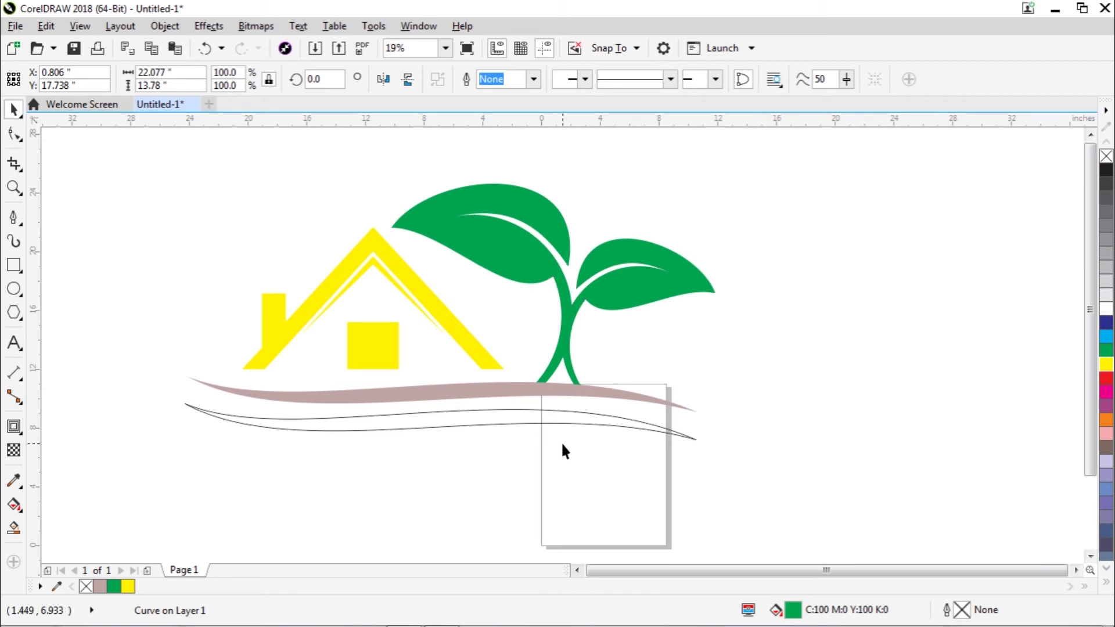
- Recolor the filled wave with the same green as the plant
{"action": "left_click", "coordinate": [528, 387]}
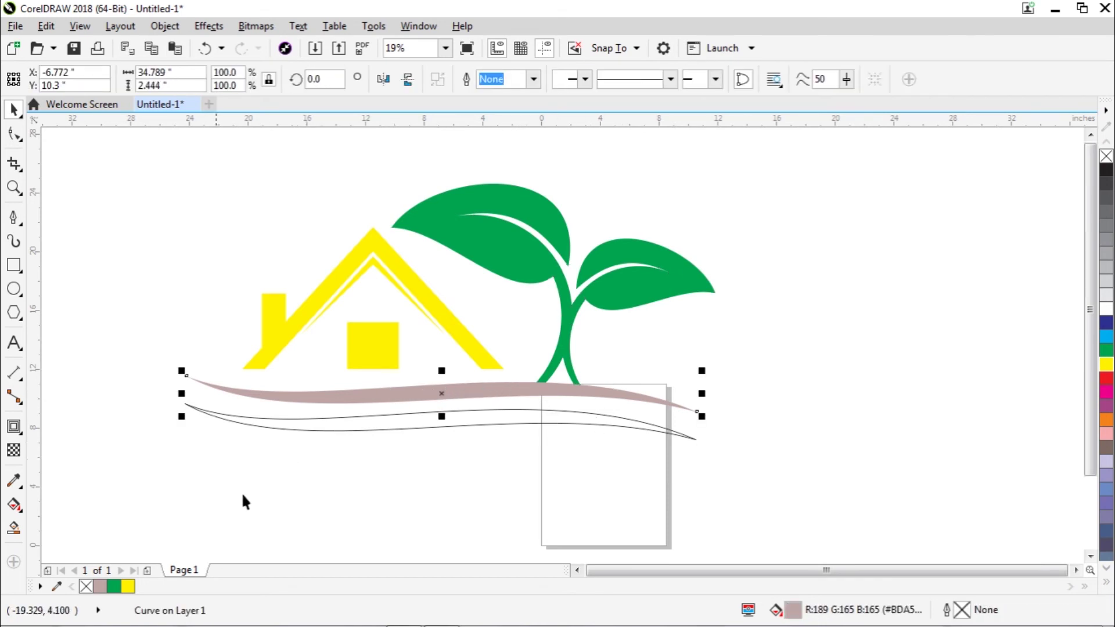
{"action": "left_click", "coordinate": [114, 586]}
{"action": "left_click", "coordinate": [530, 476]}
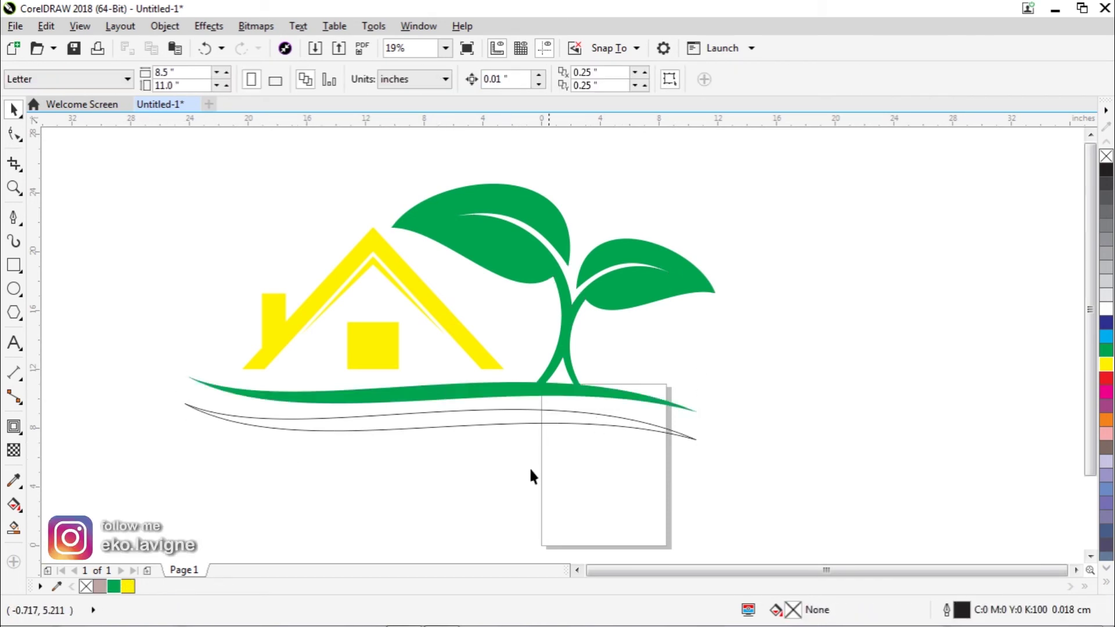
- Weld the green wave and the plant into a single curve
{"action": "left_click", "coordinate": [543, 391]}
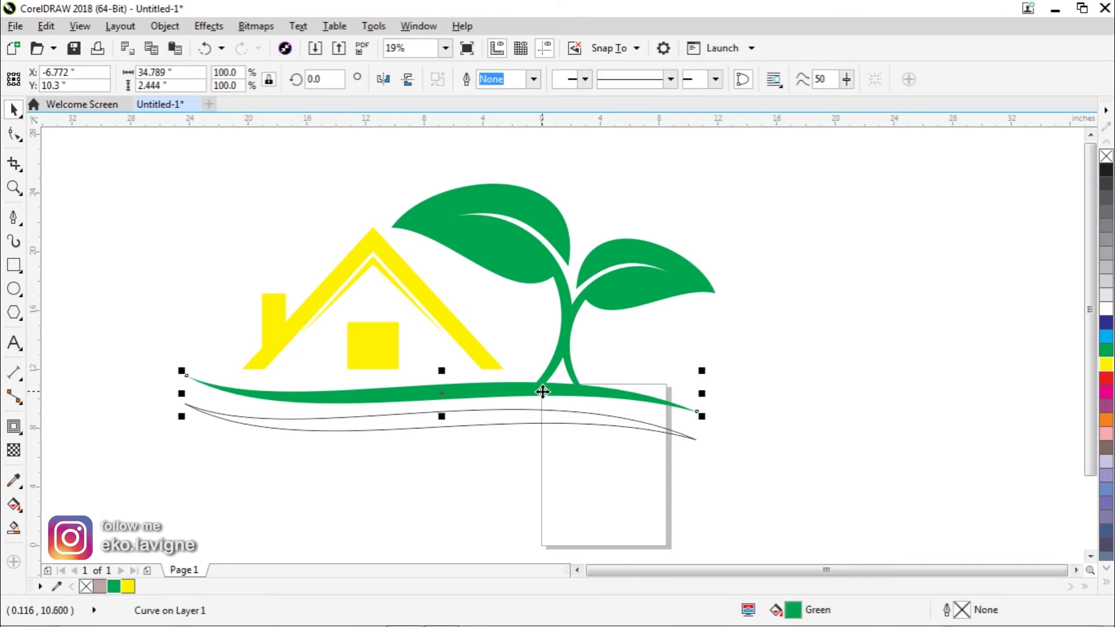
{"action": "left_click", "coordinate": [621, 287], "text": "shift"}
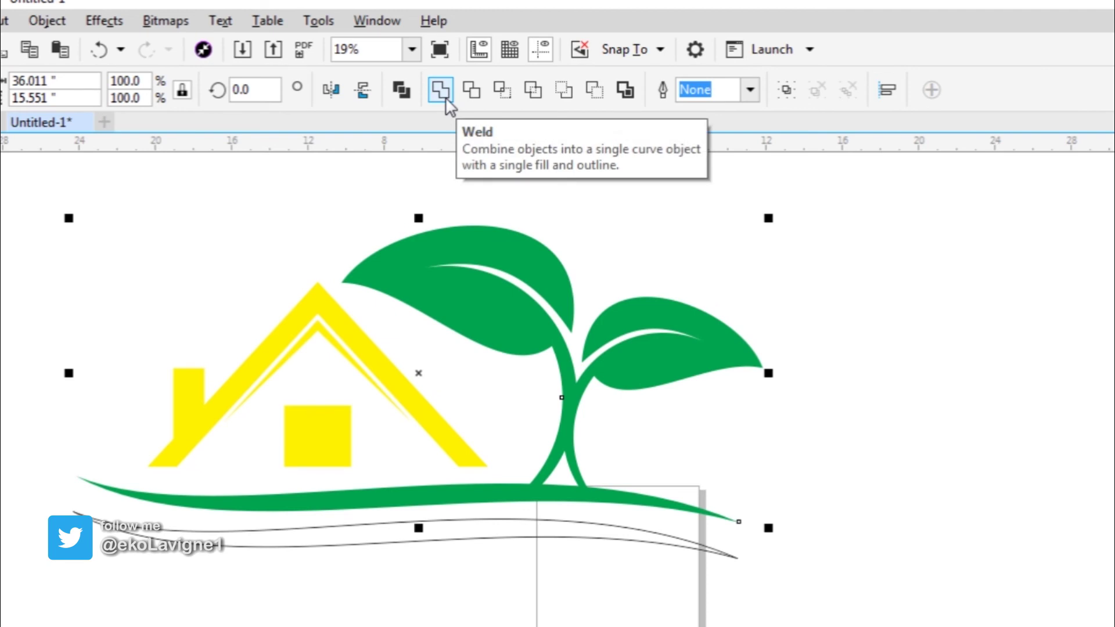
{"action": "left_click", "coordinate": [446, 97]}
{"action": "left_click", "coordinate": [797, 338]}
{"action": "left_click_drag", "start_coordinate": [761, 366], "coordinate": [800, 347]}
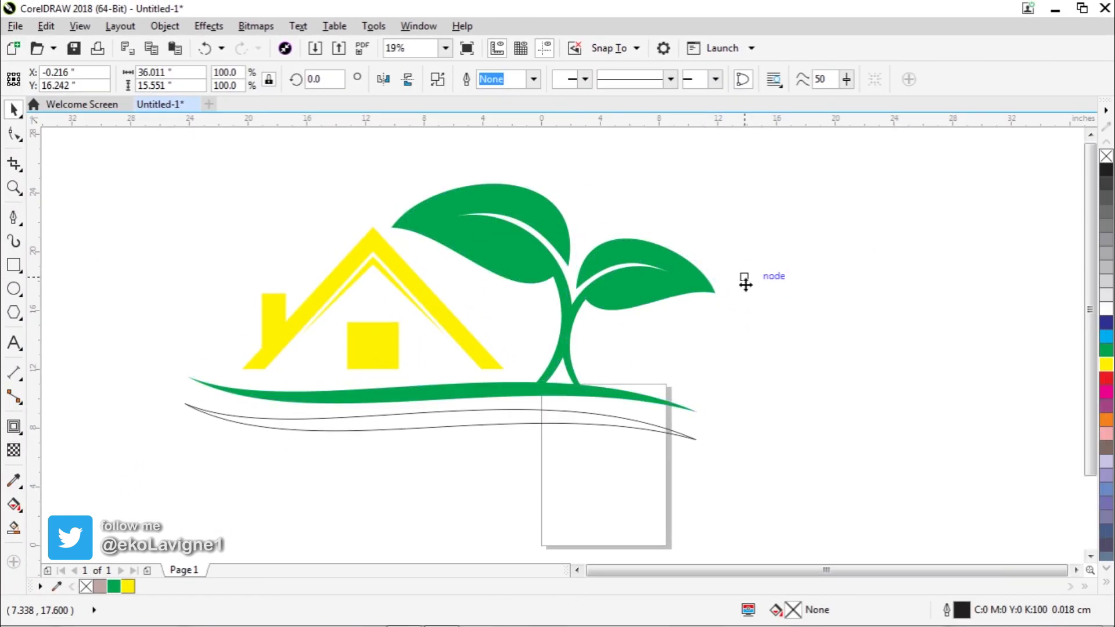
{"action": "left_click_drag", "start_coordinate": [746, 285], "coordinate": [745, 285]}
{"action": "key", "text": "ctrl+z"}
{"action": "left_click", "coordinate": [580, 469]}
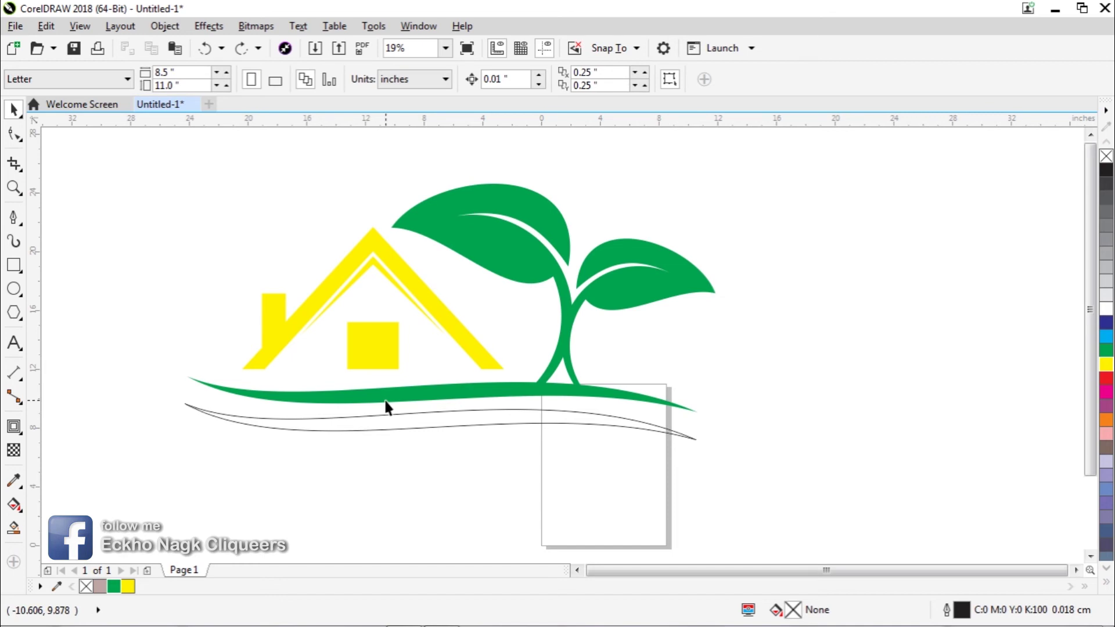
- Delete the leftover unfilled wave outline below the green wave
{"action": "left_click", "coordinate": [418, 423]}
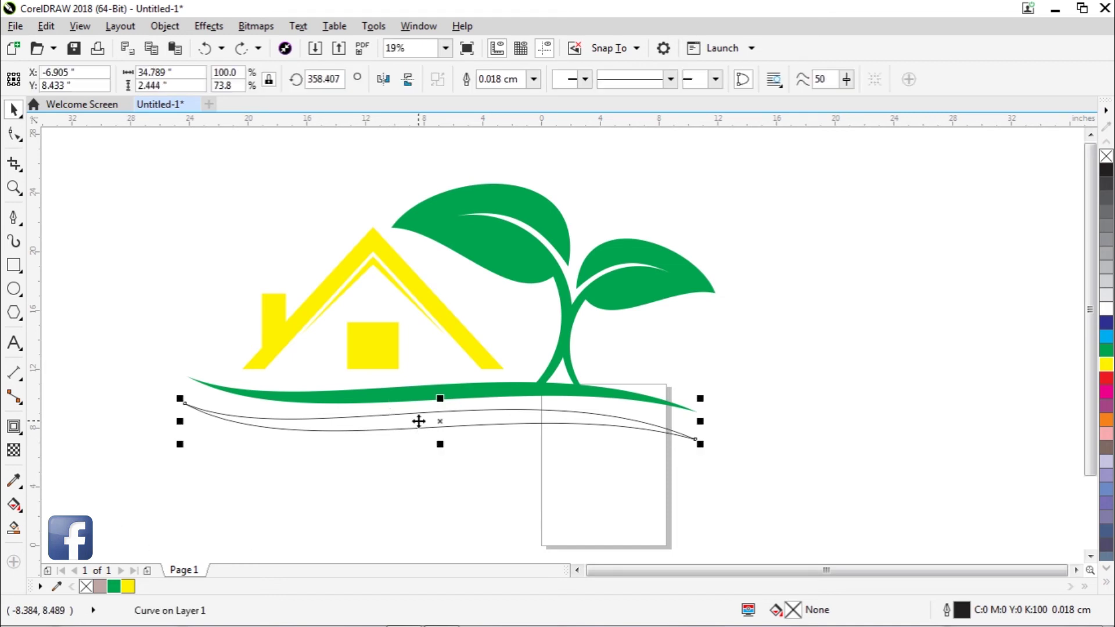
{"action": "right_click", "coordinate": [481, 425]}
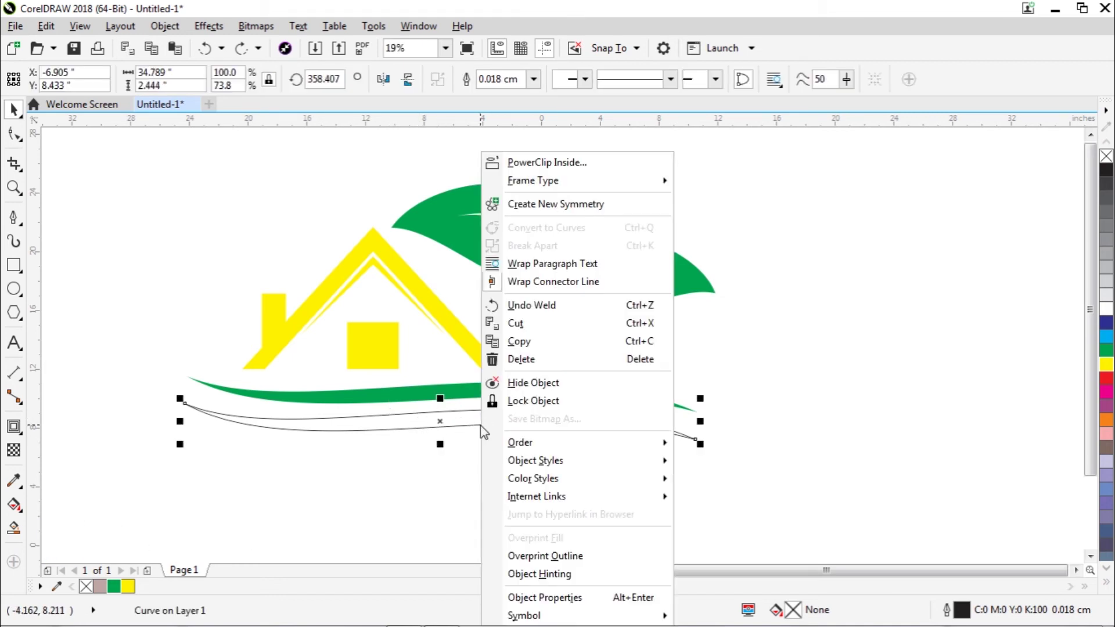
{"action": "left_click", "coordinate": [532, 359]}
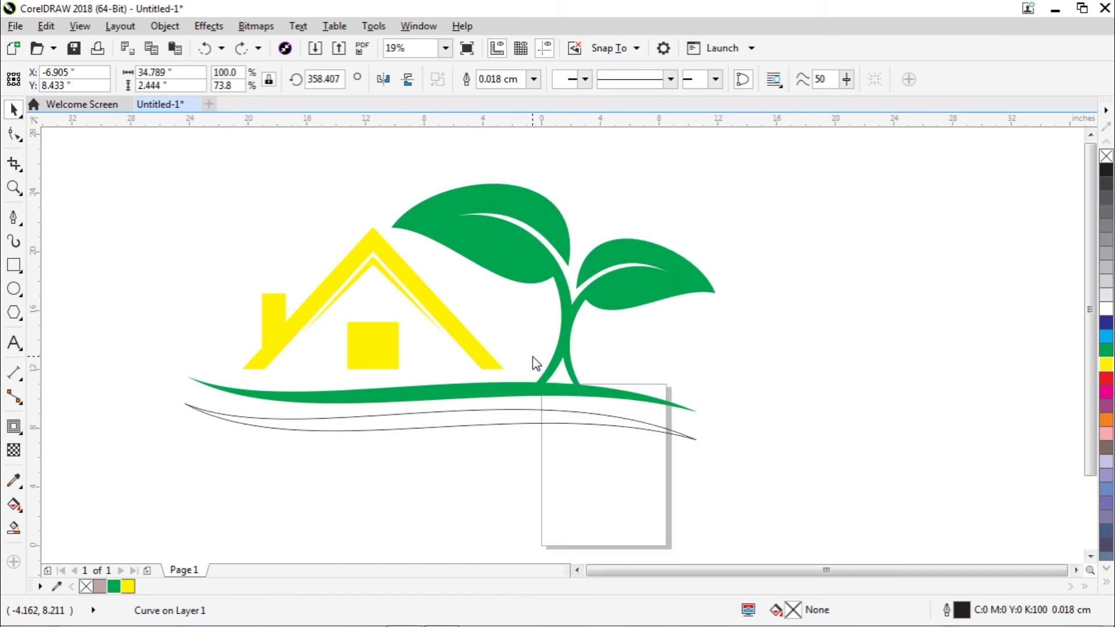
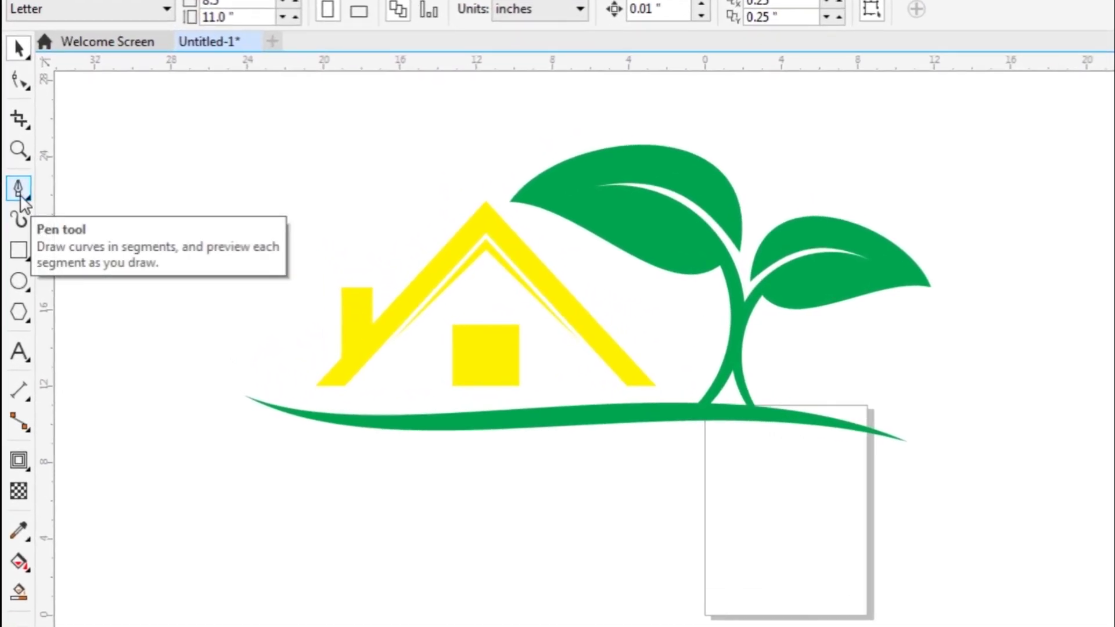
- Draw a closed two-node line about 18.7 inches long with the Pen tool, just below the green wave under the house
{"action": "left_click", "coordinate": [21, 198]}
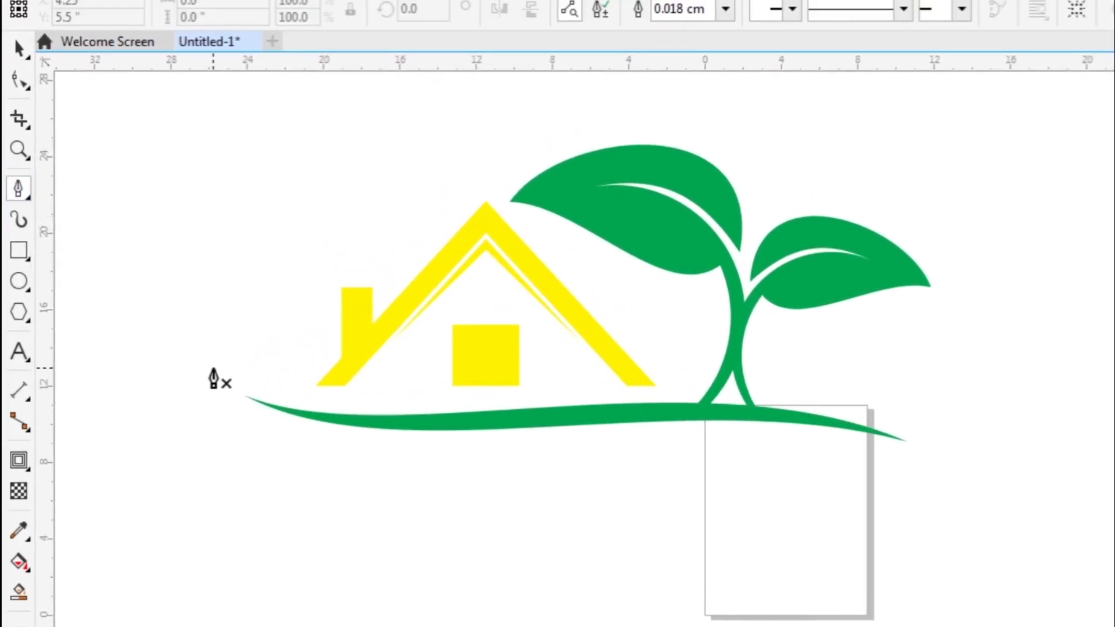
{"action": "left_click", "coordinate": [351, 441]}
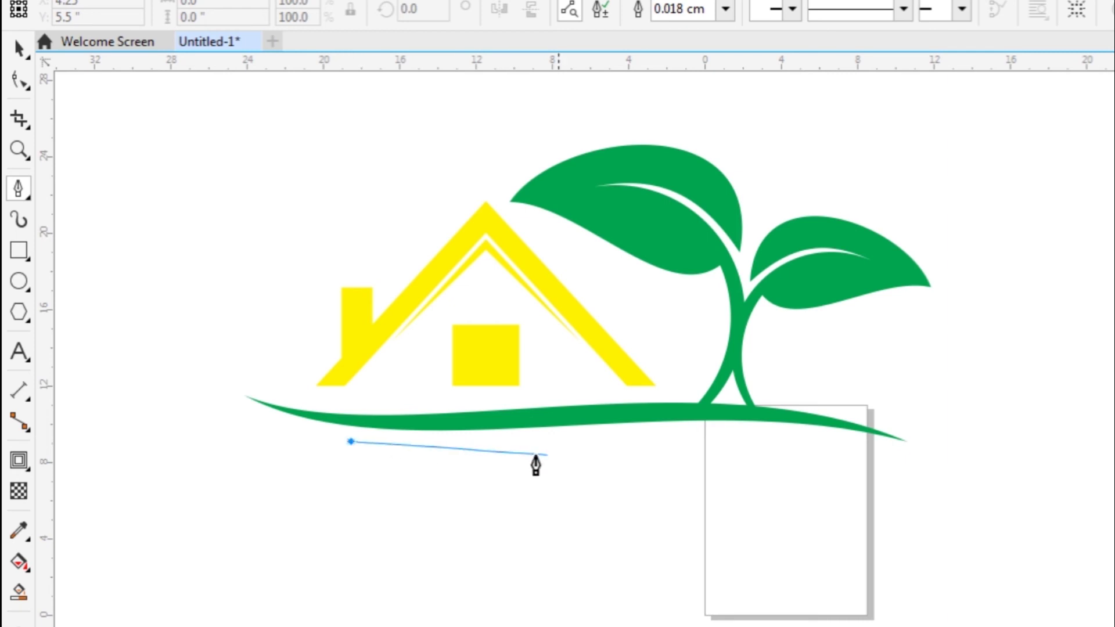
{"action": "left_click", "coordinate": [706, 438]}
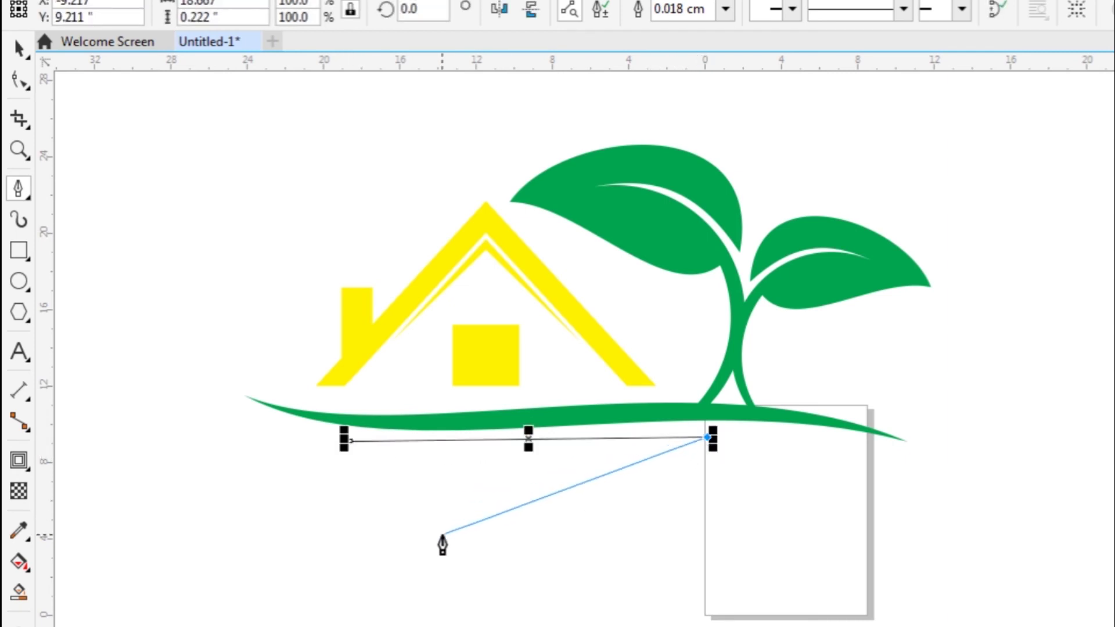
{"action": "left_click", "coordinate": [349, 441]}
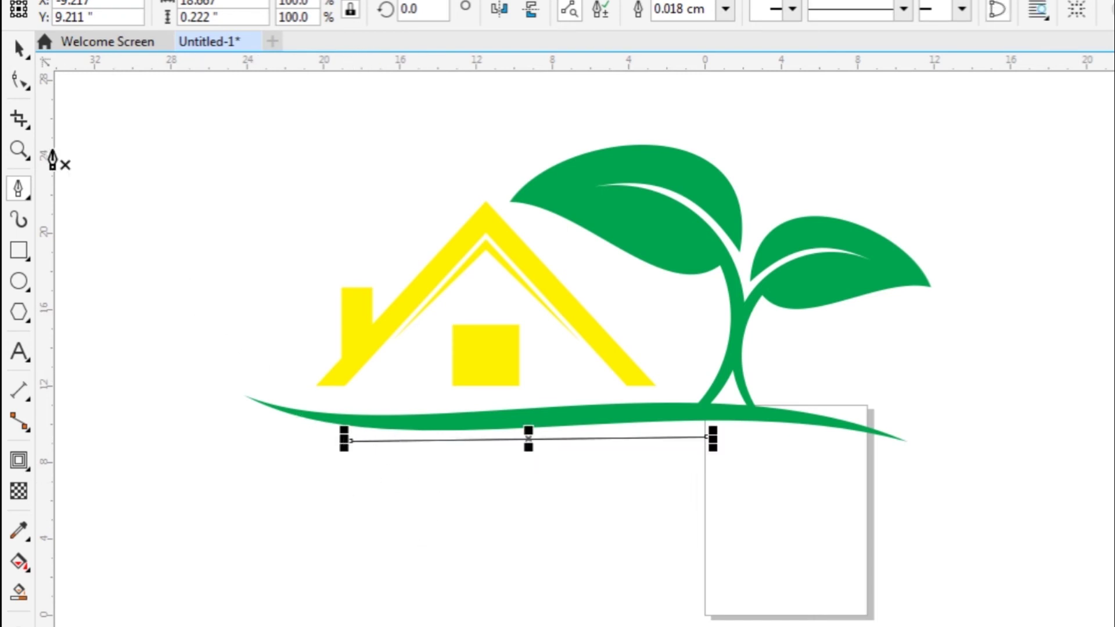
- Convert one segment of the new line to a curve and bow it slightly downward
{"action": "left_click", "coordinate": [19, 81]}
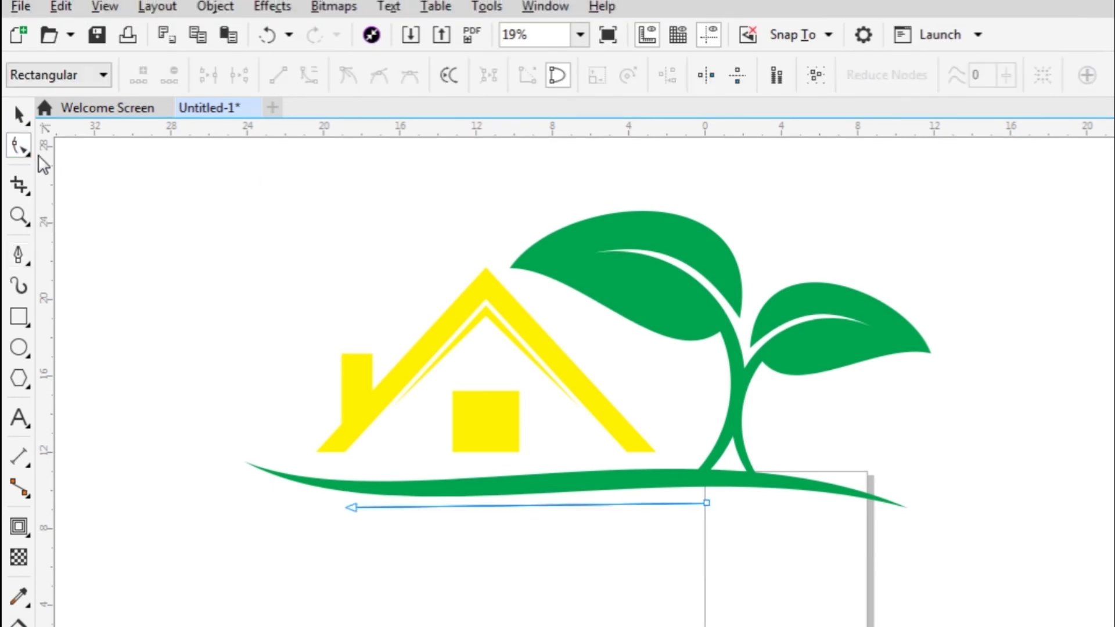
{"action": "left_click", "coordinate": [520, 505]}
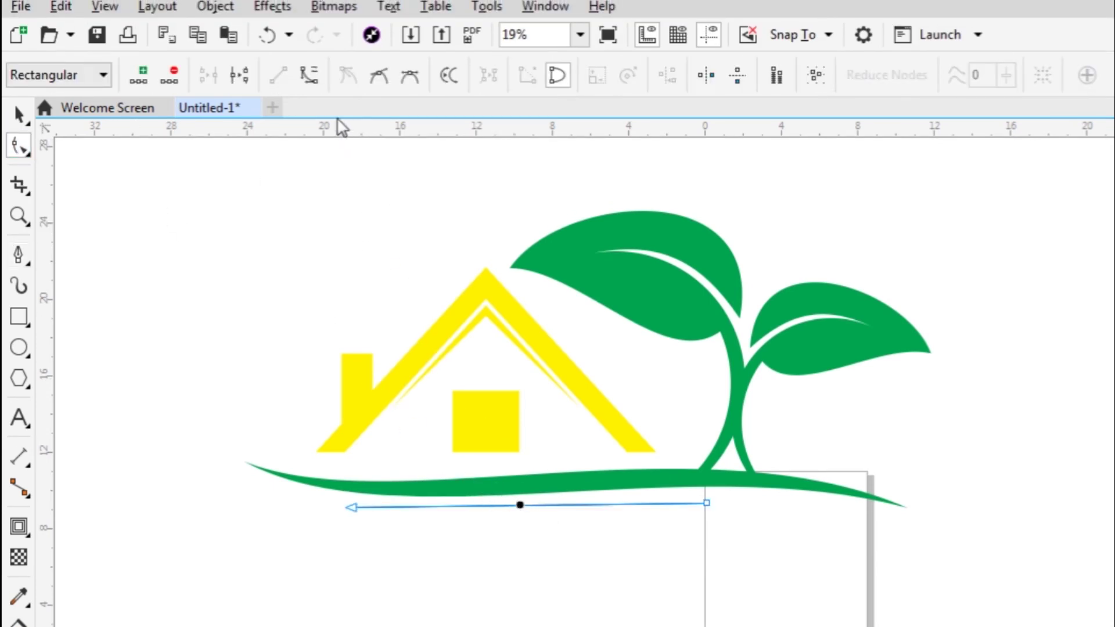
{"action": "left_click", "coordinate": [317, 82]}
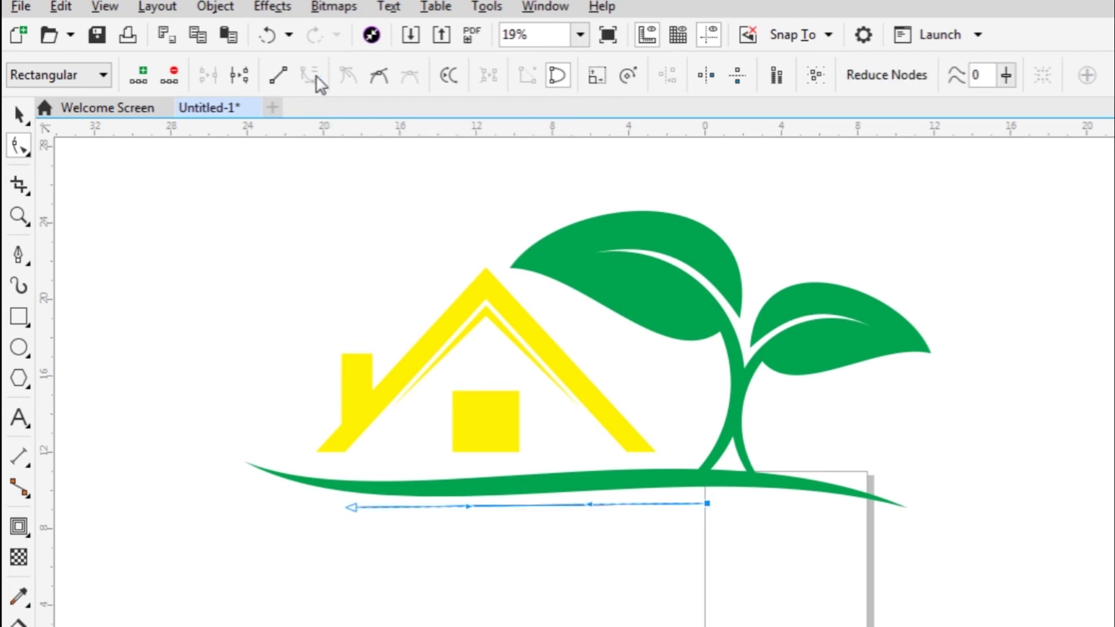
{"action": "left_click_drag", "start_coordinate": [504, 508], "coordinate": [479, 522]}
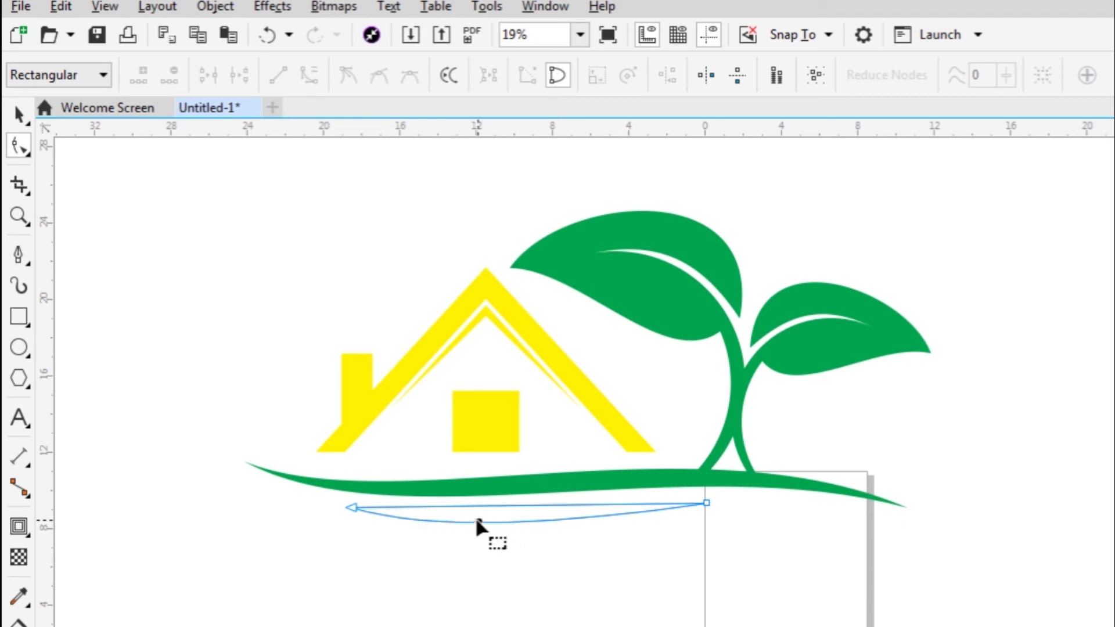
- Convert the remaining straight upper segment to a curve and bend it slightly down to form a thin crescent
{"action": "left_click", "coordinate": [494, 507]}
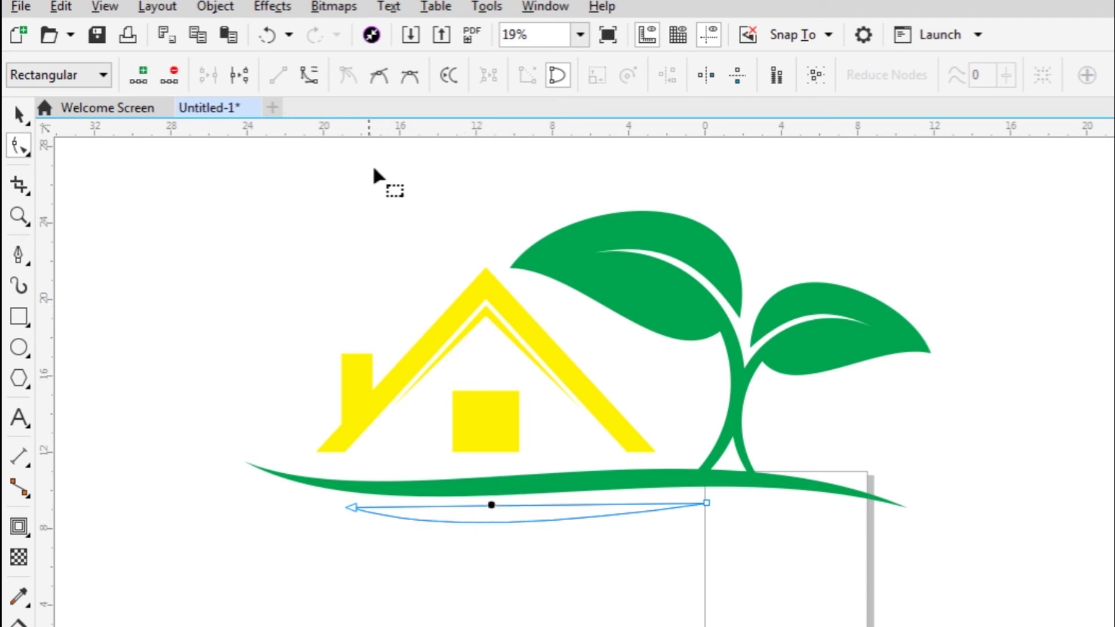
{"action": "left_click", "coordinate": [310, 82]}
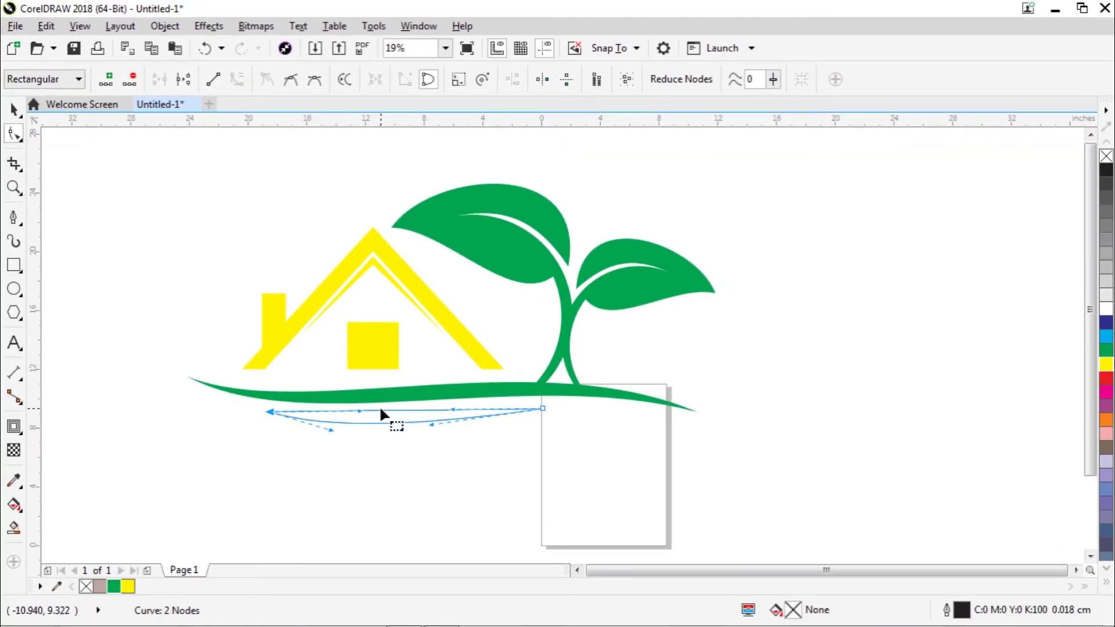
{"action": "left_click_drag", "start_coordinate": [453, 471], "coordinate": [453, 476]}
{"action": "left_click_drag", "start_coordinate": [378, 412], "coordinate": [369, 415]}
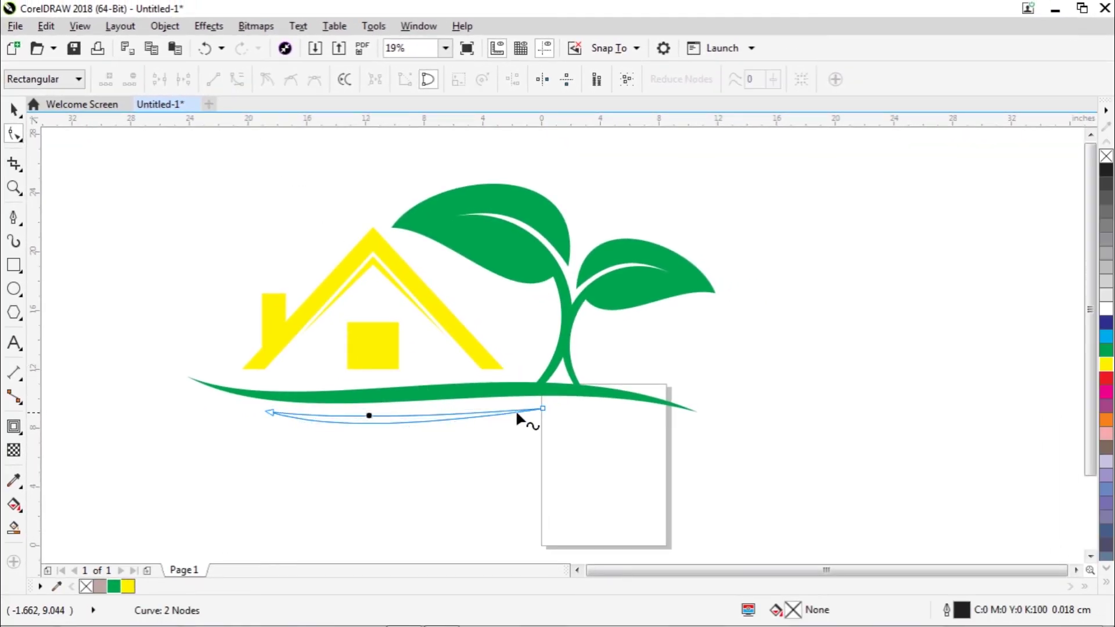
- Shift both end nodes of the crescent left and slightly up toward the green wave, and bow its edges further down
{"action": "left_click_drag", "start_coordinate": [542, 408], "coordinate": [524, 403]}
{"action": "left_click_drag", "start_coordinate": [269, 413], "coordinate": [243, 406]}
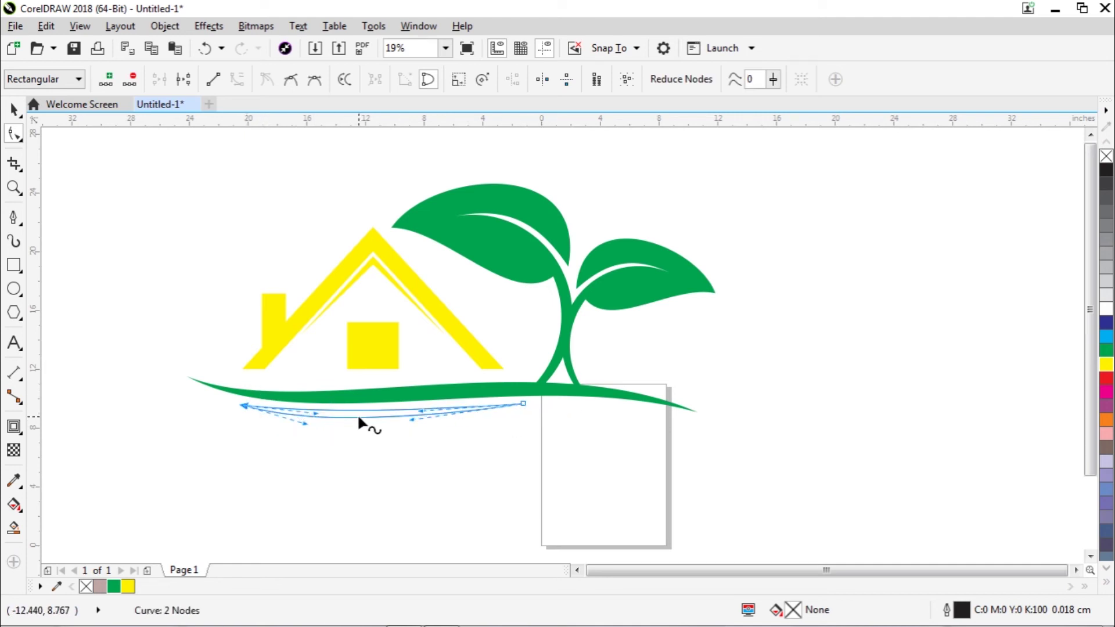
{"action": "left_click_drag", "start_coordinate": [359, 420], "coordinate": [364, 416]}
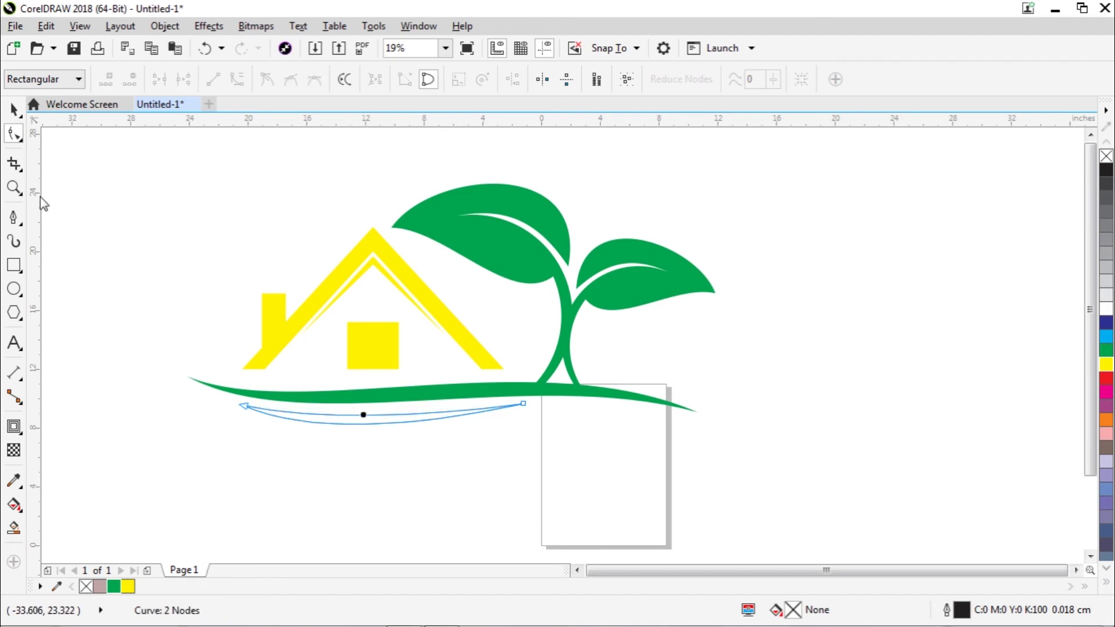
- Move the crescent outline slightly up toward the green wave
{"action": "left_click", "coordinate": [15, 112]}
{"action": "left_click", "coordinate": [357, 436]}
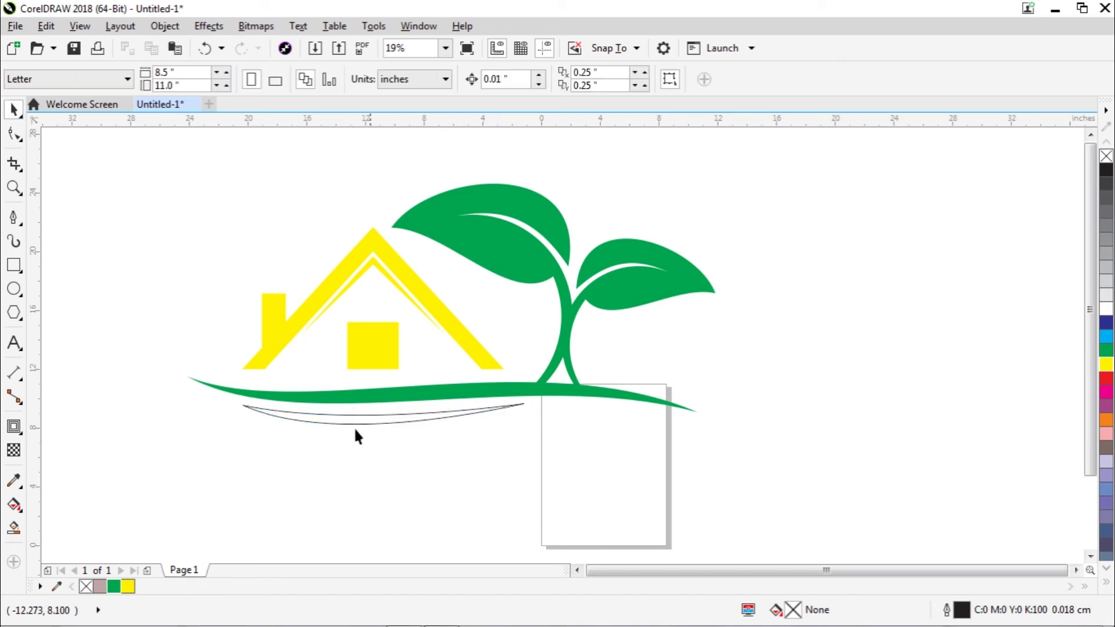
{"action": "left_click_drag", "start_coordinate": [372, 421], "coordinate": [373, 419]}
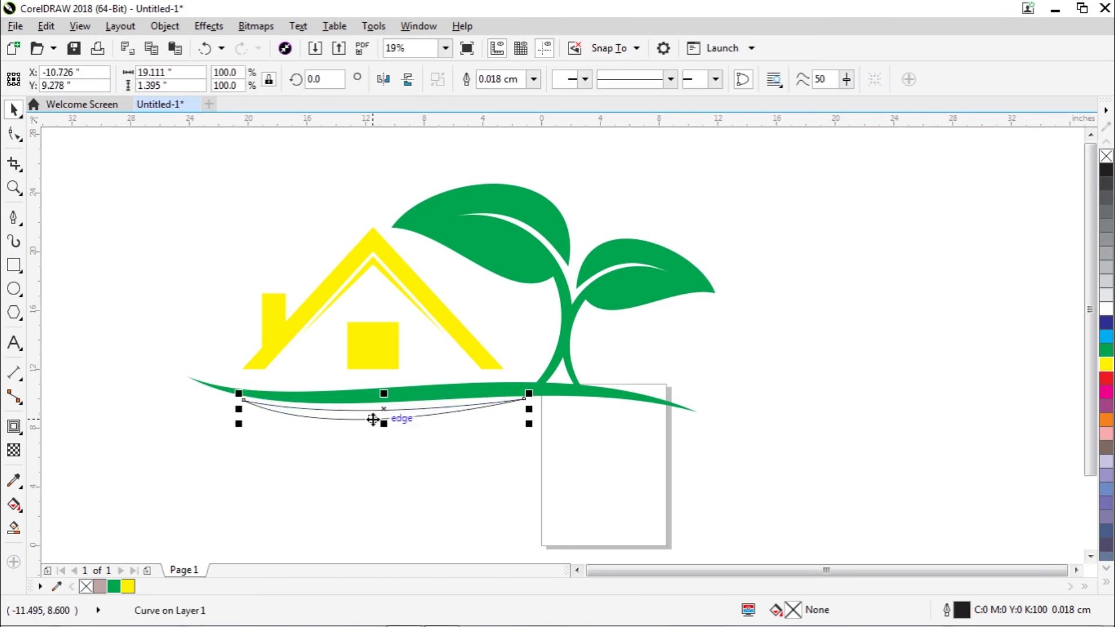
{"action": "left_click", "coordinate": [394, 447]}
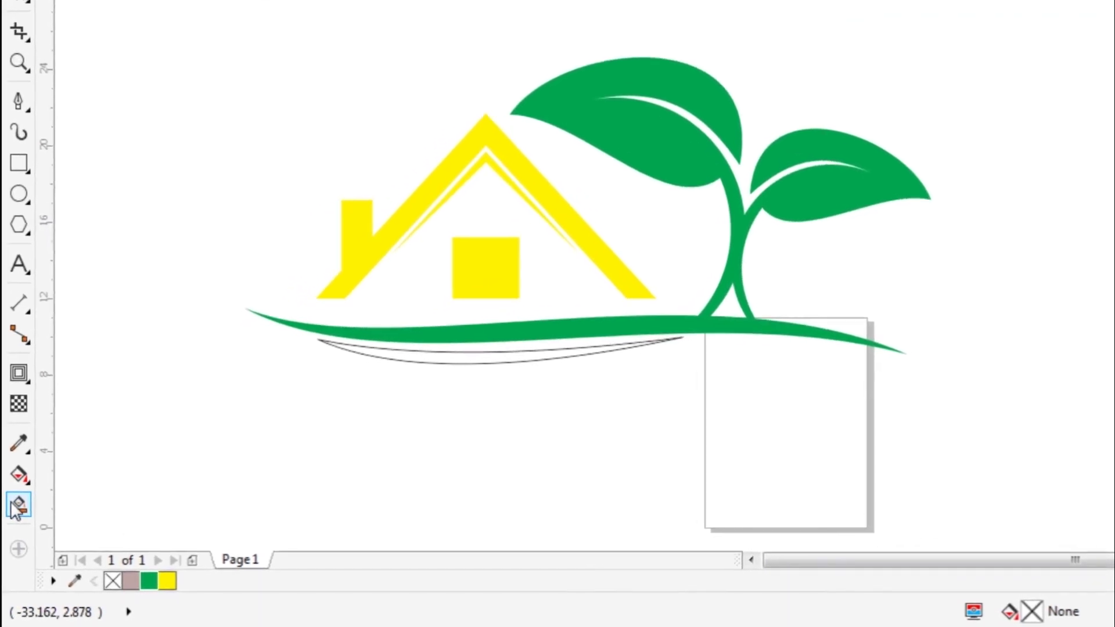
- Create a filled copy of the crescent with Smart Fill and color it yellow with no outline
{"action": "left_click", "coordinate": [16, 505]}
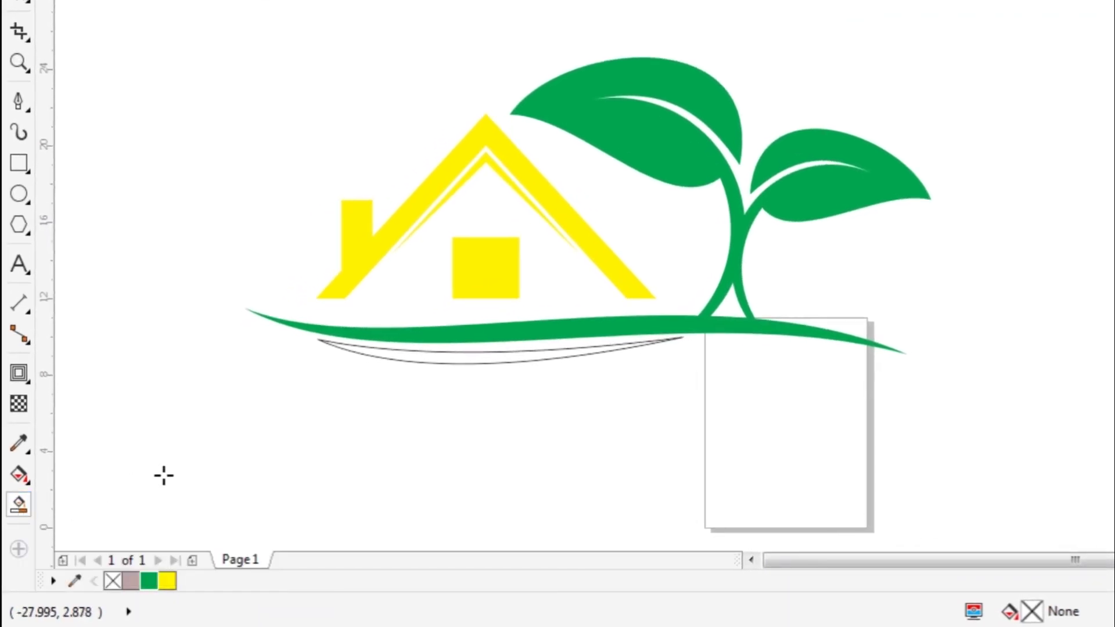
{"action": "left_click", "coordinate": [471, 358]}
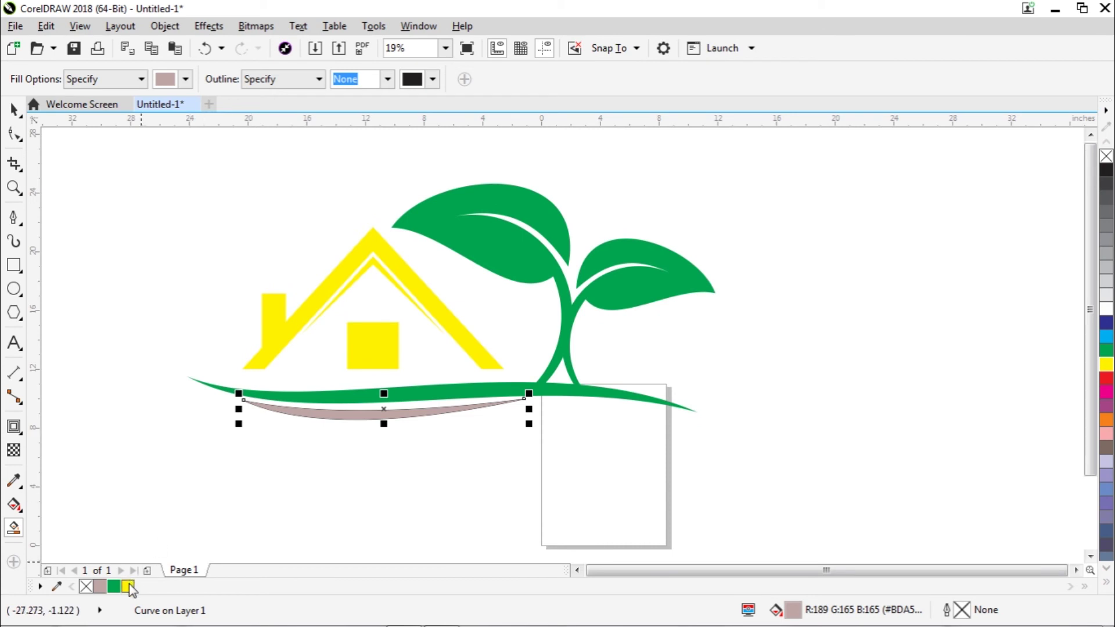
{"action": "left_click", "coordinate": [128, 587]}
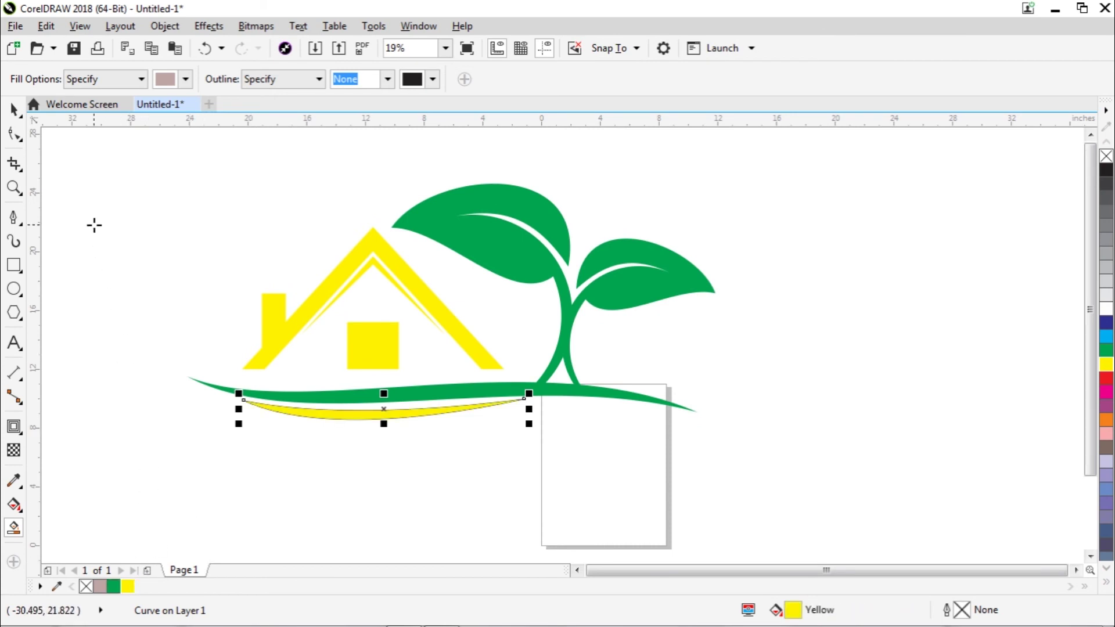
{"action": "left_click", "coordinate": [14, 109]}
{"action": "left_click", "coordinate": [92, 243]}
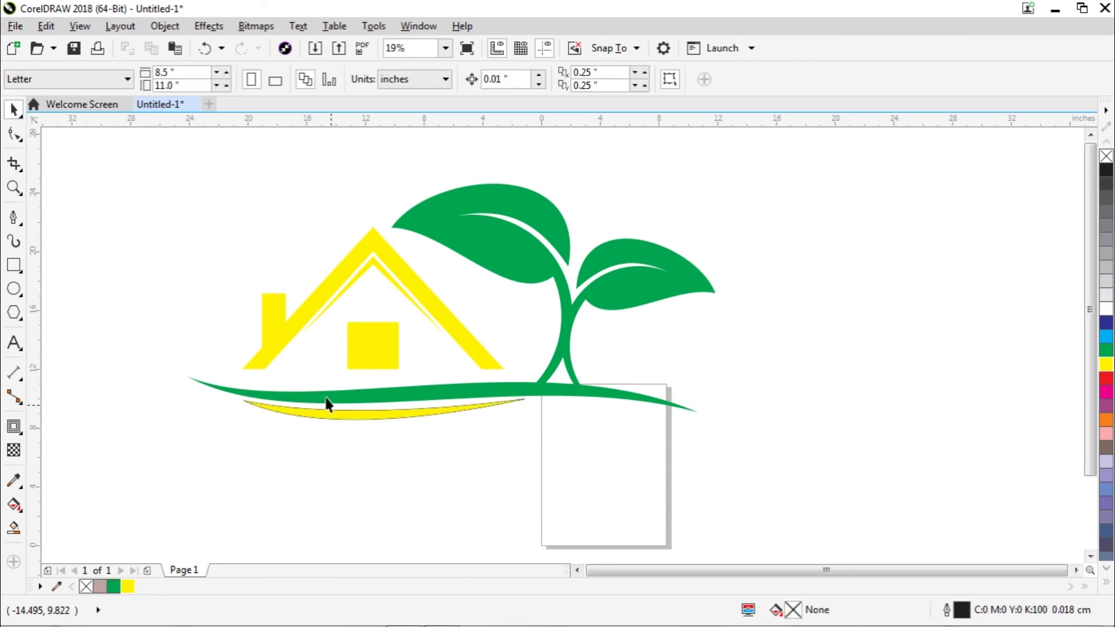
- Delete the original crescent outline and move the yellow crescent up close beneath the green wave
{"action": "left_click_drag", "start_coordinate": [336, 414], "coordinate": [266, 488]}
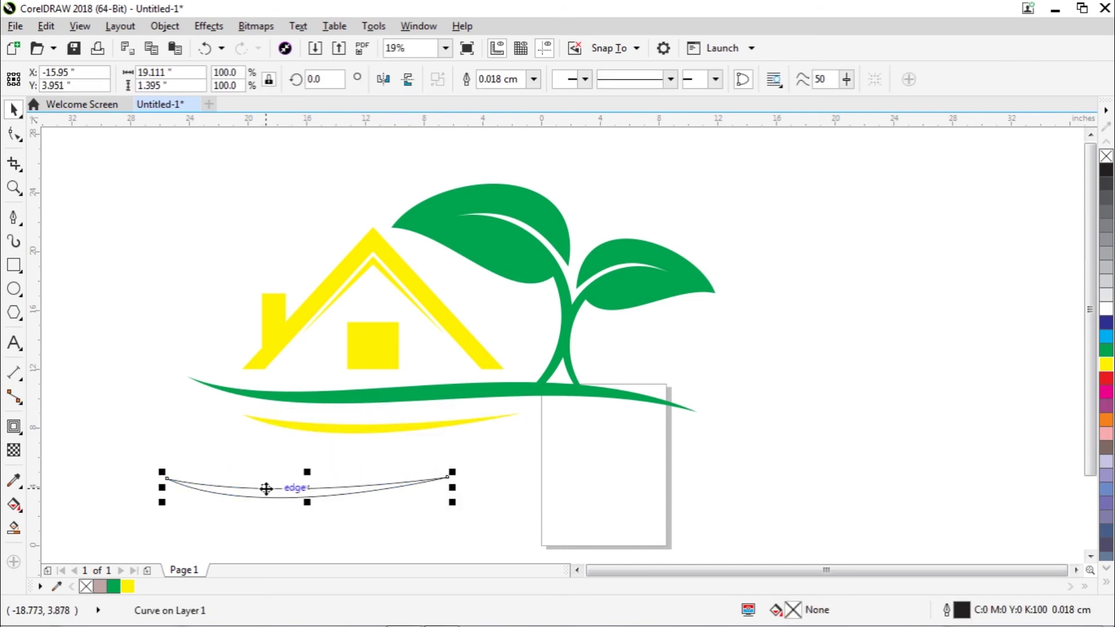
{"action": "right_click", "coordinate": [266, 489]}
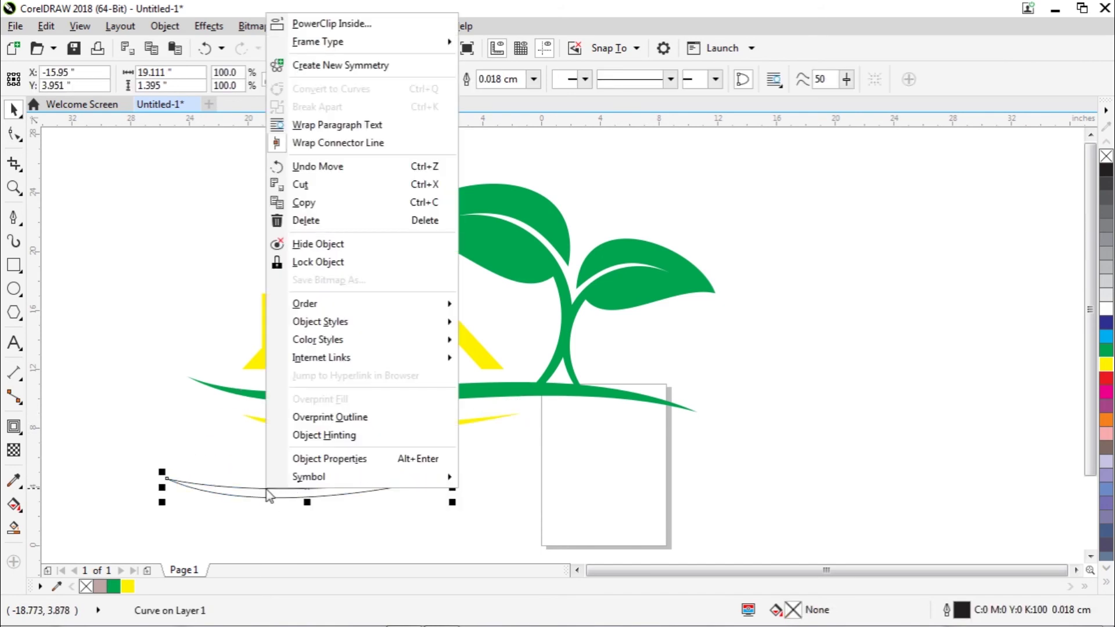
{"action": "left_click", "coordinate": [333, 220]}
{"action": "left_click", "coordinate": [364, 428]}
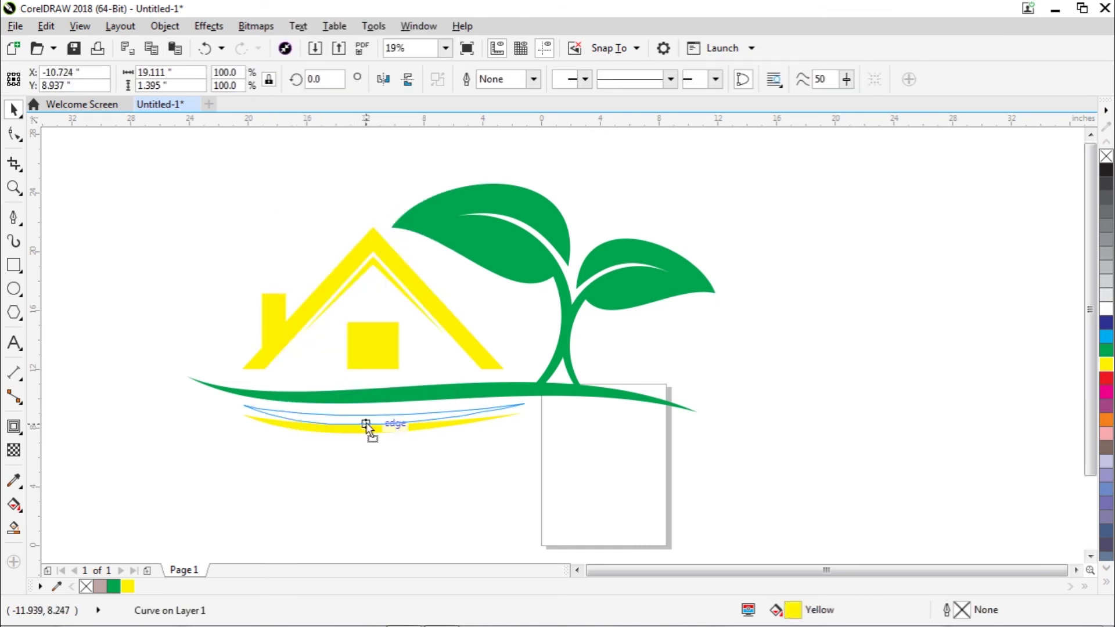
{"action": "left_click", "coordinate": [430, 459]}
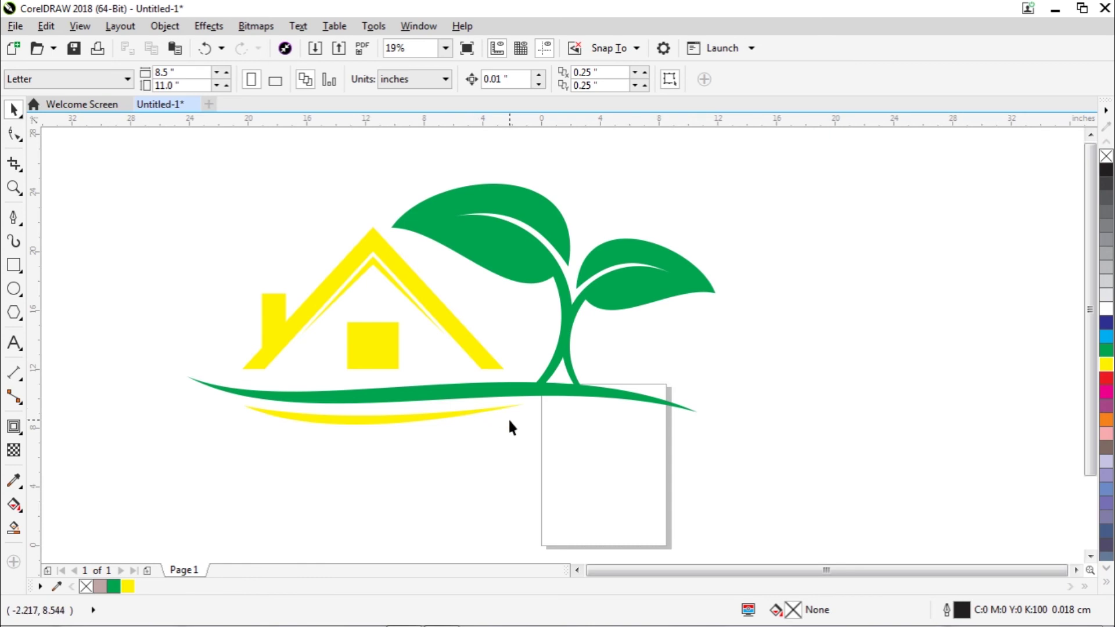
- Apply a linear fountain fill to the green plant and wave, running from the wave toward the right leaf, with end color #08FF52
{"action": "left_click", "coordinate": [546, 388]}
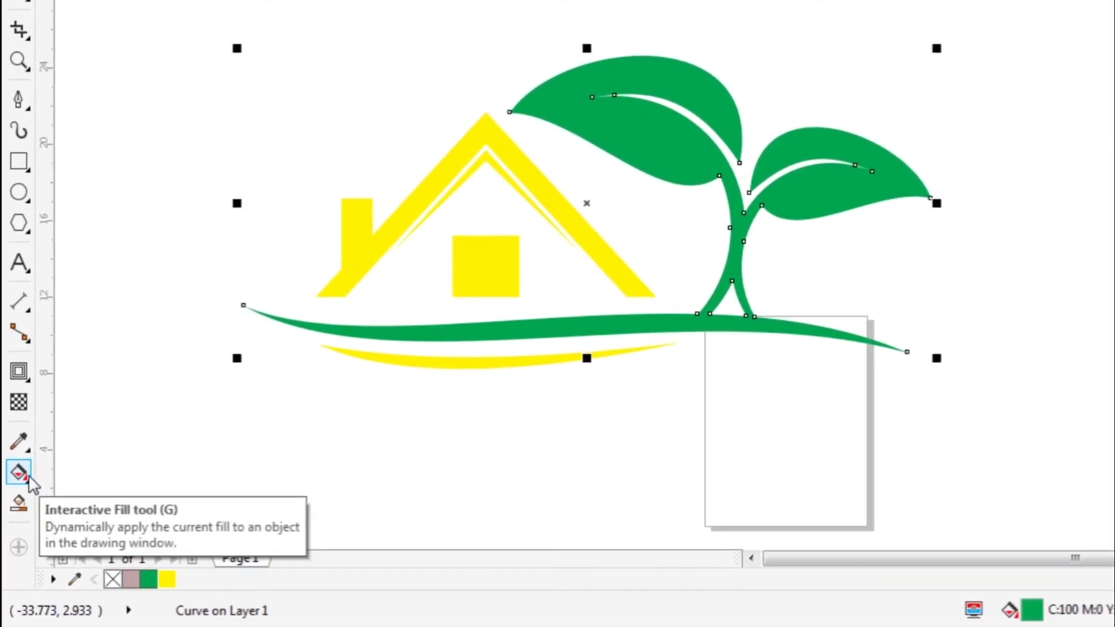
{"action": "left_click", "coordinate": [28, 477]}
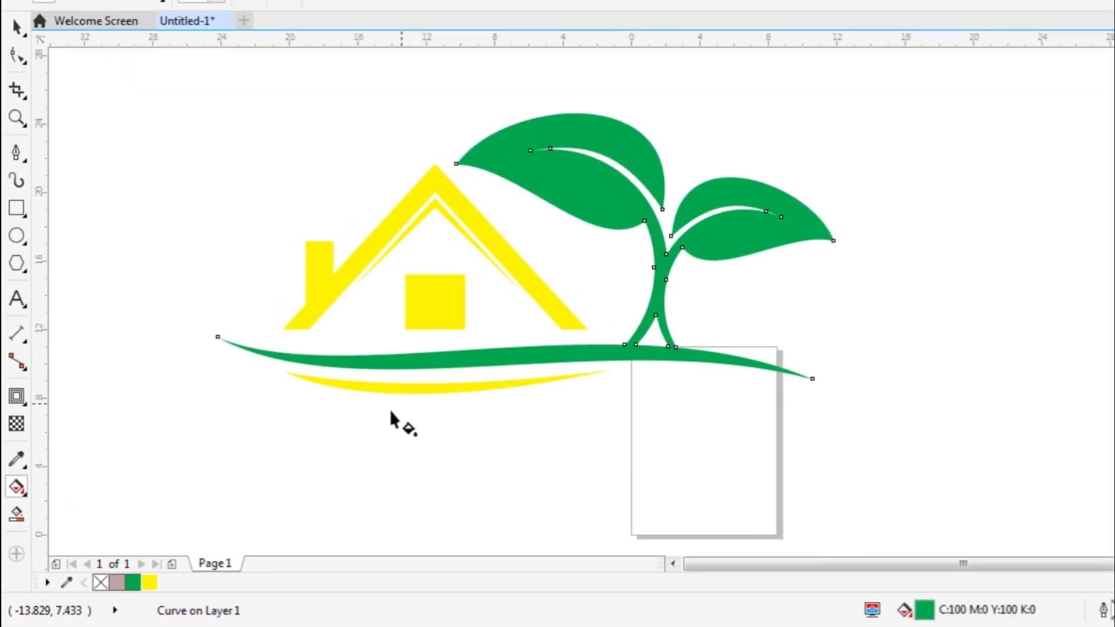
{"action": "left_click_drag", "start_coordinate": [481, 356], "coordinate": [678, 247]}
{"action": "left_click", "coordinate": [578, 315]}
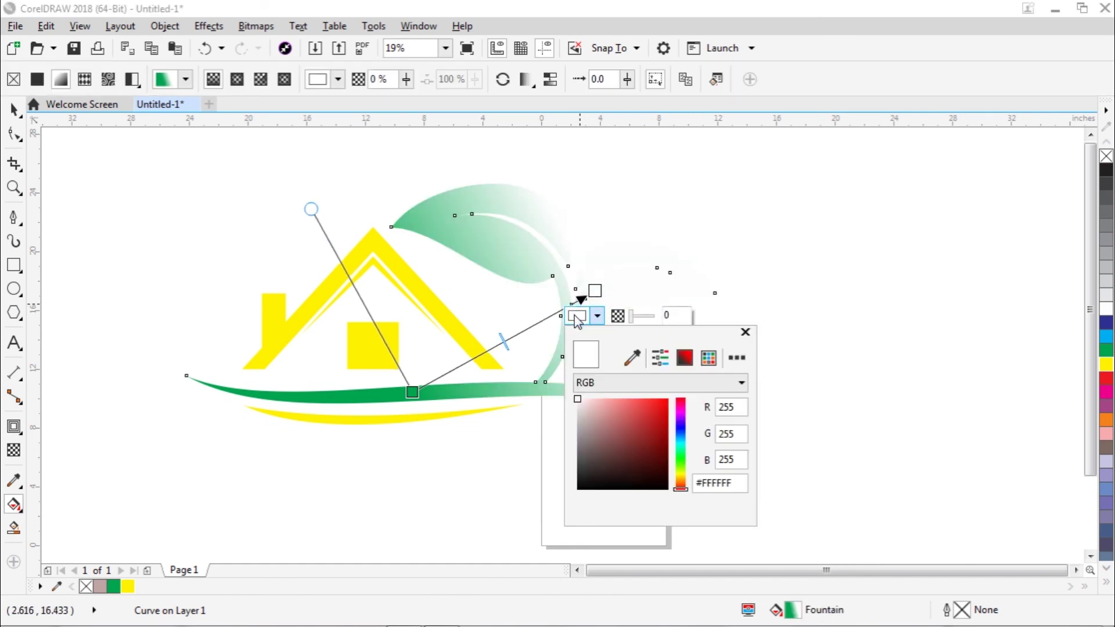
{"action": "mouse_move", "coordinate": [602, 426]}
{"action": "left_mouse_down"}
{"action": "mouse_move", "coordinate": [665, 428]}
{"action": "mouse_move", "coordinate": [667, 399]}
{"action": "left_mouse_up"}
{"action": "left_click", "coordinate": [684, 458]}
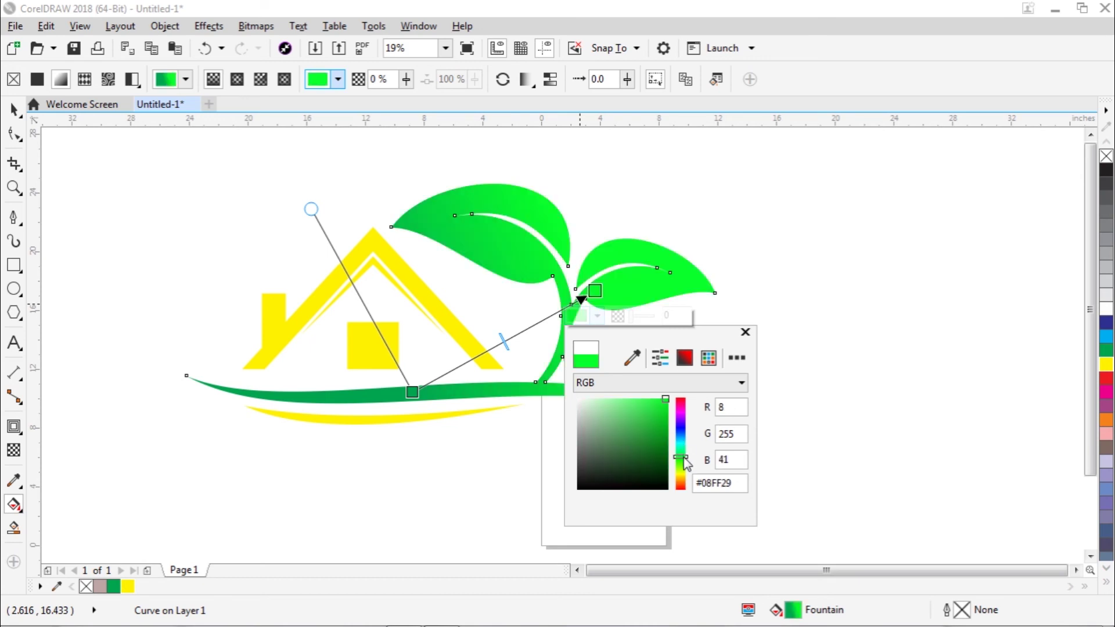
{"action": "left_click_drag", "start_coordinate": [685, 458], "coordinate": [683, 454]}
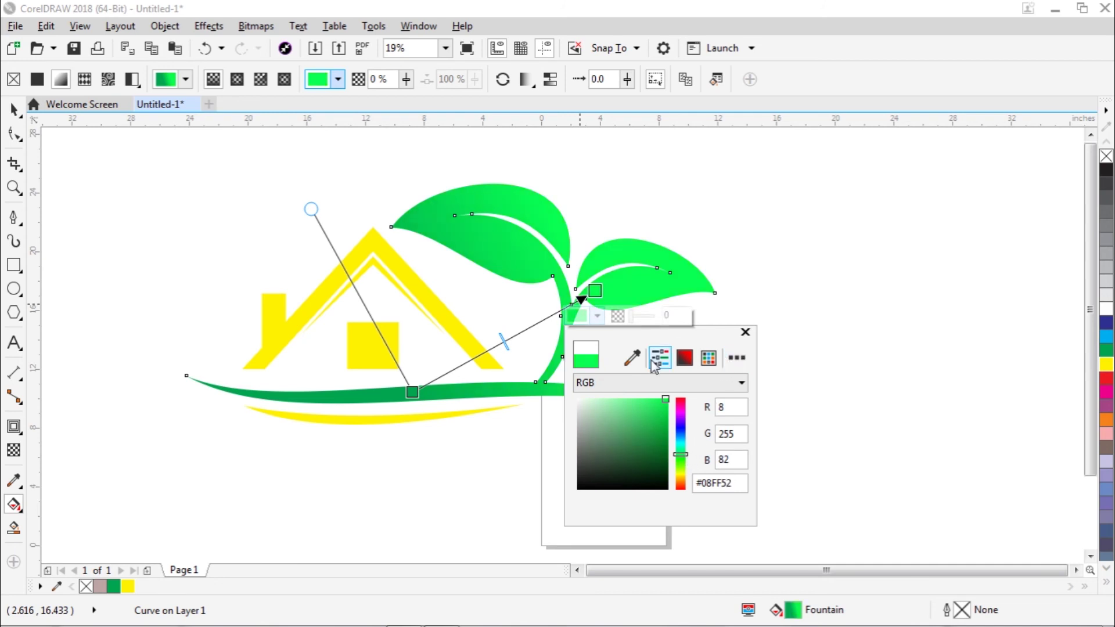
- Set the start color of the plant's fountain fill to dark green #017D2D in the RGB model
{"action": "left_click", "coordinate": [412, 393]}
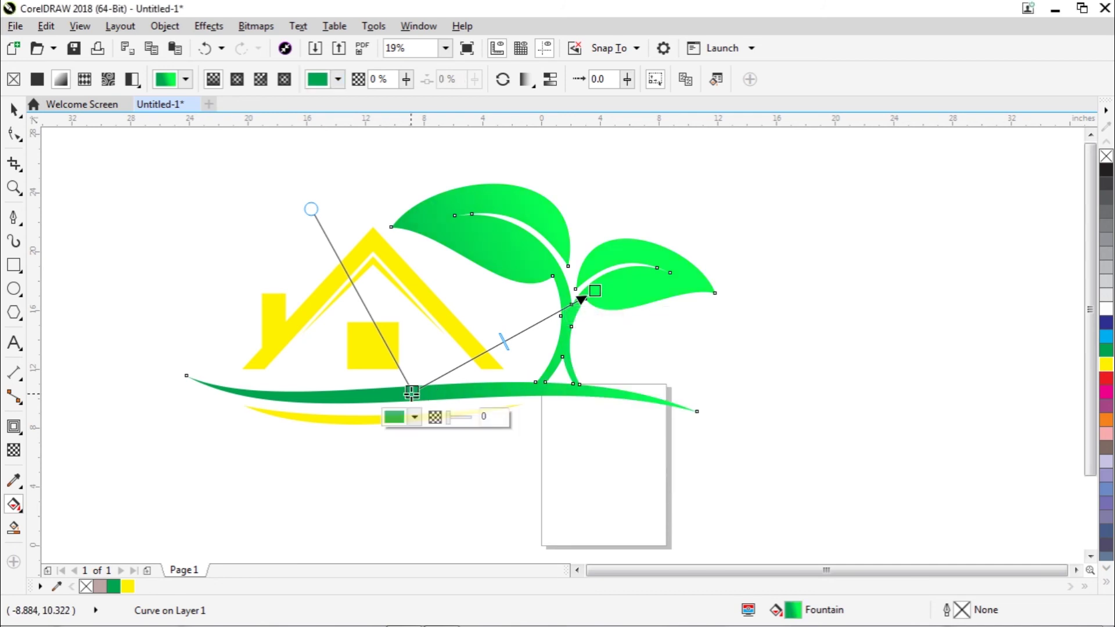
{"action": "left_click", "coordinate": [405, 421]}
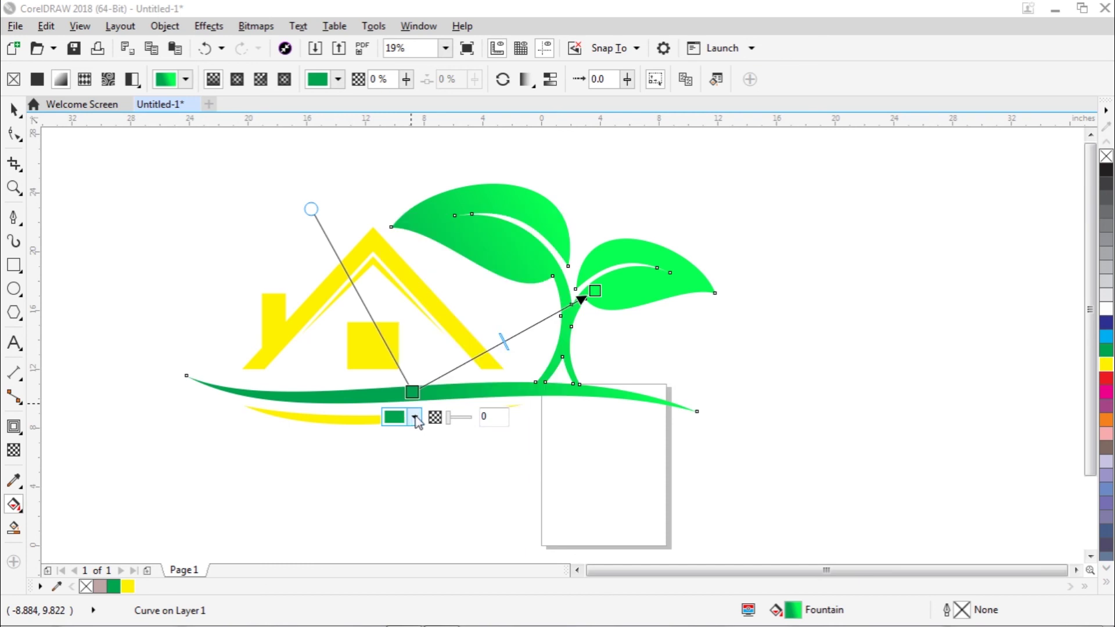
{"action": "left_click", "coordinate": [479, 264]}
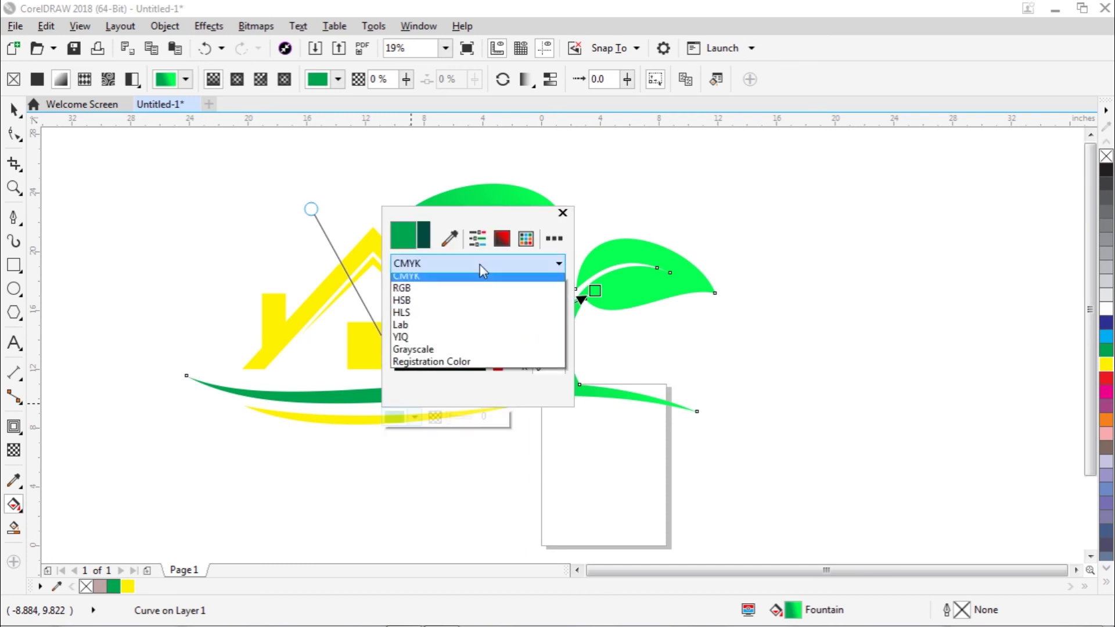
{"action": "left_click", "coordinate": [468, 305]}
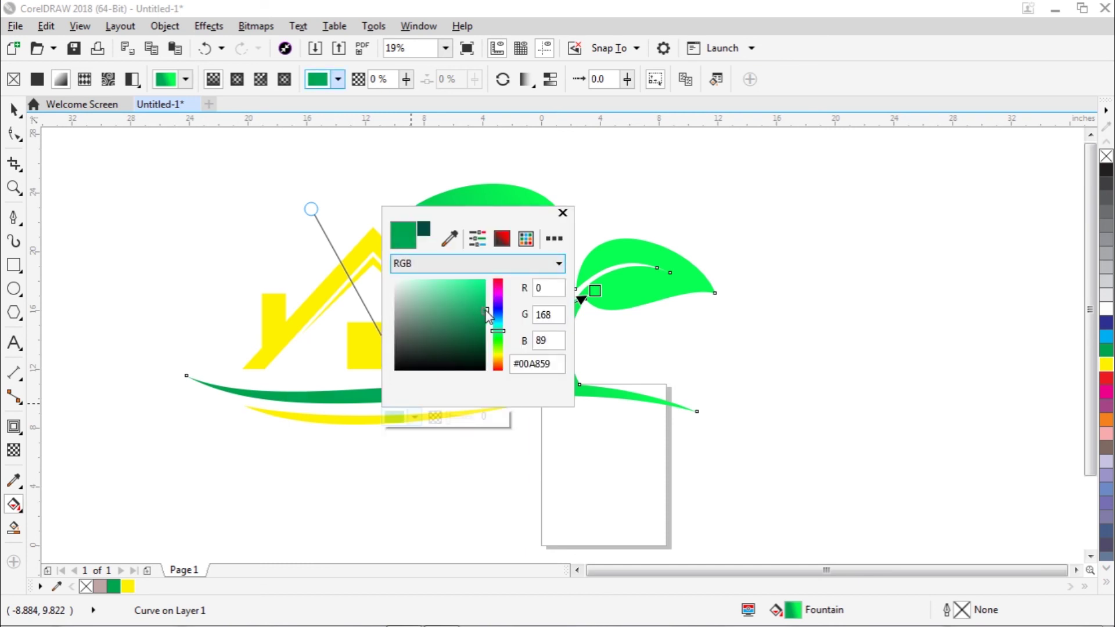
{"action": "left_click", "coordinate": [484, 314]}
{"action": "left_click_drag", "start_coordinate": [484, 316], "coordinate": [504, 340]}
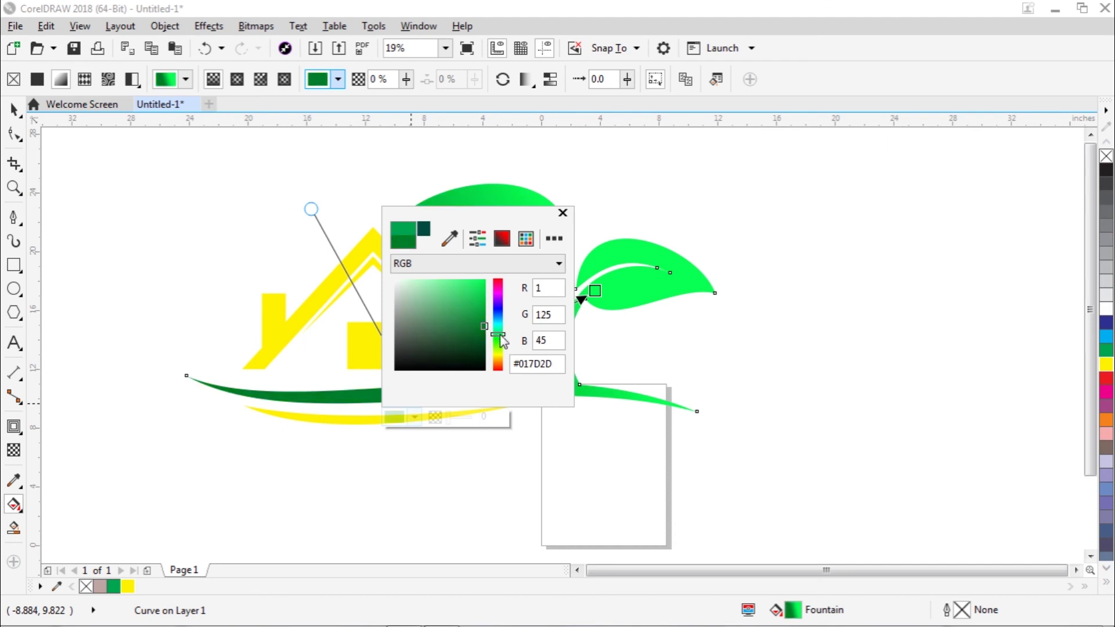
{"action": "left_click", "coordinate": [562, 213]}
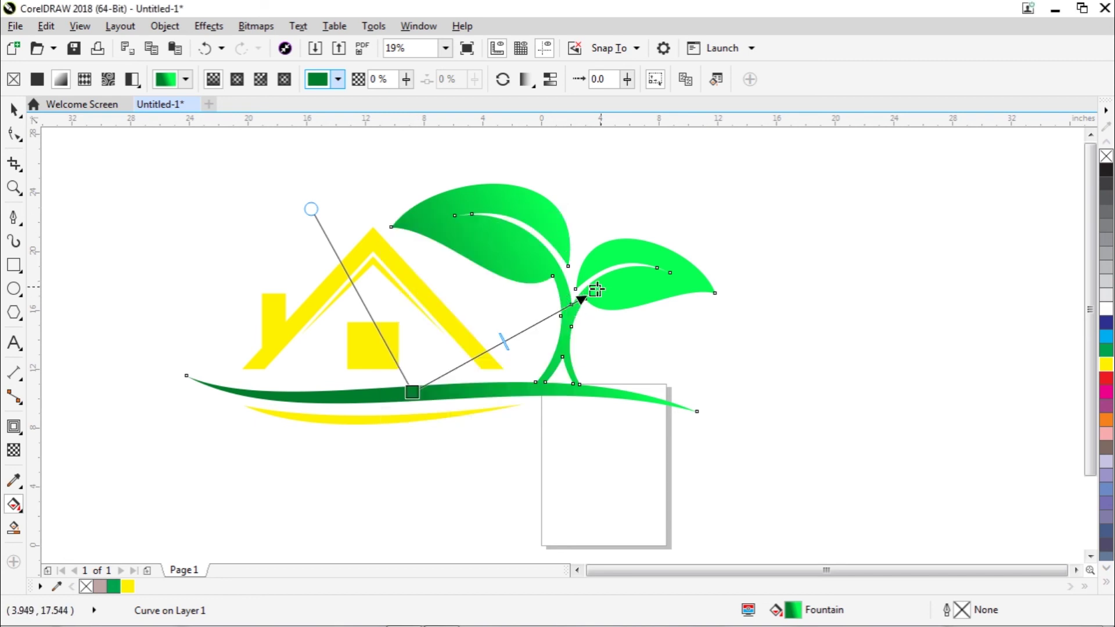
- Redirect the plant's gradient end to the upper edge of the large leaf and skew the fill slightly
{"action": "left_click_drag", "start_coordinate": [581, 299], "coordinate": [556, 215]}
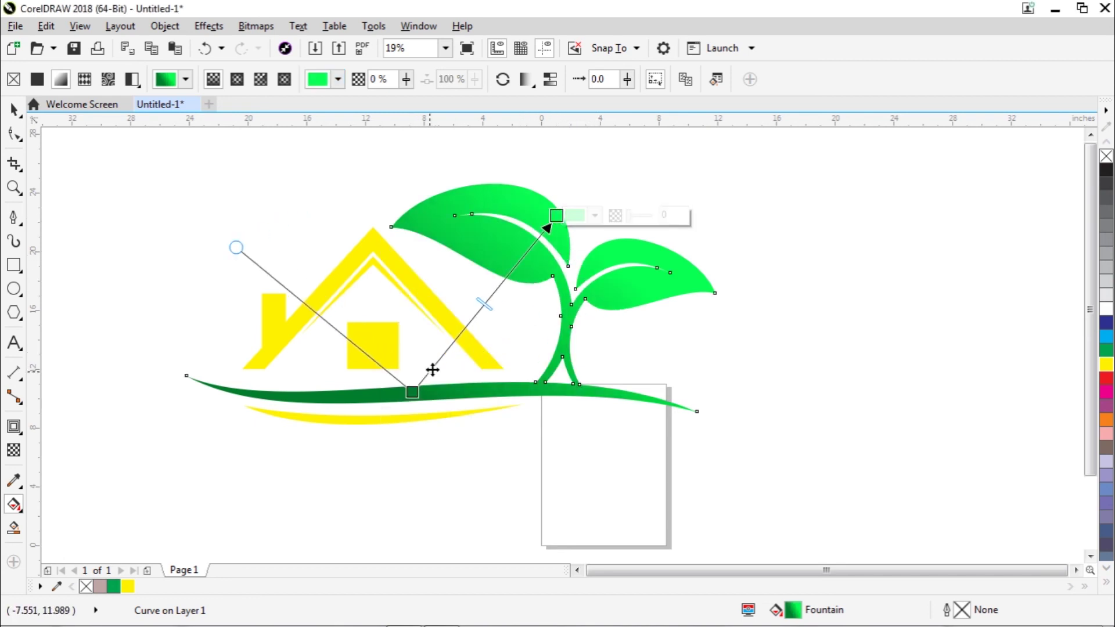
{"action": "left_click_drag", "start_coordinate": [236, 248], "coordinate": [219, 269]}
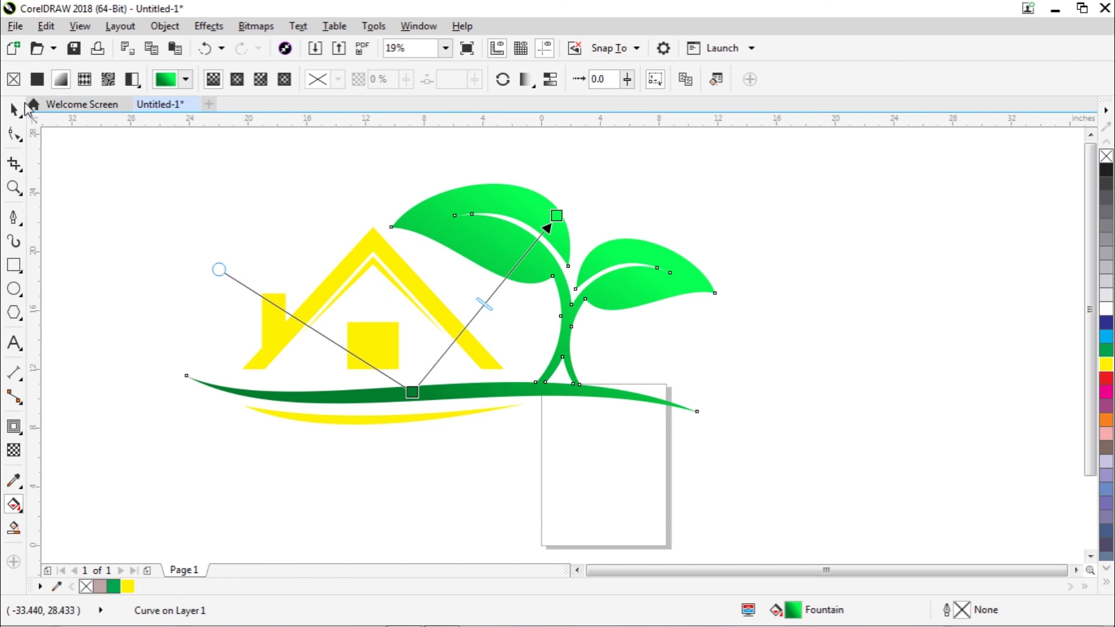
{"action": "left_click", "coordinate": [13, 109]}
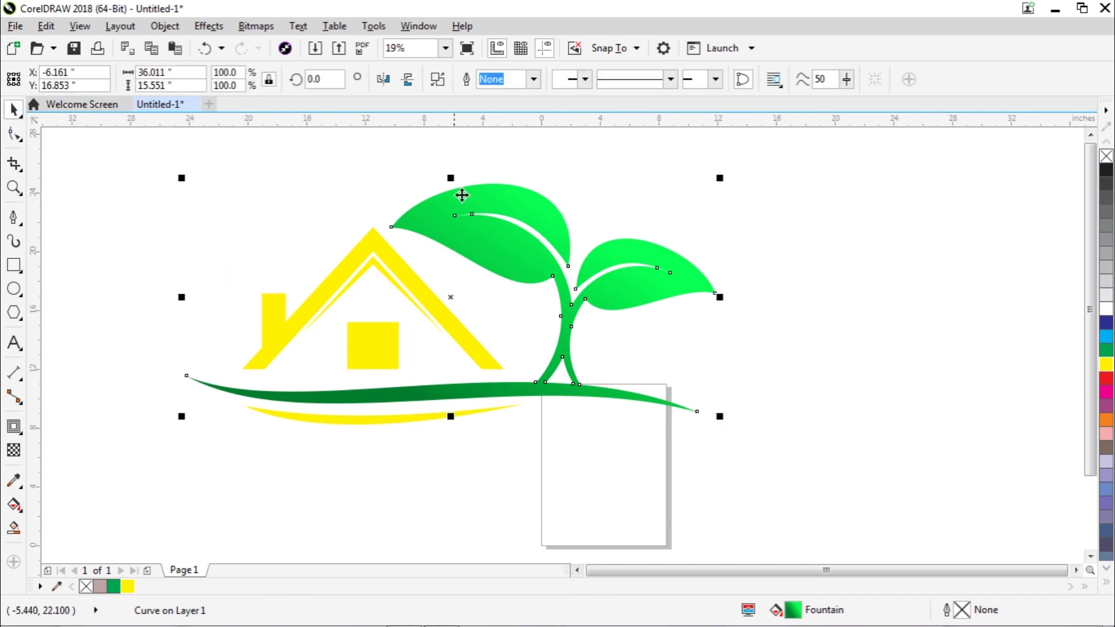
{"action": "left_click", "coordinate": [456, 475]}
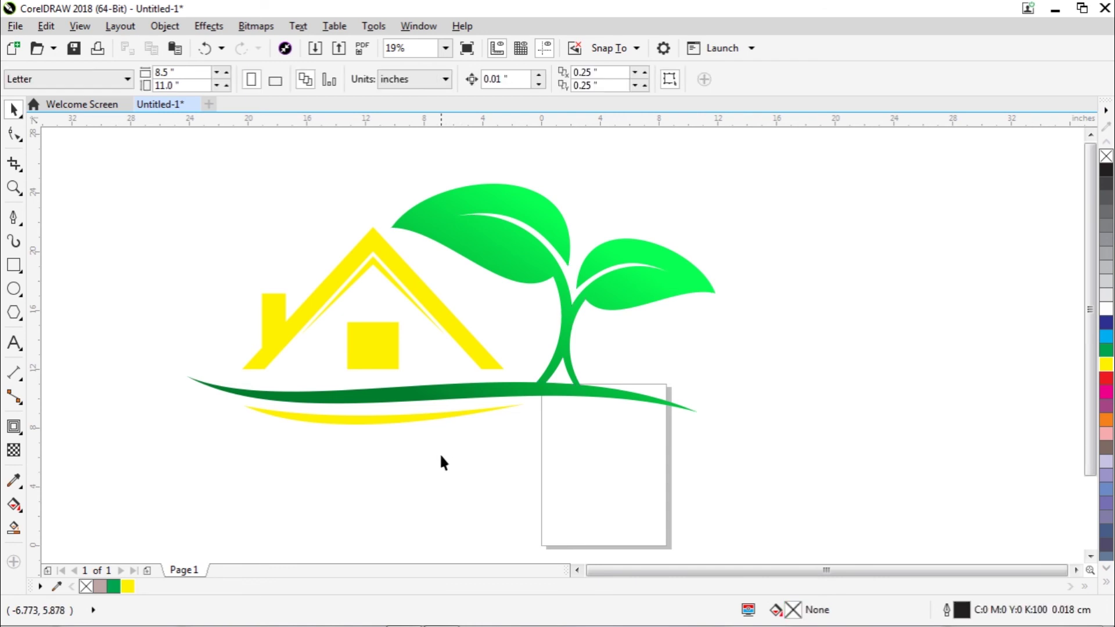
- Weld the yellow crescent and the yellow house into a single curve
{"action": "left_click", "coordinate": [397, 421]}
{"action": "left_click", "coordinate": [370, 344], "text": "shift"}
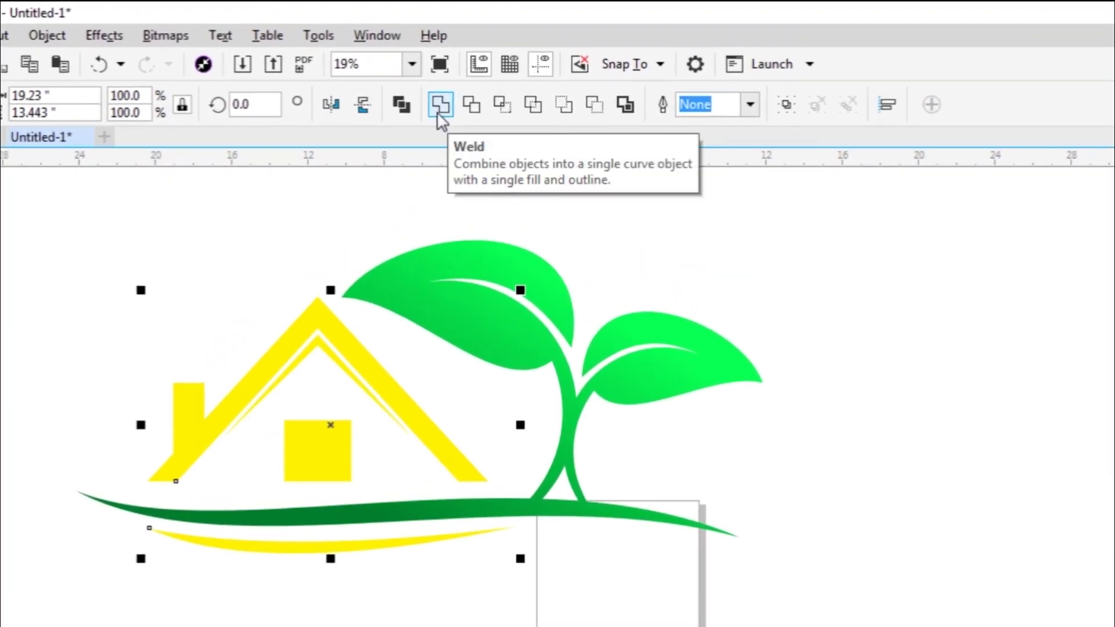
{"action": "left_click", "coordinate": [439, 106]}
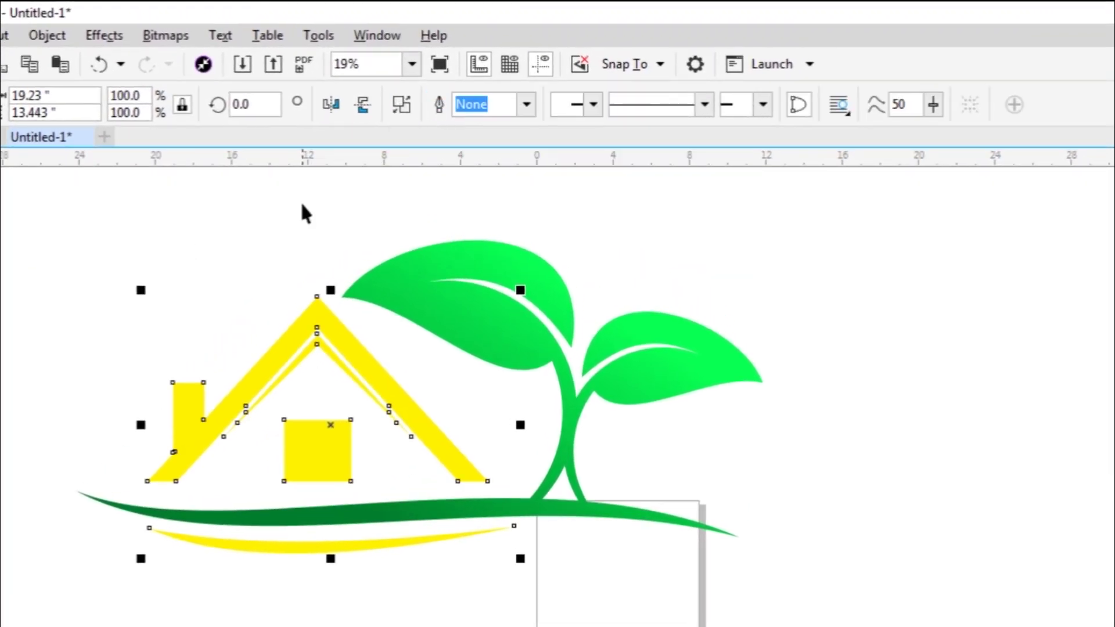
{"action": "left_click", "coordinate": [301, 206]}
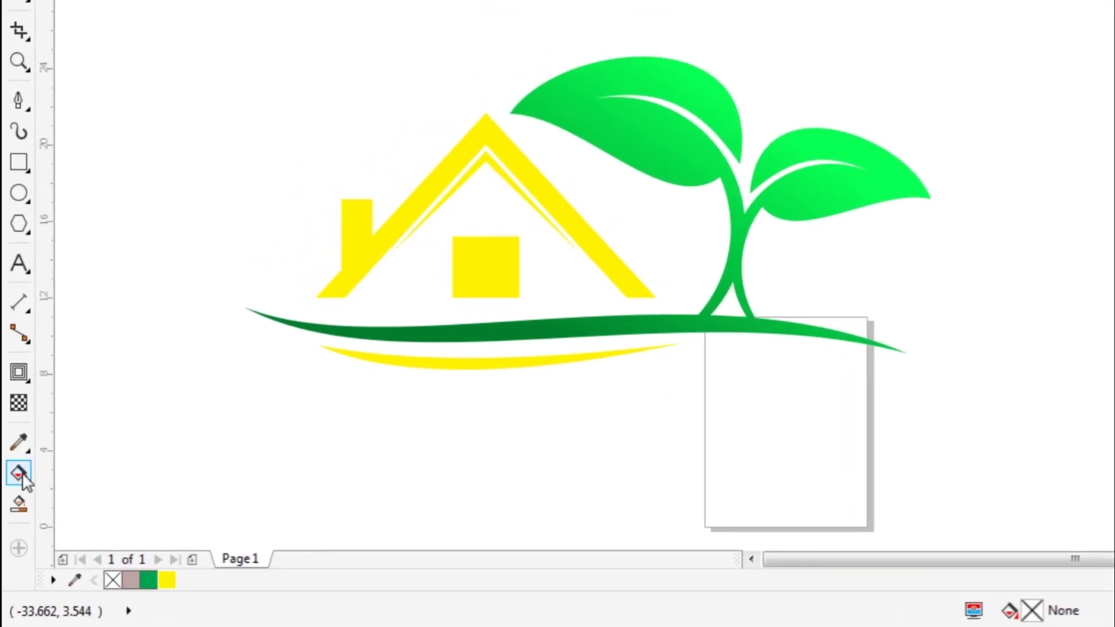
- Apply a linear fountain fill from the crescent up past the roof, with a dark olive start color of C56 M45 Y100 K28
{"action": "left_click", "coordinate": [19, 473]}
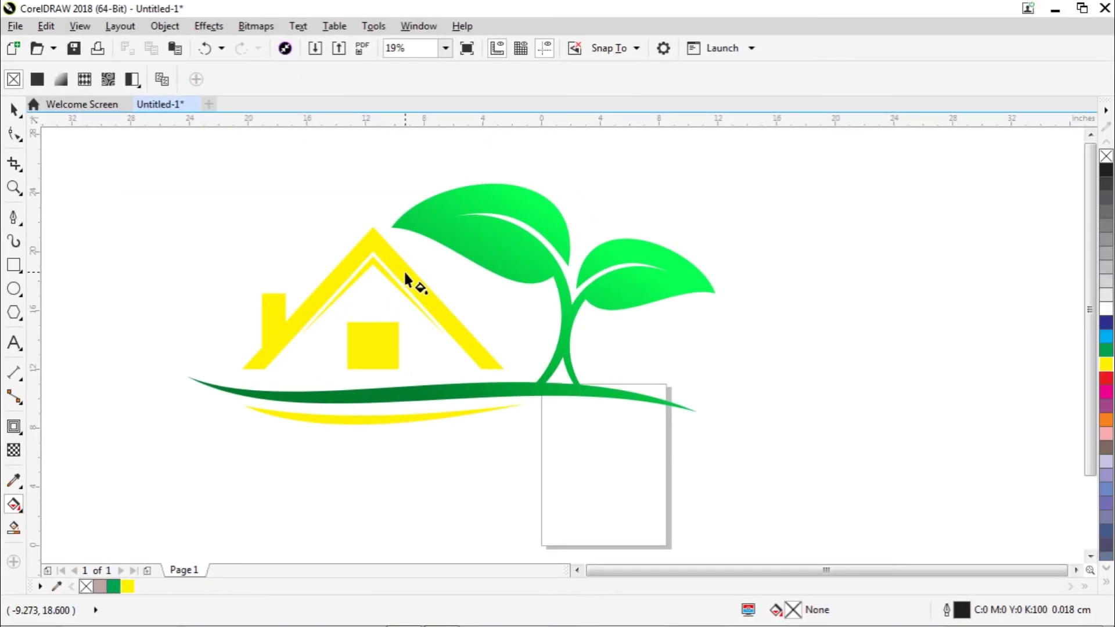
{"action": "left_click", "coordinate": [431, 250]}
{"action": "left_click_drag", "start_coordinate": [408, 287], "coordinate": [320, 429]}
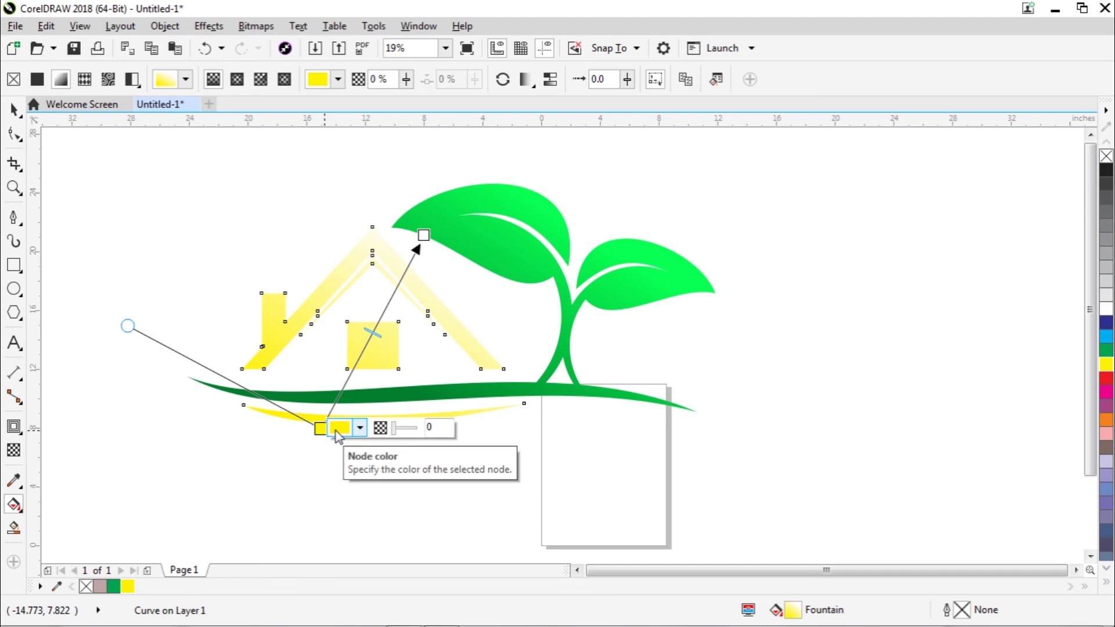
{"action": "left_click", "coordinate": [336, 431]}
{"action": "mouse_move", "coordinate": [395, 361]}
{"action": "left_mouse_down"}
{"action": "mouse_move", "coordinate": [429, 356]}
{"action": "mouse_move", "coordinate": [429, 343]}
{"action": "left_mouse_up"}
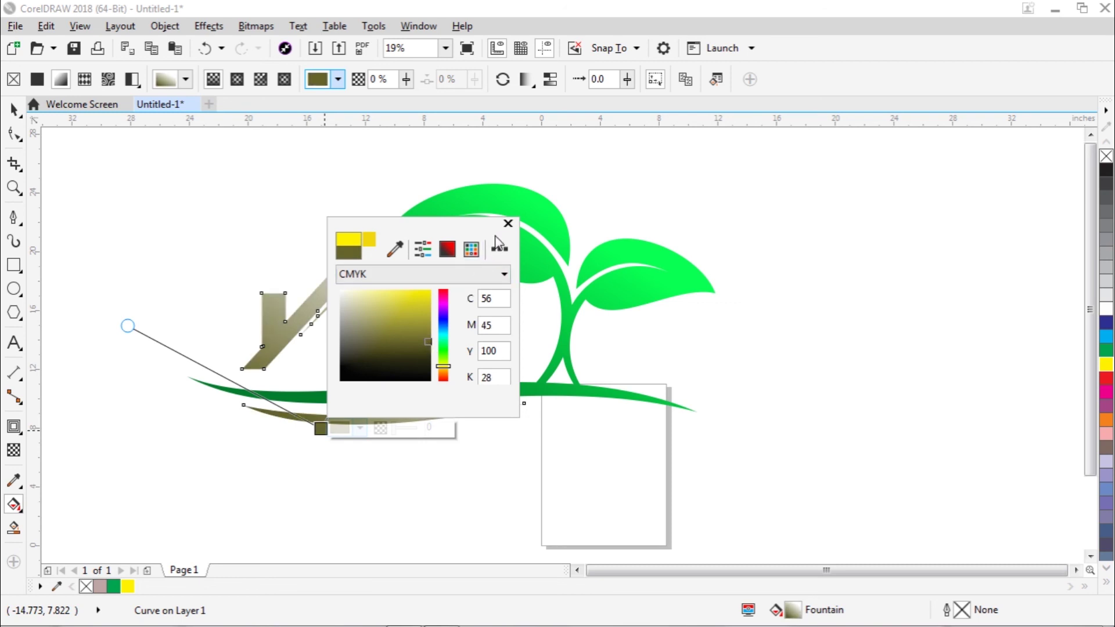
{"action": "left_click", "coordinate": [507, 223]}
- Set the end color of the house's fountain fill to a warm golden yellow in the RGB model
{"action": "left_click", "coordinate": [425, 234]}
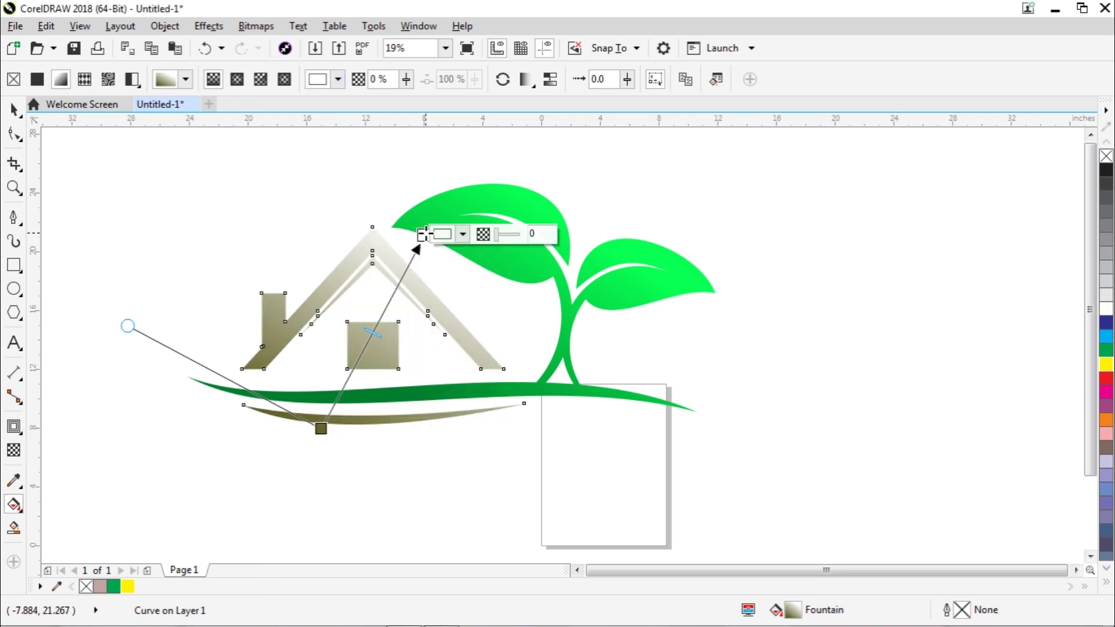
{"action": "left_click", "coordinate": [441, 235]}
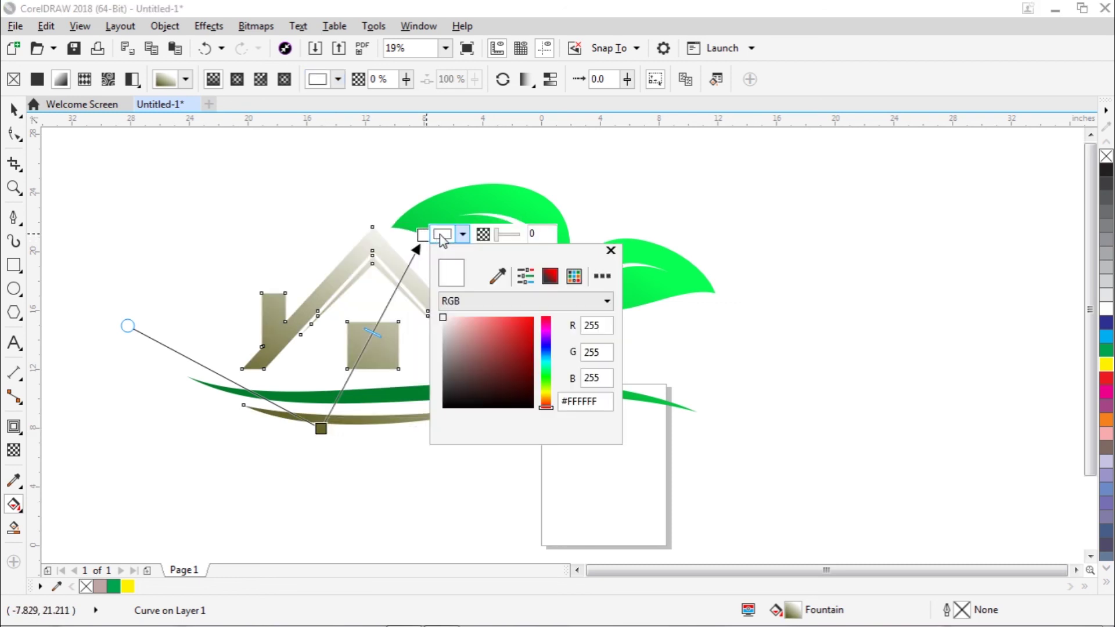
{"action": "left_click", "coordinate": [546, 395]}
{"action": "left_click", "coordinate": [527, 349]}
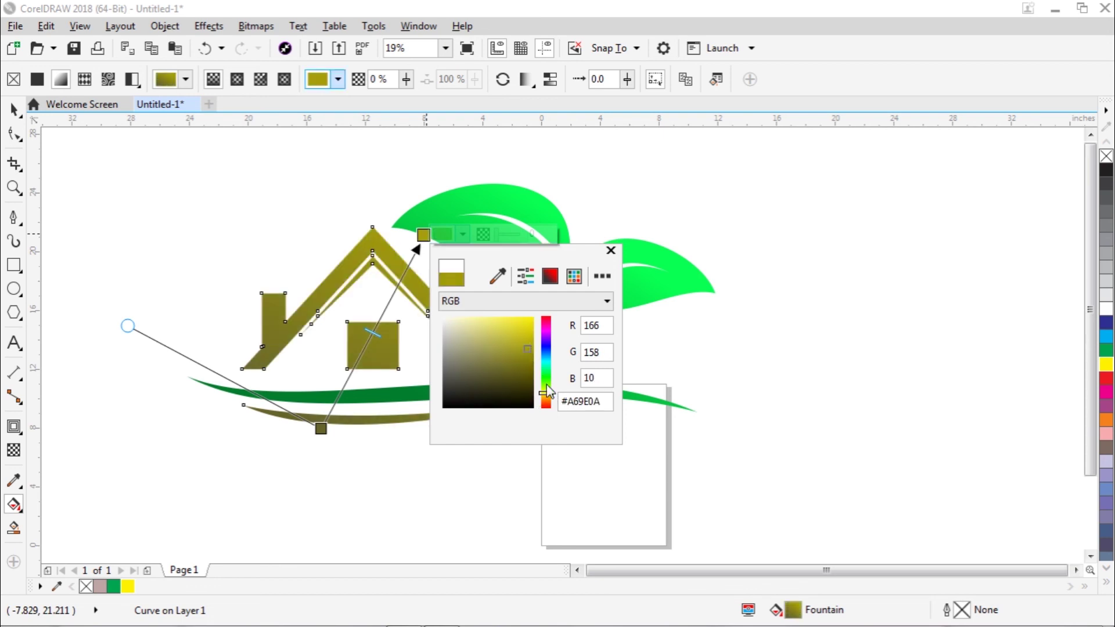
{"action": "left_click", "coordinate": [503, 325]}
{"action": "left_click", "coordinate": [493, 326]}
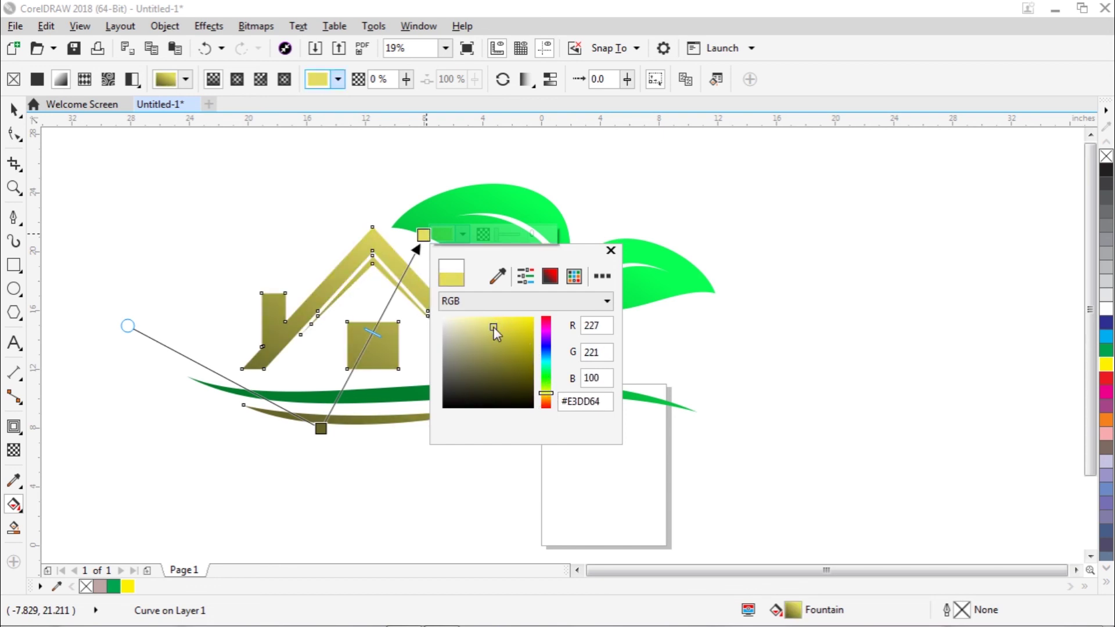
{"action": "left_click", "coordinate": [550, 391]}
{"action": "left_click_drag", "start_coordinate": [550, 393], "coordinate": [551, 400]}
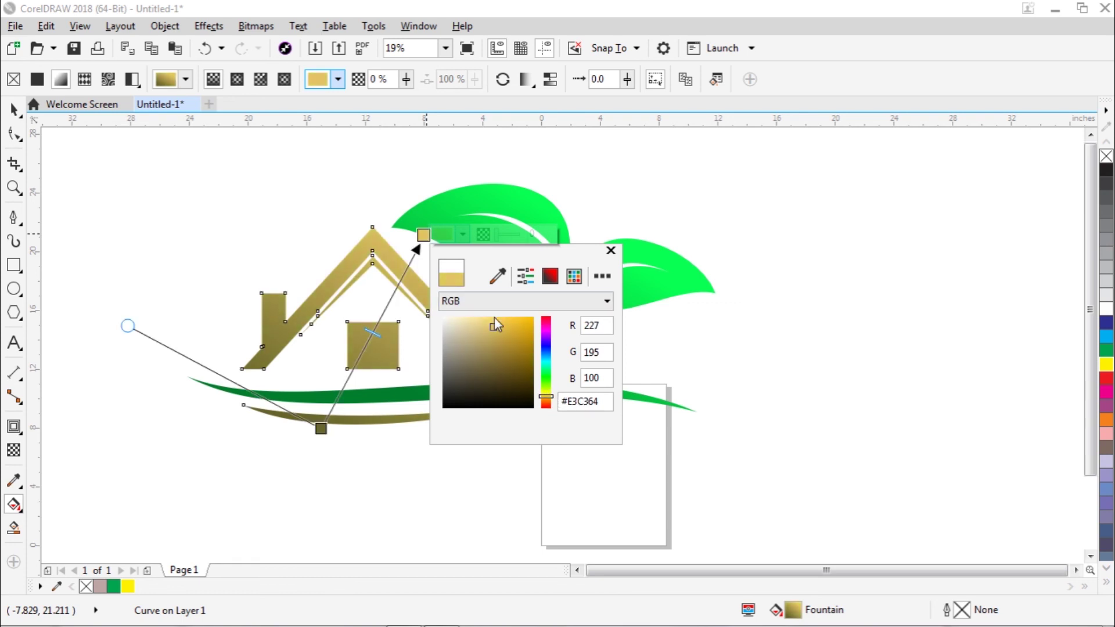
{"action": "left_click_drag", "start_coordinate": [495, 324], "coordinate": [504, 323]}
{"action": "left_click", "coordinate": [610, 250]}
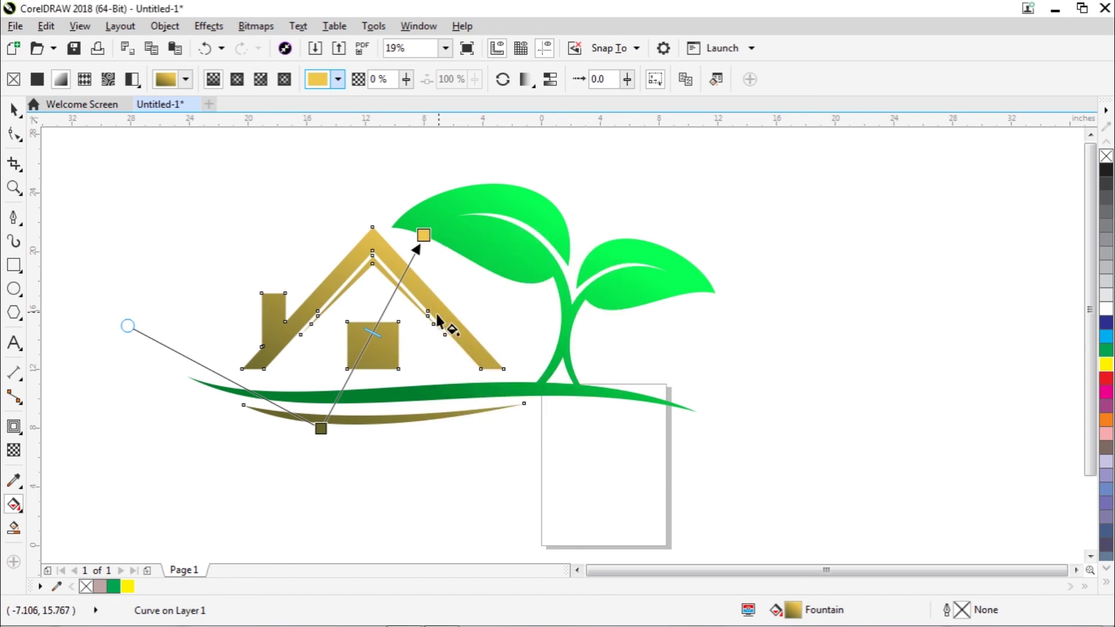
- Add a color node at 61% along the house's gradient and make it near-white, C3 M2 Y2 K0
{"action": "double_click", "coordinate": [384, 311]}
{"action": "left_click", "coordinate": [402, 316]}
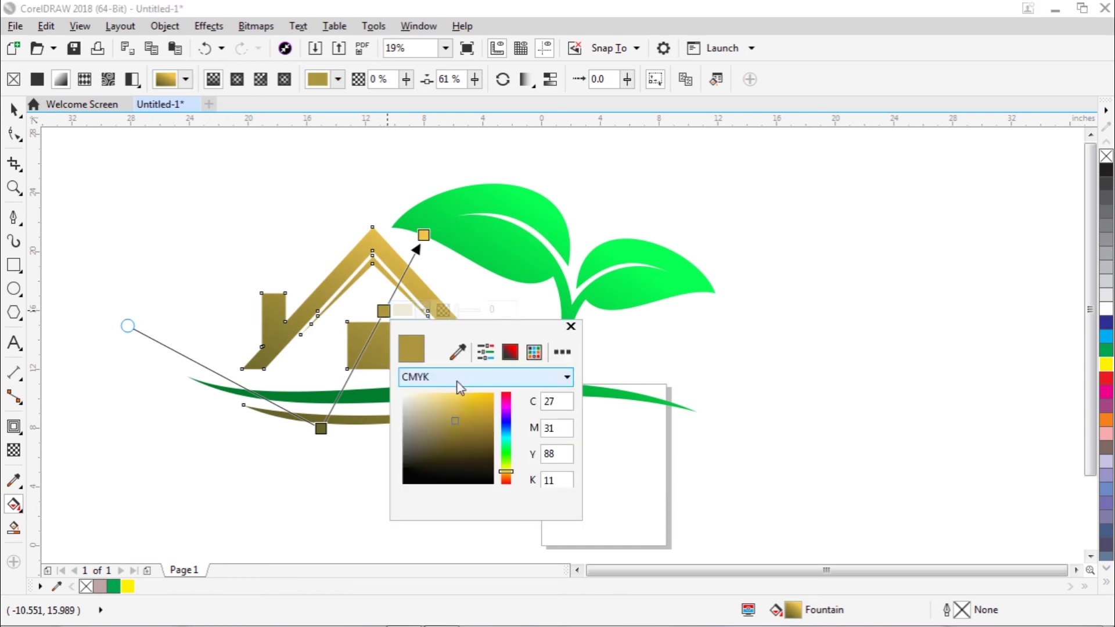
{"action": "left_click_drag", "start_coordinate": [408, 403], "coordinate": [402, 396]}
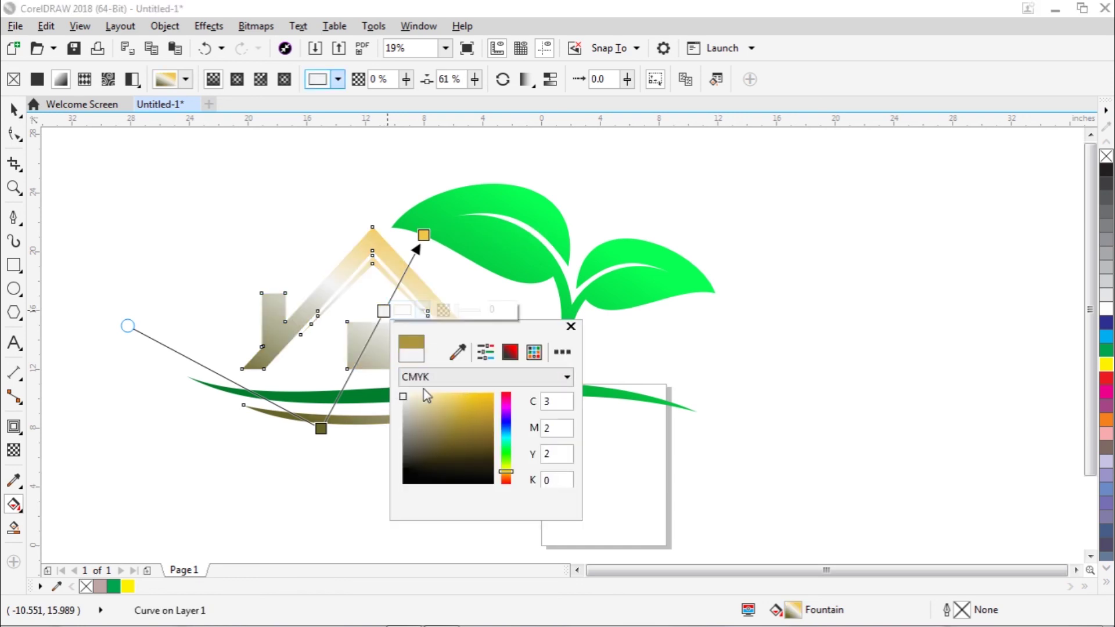
{"action": "left_click", "coordinate": [571, 326]}
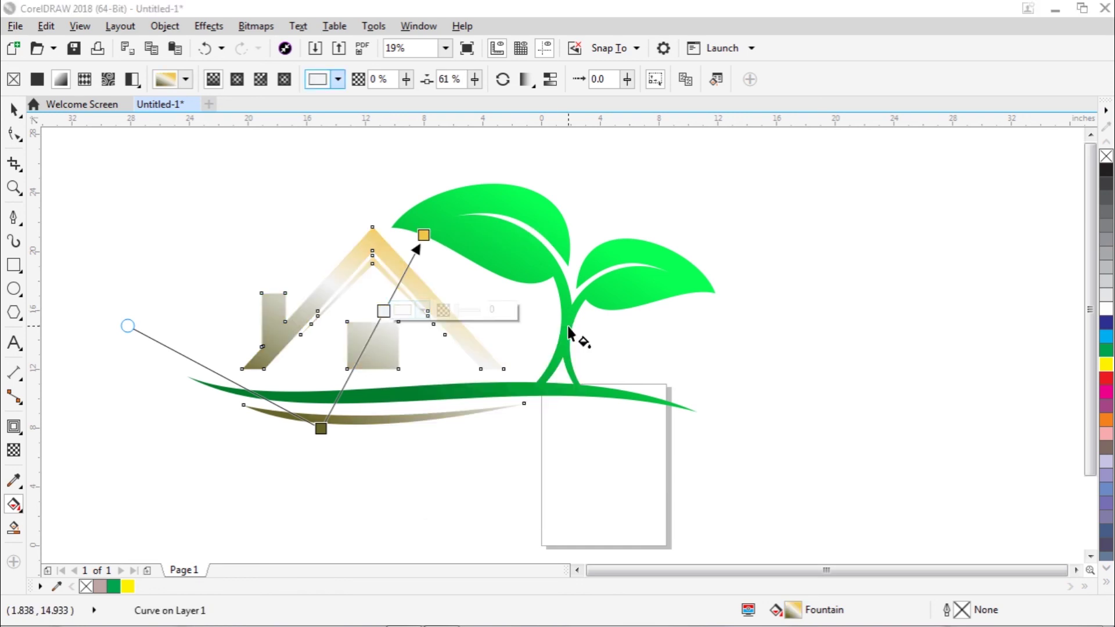
- Add a node at 52% on the house's gradient, just below the near-white one, and color it golden yellow C11 M17 Y82 K0
{"action": "double_click", "coordinate": [372, 330]}
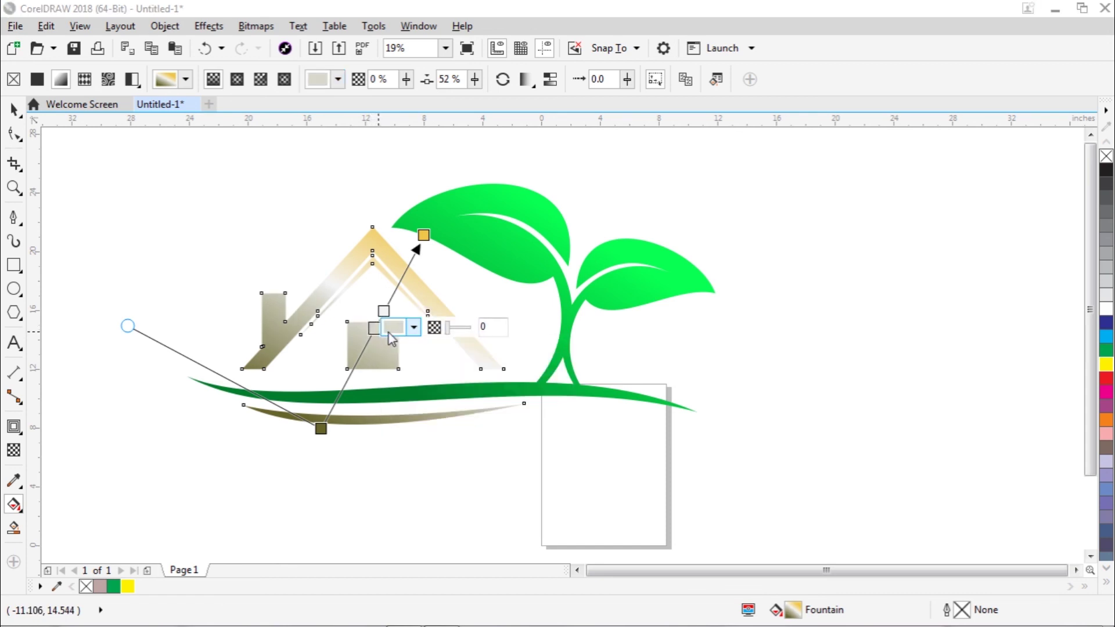
{"action": "left_click", "coordinate": [414, 327]}
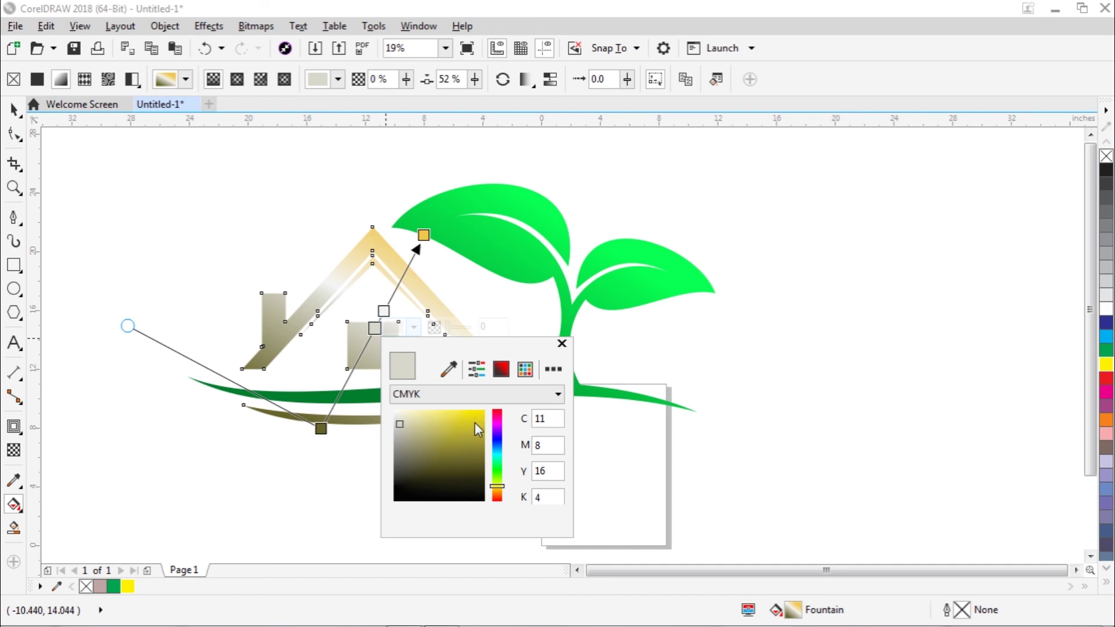
{"action": "left_click_drag", "start_coordinate": [497, 486], "coordinate": [498, 484]}
{"action": "left_click", "coordinate": [451, 416]}
{"action": "left_click_drag", "start_coordinate": [451, 416], "coordinate": [449, 420]}
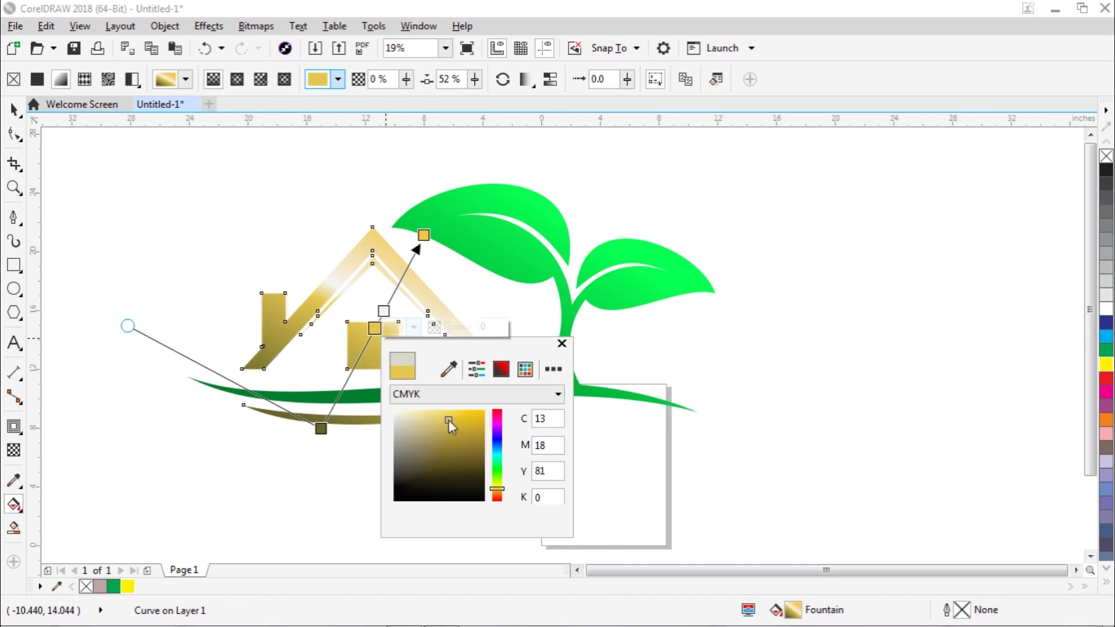
{"action": "left_click", "coordinate": [451, 419]}
{"action": "left_click", "coordinate": [562, 344]}
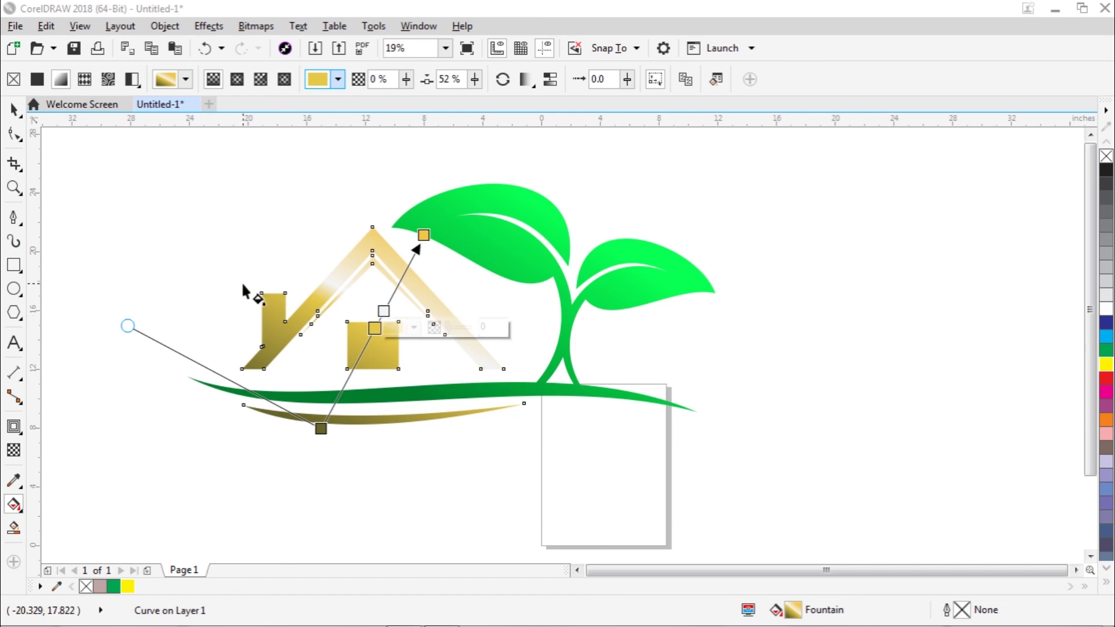
- Stretch the skew of the house's gradient farther outward and shift the lower golden node to 54%
{"action": "left_click_drag", "start_coordinate": [128, 326], "coordinate": [81, 289]}
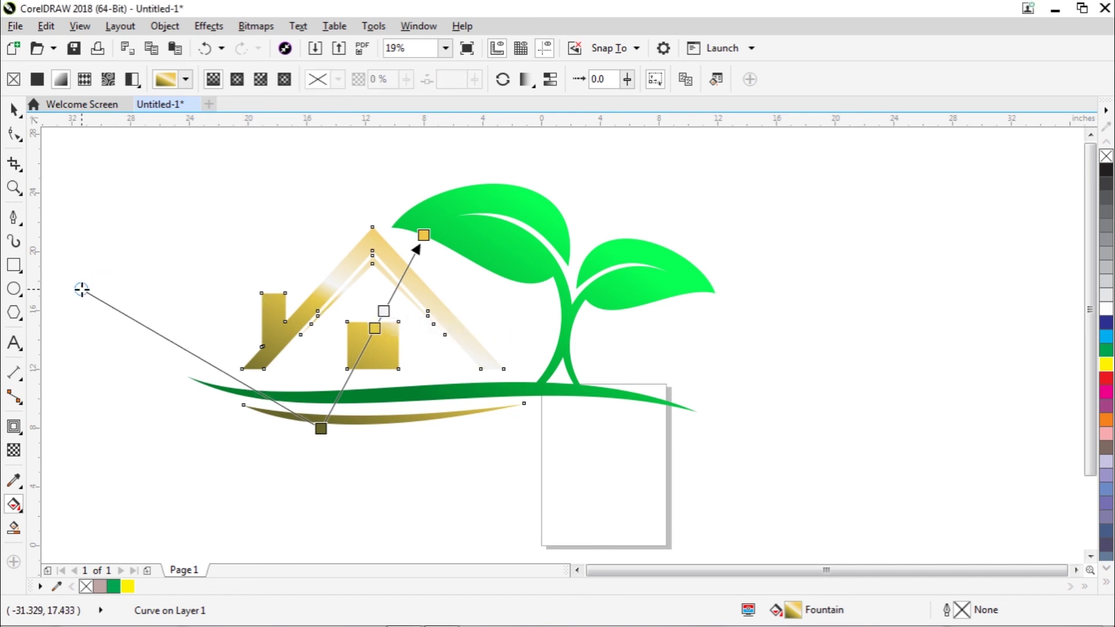
{"action": "left_click", "coordinate": [376, 325]}
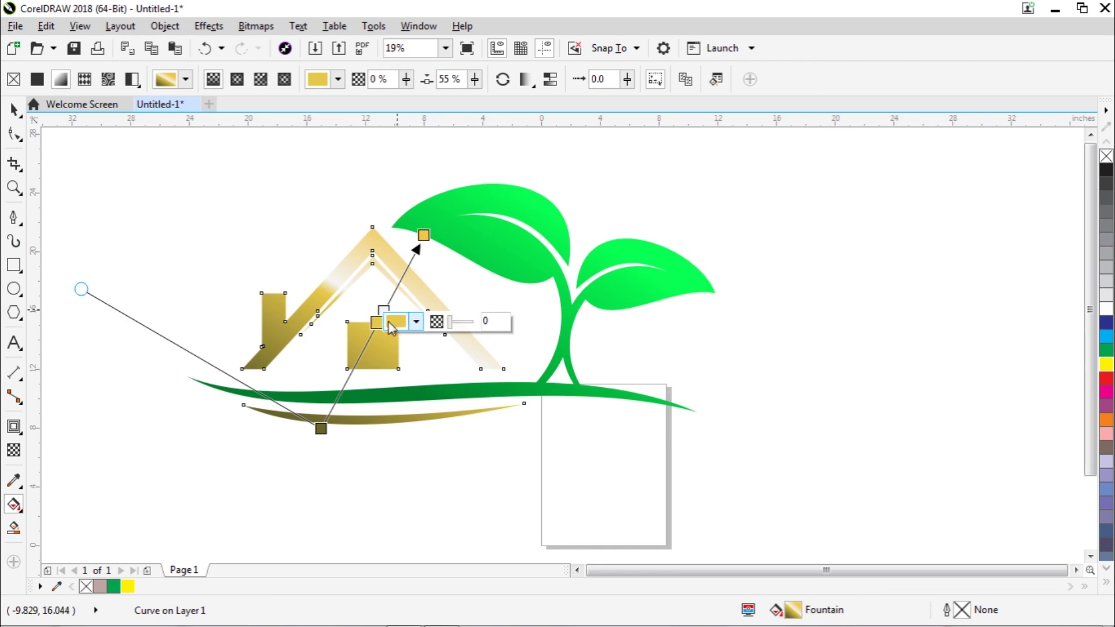
{"action": "left_click_drag", "start_coordinate": [378, 323], "coordinate": [374, 328]}
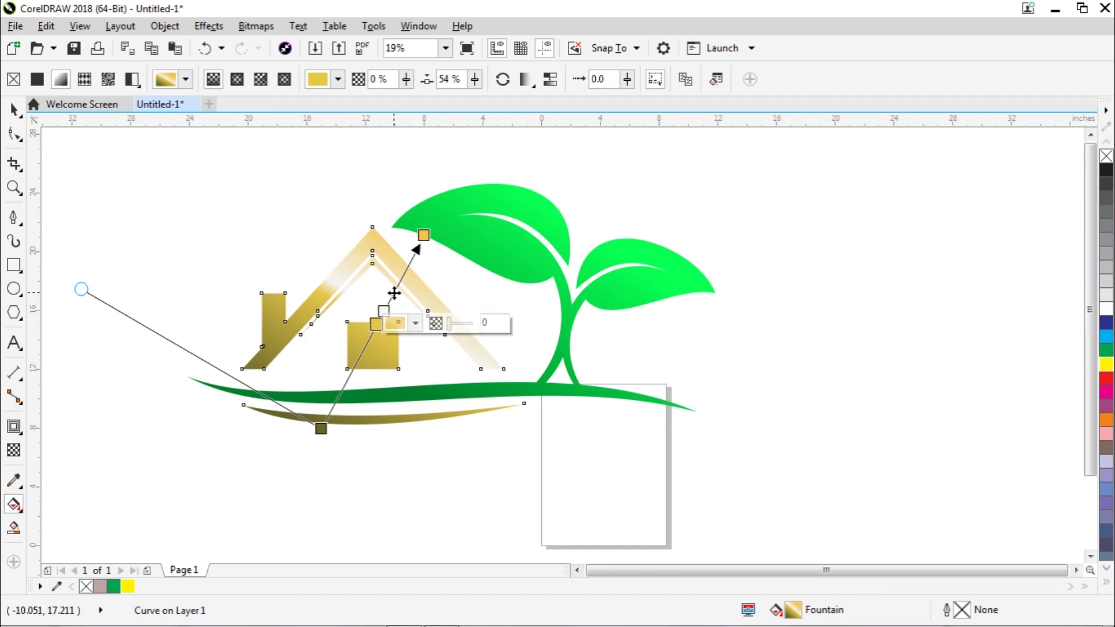
- Add a node above the near-white one, sample its color from the lower golden node, and position it at 70%
{"action": "double_click", "coordinate": [394, 291]}
{"action": "left_click", "coordinate": [412, 297]}
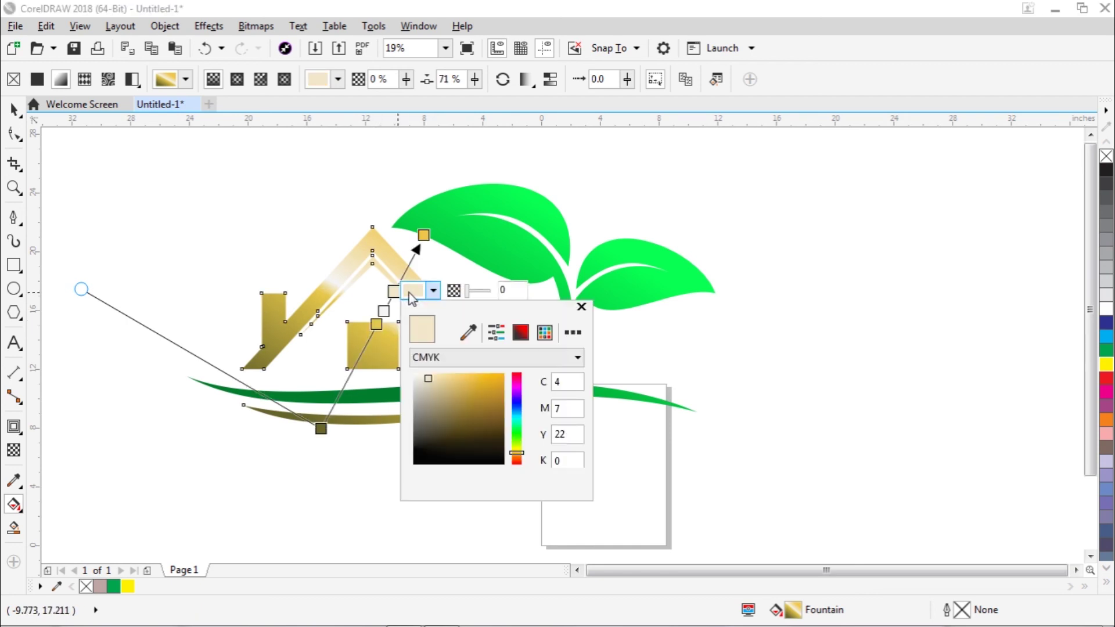
{"action": "left_click", "coordinate": [468, 332]}
{"action": "left_click", "coordinate": [377, 325]}
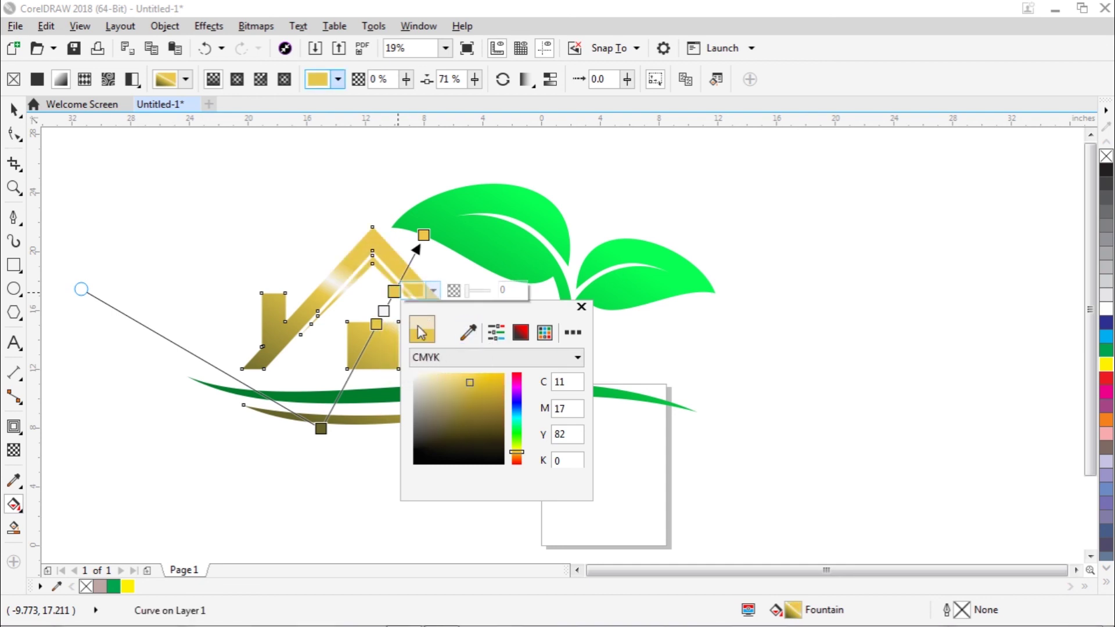
{"action": "left_click", "coordinate": [581, 307]}
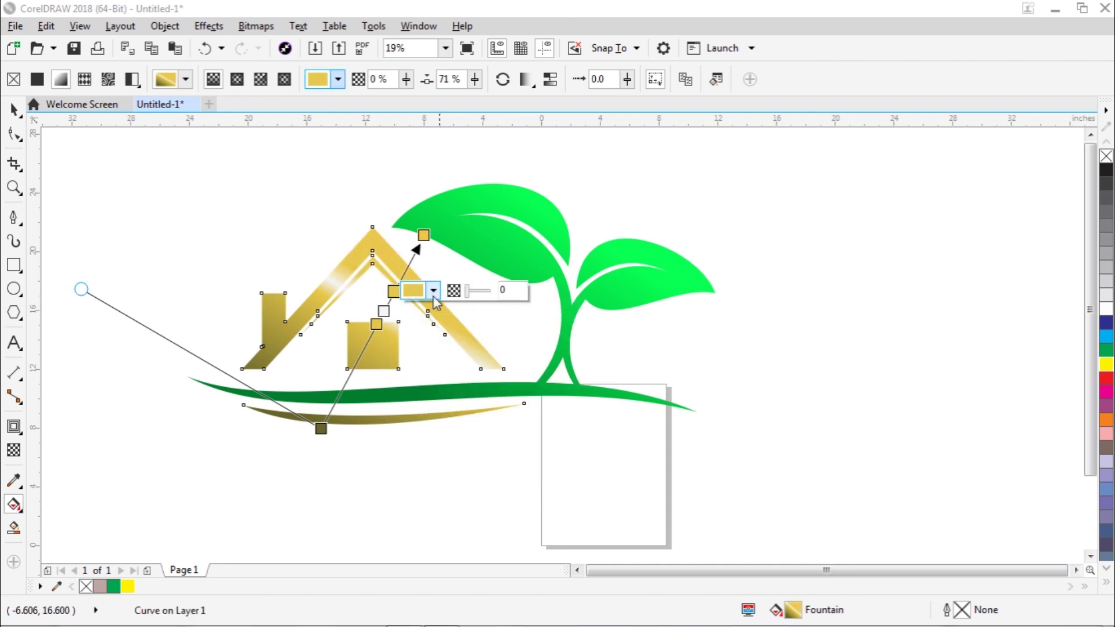
{"action": "mouse_move", "coordinate": [395, 290]}
{"action": "left_mouse_down"}
{"action": "mouse_move", "coordinate": [399, 282]}
{"action": "mouse_move", "coordinate": [393, 294]}
{"action": "left_mouse_up"}
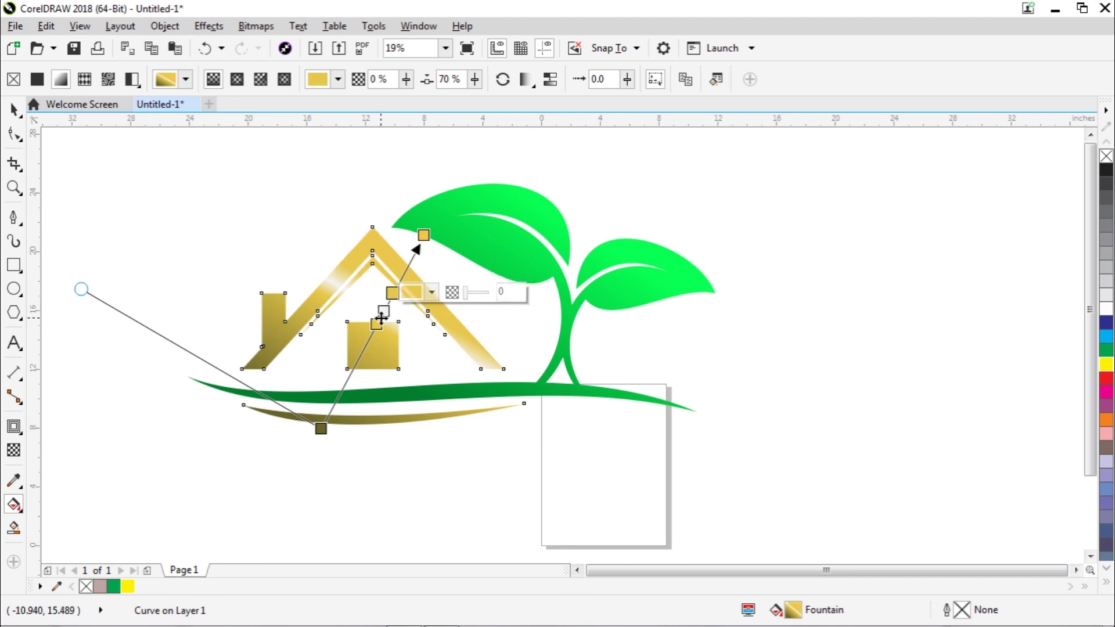
- Lower the skew of the house's gradient and widen the highlight by moving the golden nodes to 77% and 44%, then deselect the house
{"action": "left_click_drag", "start_coordinate": [78, 289], "coordinate": [60, 322]}
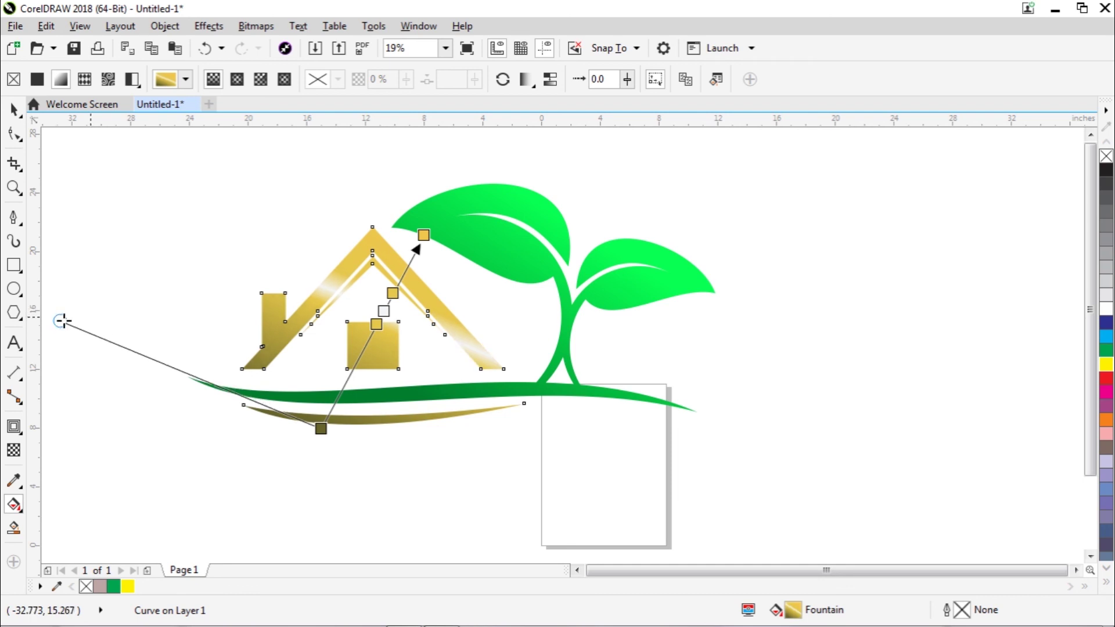
{"action": "left_click", "coordinate": [376, 323]}
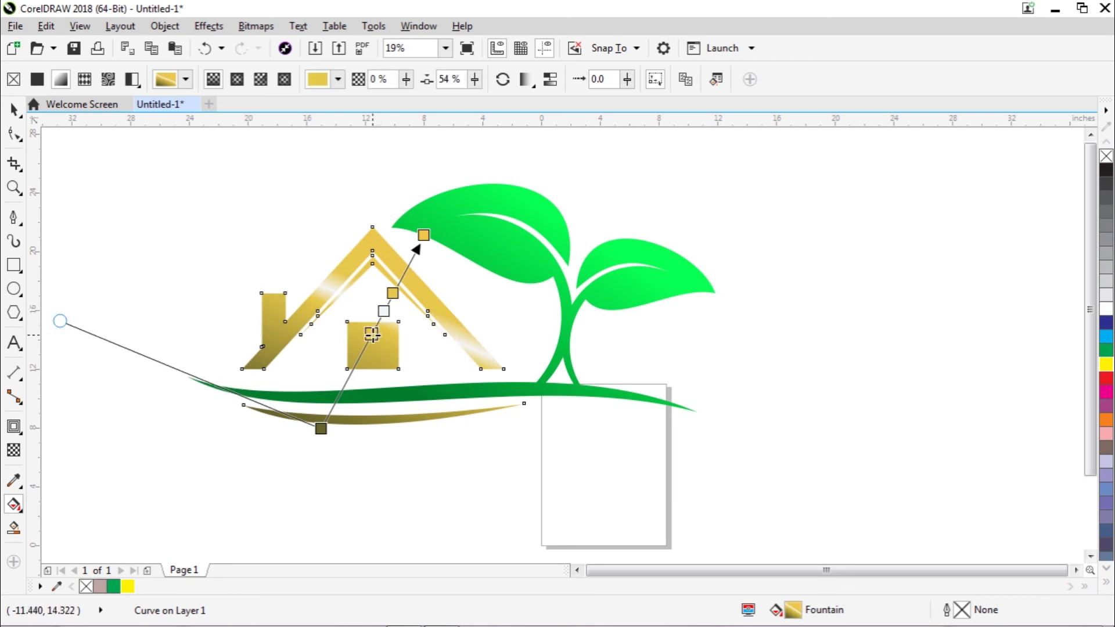
{"action": "left_click_drag", "start_coordinate": [372, 334], "coordinate": [373, 330]}
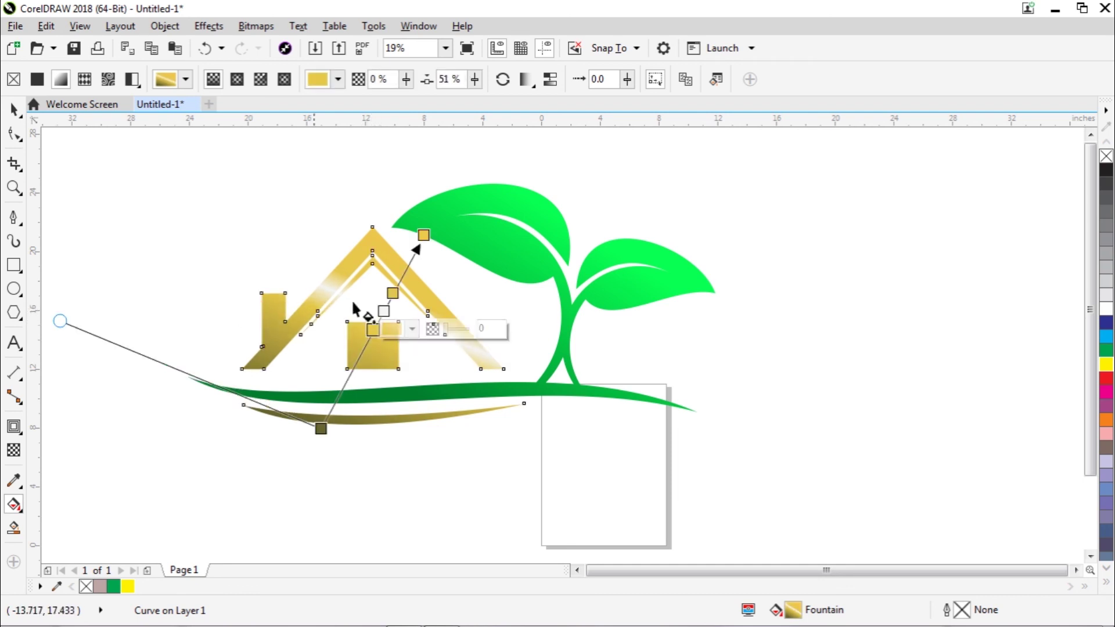
{"action": "left_click_drag", "start_coordinate": [393, 292], "coordinate": [399, 277]}
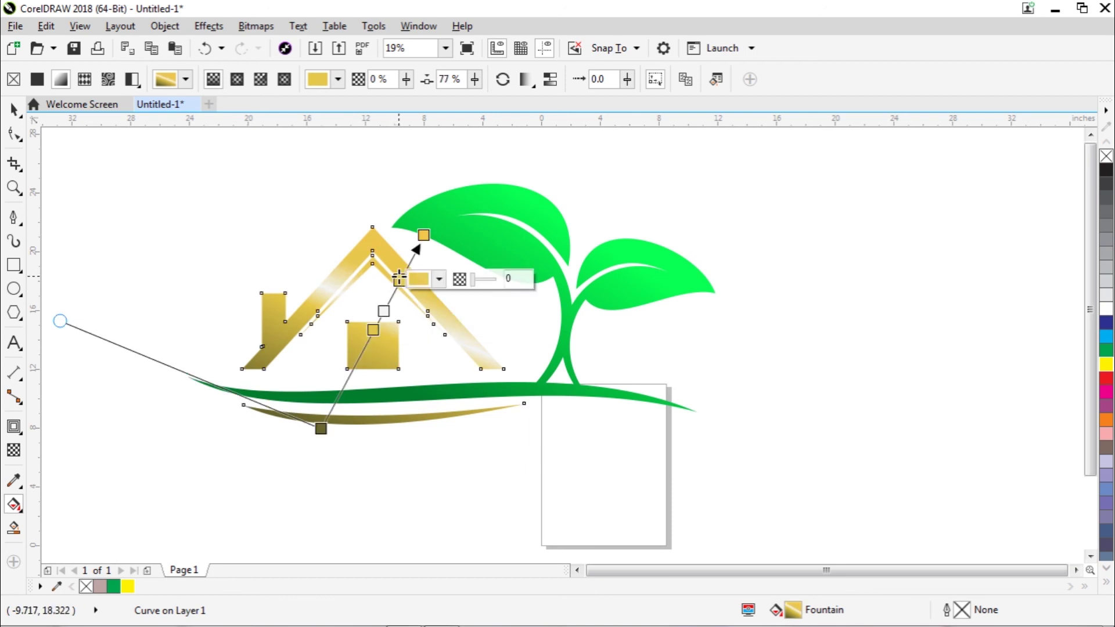
{"action": "left_click_drag", "start_coordinate": [374, 330], "coordinate": [367, 343]}
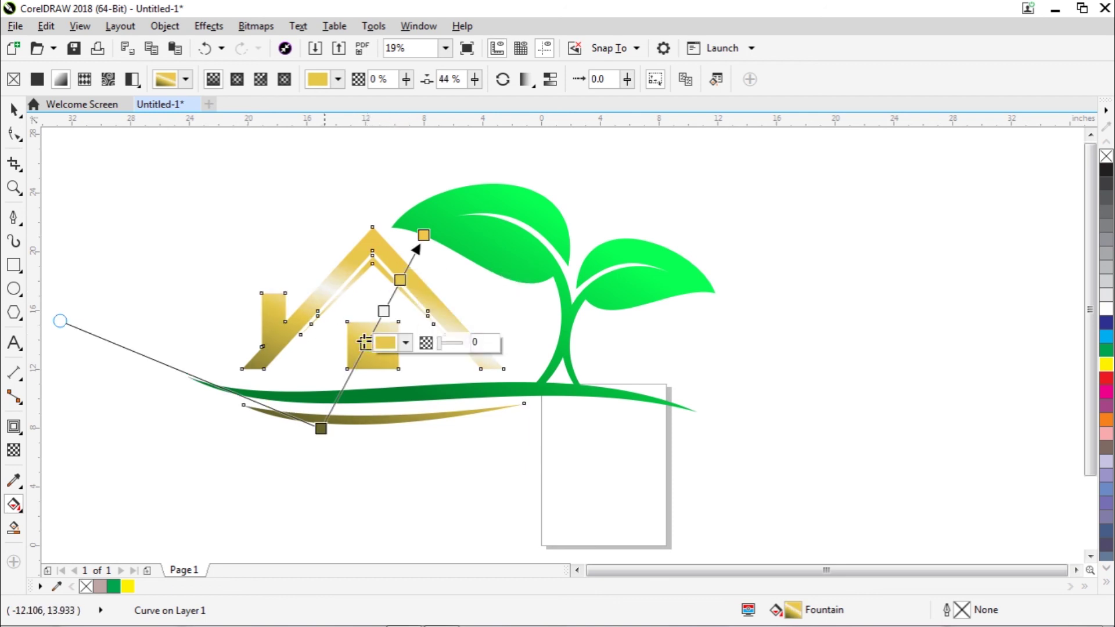
{"action": "left_click", "coordinate": [20, 111]}
{"action": "left_click", "coordinate": [136, 179]}
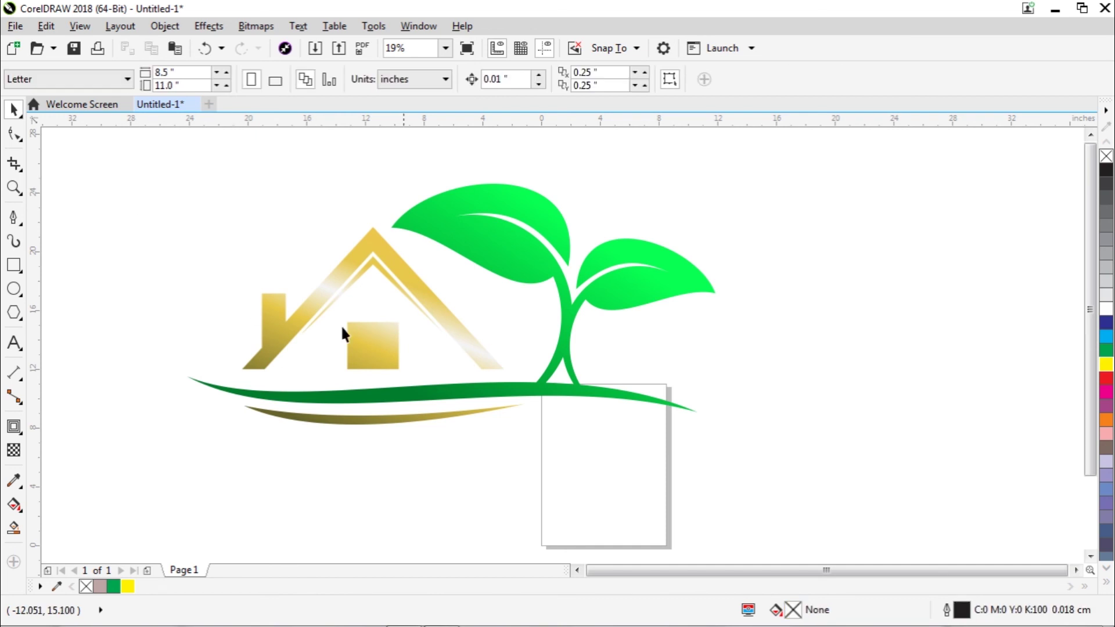